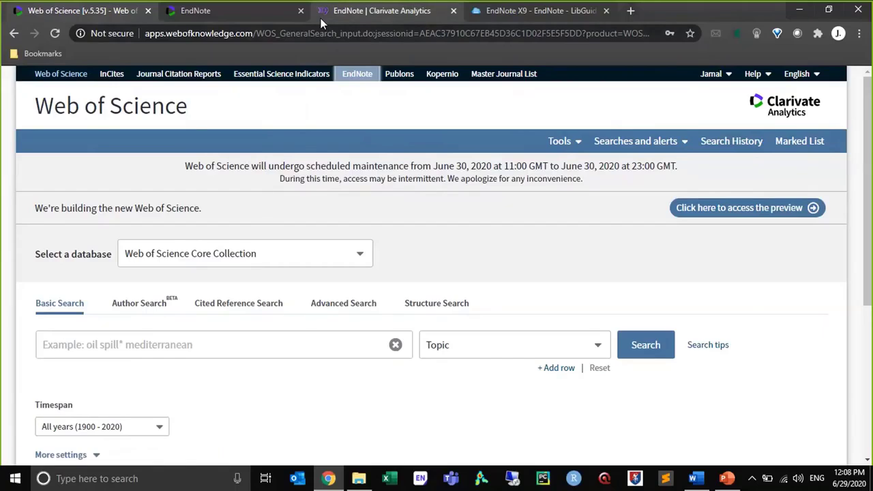
Open the training resources page from the EndNote website and view the resource categories it offers
left_click(322, 20)
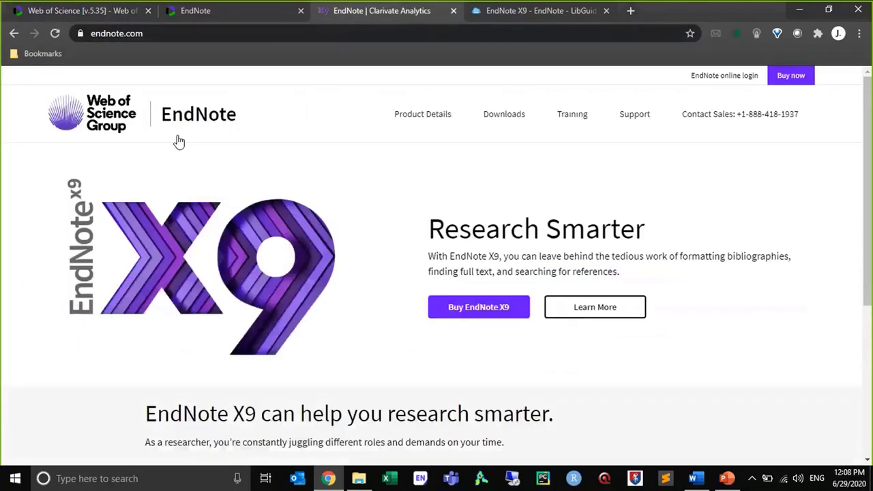
left_click(583, 121)
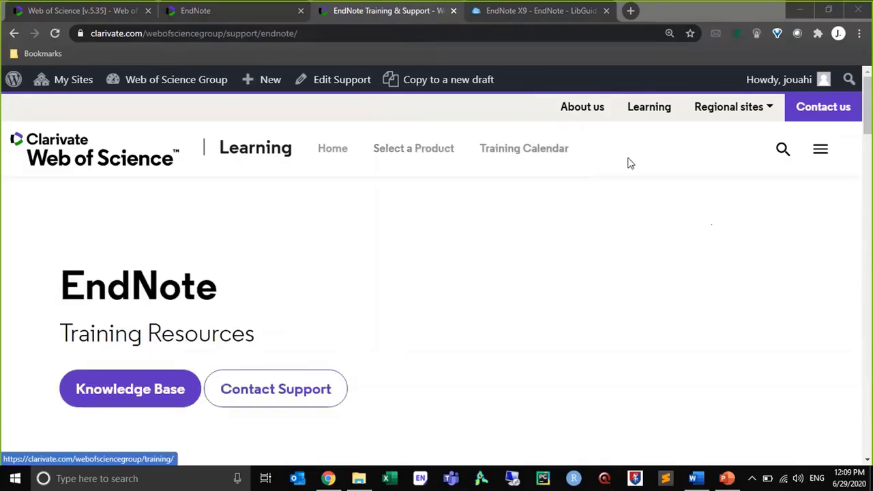
left_click_drag(871, 101, 871, 156)
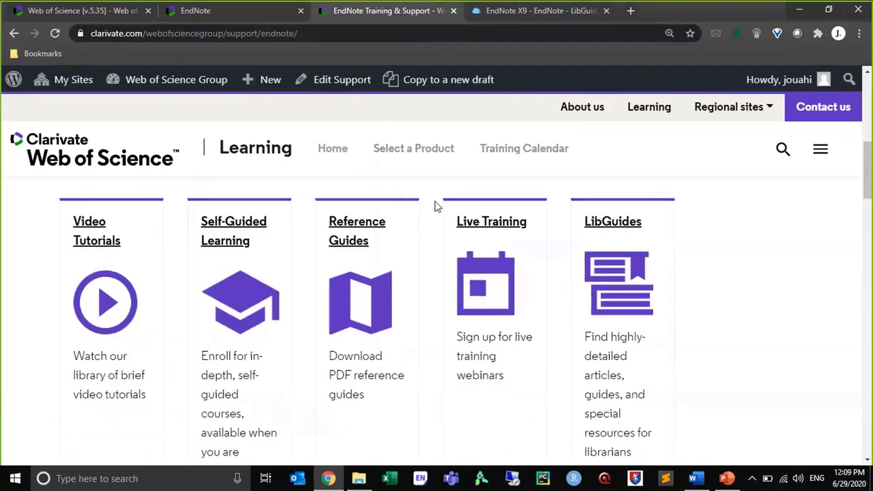
Open the For Users page of the EndNote LibGuide and find its YouTube channel section
left_click(548, 17)
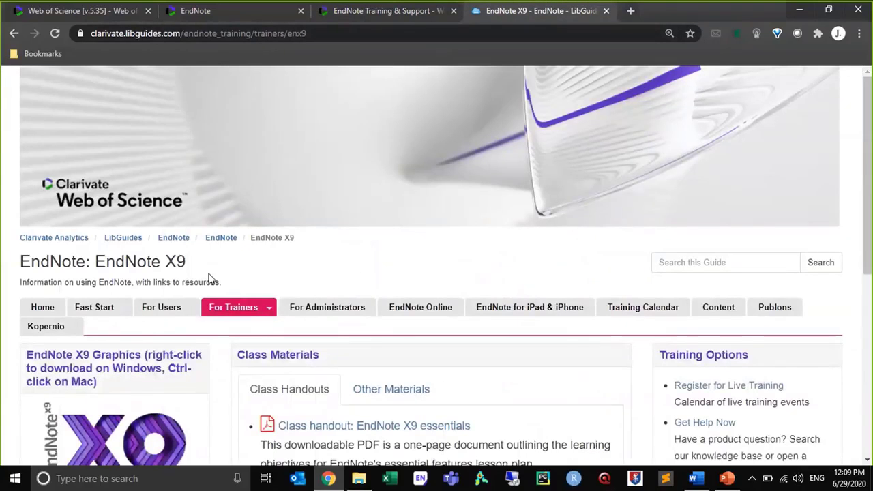
mouse_move(176, 307)
left_click(186, 331)
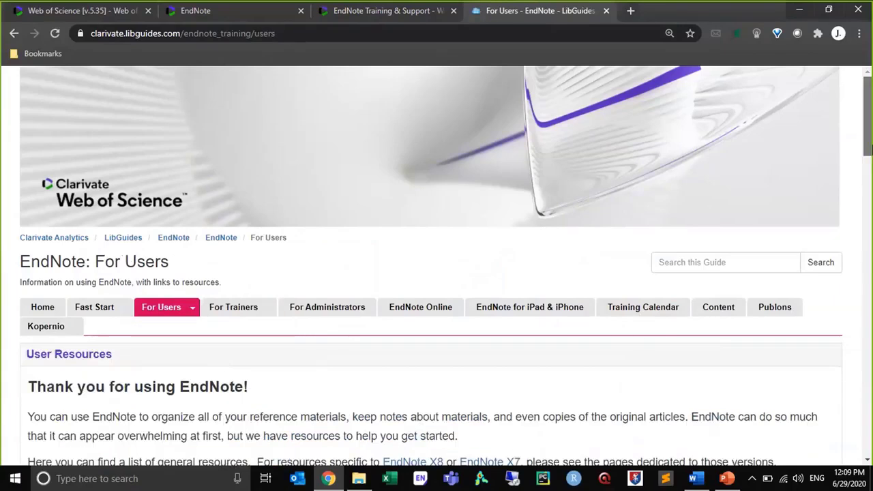
left_click_drag(871, 150, 872, 250)
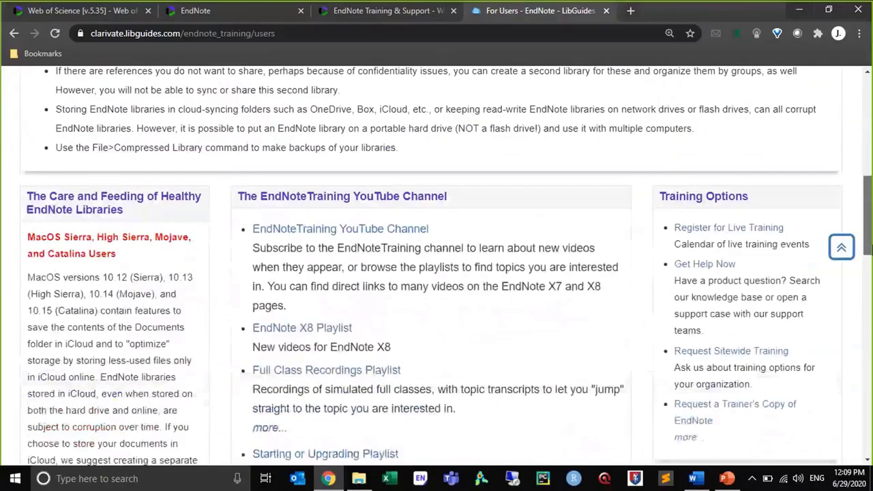
Open the EndNoteTraining YouTube channel from the guide and mute the computer's speakers
left_click(350, 232)
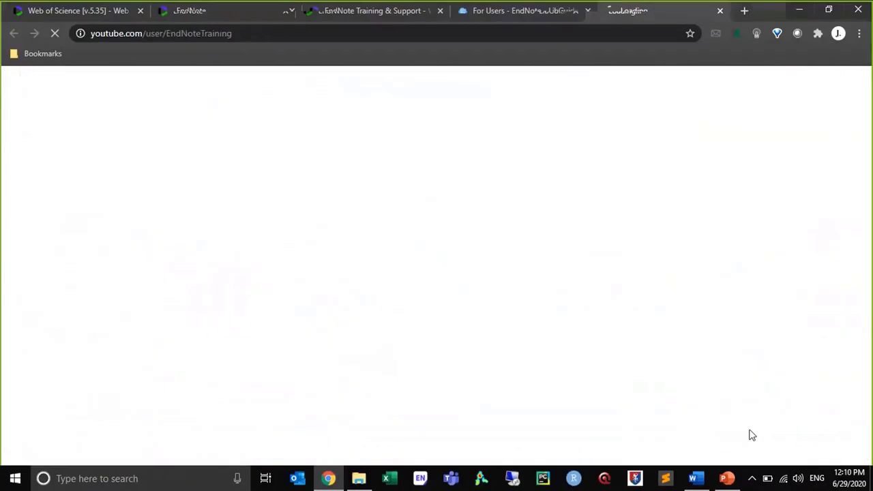
left_click(796, 478)
left_click(665, 448)
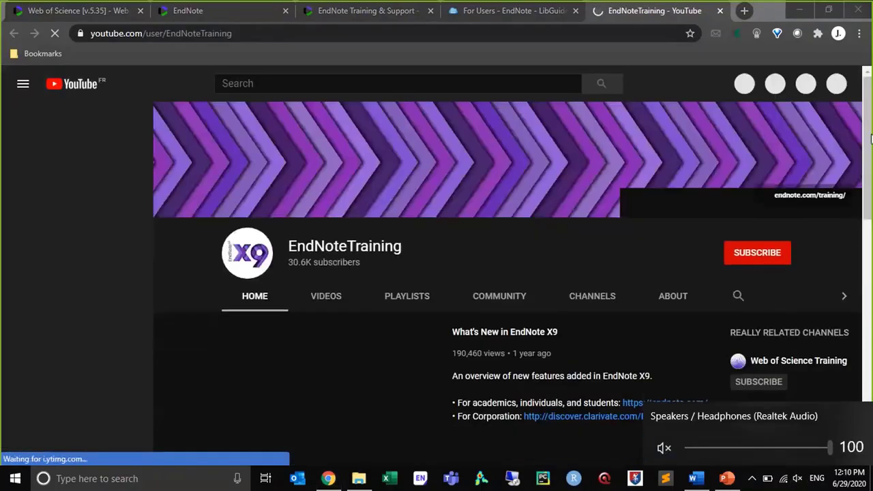
Open the channel's EndNote X9 playlist with its first video paused and look through the listed videos
left_click_drag(871, 134, 872, 164)
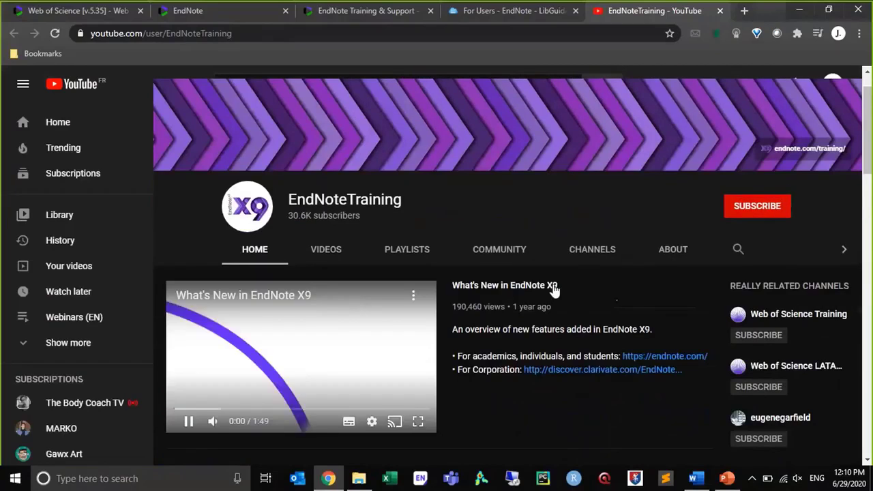
left_click(384, 250)
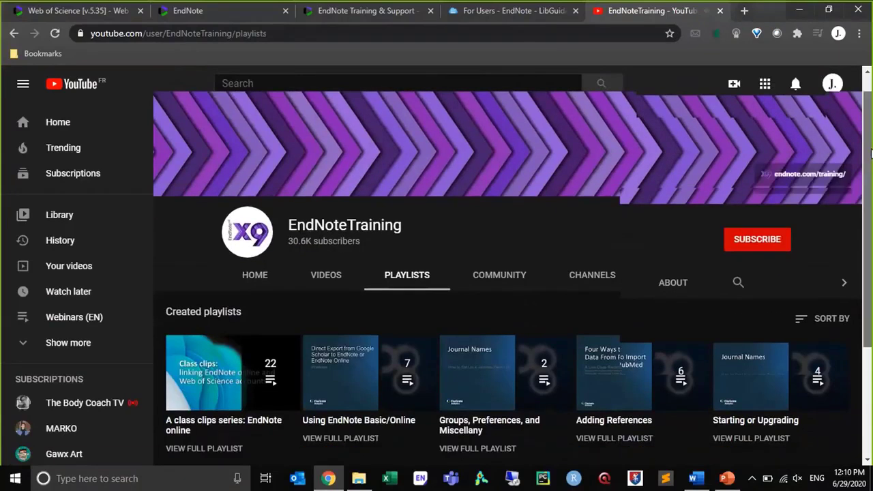
left_click_drag(872, 161, 868, 254)
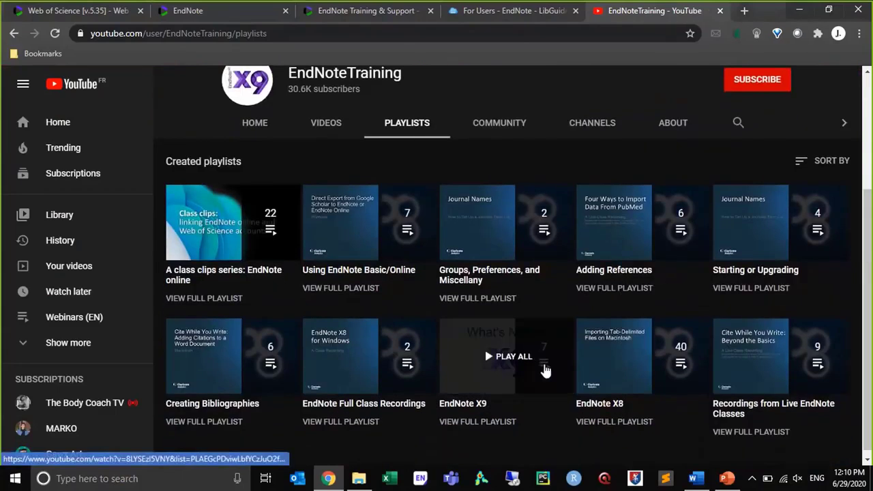
left_click(546, 371)
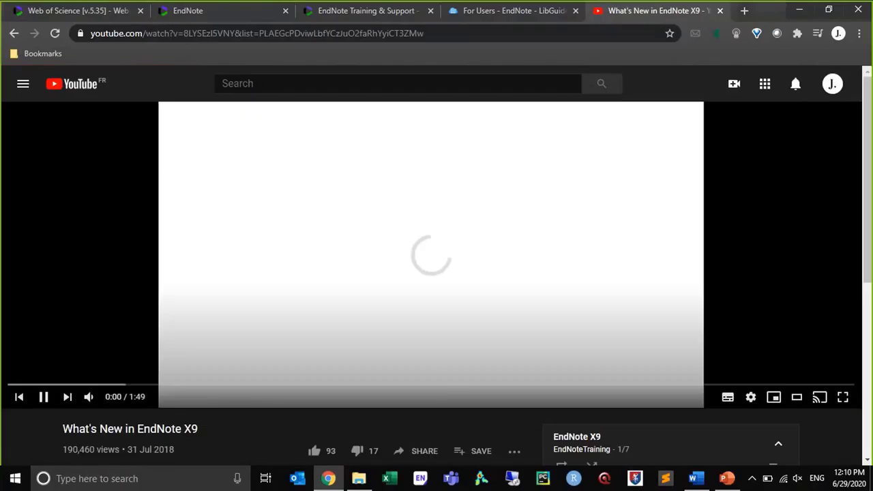
left_click(43, 401)
left_click_drag(868, 122, 870, 149)
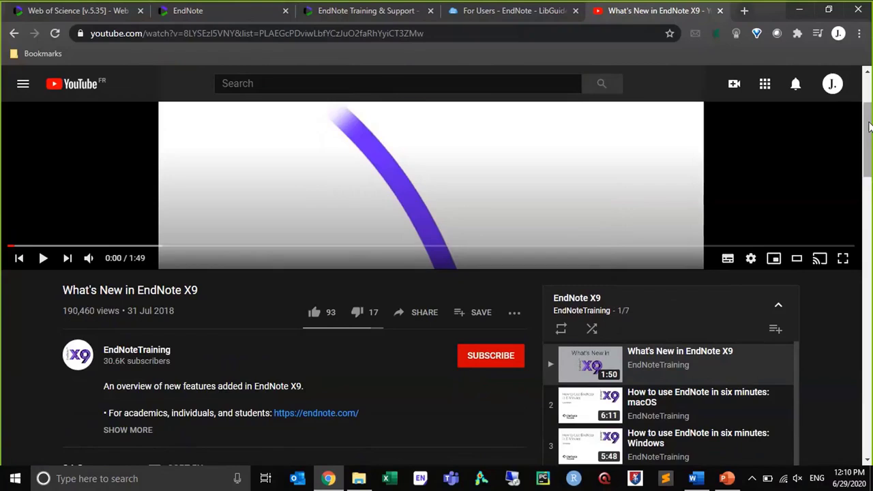
left_click_drag(869, 126, 869, 146)
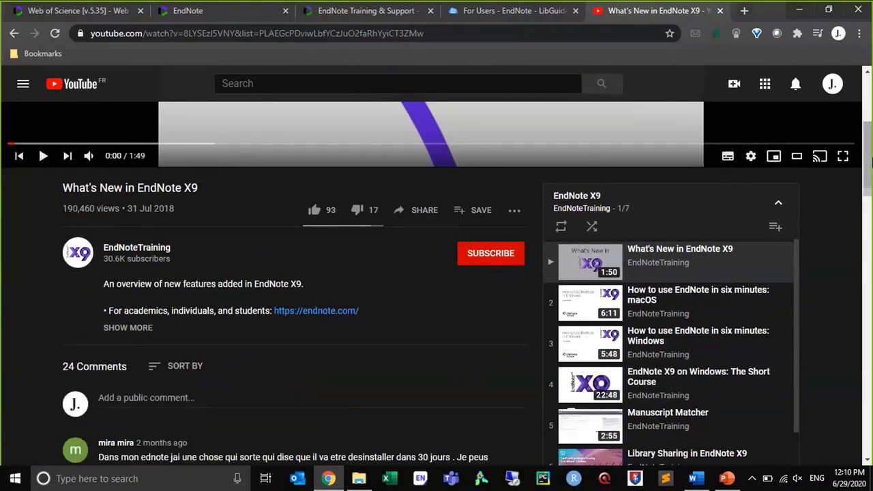
left_click_drag(870, 162, 870, 126)
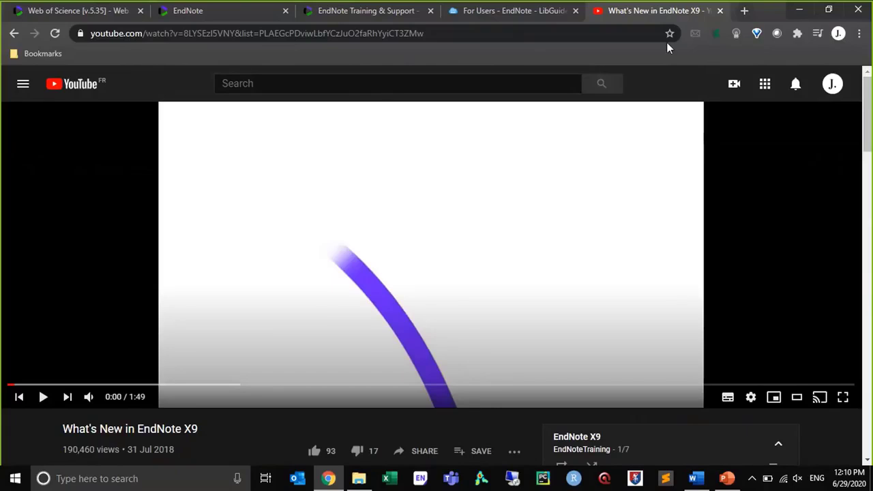
Close the YouTube and LibGuide pages and return to the Web of Science search page
left_click(721, 11)
left_click(606, 11)
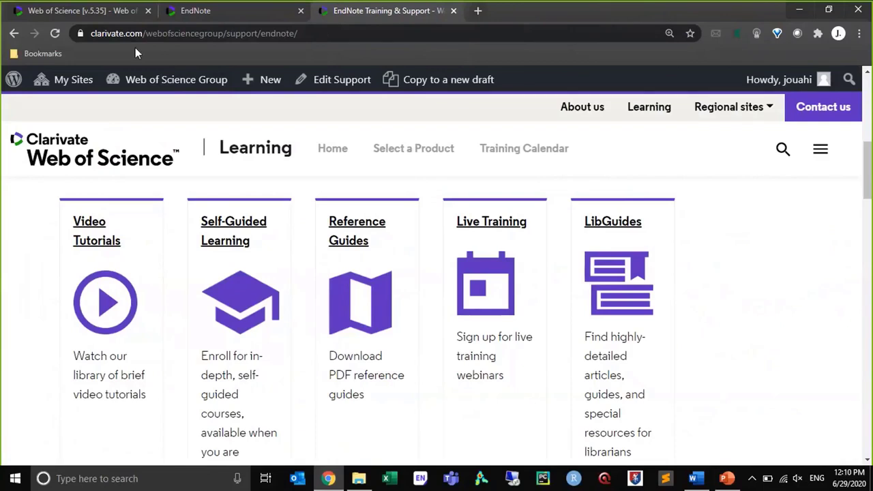
left_click(107, 17)
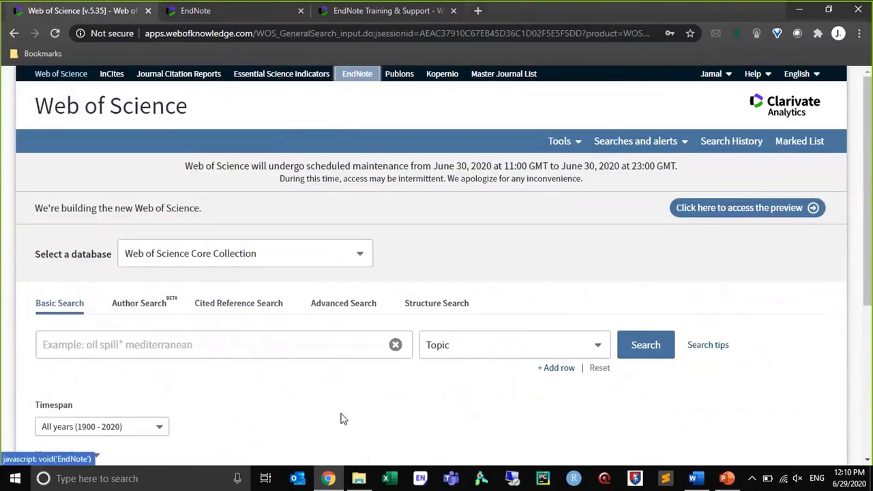
Search the Web of Science Core Collection for the topic "lithium battery" and select the first two records
left_click(244, 349)
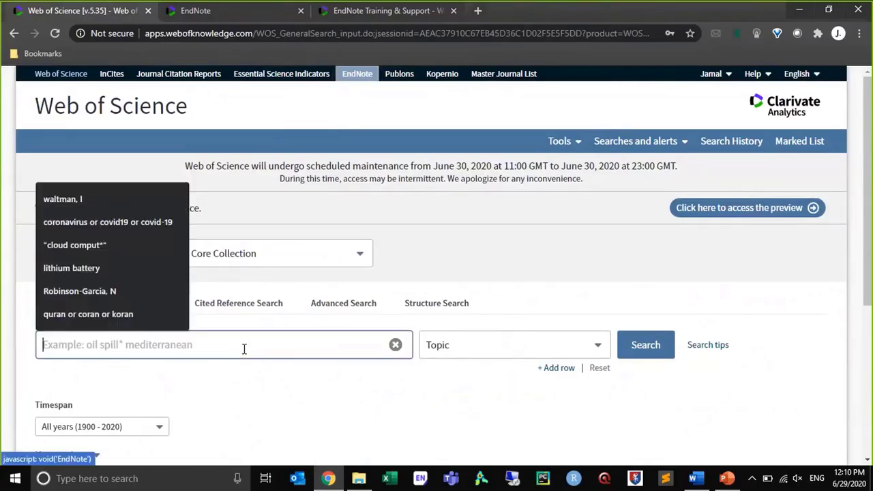
left_click(136, 267)
key("Return")
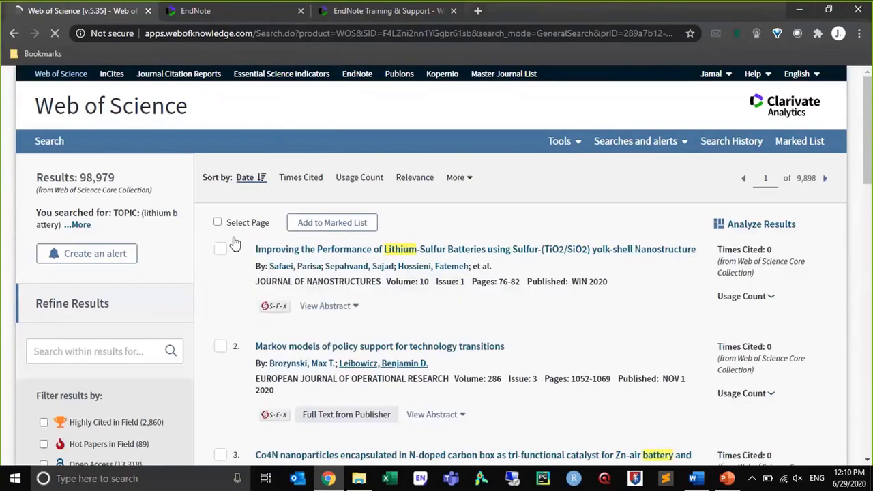
left_click(220, 250)
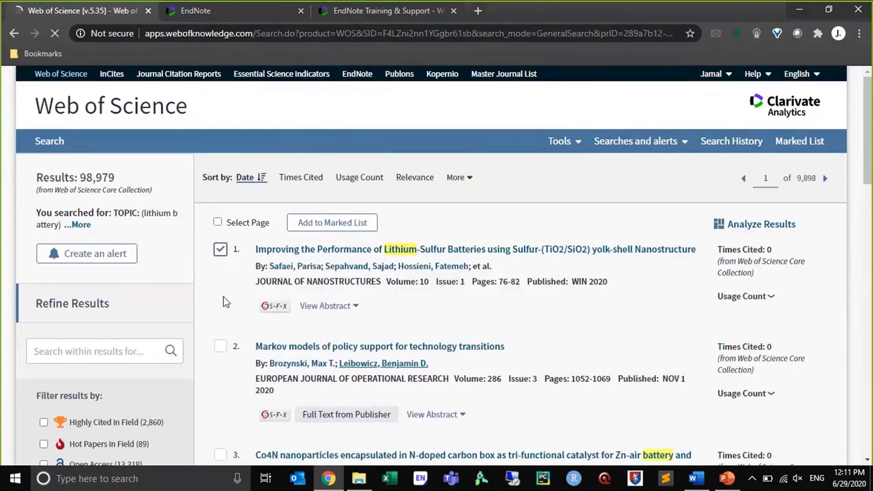
left_click(219, 348)
Close the EndNote training page and return to the Web of Science search results
left_click_drag(316, 15, 305, 15)
left_click(302, 11)
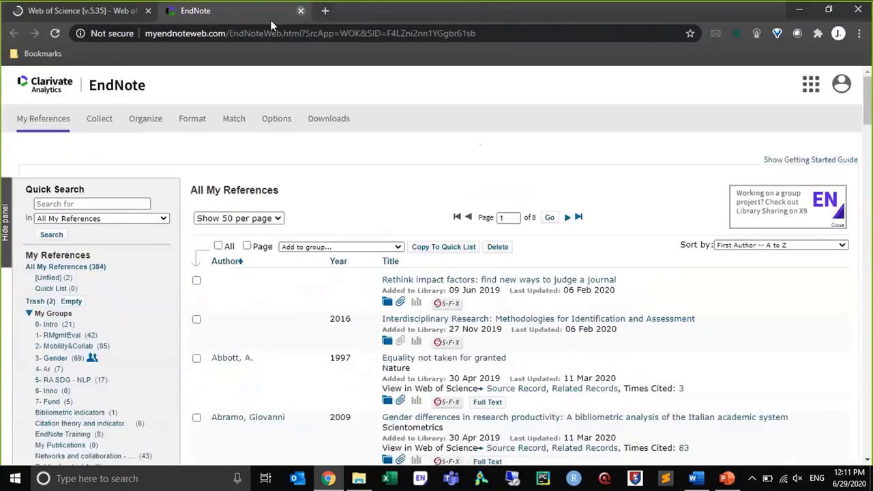
left_click(96, 12)
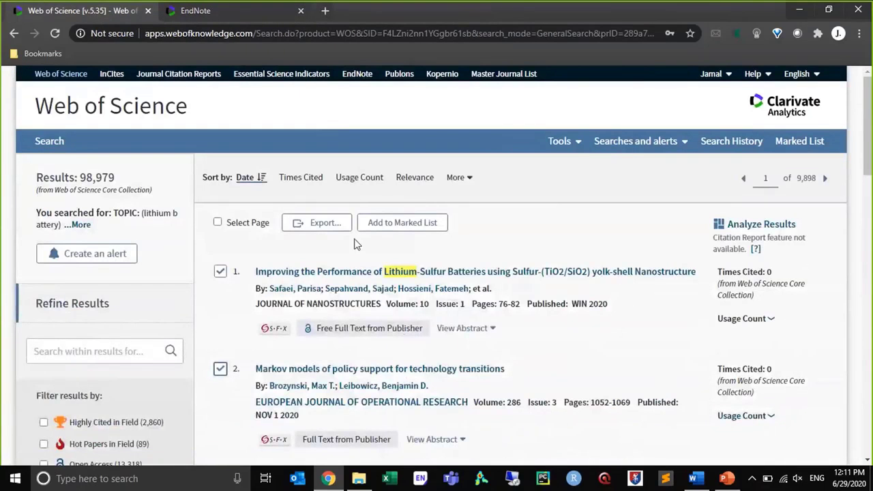
Export the two selected records to EndNote Online with author, title, source and abstract as record content
left_click(325, 229)
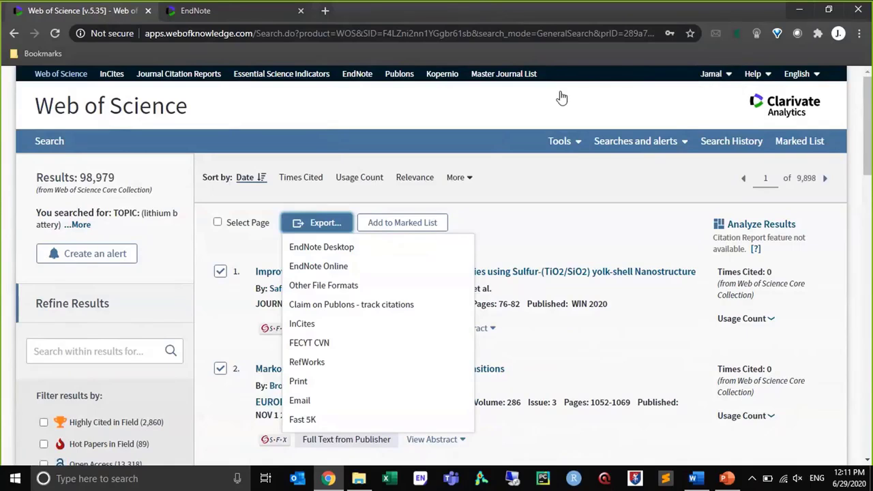
left_click(183, 14)
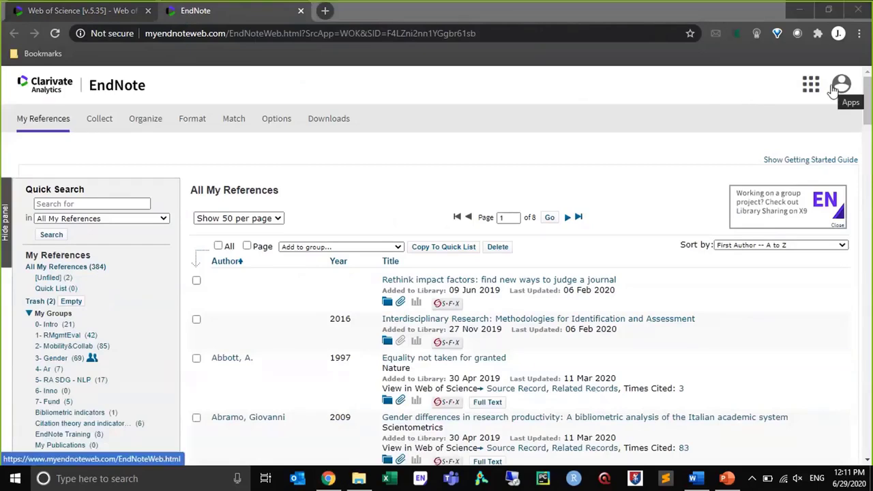
left_click(77, 15)
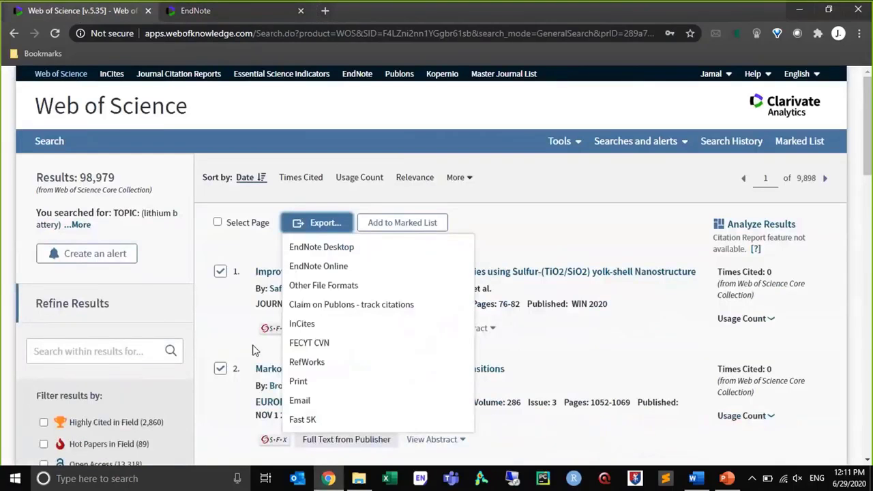
left_click(328, 267)
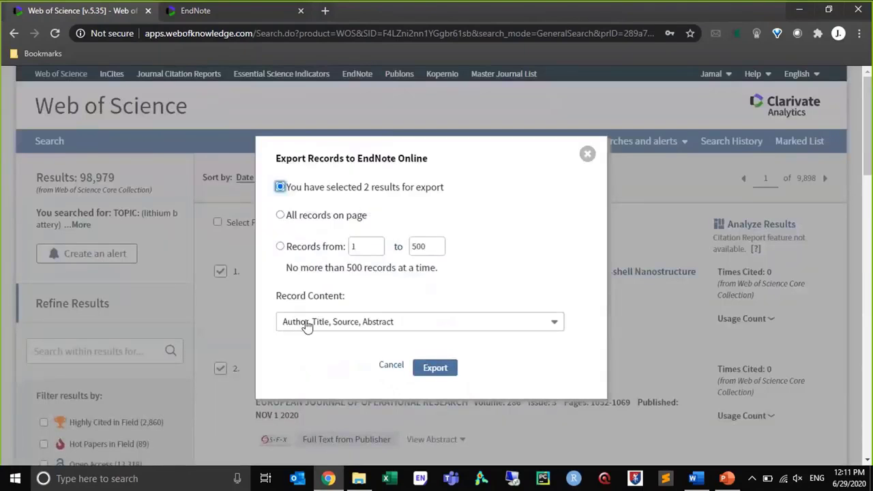
left_click(441, 368)
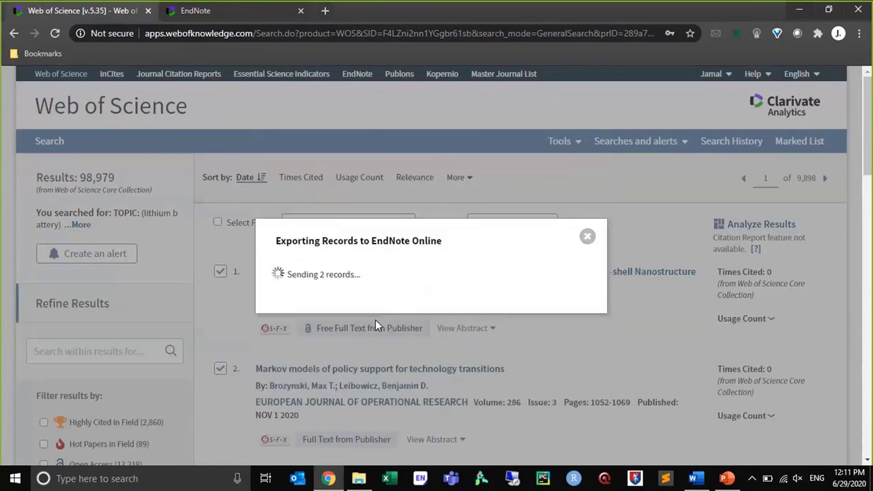
Check the EndNote library with My Groups collapsed and return to the Web of Science results
left_click(220, 19)
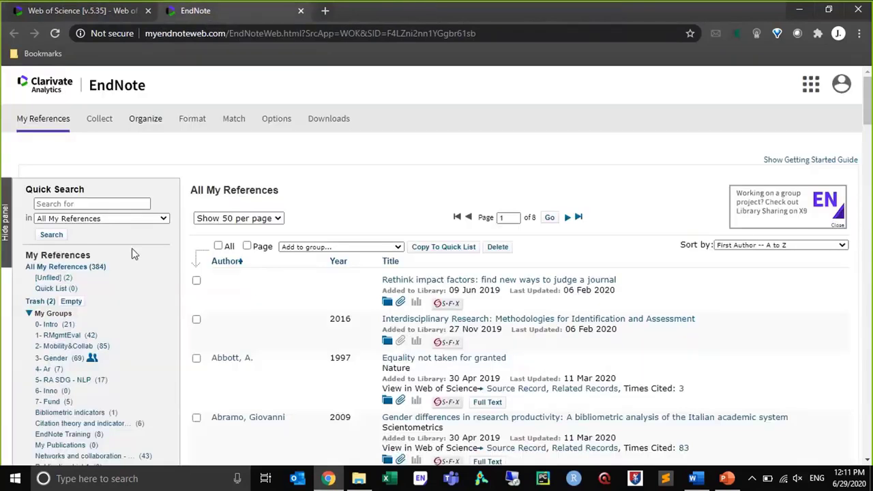
left_click(29, 314)
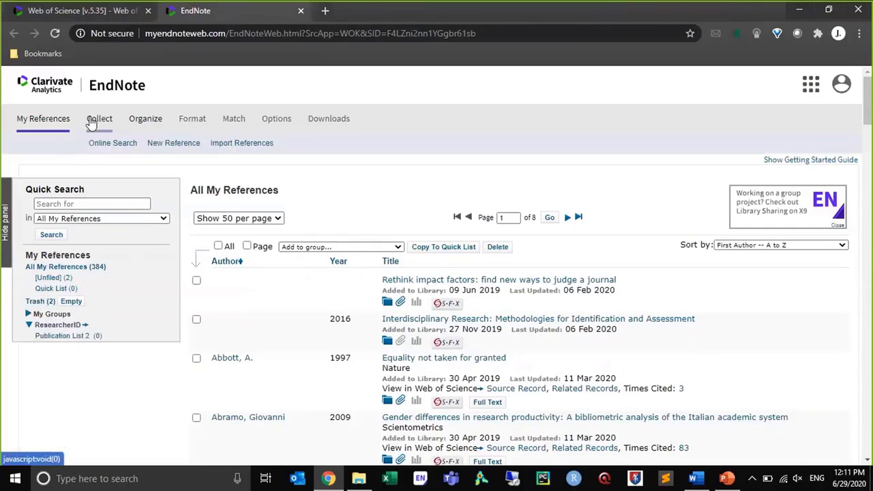
left_click(68, 11)
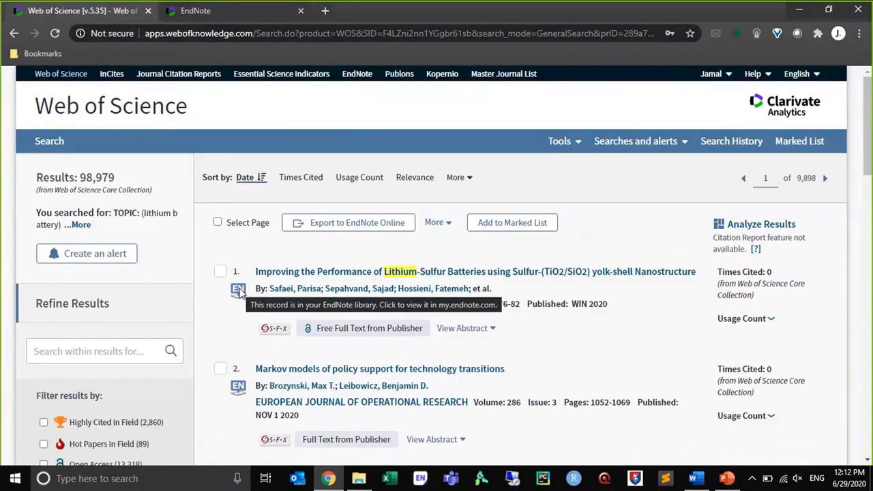
View the first result's record in the EndNote library, then list the unfiled references with My Groups collapsed
left_click(238, 291)
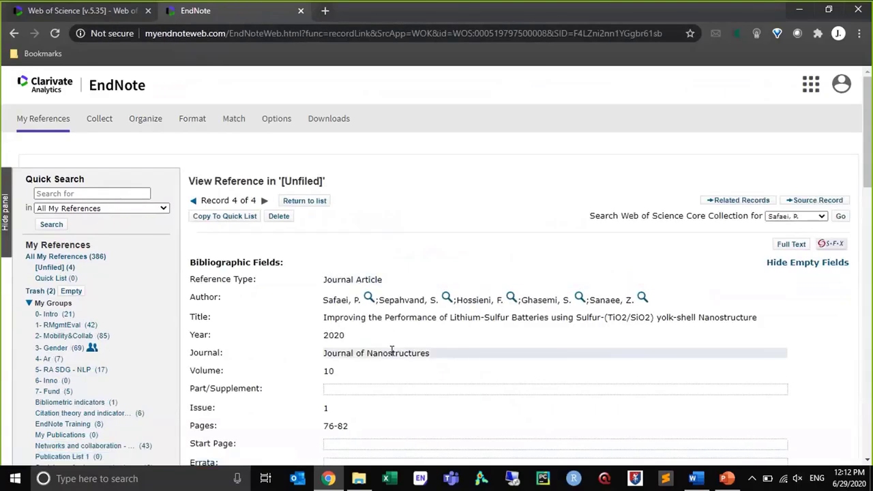
left_click(62, 271)
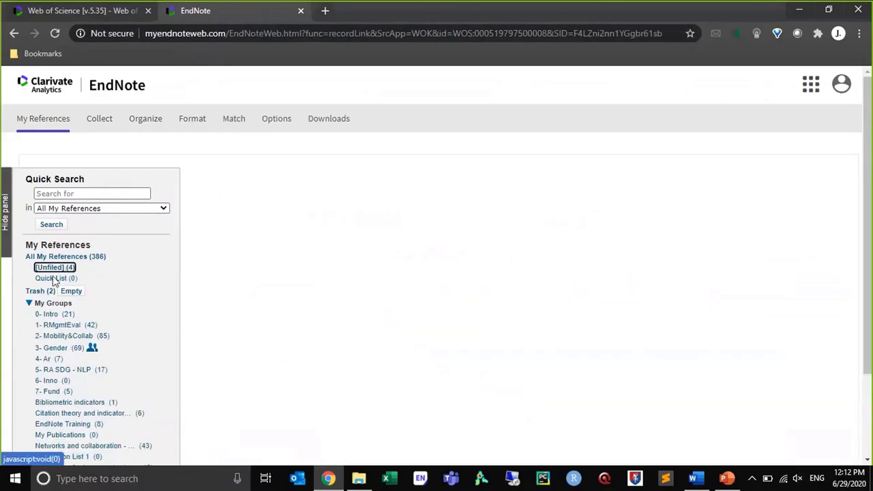
left_click(29, 303)
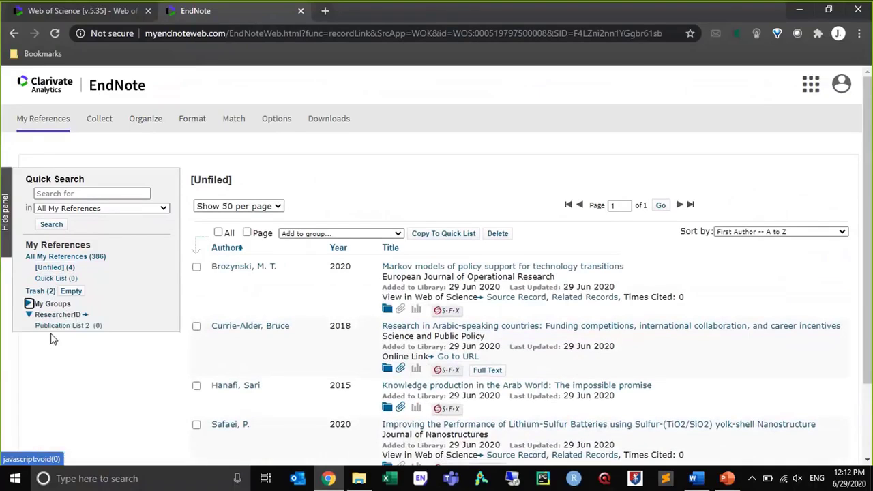
left_click(28, 305)
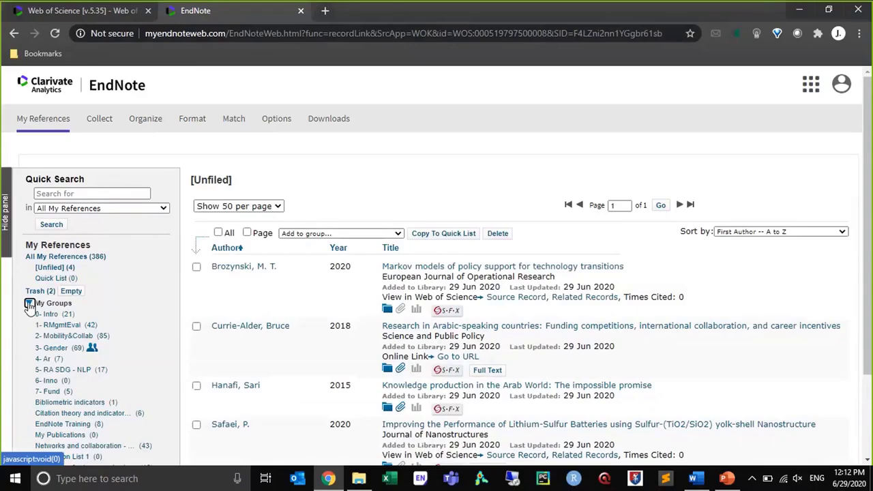
left_click(29, 304)
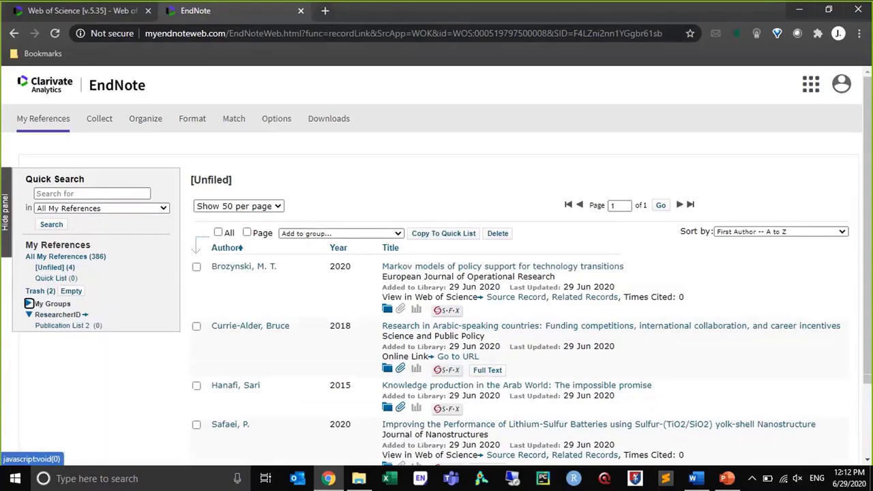
Compare the Web of Science search results with the unfiled references in the EndNote online library
left_click(71, 11)
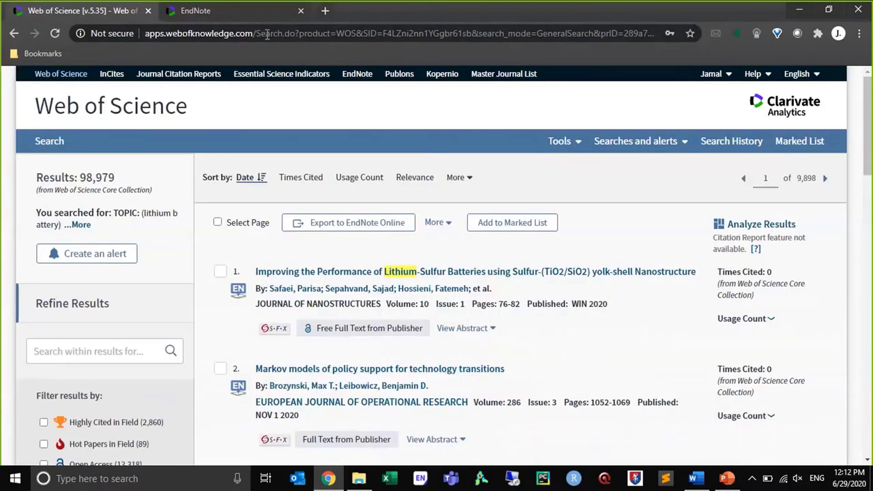
left_click(255, 11)
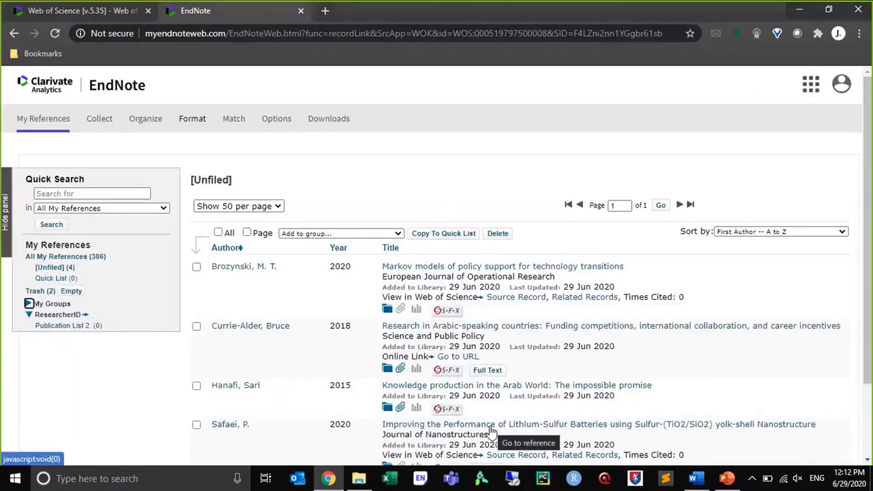
left_click(46, 16)
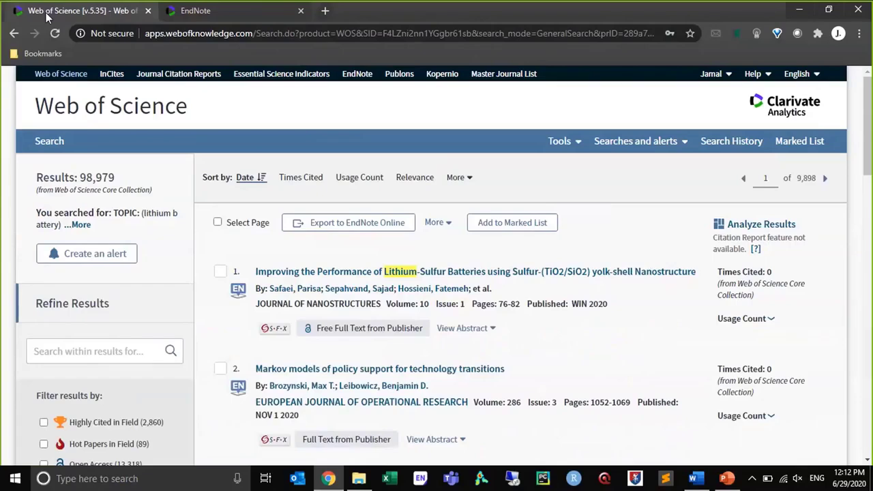
Switch to the EndNote X9 desktop program and close the cwts library without finishing its sync
left_click(431, 474)
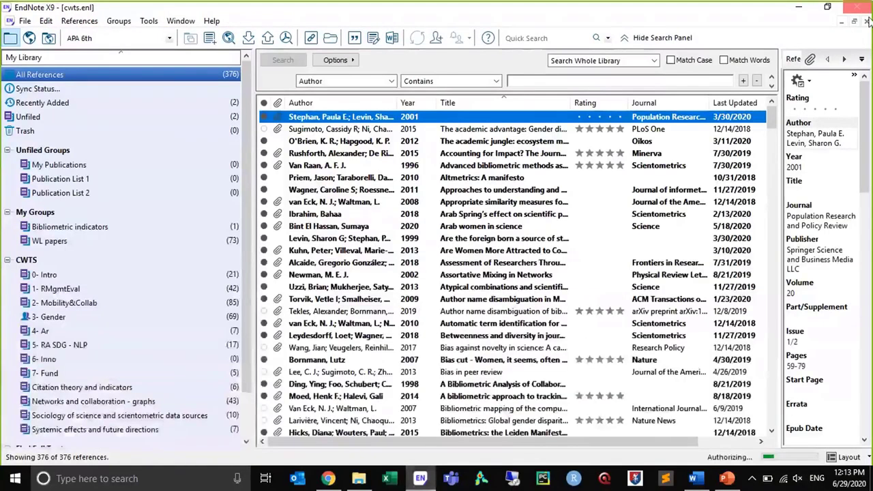
left_click(861, 6)
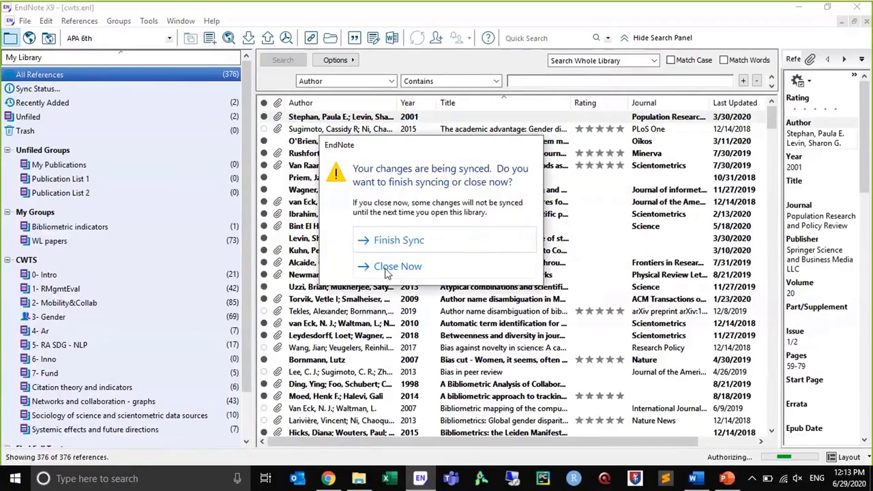
left_click(386, 271)
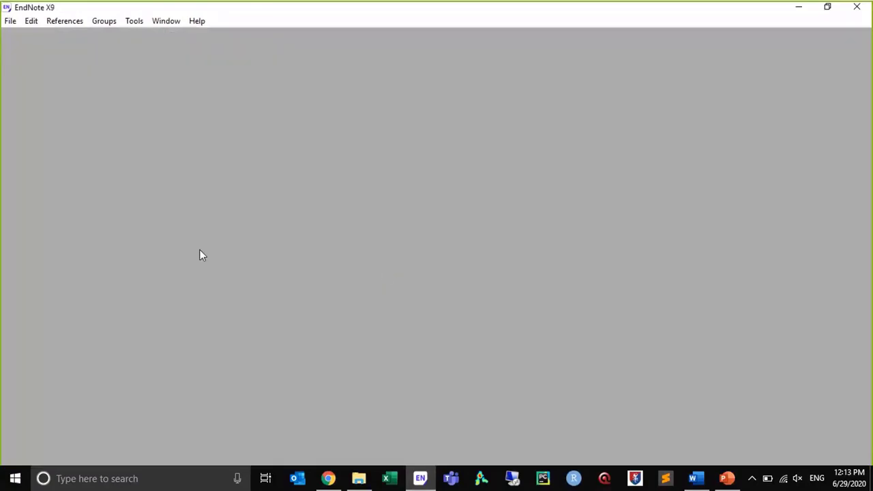
key("super")
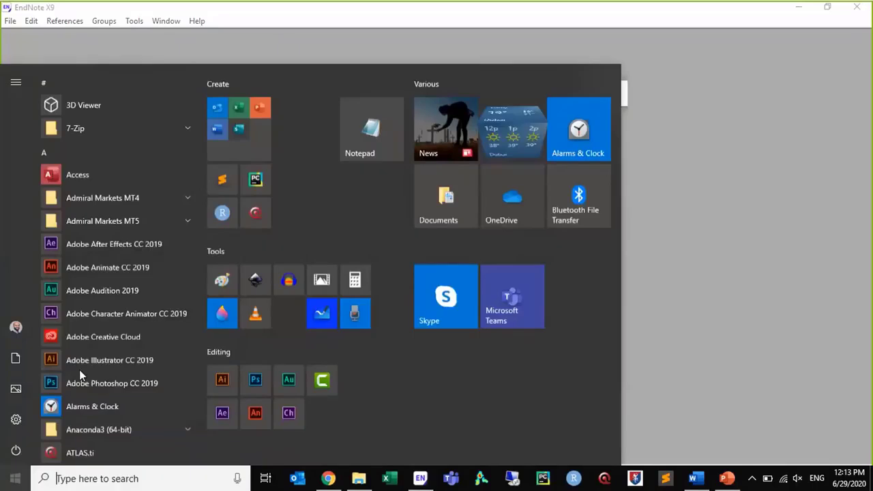
left_click(671, 410)
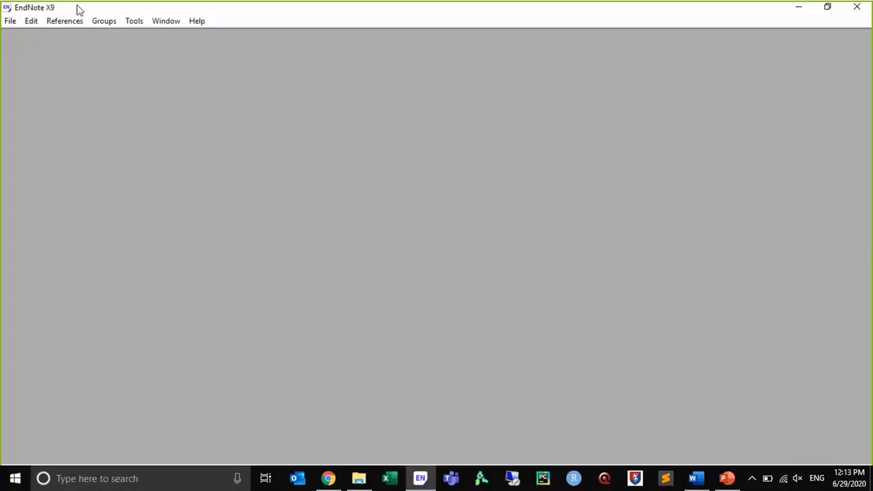
Create a new library named My EndNote Library.enl in the Downloads folder and maximize its window
left_click(11, 21)
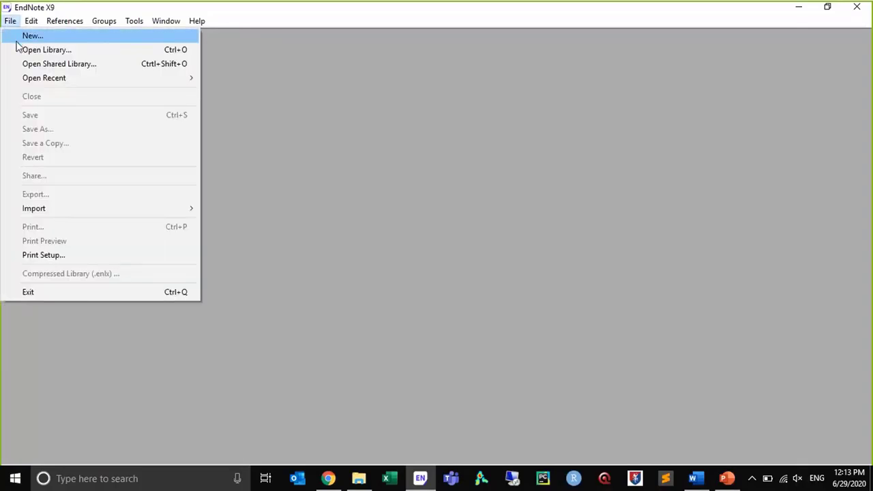
left_click(17, 41)
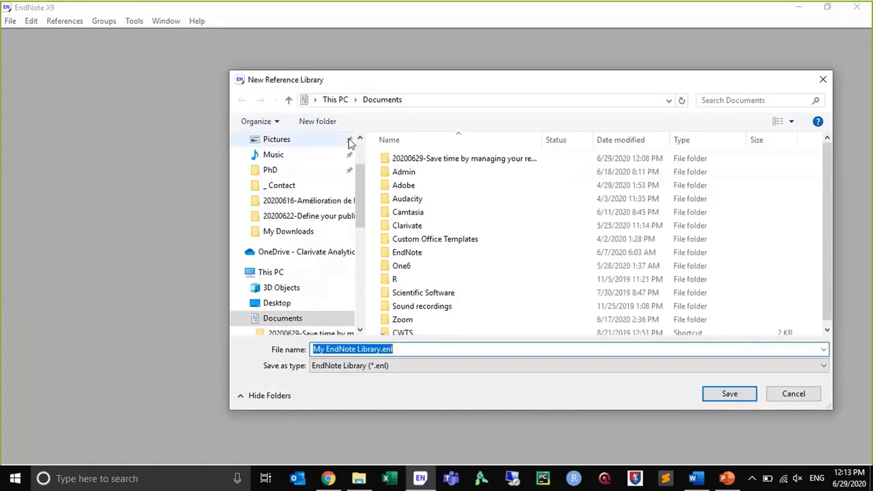
scroll(350, 143, "up", 2)
left_click(345, 166)
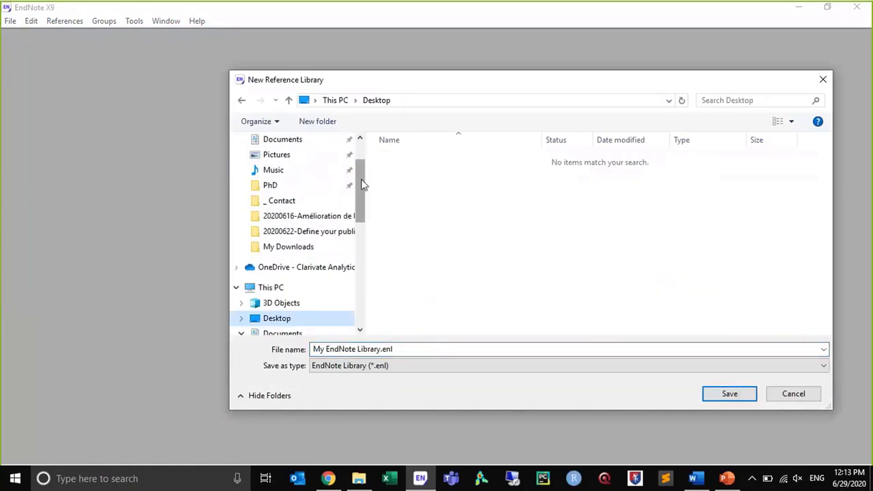
scroll(335, 178, "up", 2)
left_click(302, 180)
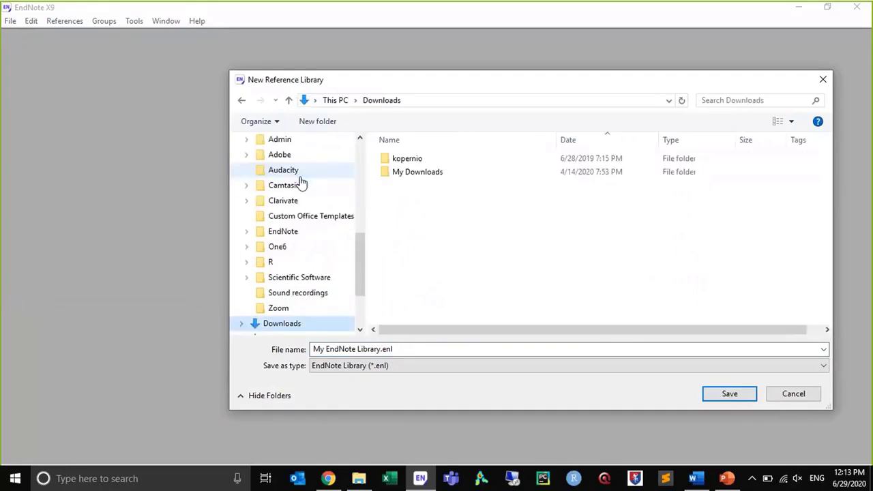
left_click(381, 348)
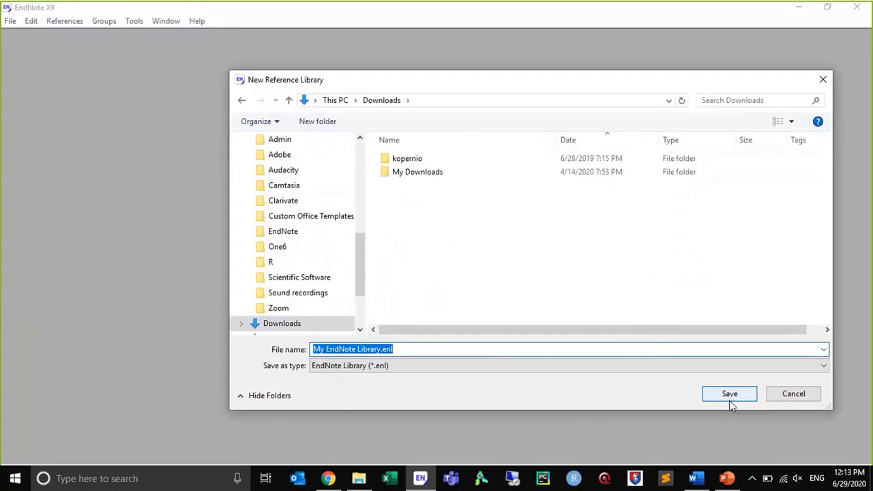
left_click(466, 348)
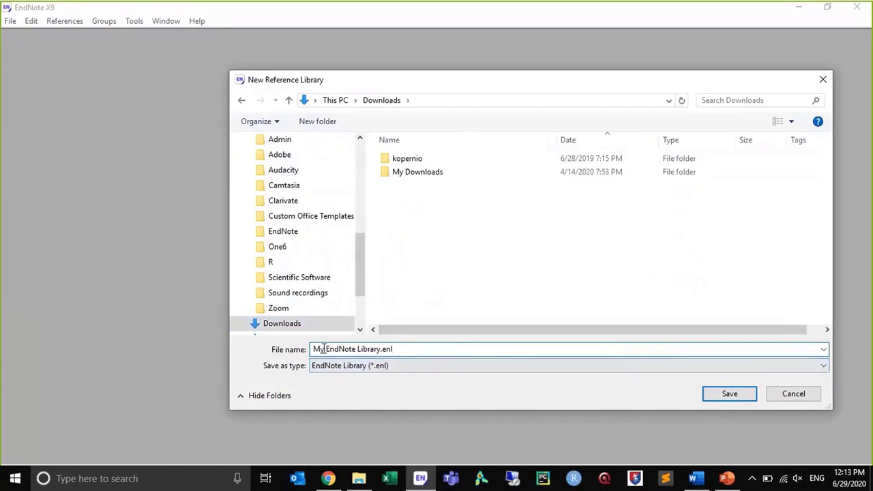
left_click(713, 394)
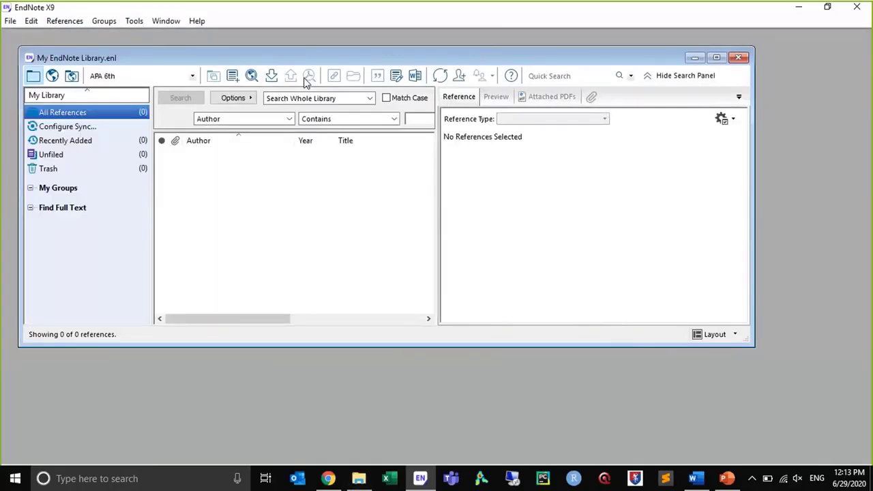
double_click(300, 59)
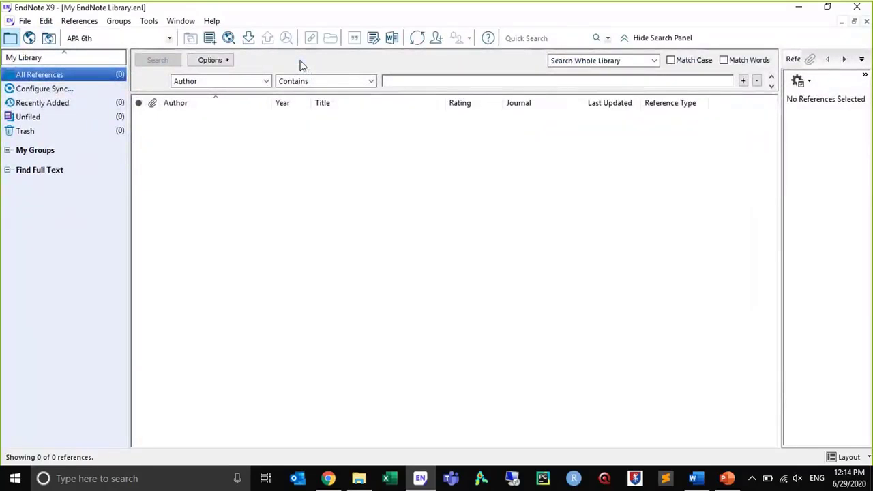
Switch to File Explorer to examine My EndNote Library.enl and the My EndNote Library.Data folder in Downloads, and return to EndNote
left_click(359, 478)
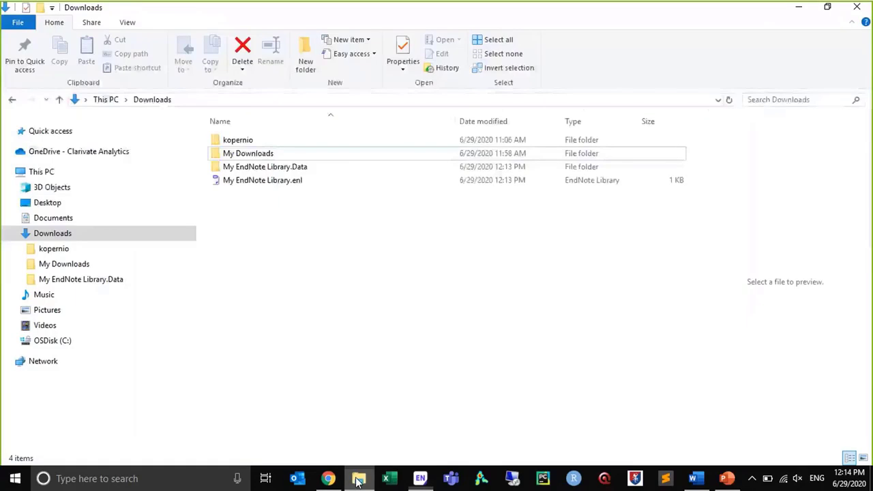
left_click(236, 184)
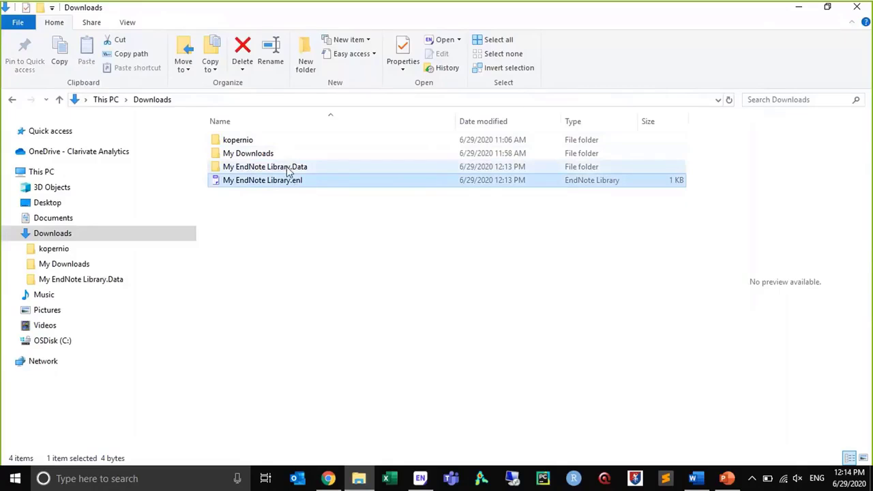
left_click(287, 169)
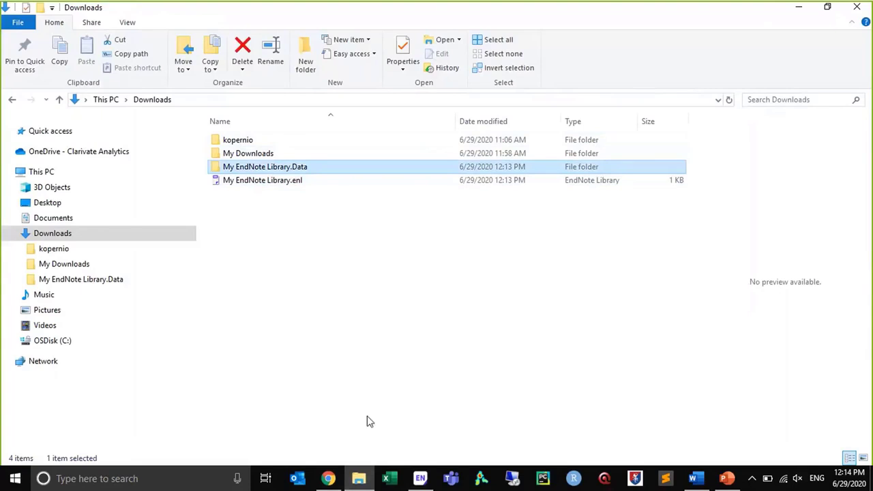
left_click(421, 479)
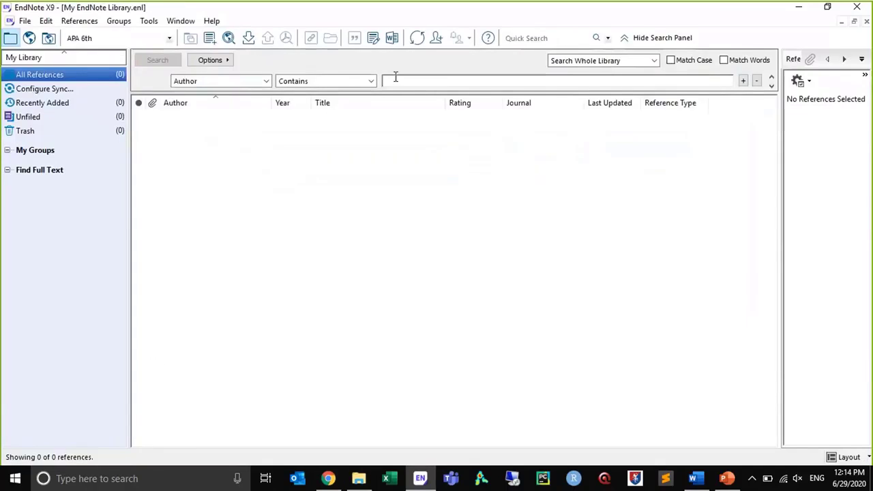
Highlight the library's .enl file and .Data folder individually and together in File Explorer, and return to EndNote
left_click(356, 481)
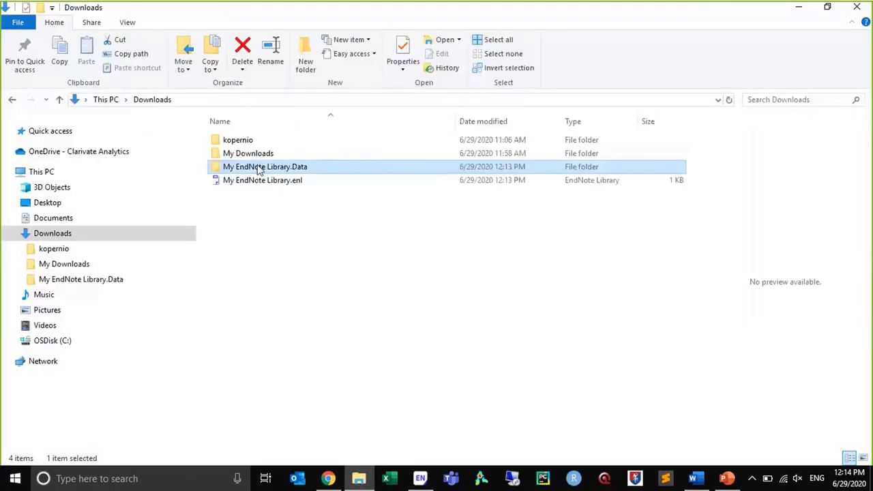
left_click_drag(293, 217, 249, 201)
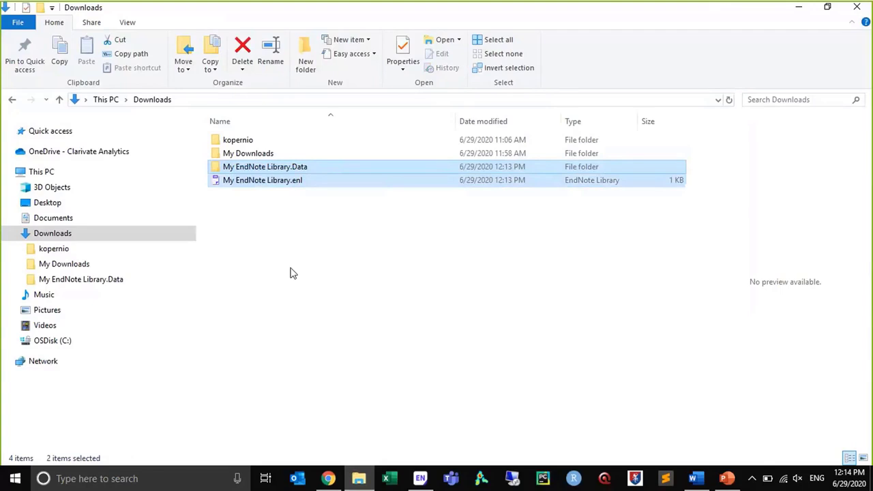
left_click(275, 212)
left_click(269, 183)
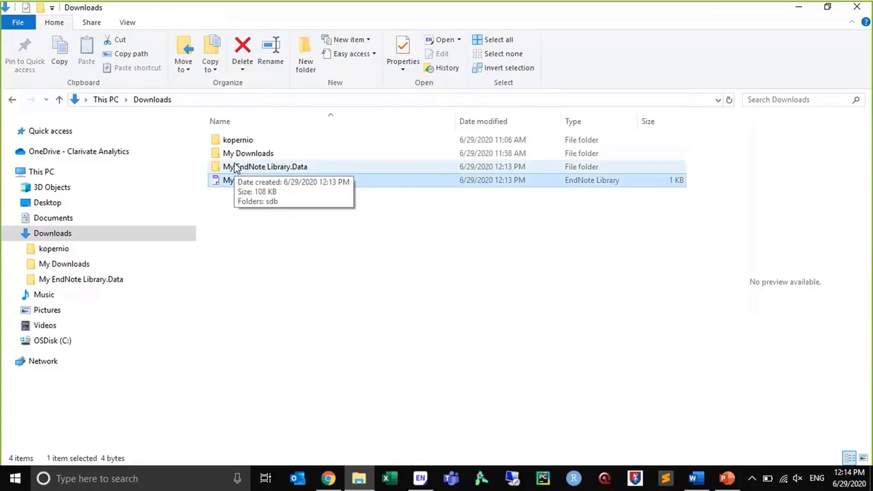
left_click(272, 168)
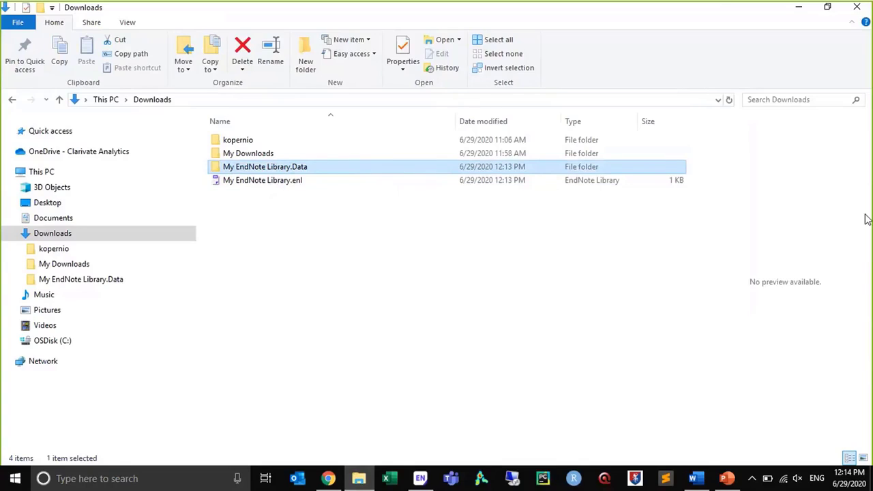
left_click(420, 477)
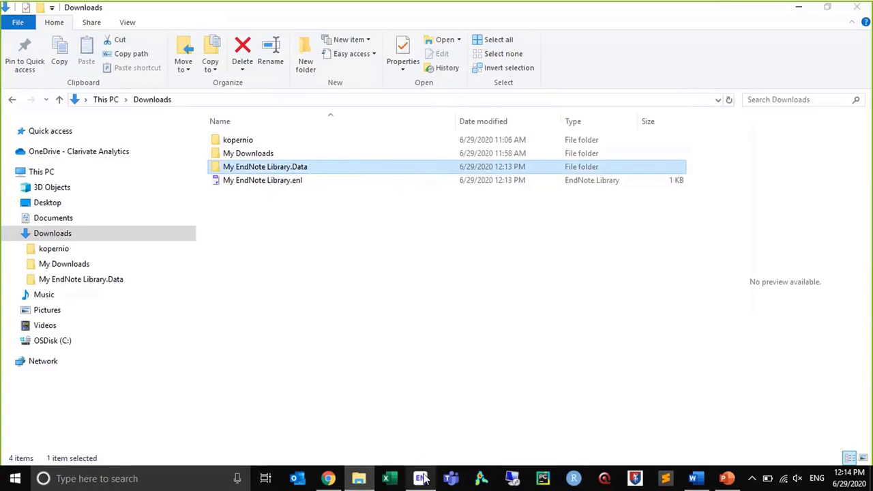
left_click_drag(362, 193, 279, 171)
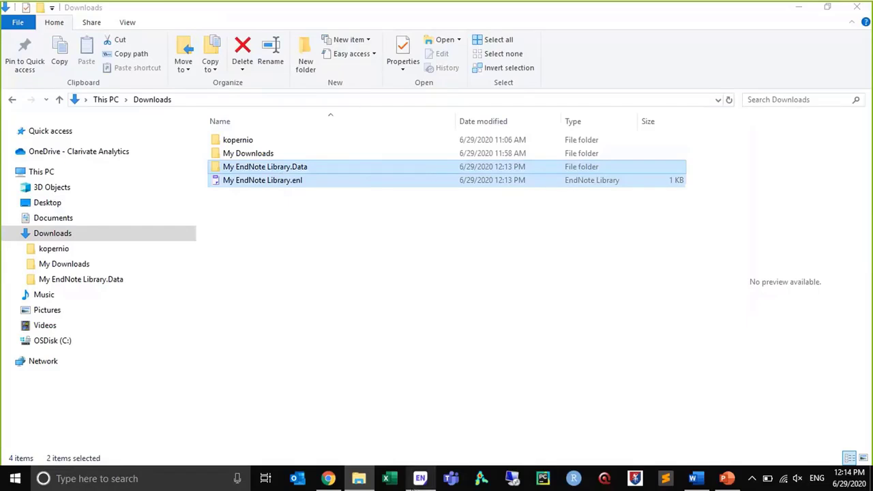
left_click(419, 479)
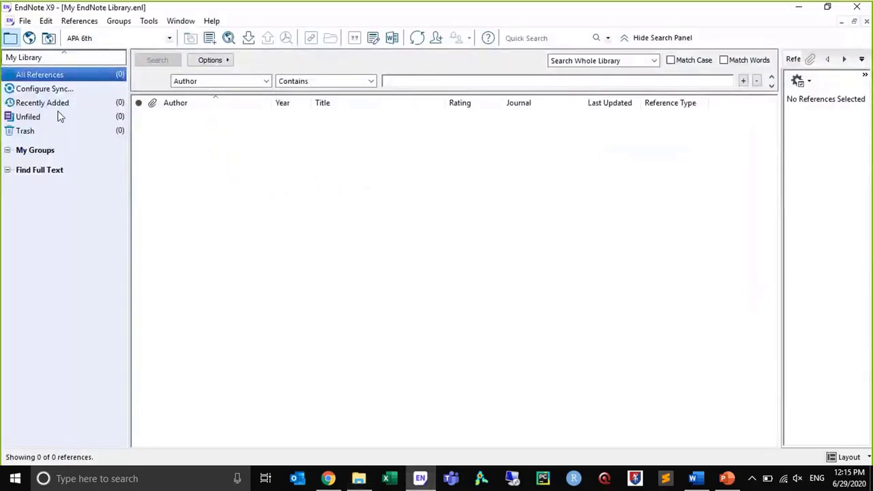
Export the first two Web of Science results to EndNote Desktop with author, title, source and abstract, and open savedrecs.ciw to import them
left_click(329, 479)
left_click(220, 273)
left_click(219, 368)
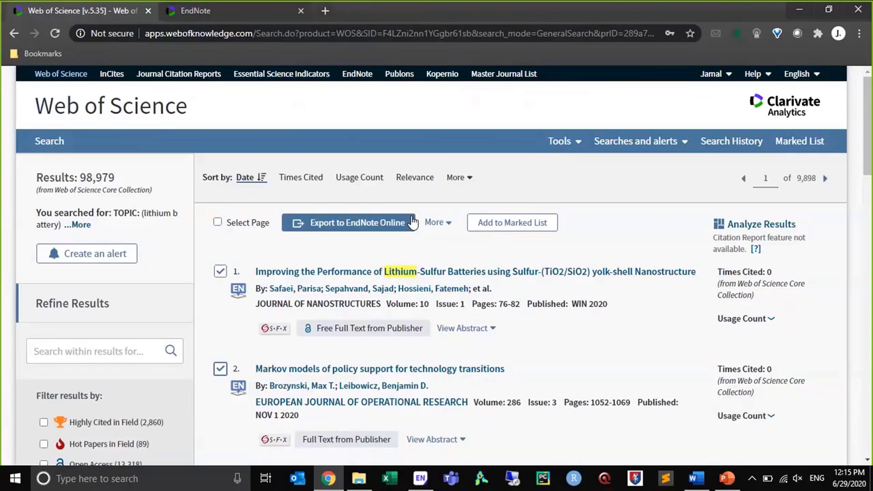
left_click(440, 227)
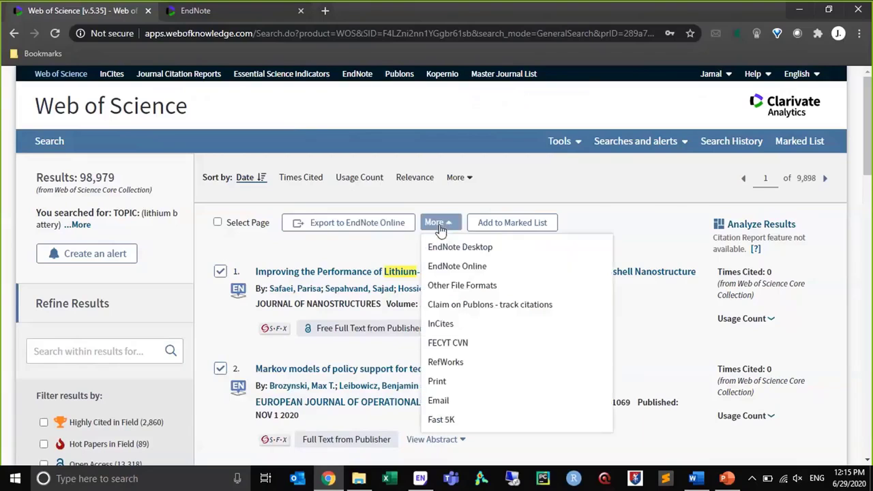
left_click(445, 249)
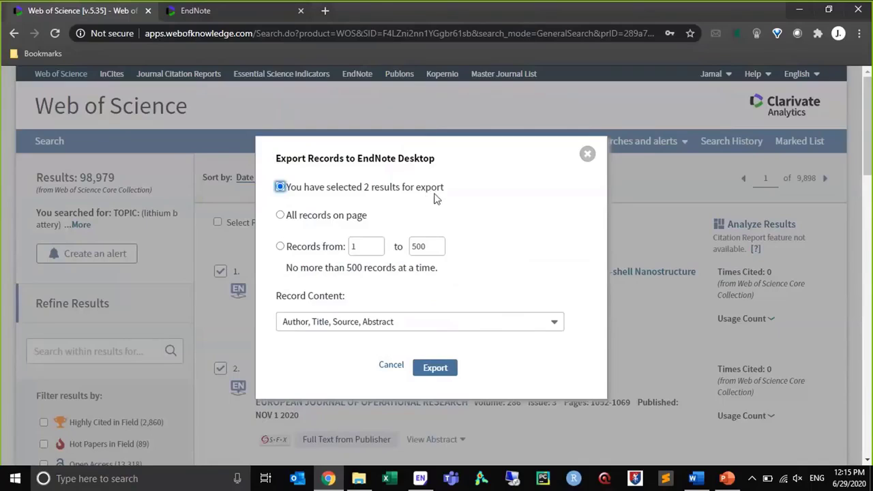
left_click(449, 369)
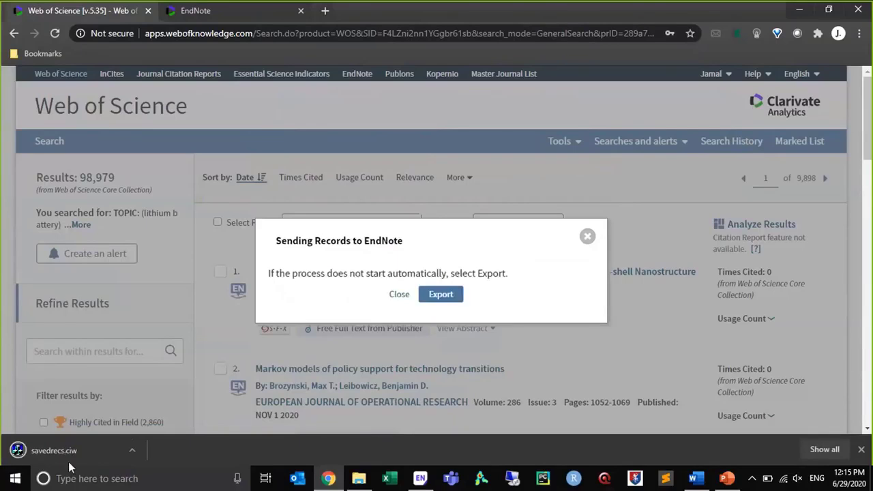
left_click(92, 451)
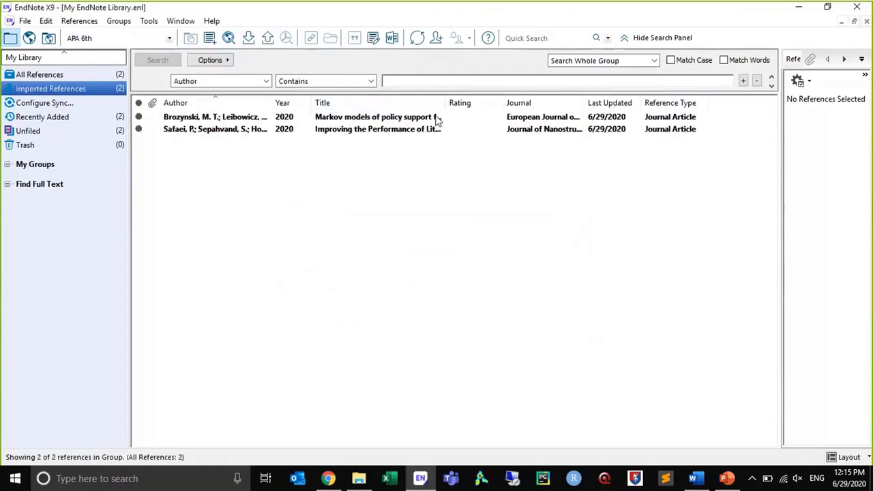
View both imported references and widen the reference details pane for the Markov models article
left_click(430, 129)
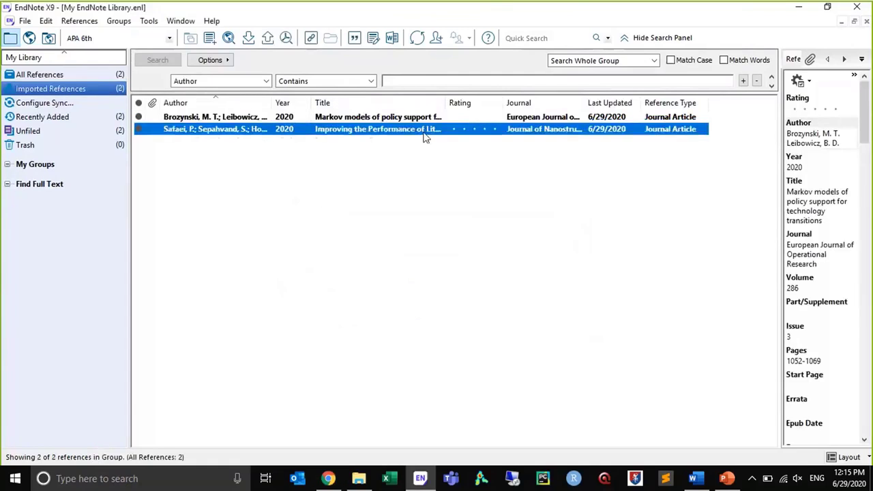
left_click(248, 119)
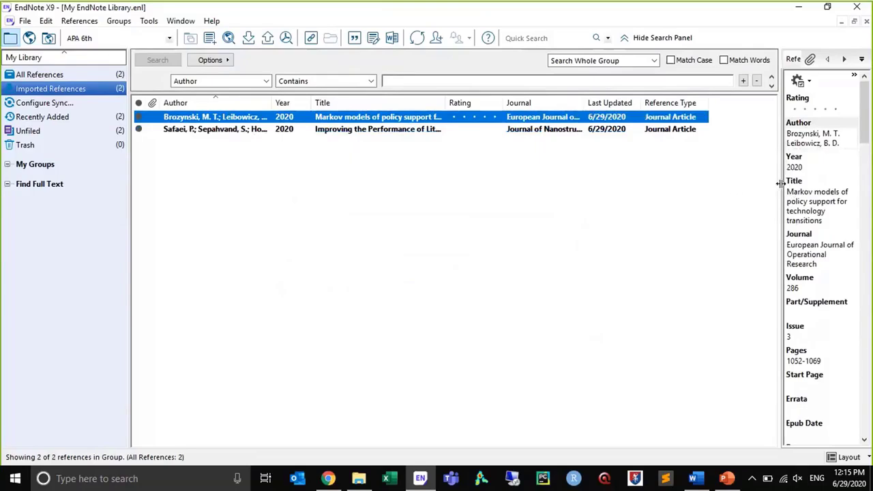
left_click_drag(758, 181, 584, 190)
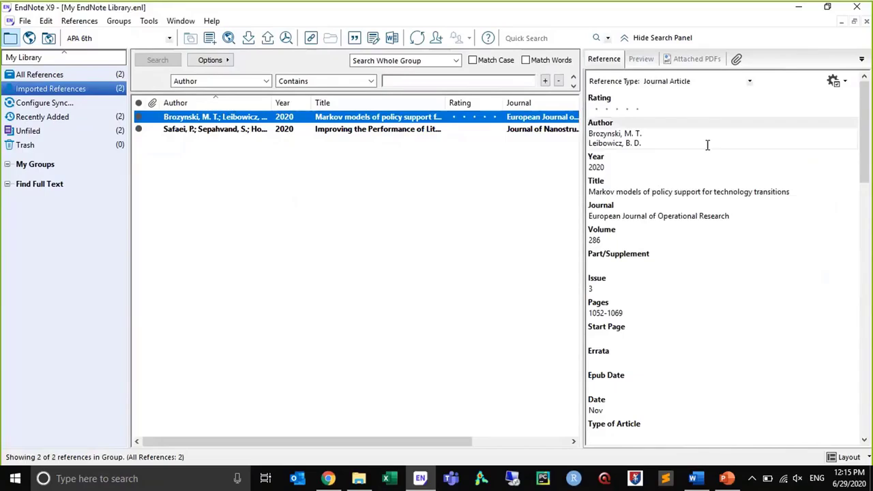
Examine the bibliographic fields of the Markov models of policy support reference, down to its ISSN and DOI
left_click(629, 133)
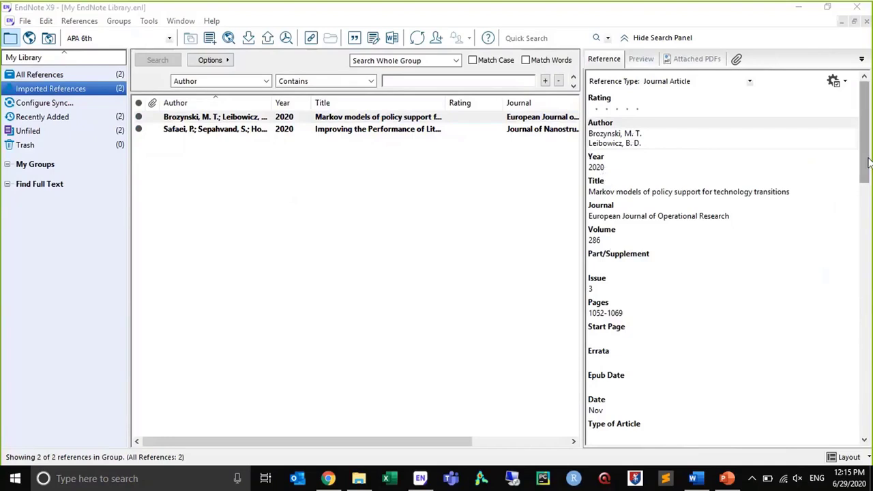
scroll(666, 302, "down", 3)
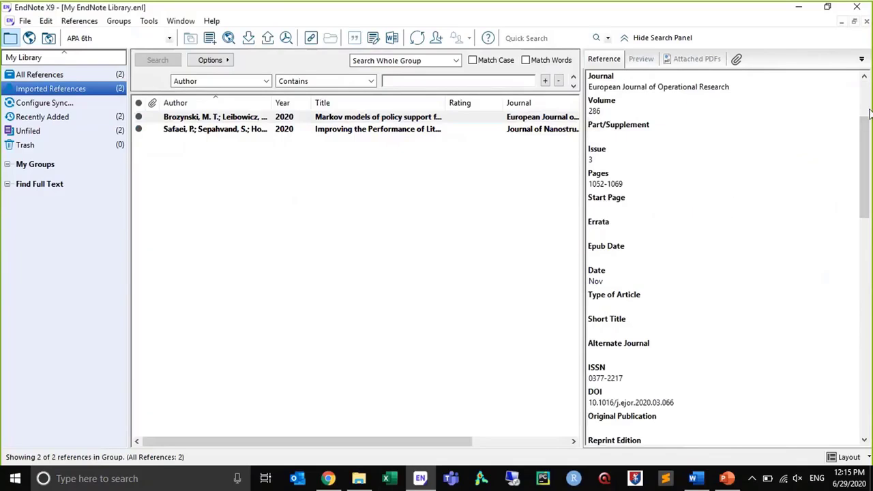
left_click_drag(867, 126, 867, 83)
scroll(867, 89, "down", 3)
Switch to Web of Science in Chrome and search the Core Collection by topic for "coronavirus or covid19 or covid-19"
left_click(328, 479)
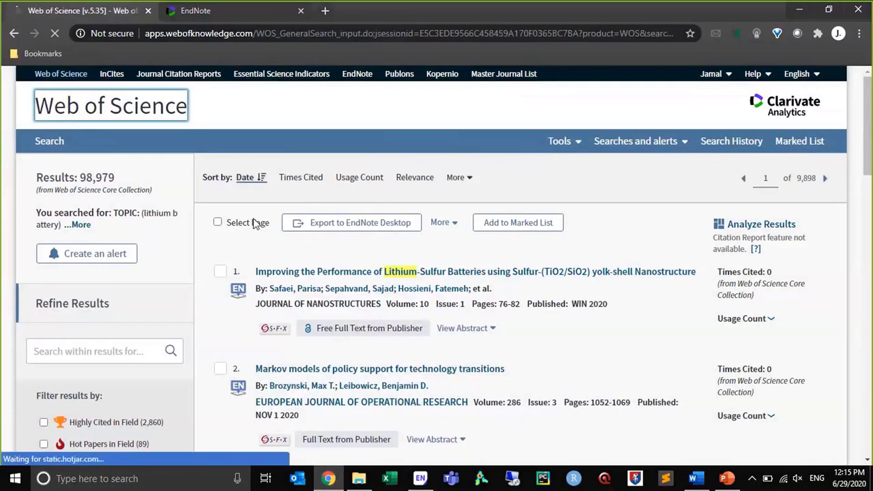
triple_click(145, 351)
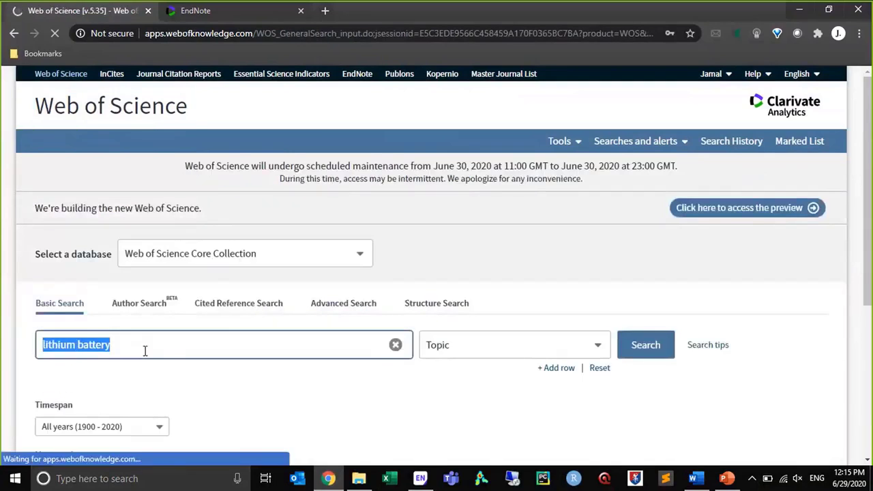
key("BackSpace")
type("c")
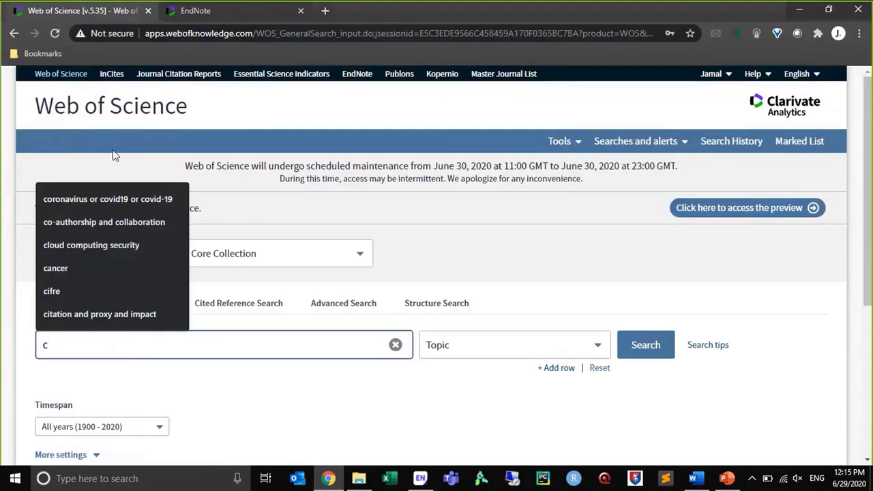
left_click(109, 199)
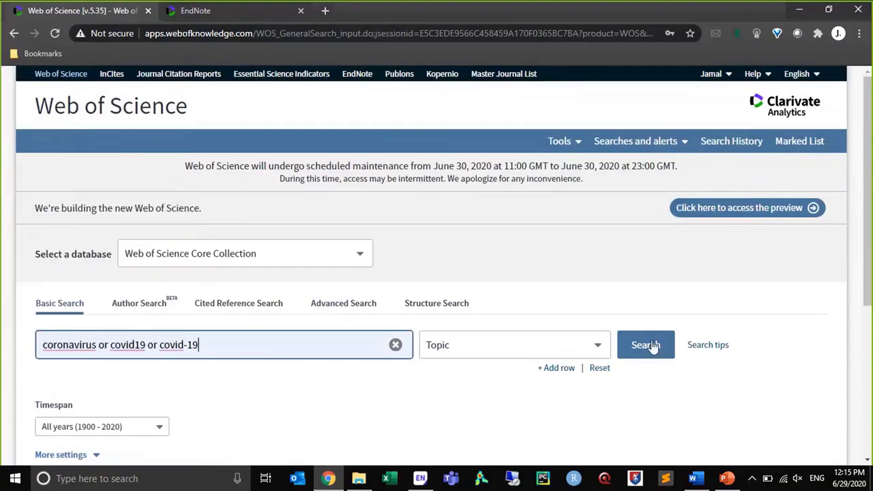
left_click(645, 345)
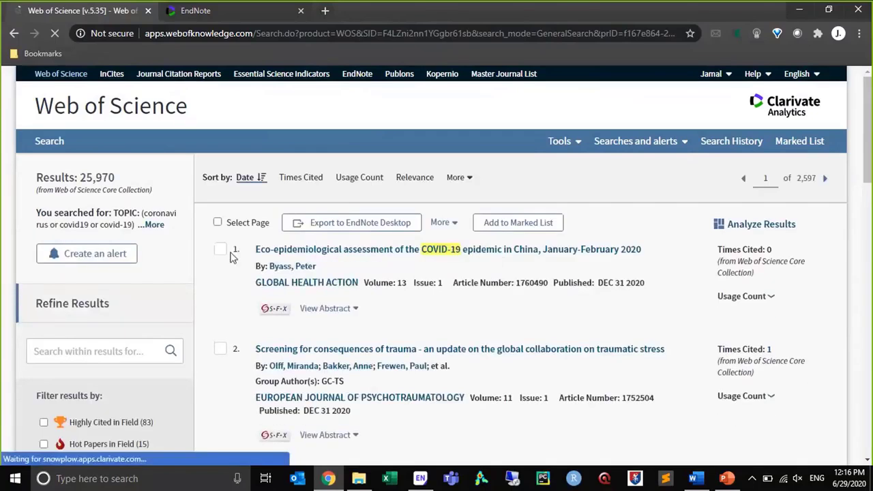
Export all records on the page to EndNote Desktop with Full Record and Cited References, open savedrecs (1).ciw, and dismiss the browser's export message
left_click(217, 223)
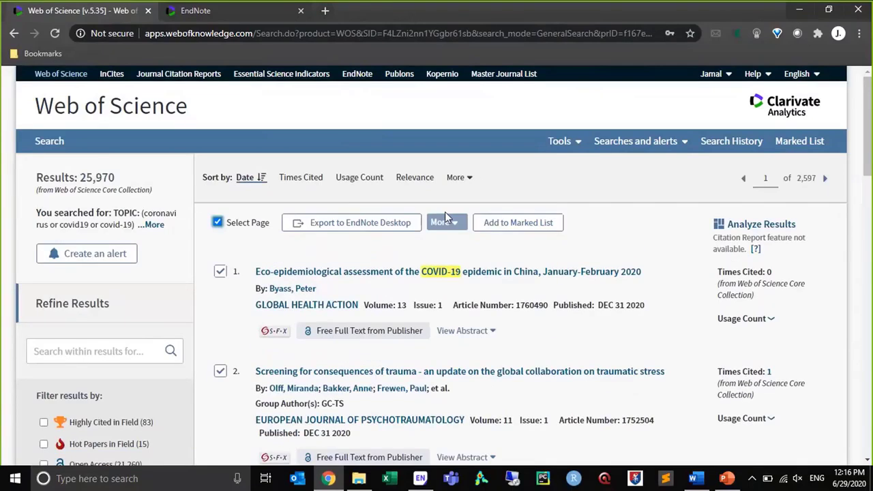
left_click(387, 223)
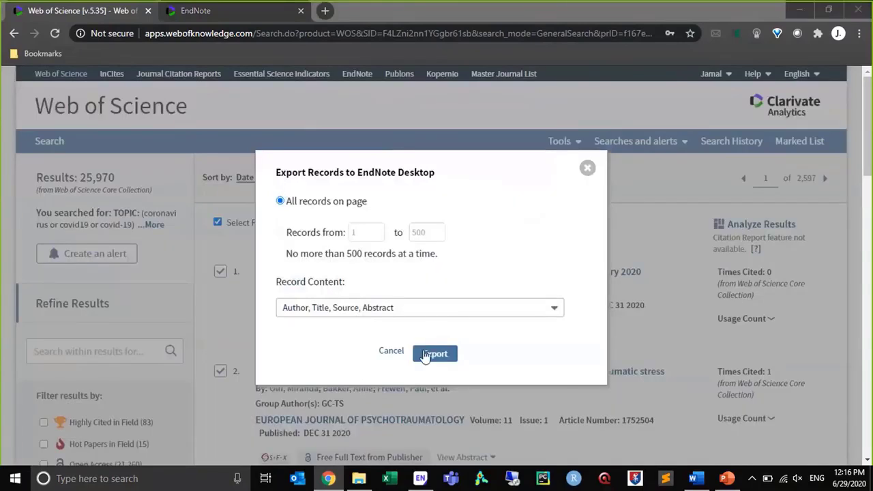
left_click(433, 310)
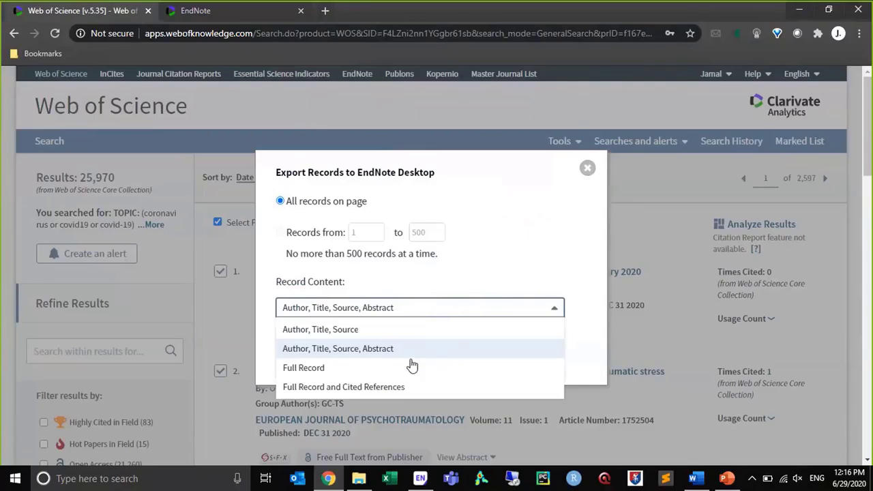
left_click(404, 388)
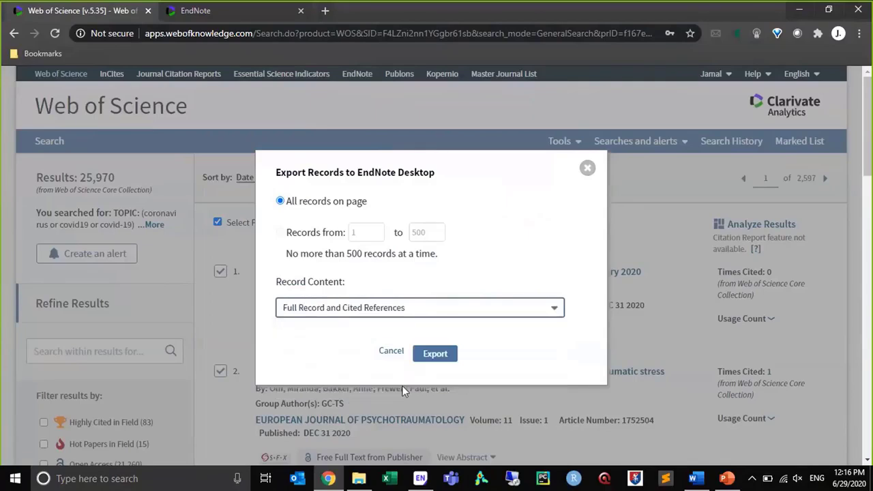
left_click(435, 354)
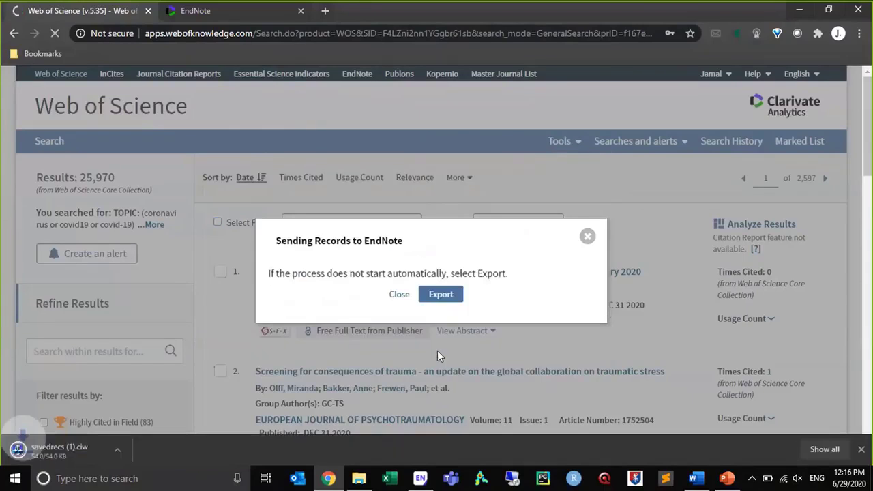
left_click(26, 453)
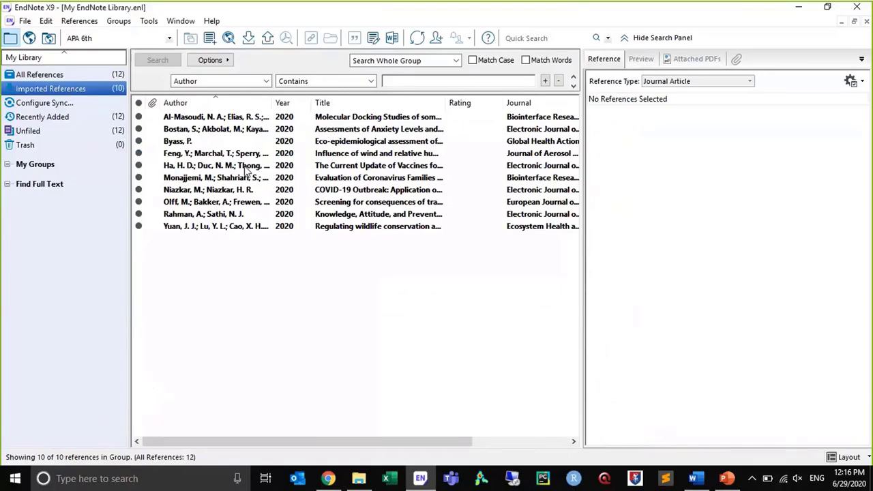
left_click(328, 478)
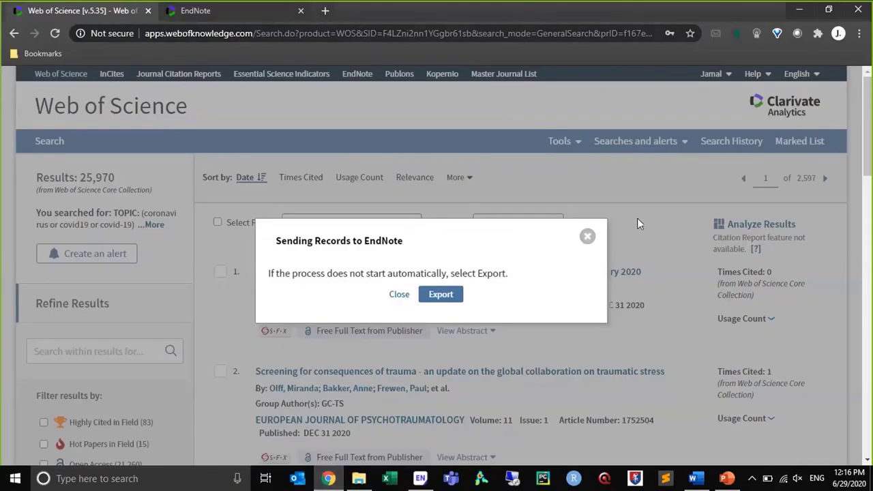
left_click(588, 237)
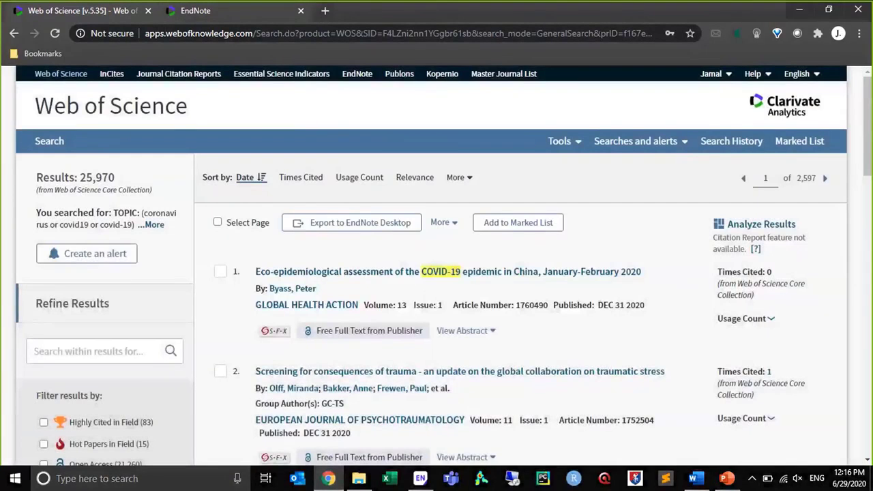
Open Google Scholar in a new browser tab and search for "coronavirus and mathematics"
left_click(166, 12)
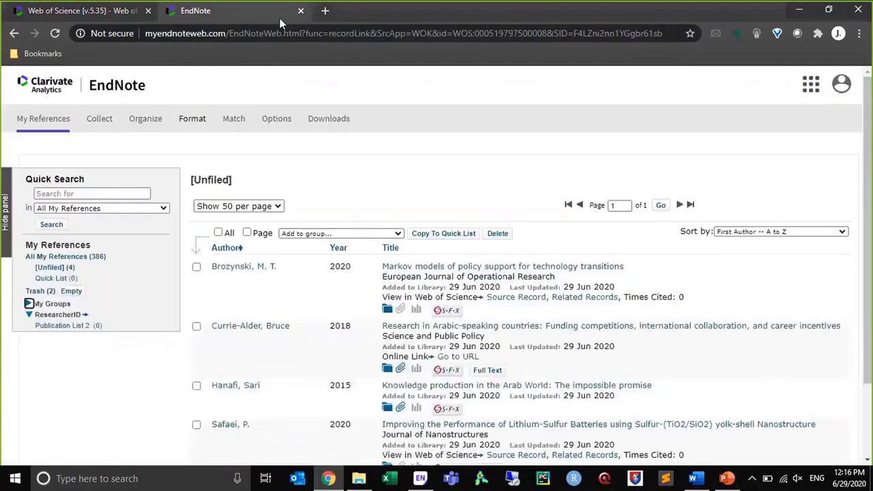
left_click(321, 14)
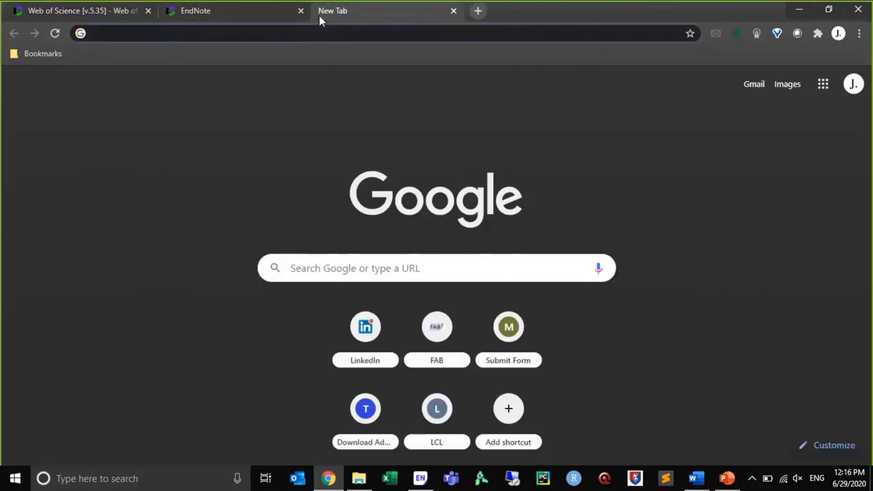
type("sch")
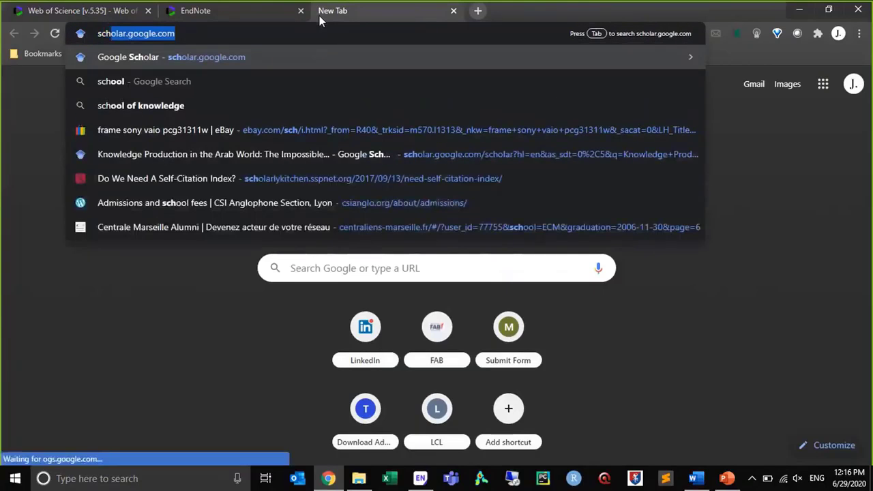
key("Return")
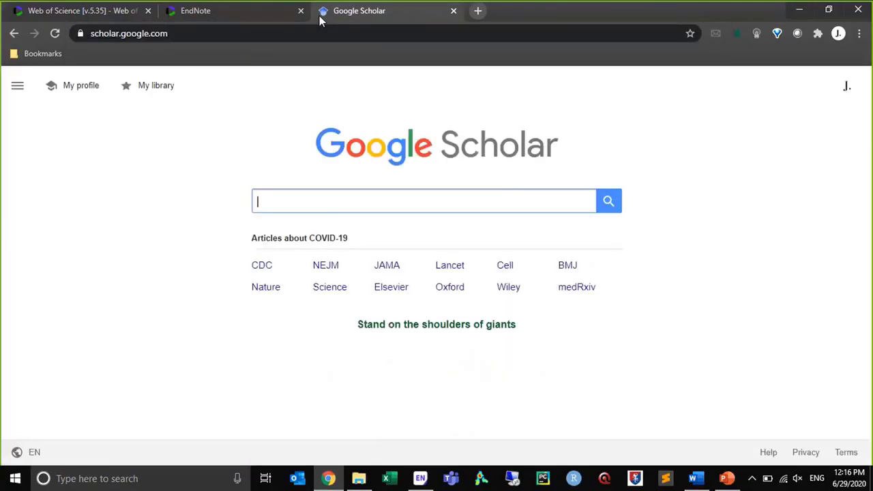
type("co")
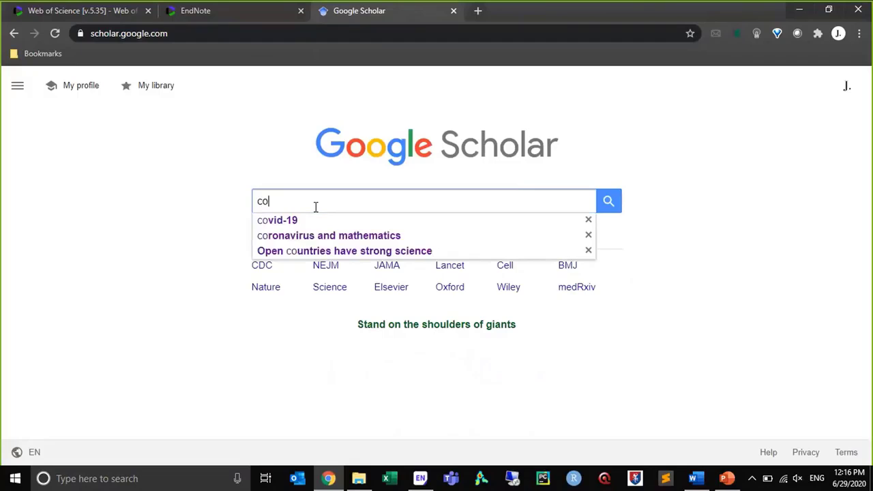
key("Down")
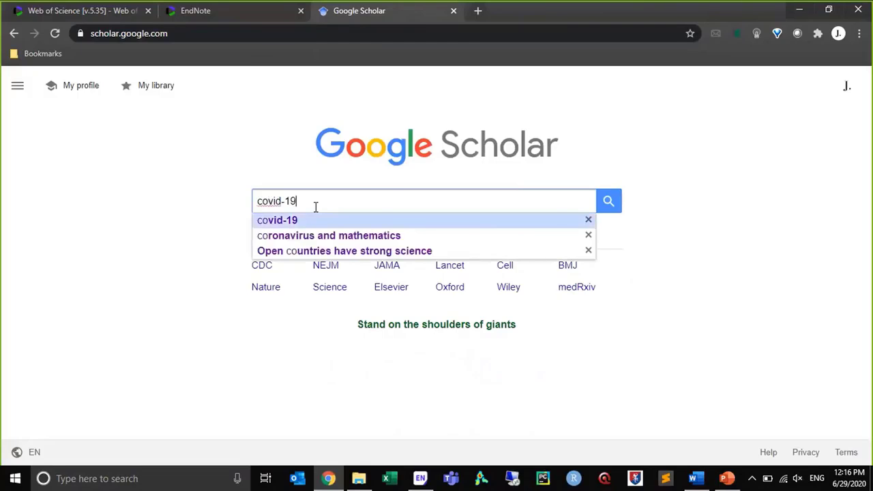
key("Down")
key("Return")
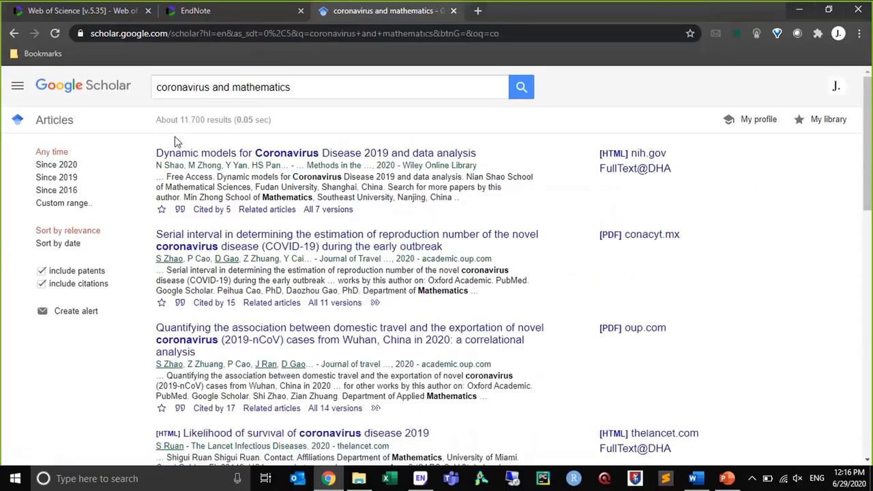
Export the first result's citation in EndNote format, open scholar.enw to import it, and select the imported reference
left_click(179, 210)
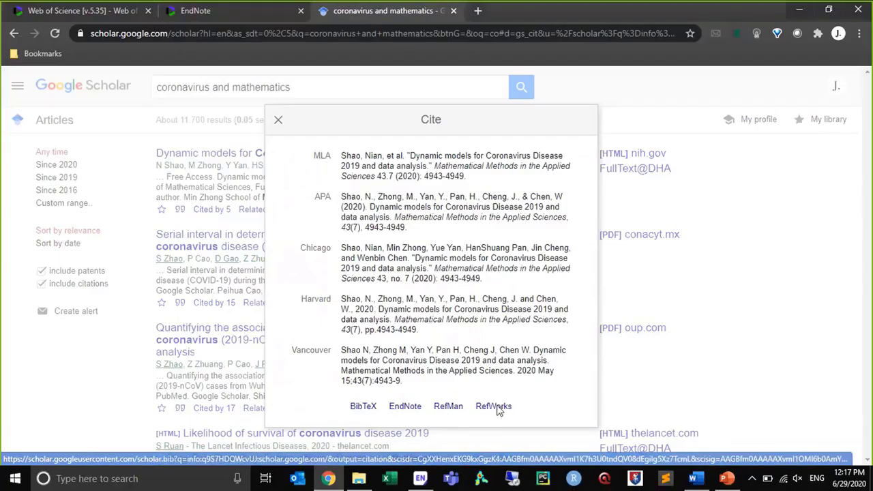
left_click(406, 407)
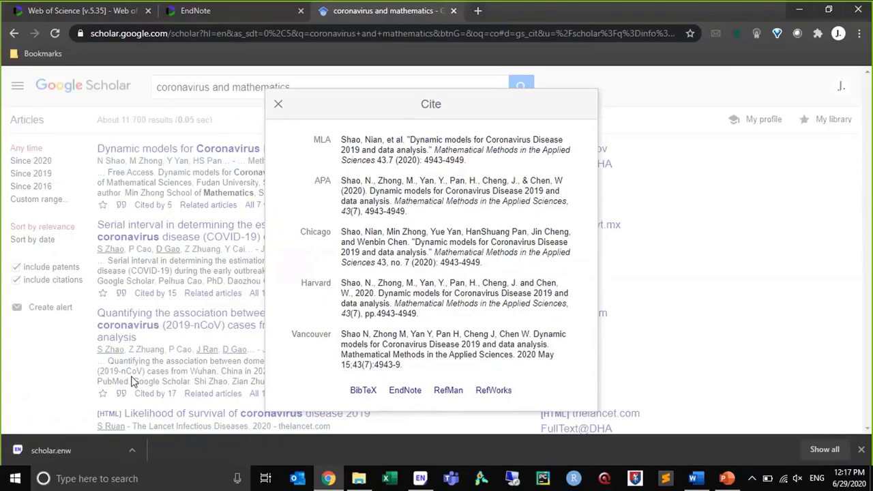
left_click(97, 447)
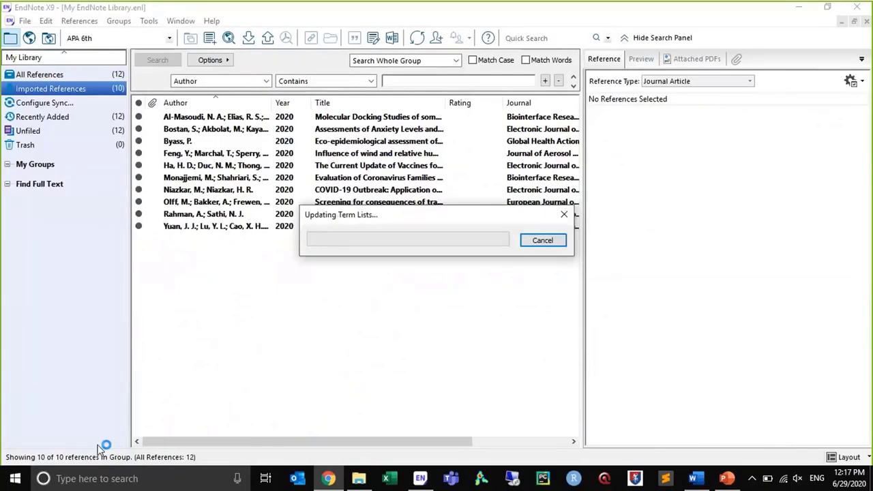
left_click(206, 123)
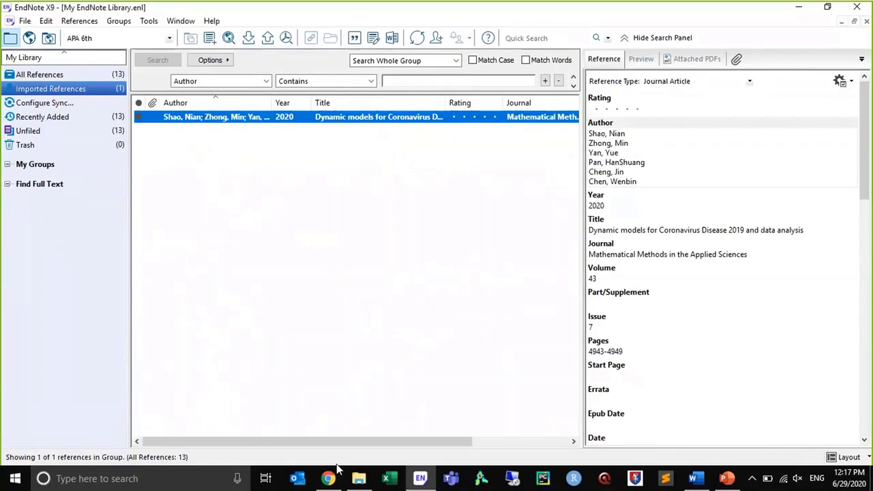
Return to Chrome, close the citation window, search Google for "pubmed central" and open the PubMed Central (PMC) page
mouse_move(336, 480)
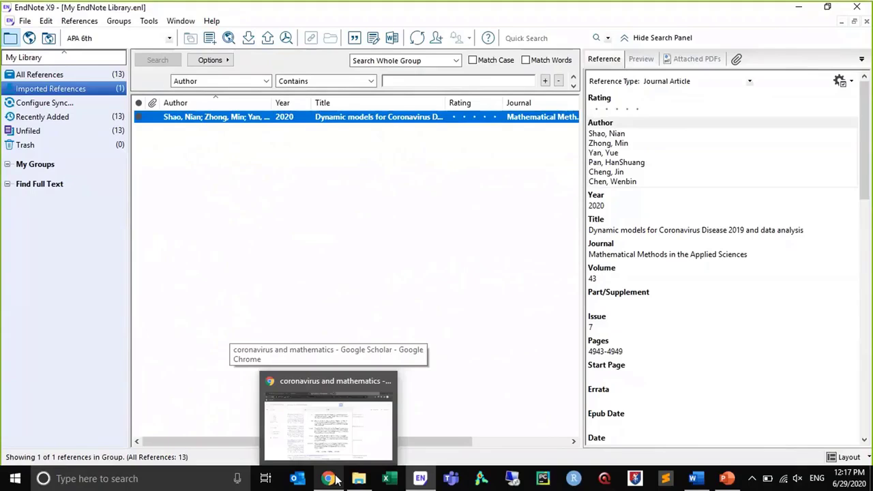
left_click(332, 479)
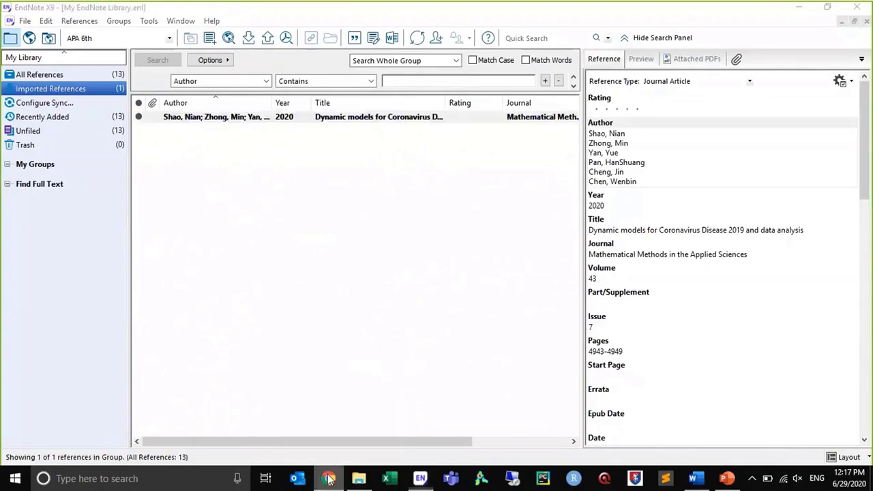
left_click(329, 480)
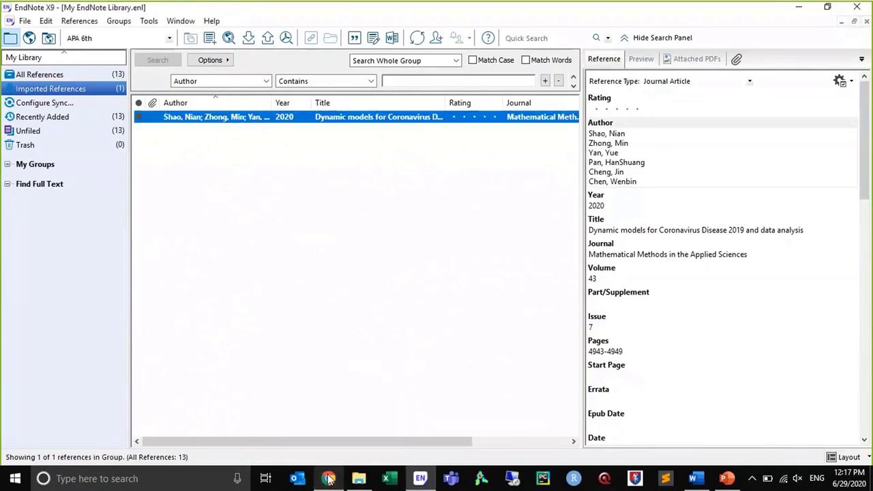
left_click(329, 479)
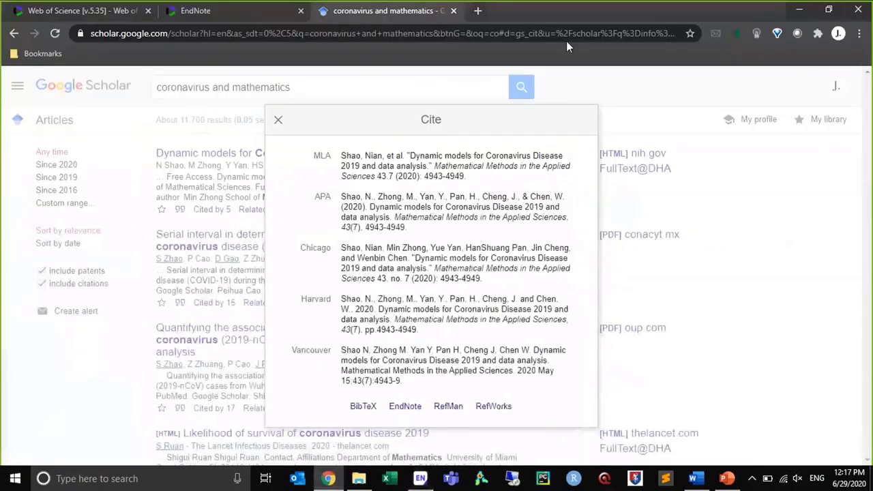
left_click(280, 122)
left_click(250, 32)
type("pubm")
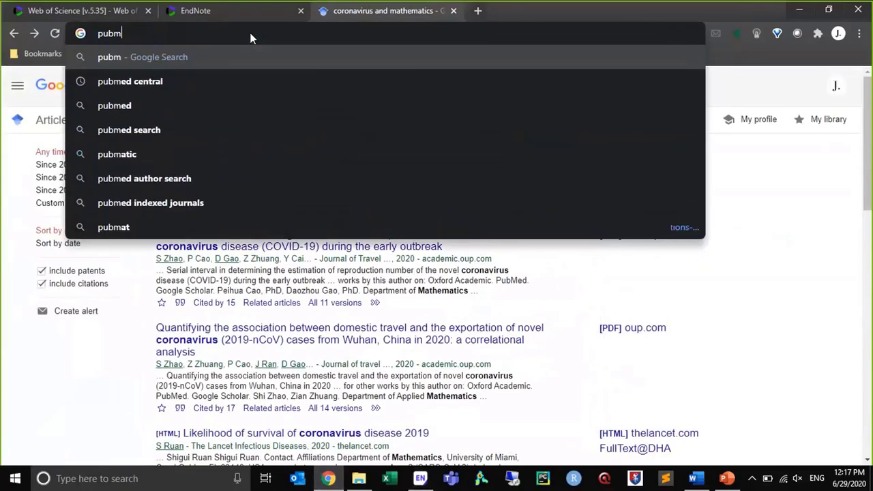
key("Down")
key("Return")
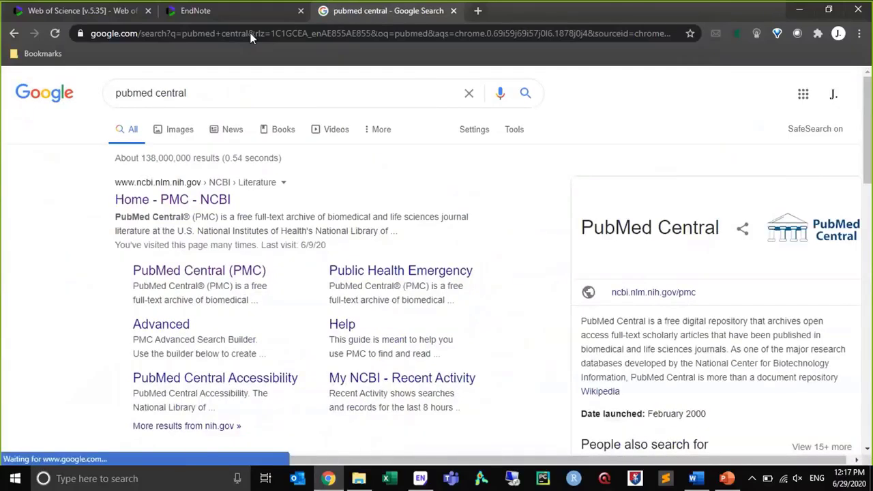
left_click(235, 277)
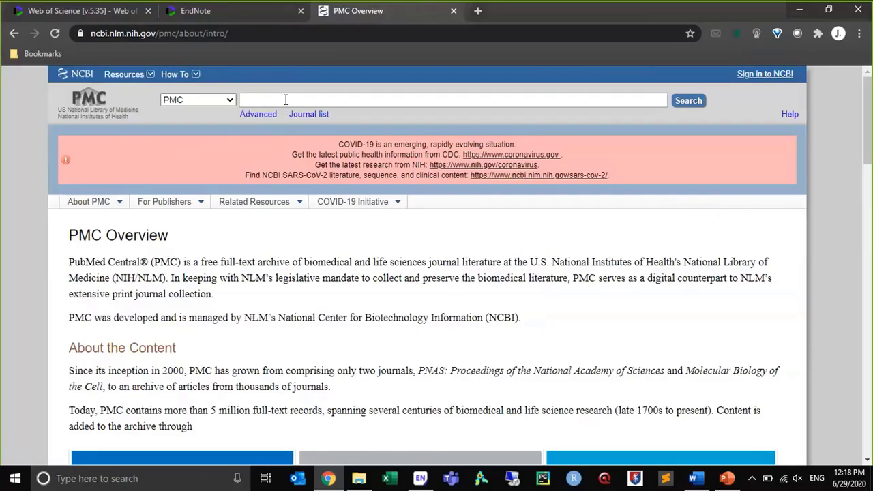
Search the PMC database for "ebola"
type("ebola")
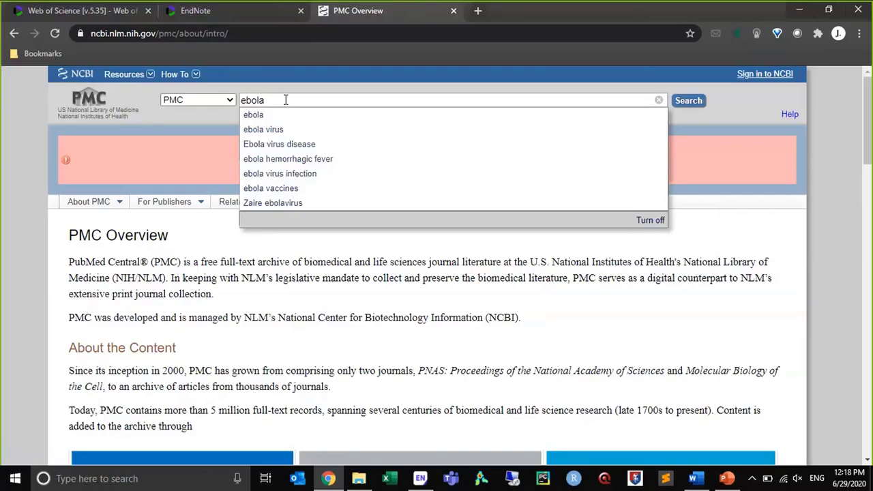
key("Return")
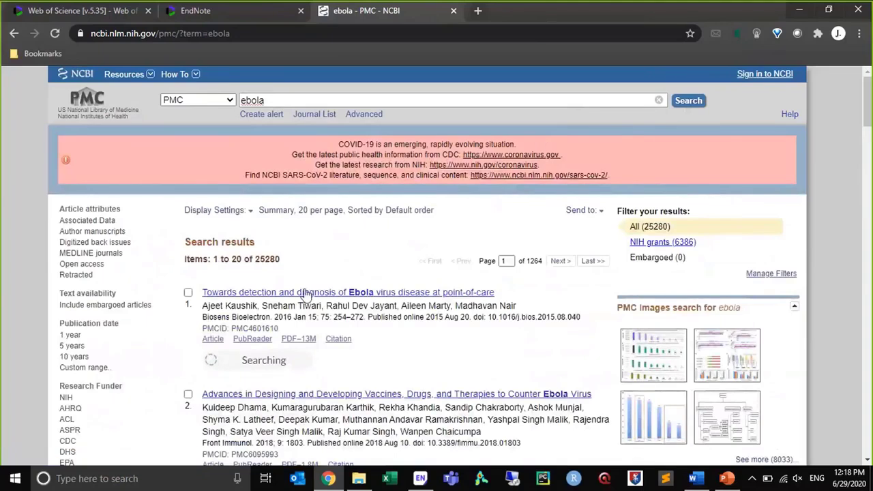
Select the first two ebola search results and view the available destinations for sending them
left_click(189, 293)
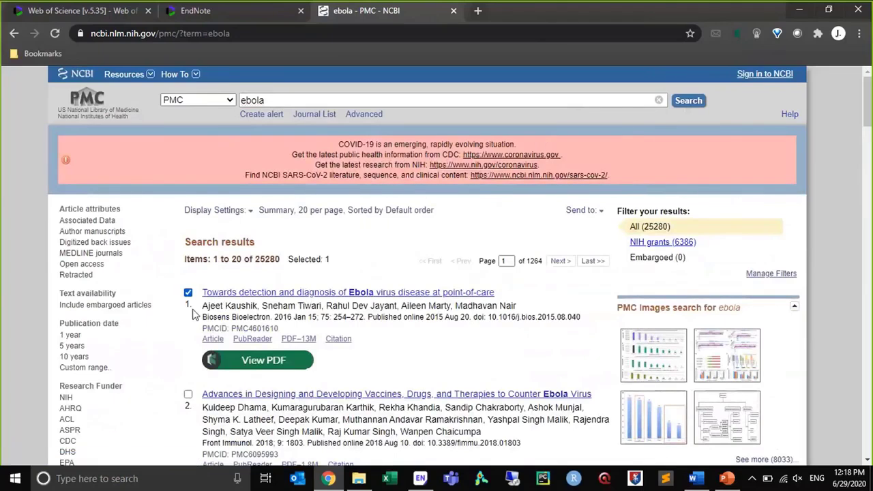
left_click(188, 394)
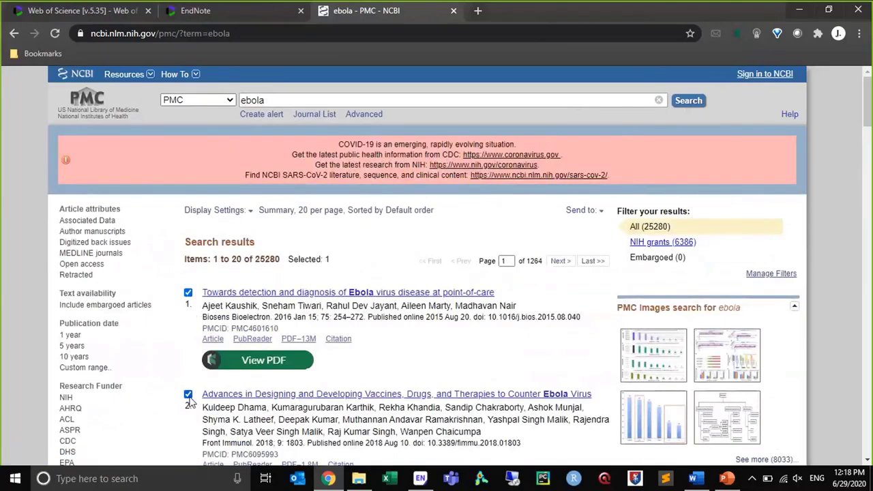
left_click(599, 213)
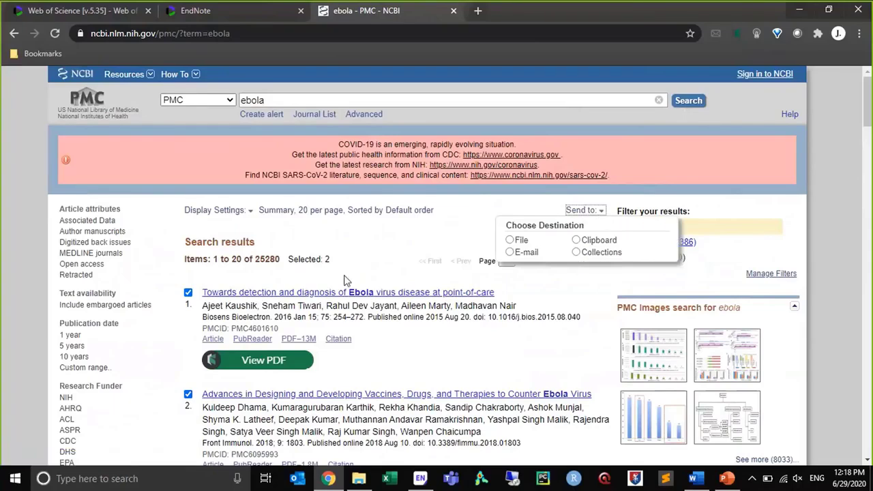
Download the first ebola result's citation in NBIB format and open PMC4601610.nbib to import it into EndNote
left_click(333, 340)
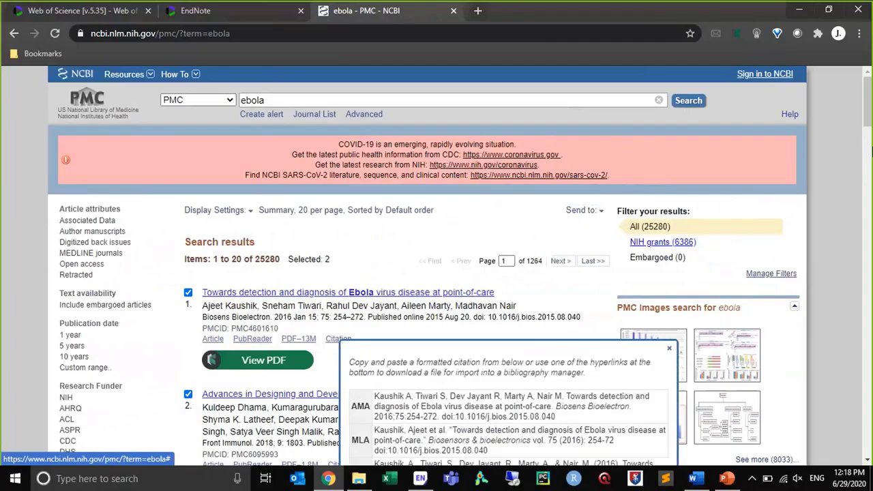
left_click_drag(870, 109, 870, 137)
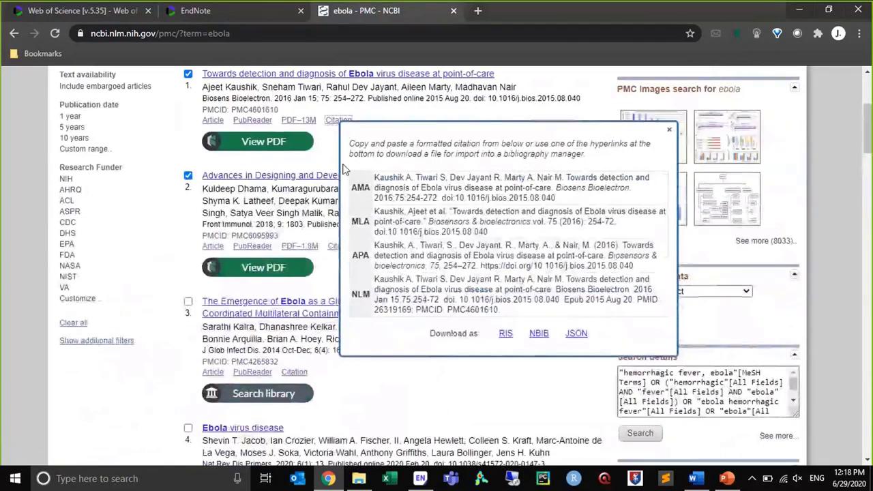
left_click(538, 334)
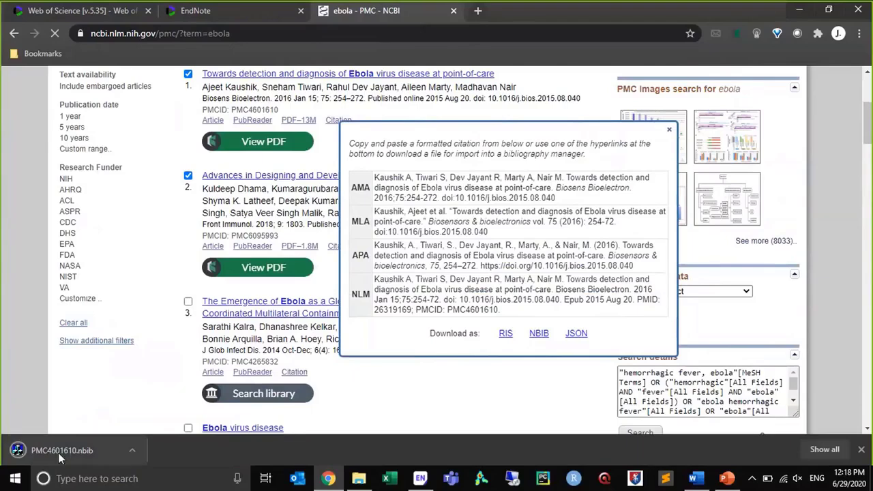
left_click(58, 453)
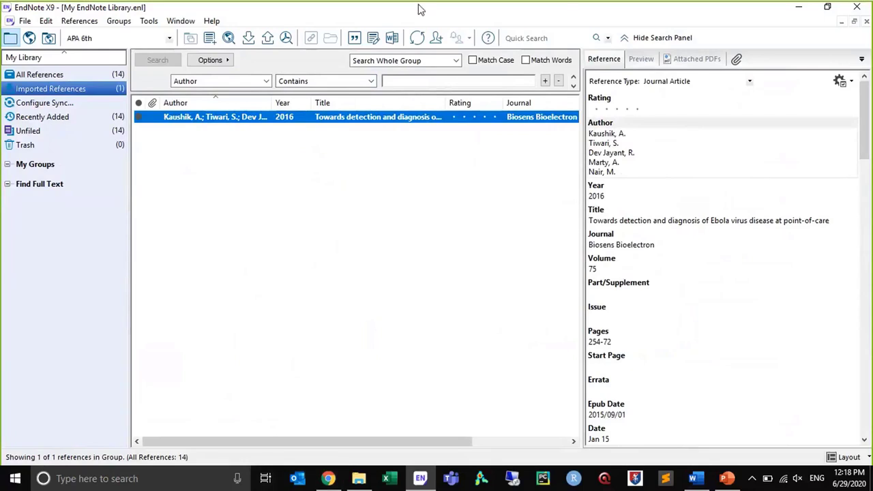
left_click(566, 10)
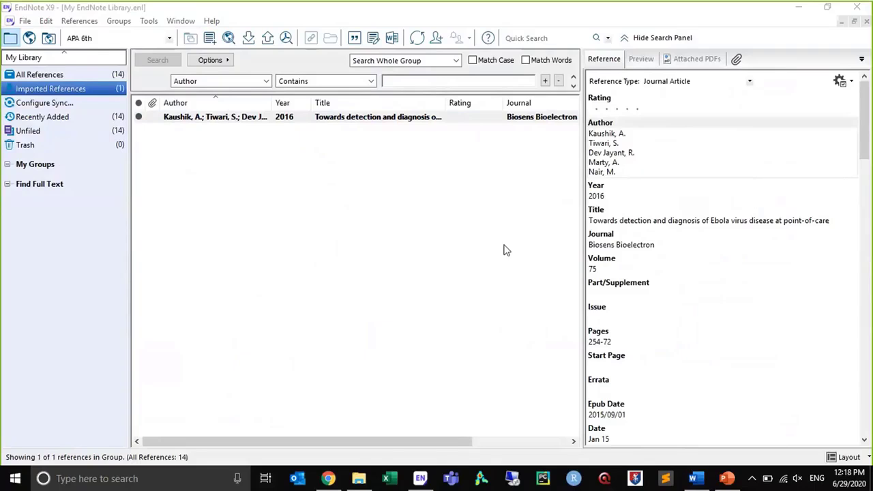
Return to Chrome, go to Google Scholar and search again for "coronavirus and mathematics"
left_click(328, 480)
left_click(165, 33)
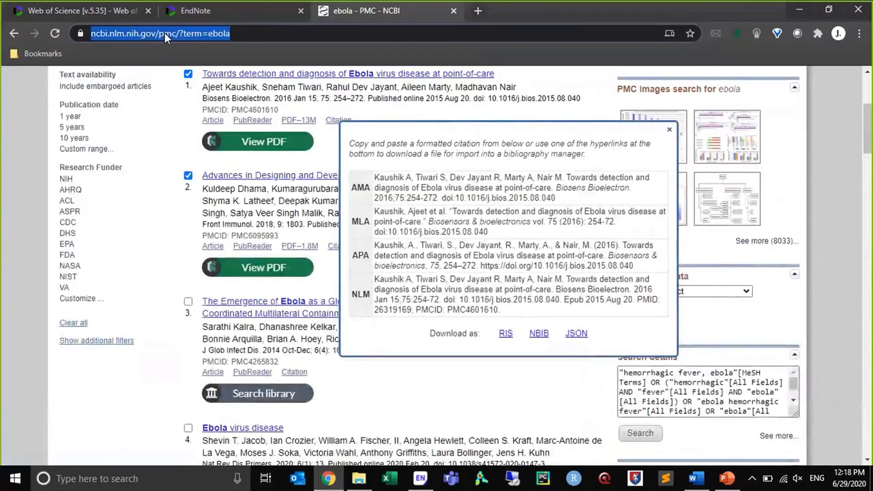
type("schol")
key("Return")
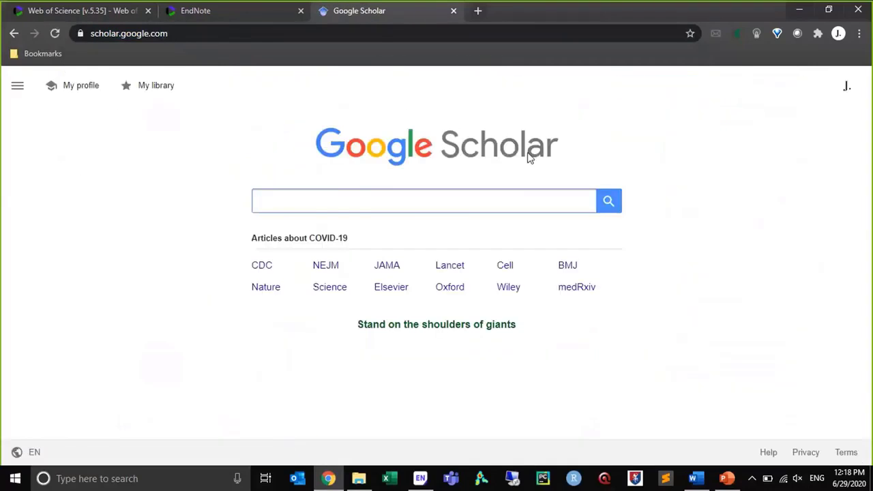
left_click(473, 201)
left_click(421, 220)
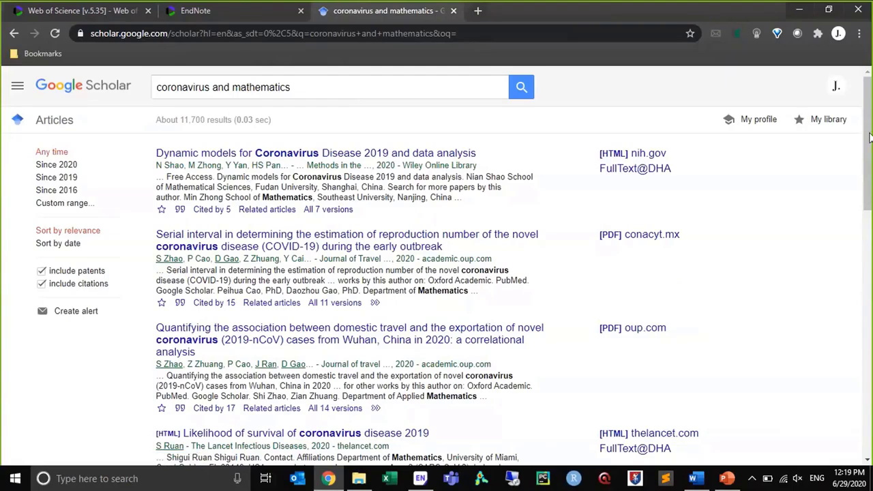
Export all articles in the Google Scholar personal library in EndNote format and open citations.enw to import them
left_click(818, 123)
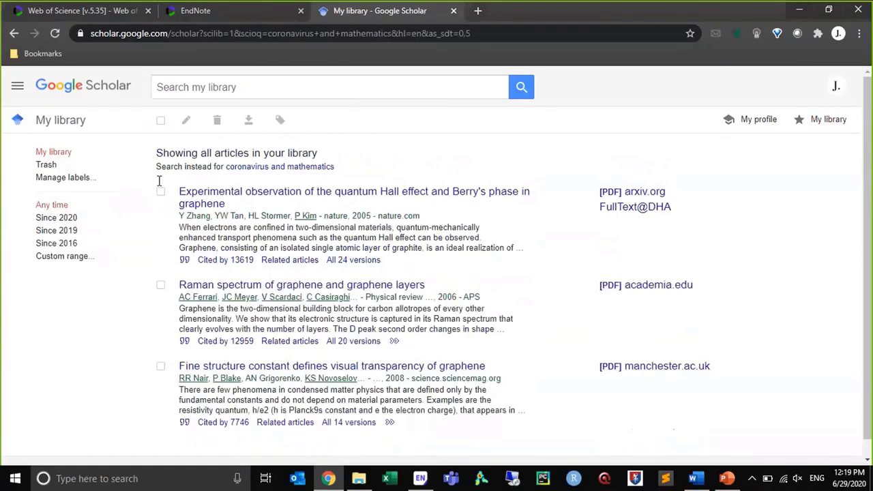
left_click(162, 123)
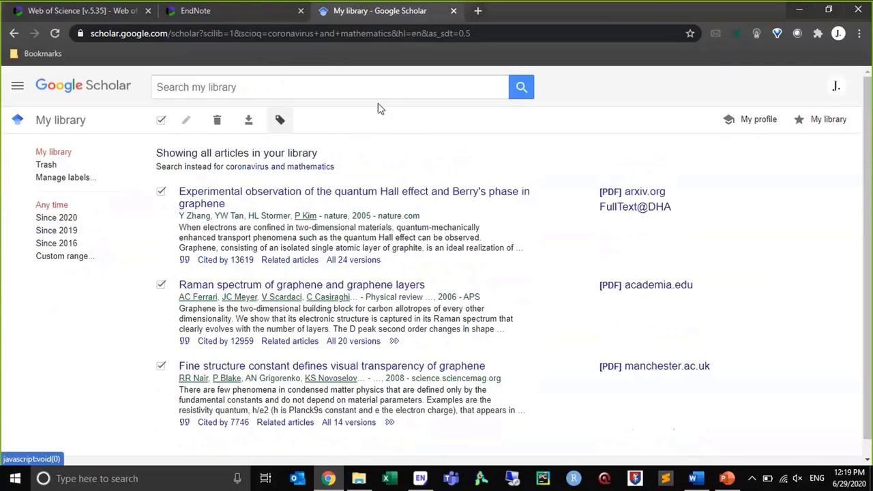
left_click(248, 122)
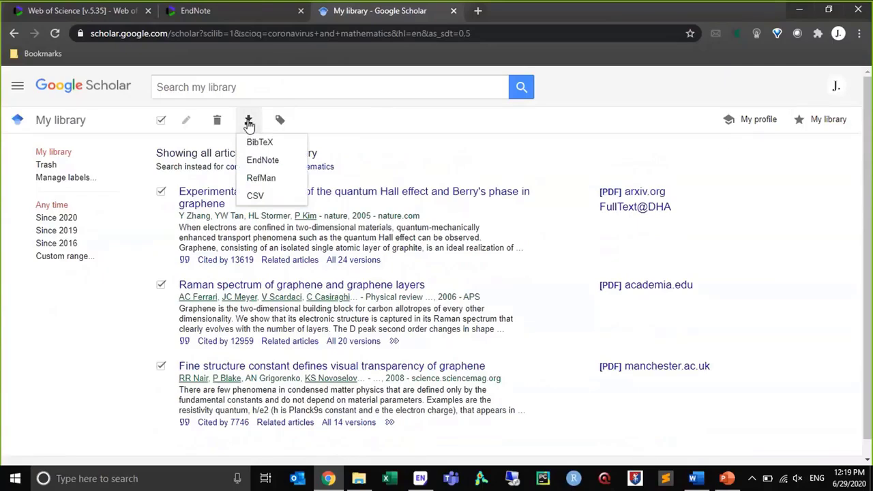
left_click(258, 165)
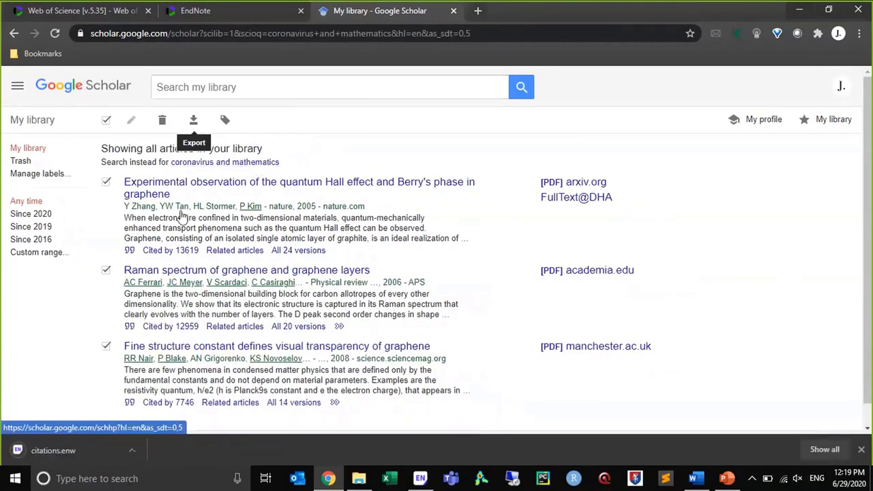
left_click(60, 454)
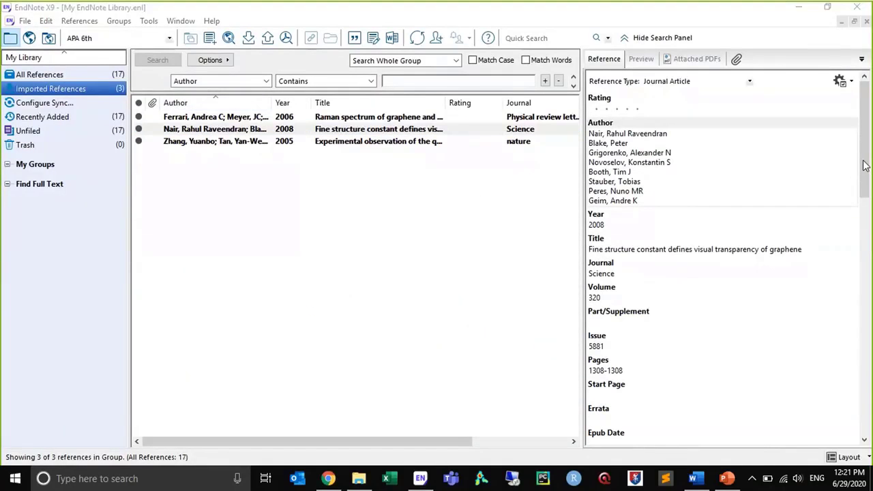
Return to Chrome, review the export formats offered for the Scholar library, and switch to the Web of Science results
left_click(328, 478)
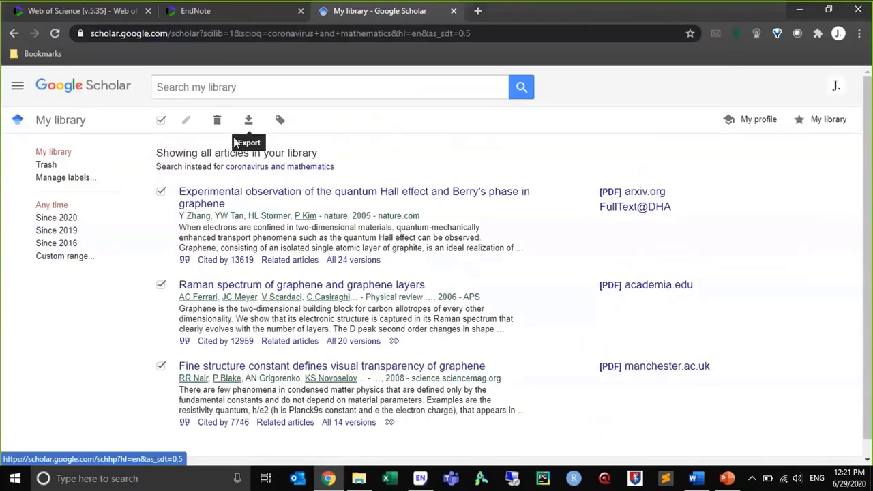
left_click(250, 122)
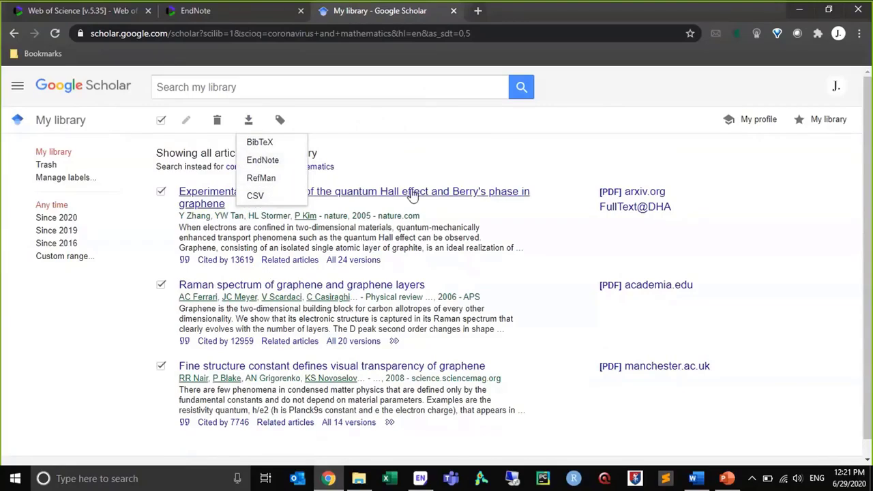
left_click(432, 130)
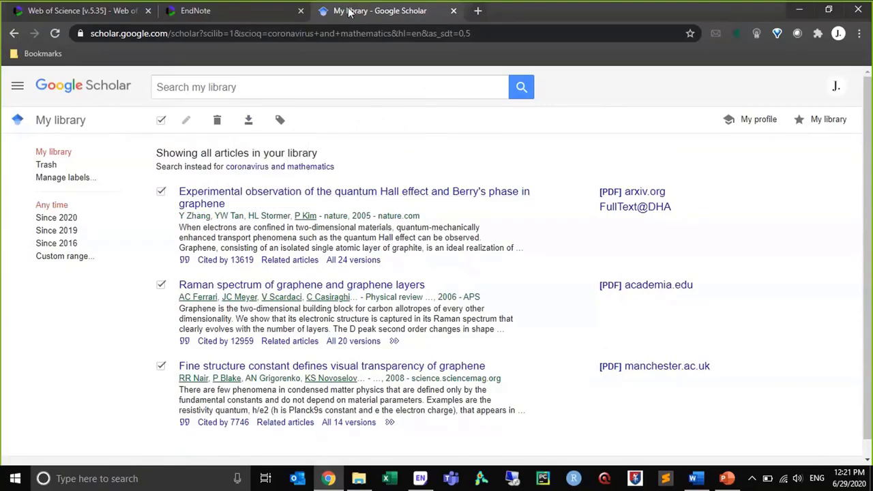
left_click(106, 15)
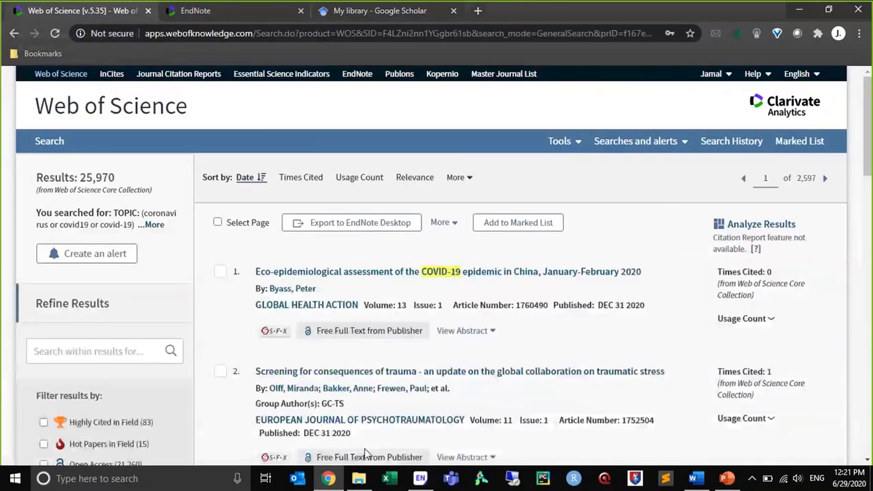
Switch to EndNote X9, show all references, and search the whole library for "lithium" in any field
left_click(428, 484)
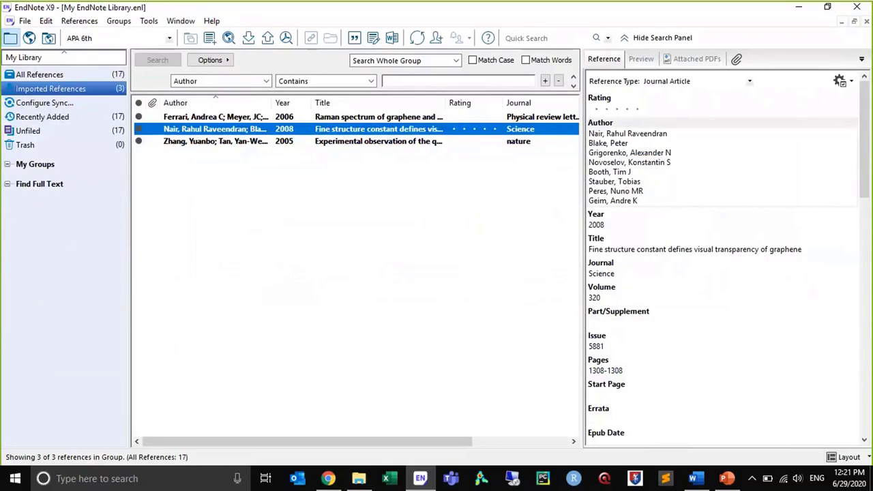
left_click(41, 75)
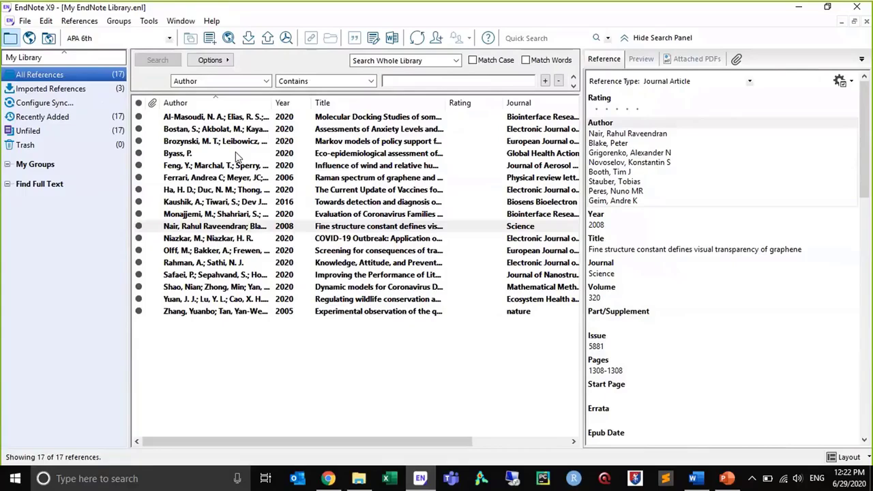
left_click(266, 81)
left_click(267, 94)
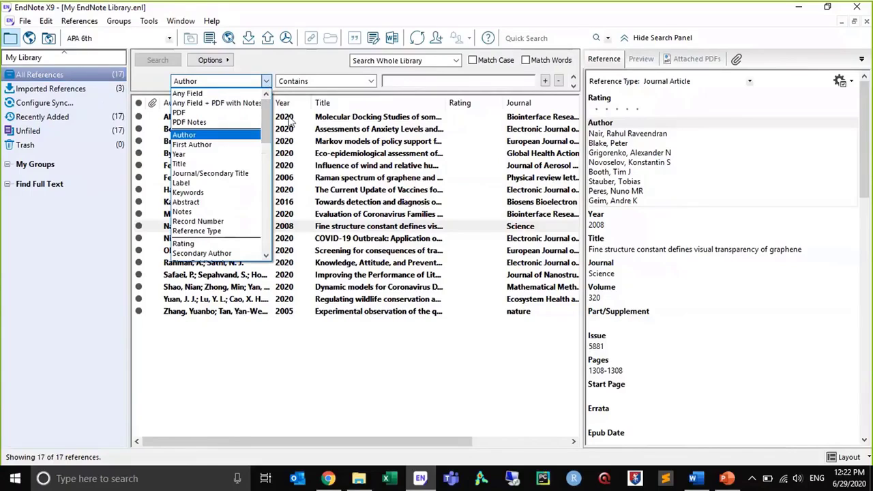
left_click(181, 93)
left_click(409, 82)
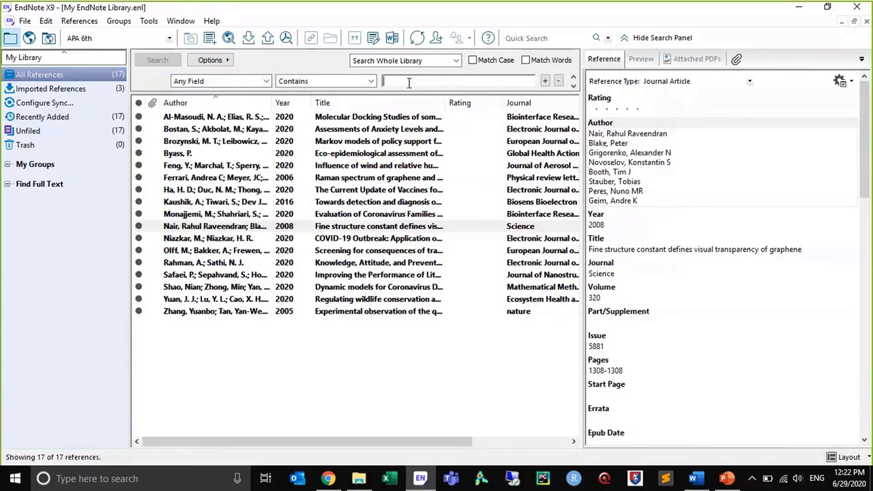
type("lithium")
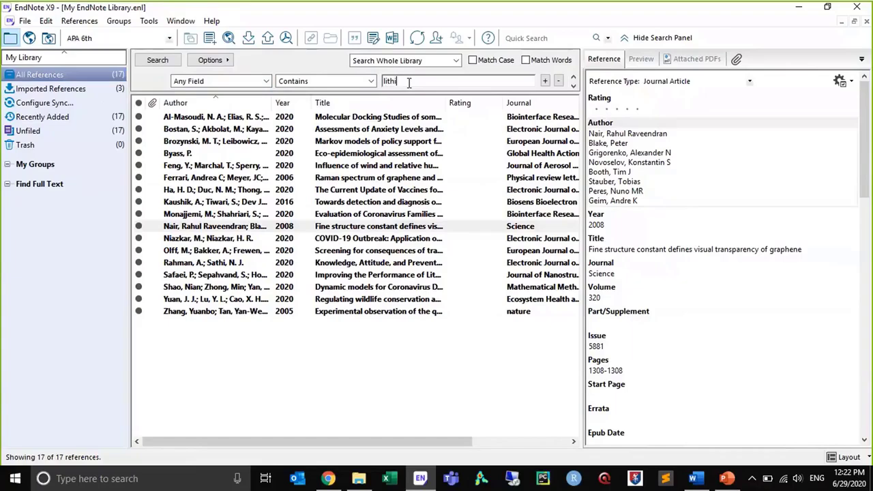
key("Return")
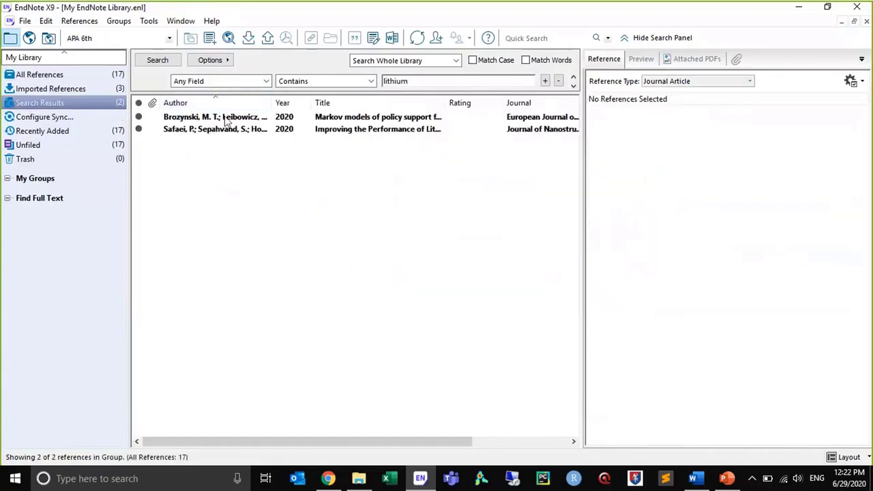
Create a group named "Lithium" under My Groups and add both lithium search results to it
left_click(225, 119)
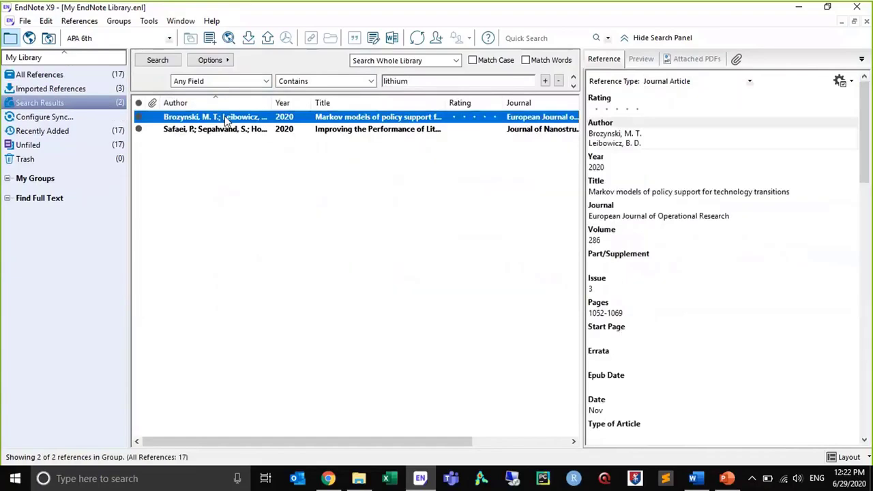
right_click(19, 186)
left_click(39, 191)
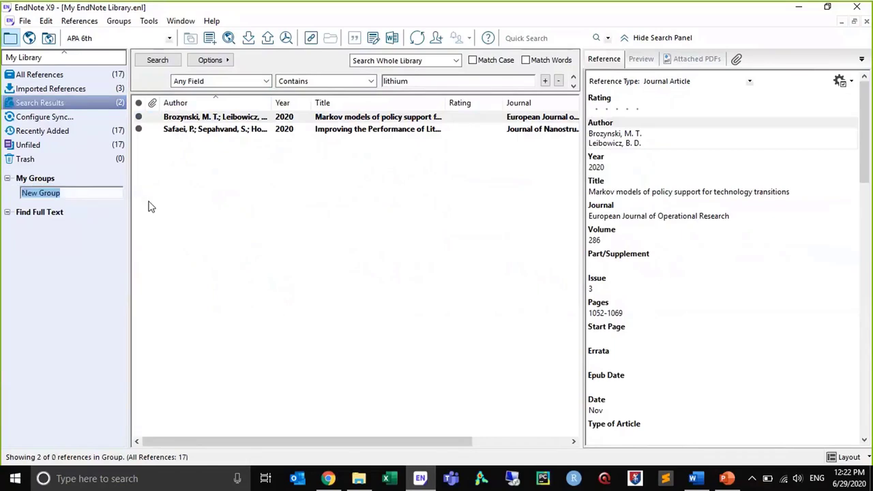
type("Lithium")
key("Return")
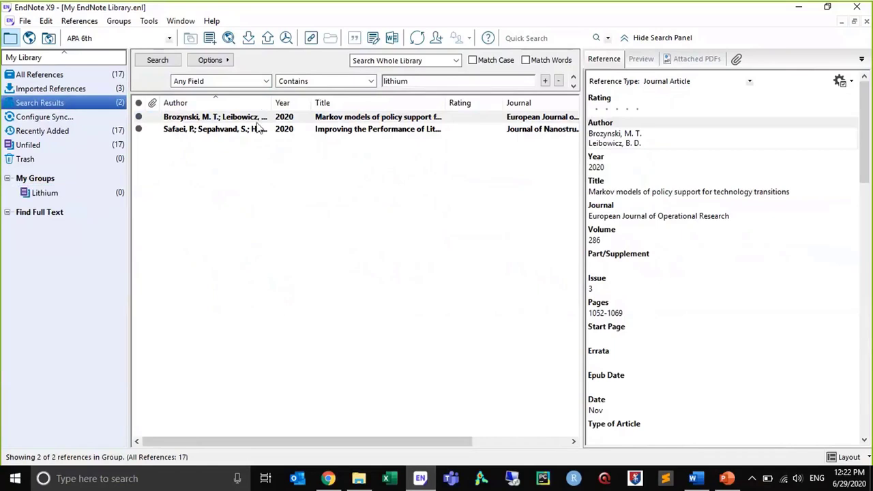
left_click(259, 128, "shift")
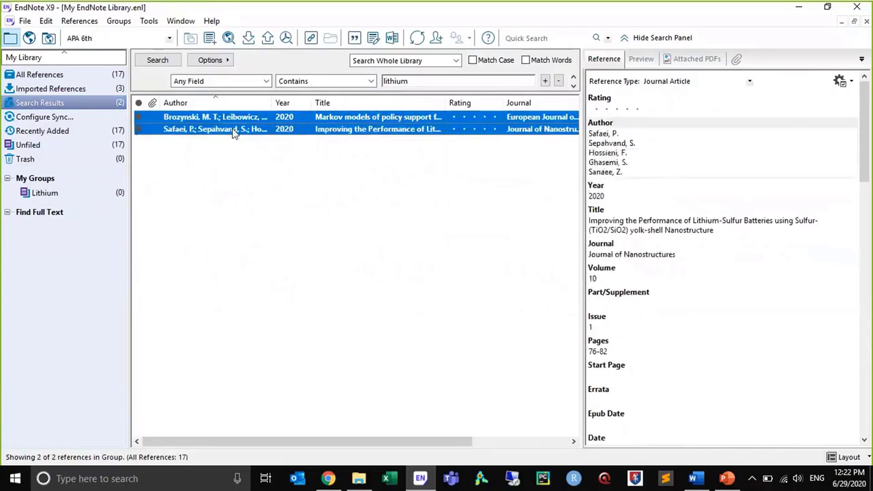
left_click_drag(232, 133, 65, 193)
Search the library for "ebola" in any field and create a group named "ebola" under My Groups
left_click(412, 81)
double_click(413, 81)
type("ebola")
key("Return")
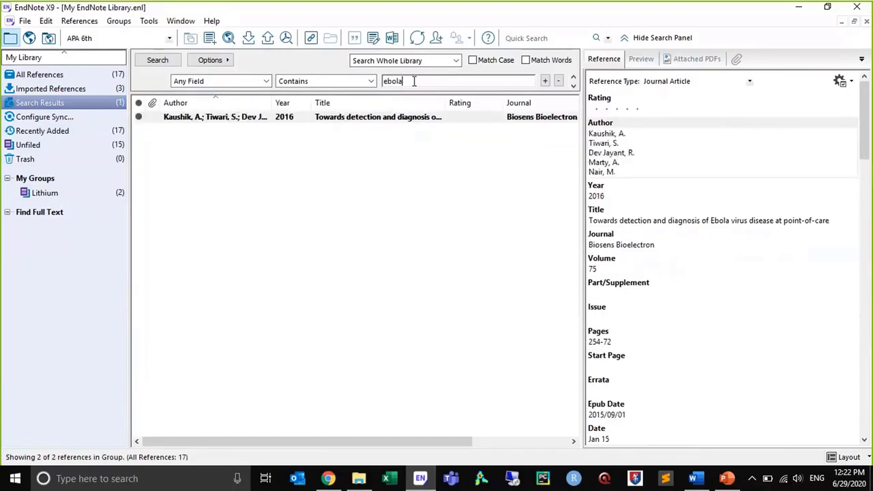
right_click(46, 182)
left_click(77, 188)
type("ebola")
key("Return")
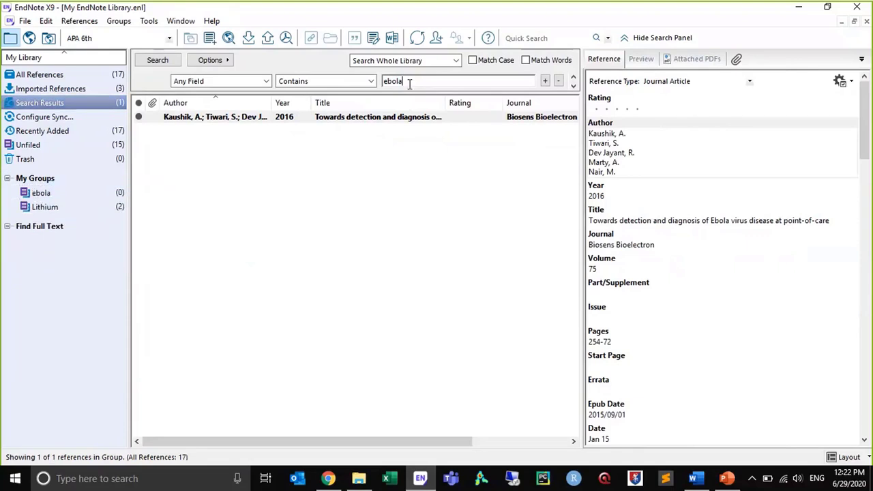
Search the whole library for "coronavirus" in any field
double_click(409, 83)
type("coronavirus")
key("Return")
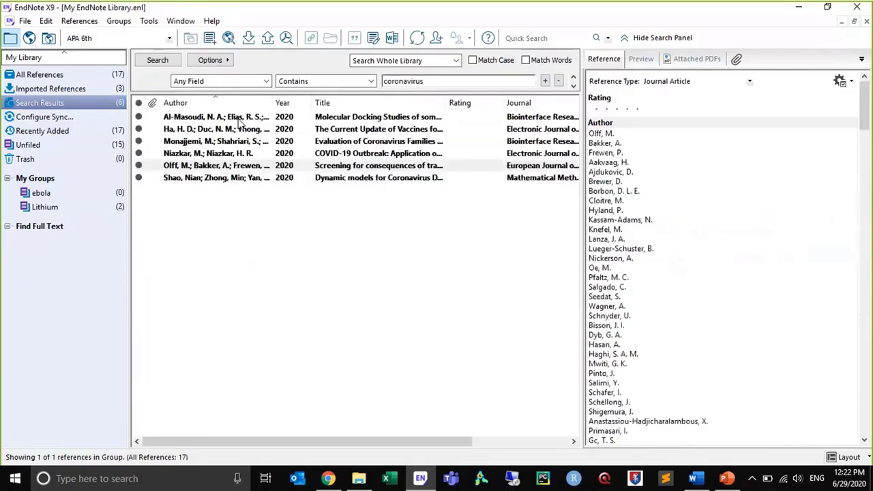
Select all the coronavirus search results and add them to a new custom group
left_click(239, 120)
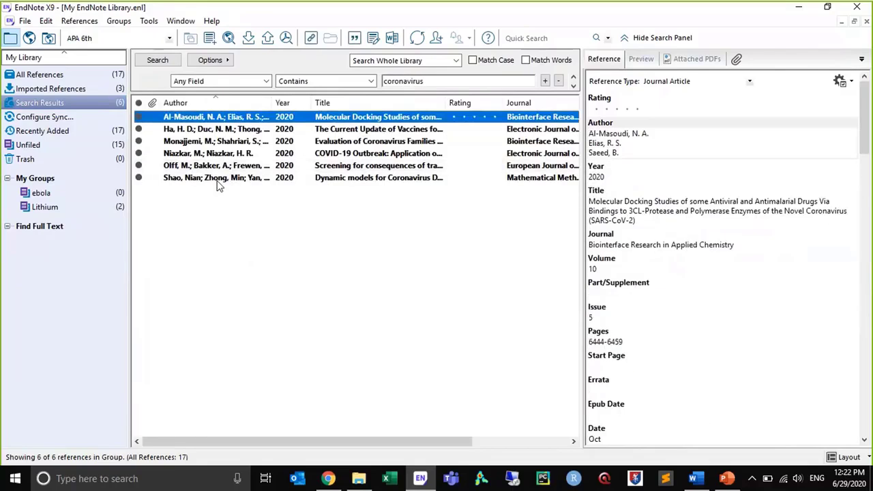
left_click(217, 180, "shift")
left_click_drag(276, 130, 84, 172)
right_click(250, 133)
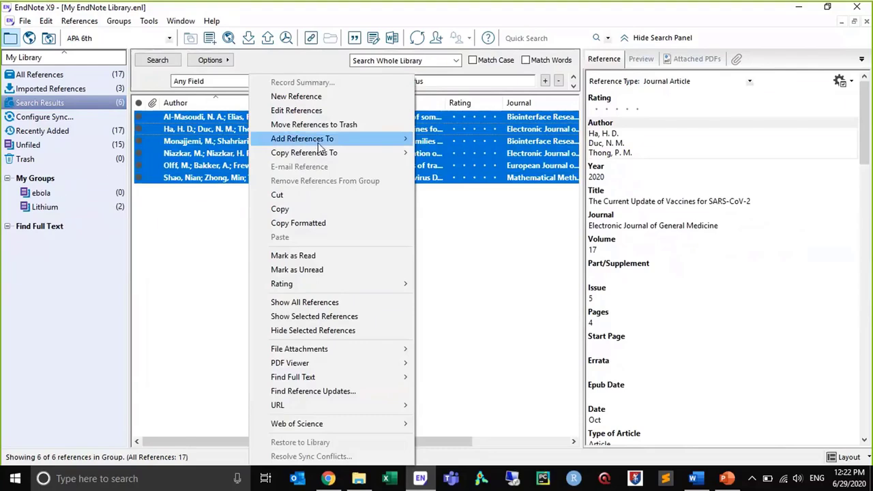
mouse_move(304, 143)
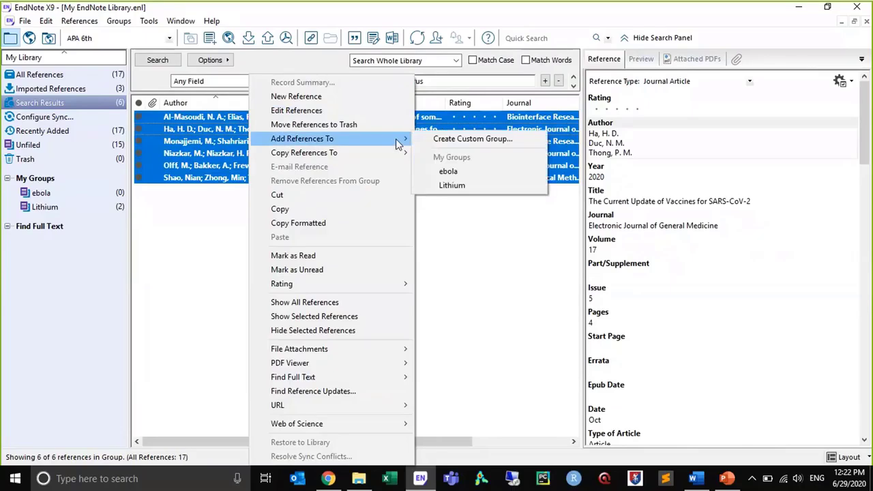
left_click(446, 141)
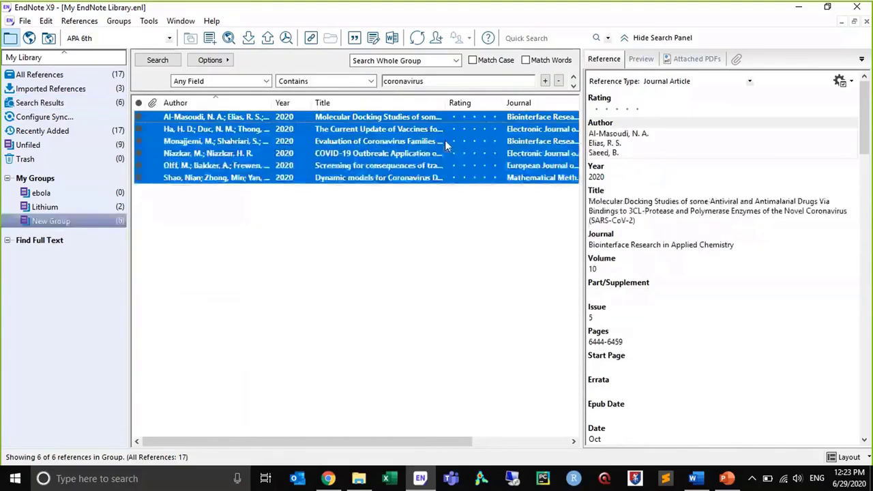
Rename the new group under My Groups as "Coronavirus"
right_click(42, 222)
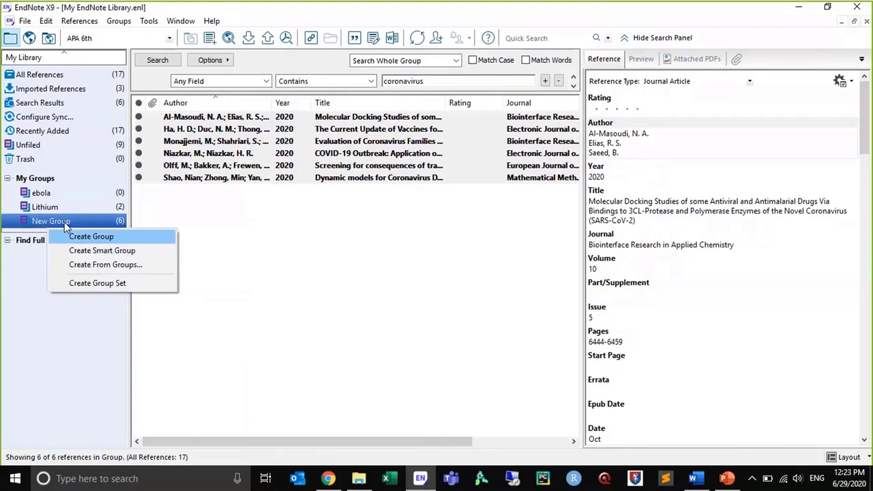
left_click(61, 224)
right_click(62, 221)
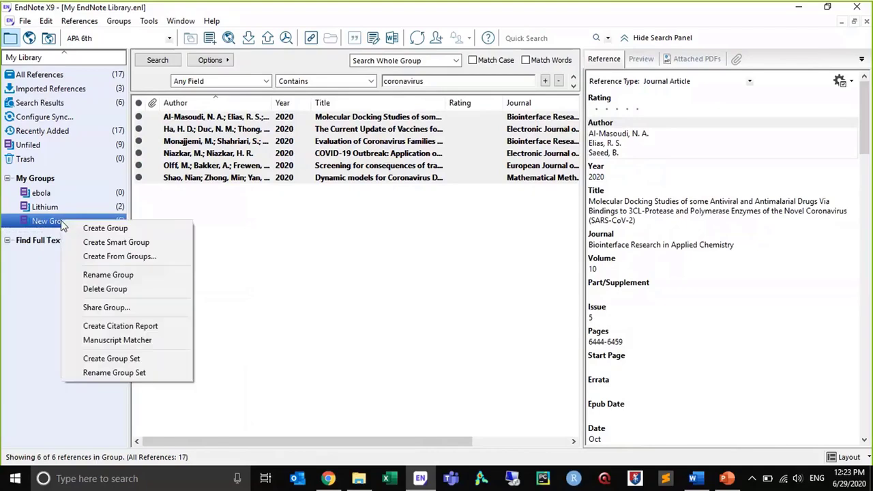
left_click(94, 275)
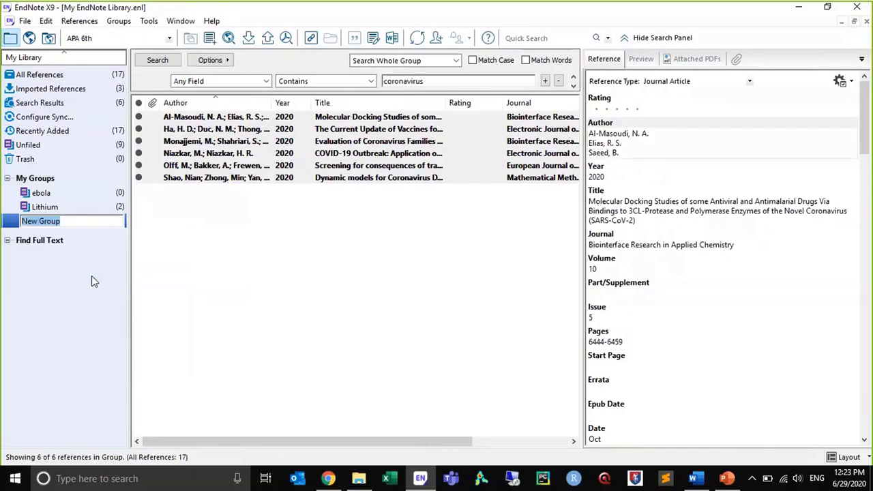
type("Cor")
key("BackSpace")
type("ronavirus")
key("Return")
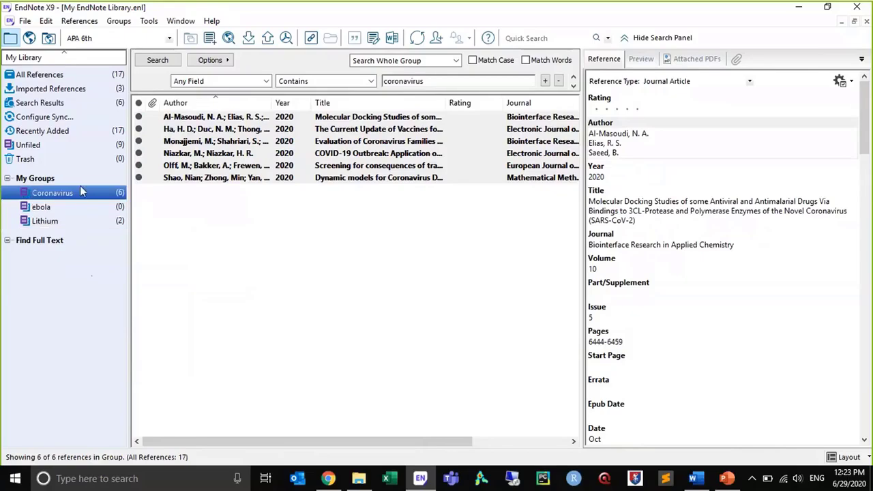
Search all references for "ebola" in any field and add the matching reference to the ebola group
double_click(432, 78)
type("ebola")
key("Return")
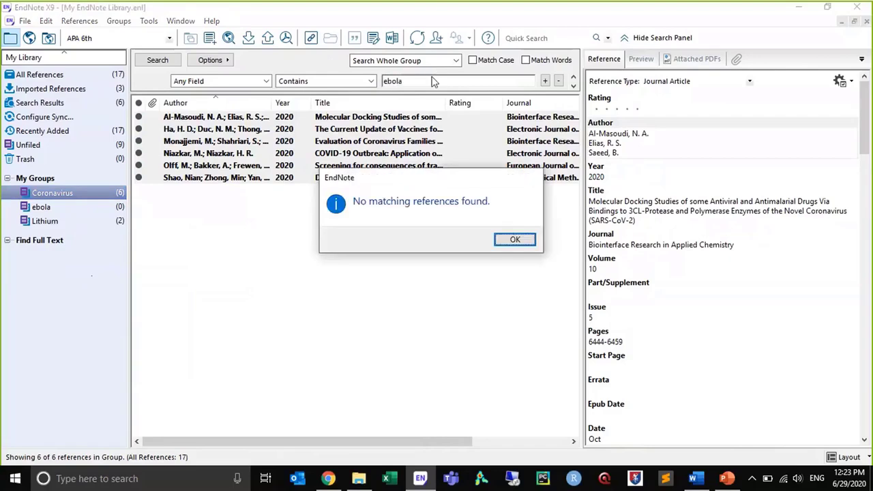
left_click(515, 239)
left_click(40, 75)
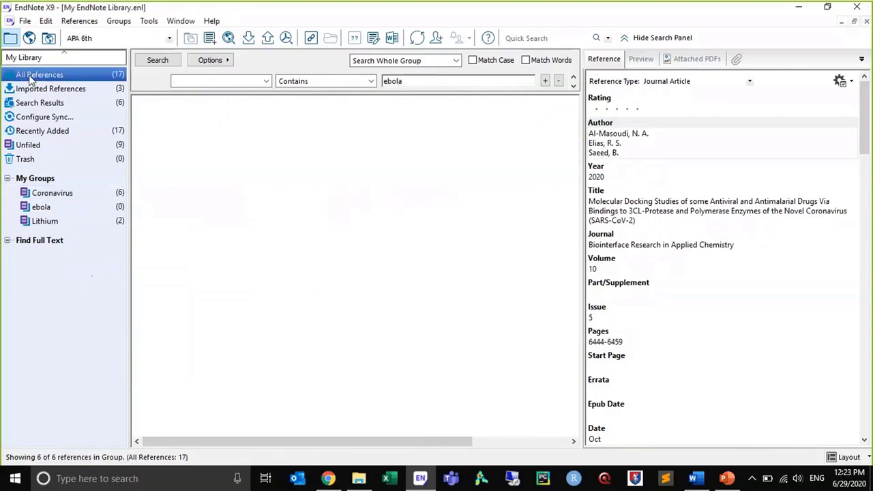
left_click(447, 80)
key("Return")
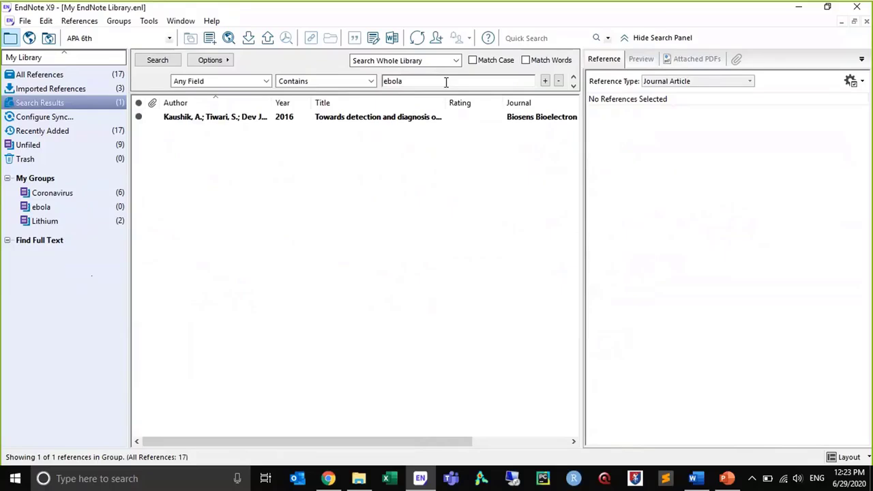
left_click_drag(225, 119, 103, 207)
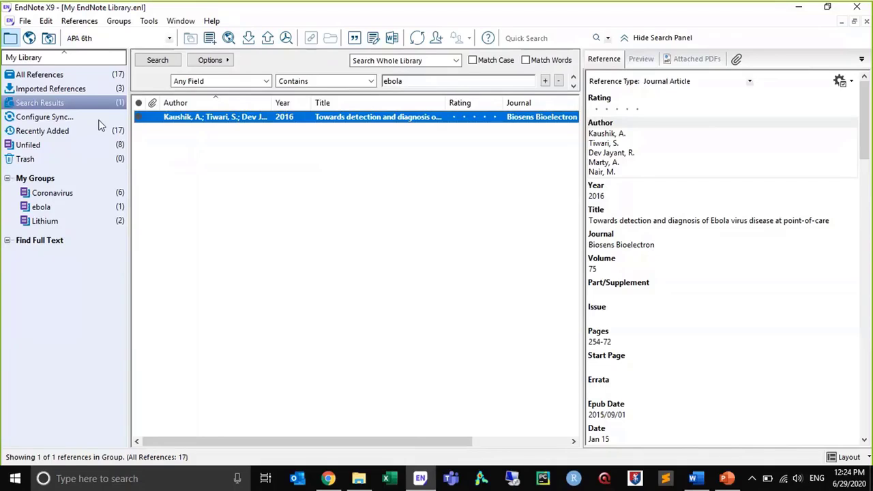
Try to find the full text for all references in the library, cancelling at the university login
left_click(80, 79)
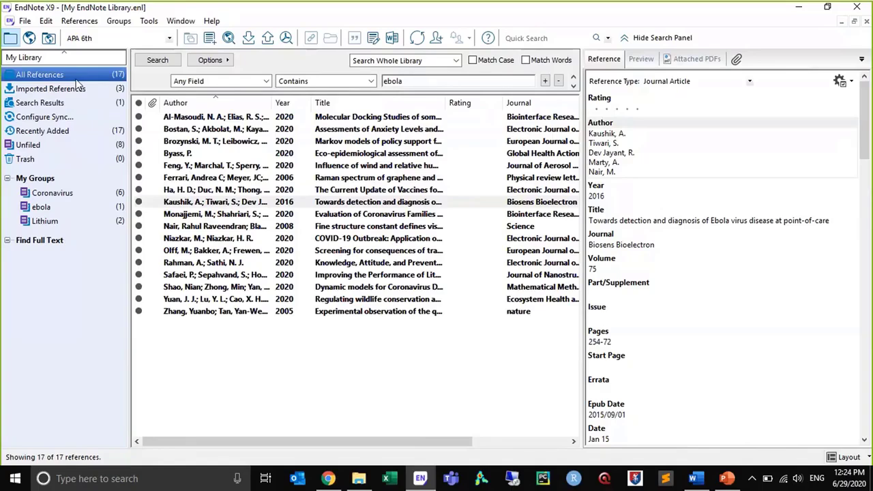
left_click(186, 118)
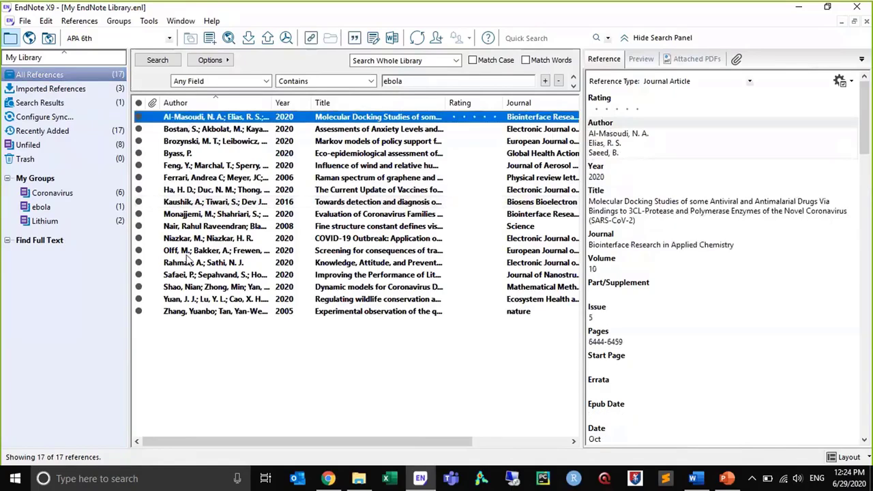
left_click(188, 313, "shift")
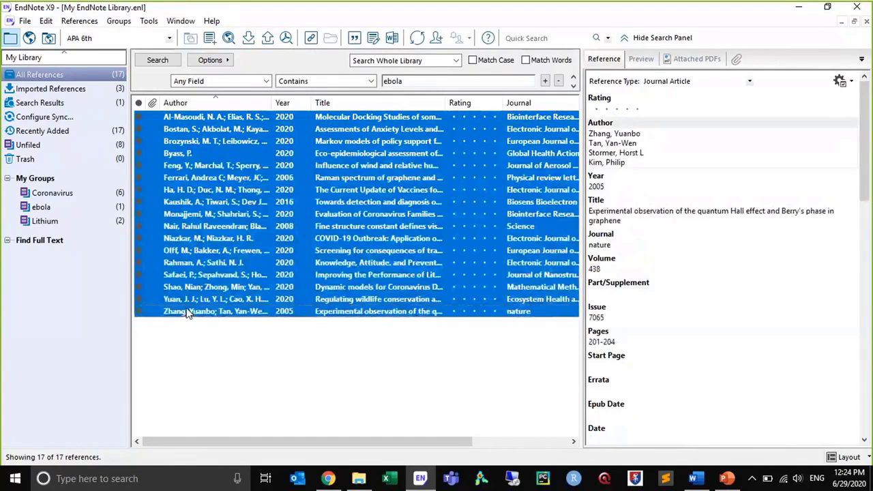
right_click(181, 166)
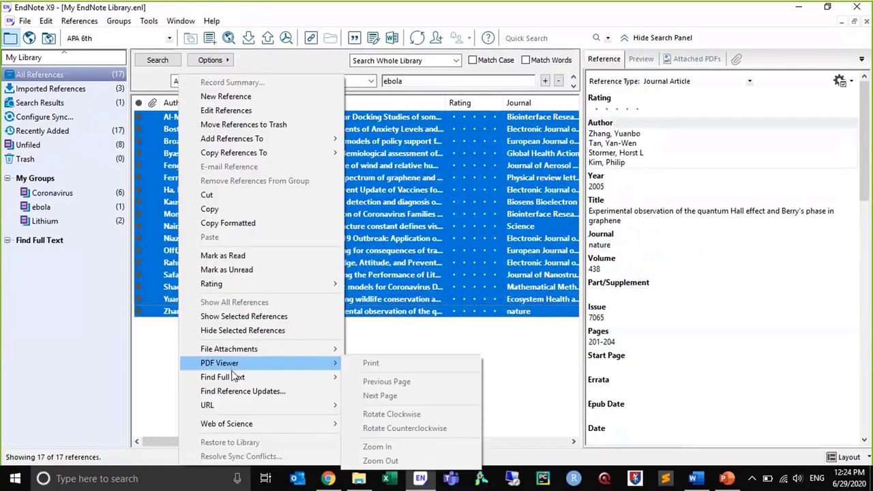
mouse_move(235, 381)
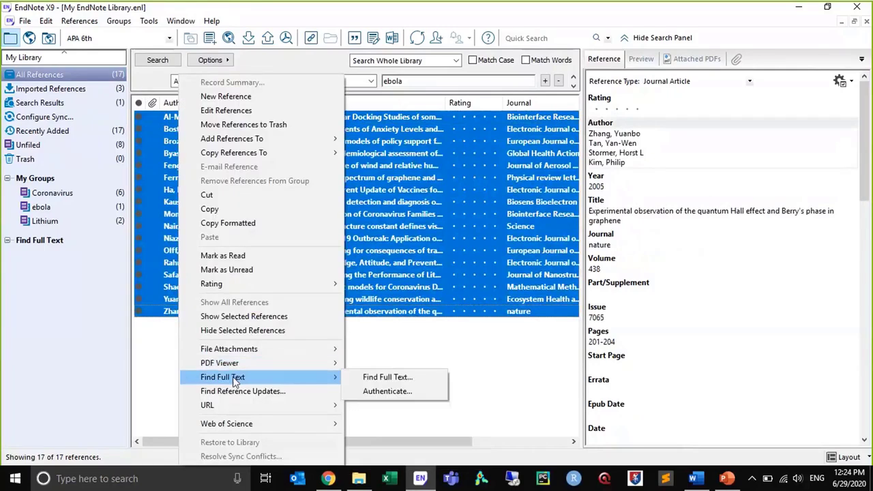
left_click(418, 379)
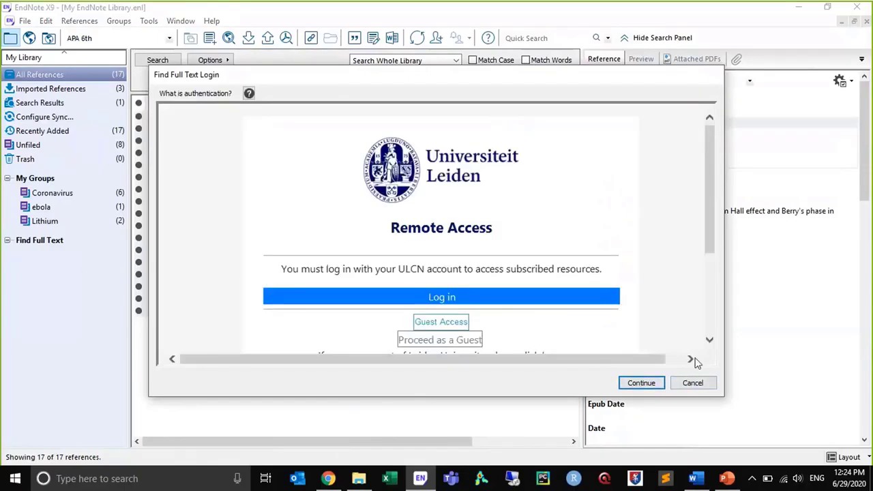
left_click(696, 387)
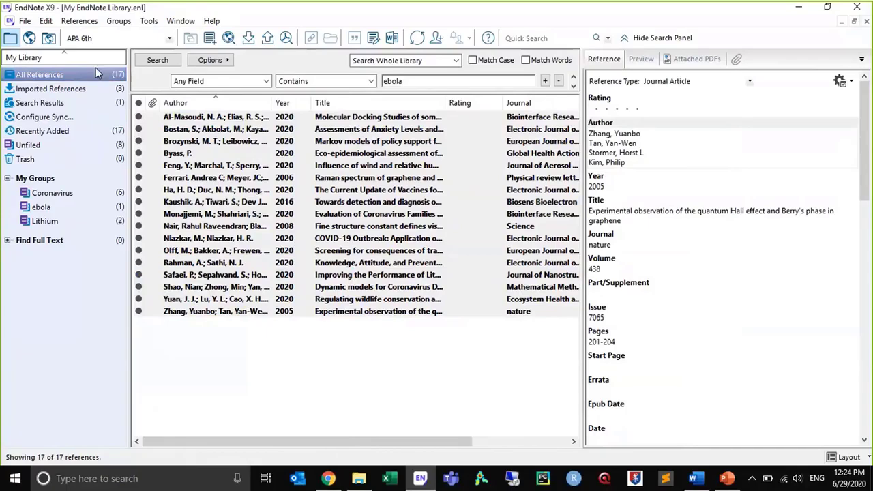
Copy the OpenURL path from the Find Full Text preferences into a new Notepad document
left_click(179, 154)
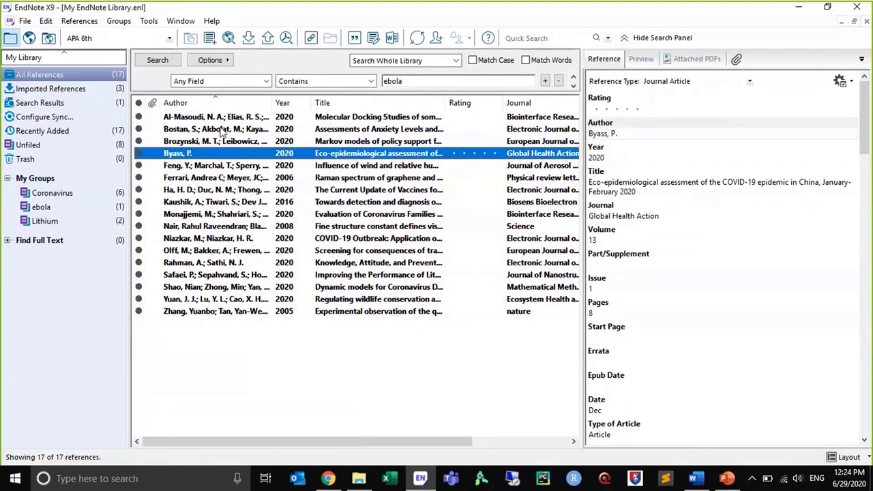
left_click(25, 22)
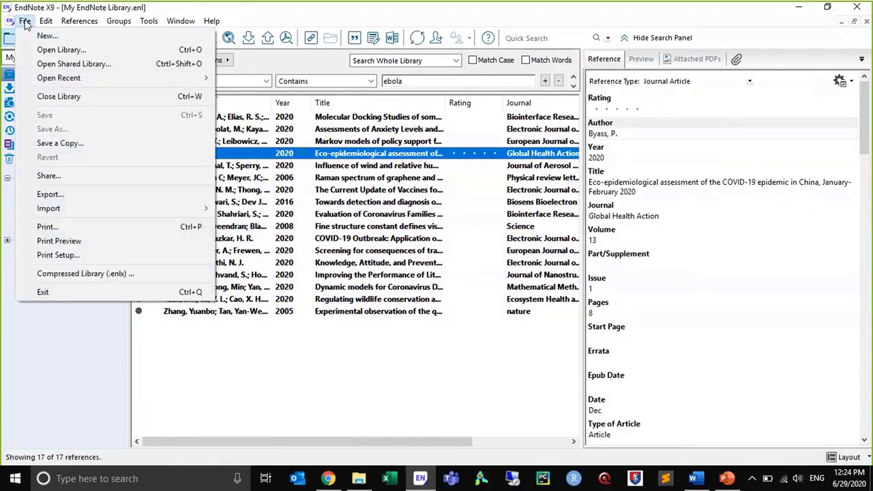
mouse_move(46, 21)
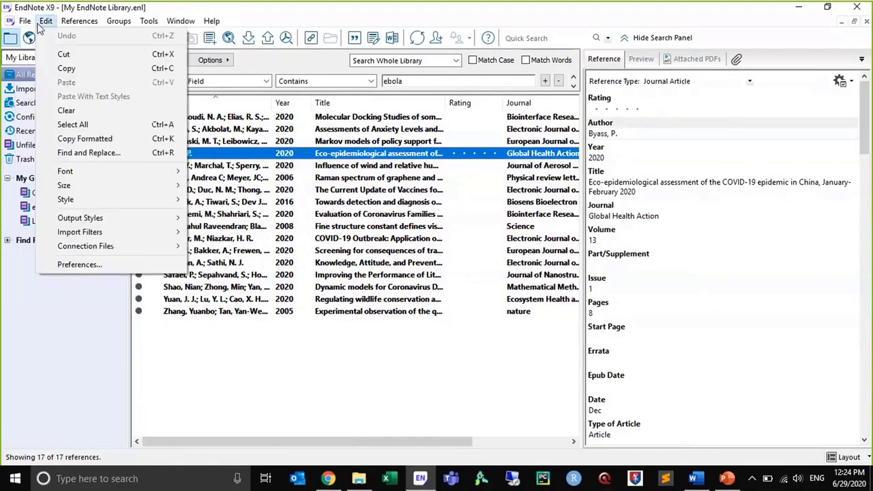
left_click(71, 268)
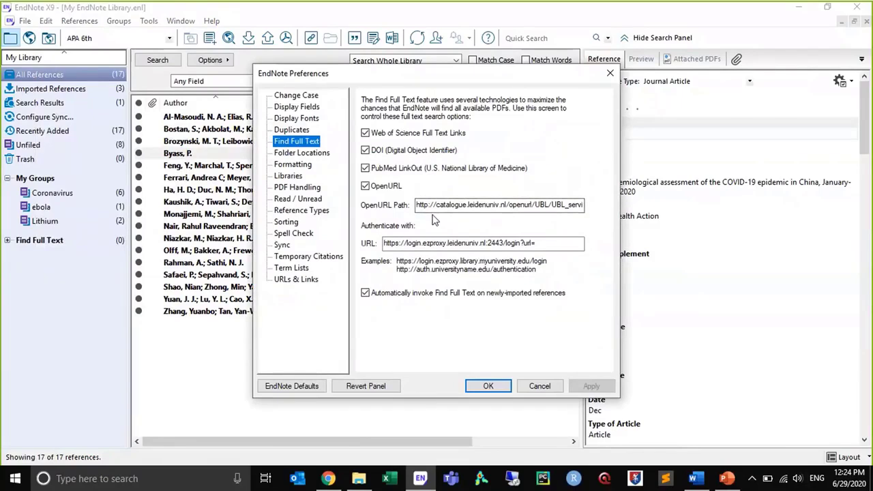
double_click(434, 205)
key("ctrl+c")
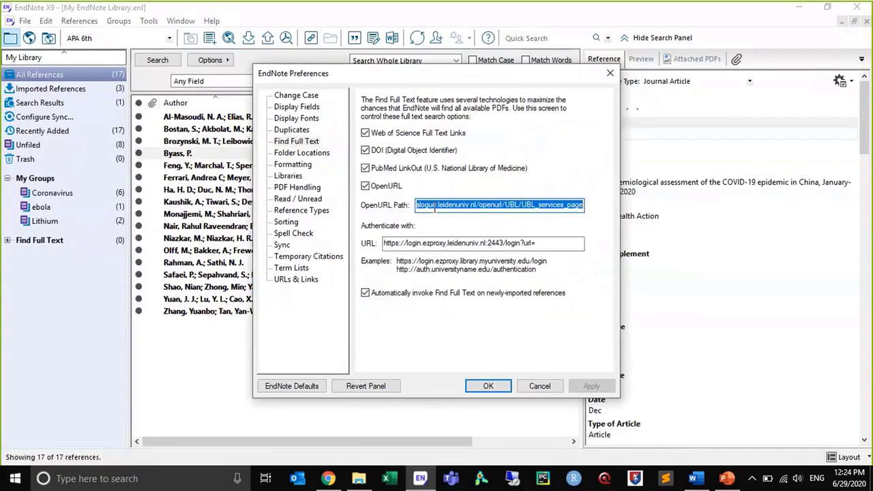
key("alt+Tab")
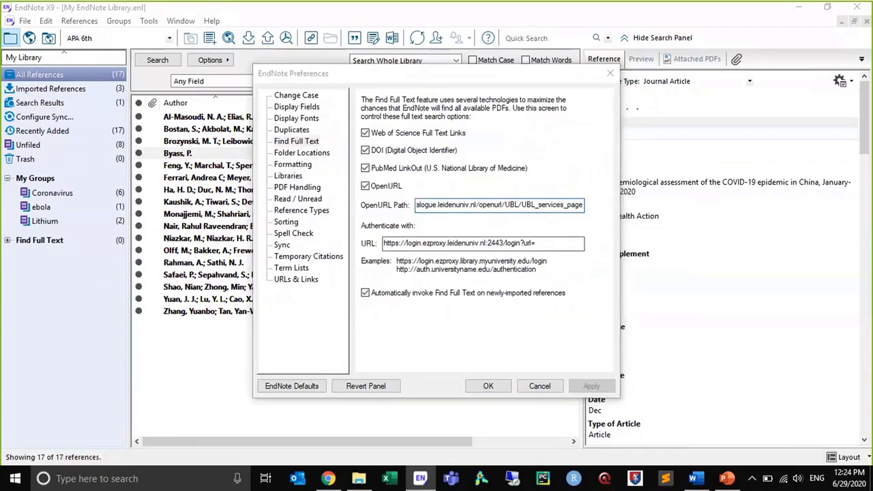
key("super")
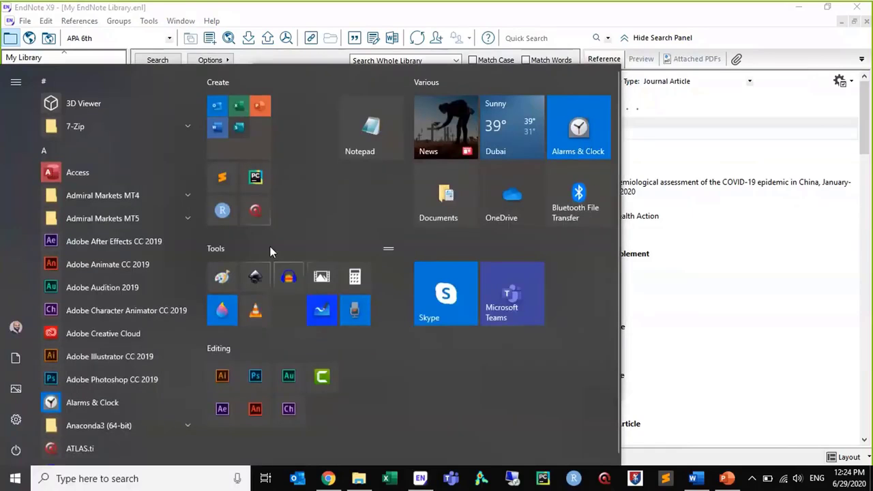
left_click(364, 135)
key("ctrl+v")
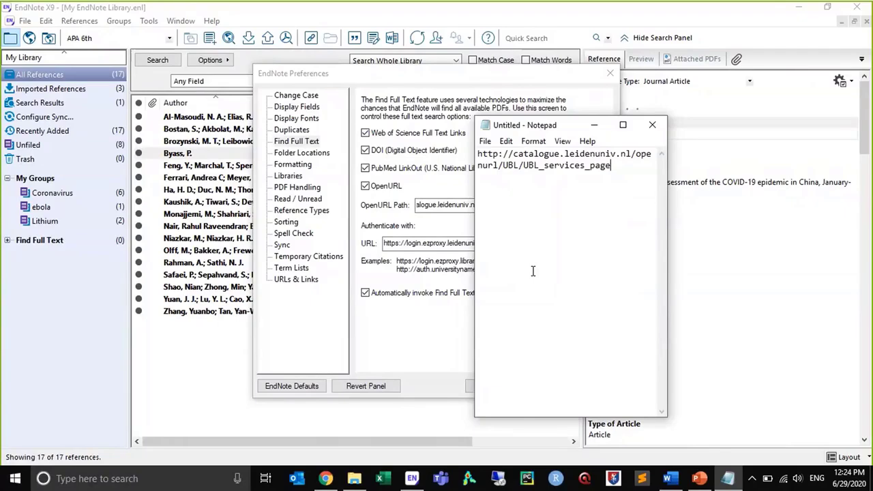
Copy the authentication URL from the Find Full Text preferences into the Notepad document, below the OpenURL path
left_click(437, 243)
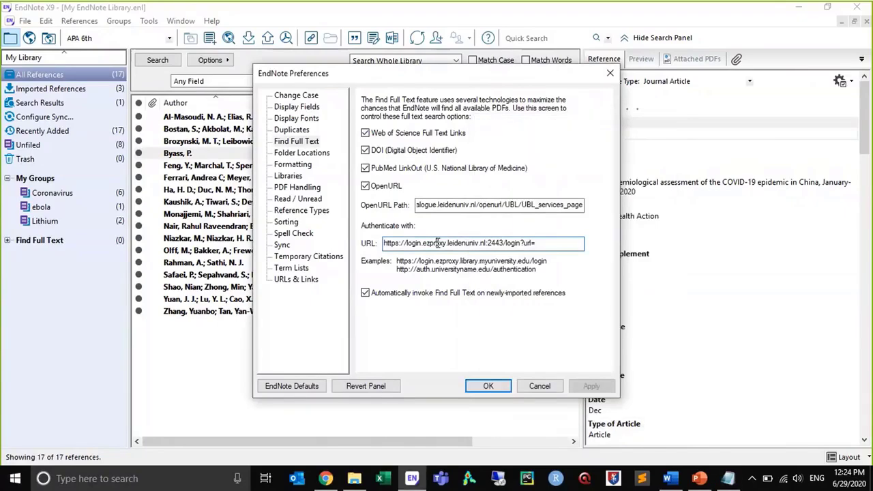
double_click(438, 243)
left_click_drag(560, 244, 158, 205)
key("ctrl+c")
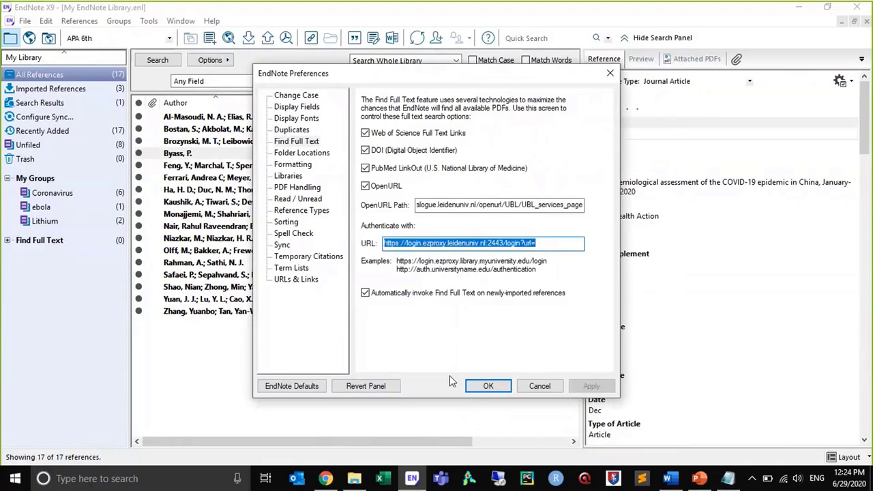
left_click(729, 482)
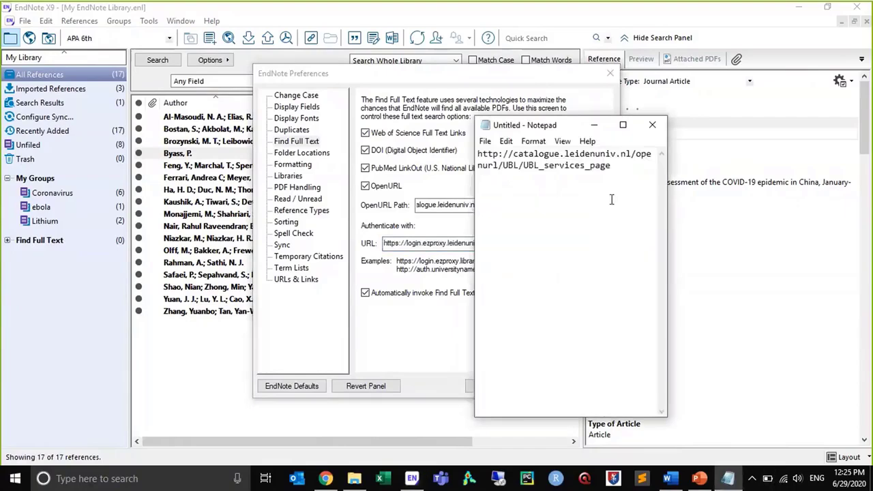
key("ctrl+v")
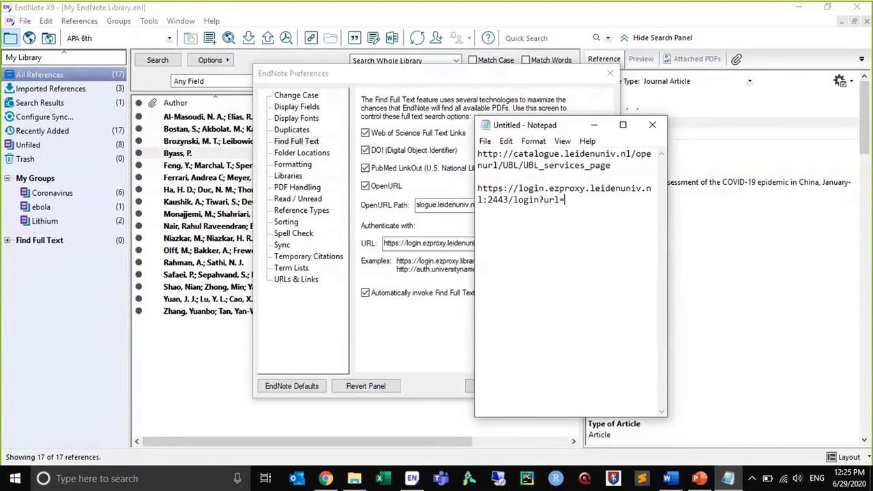
Clear the OpenURL path and the authentication URL in the Find Full Text preferences and save the change
left_click(447, 205)
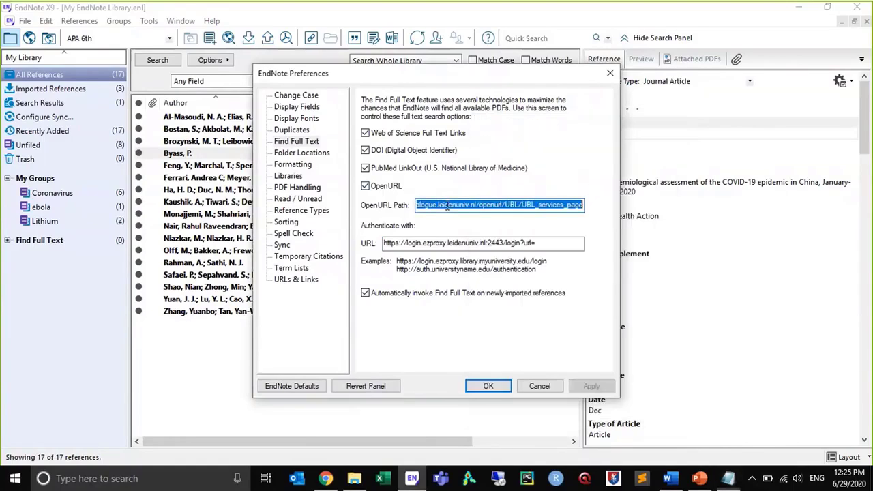
key("Delete")
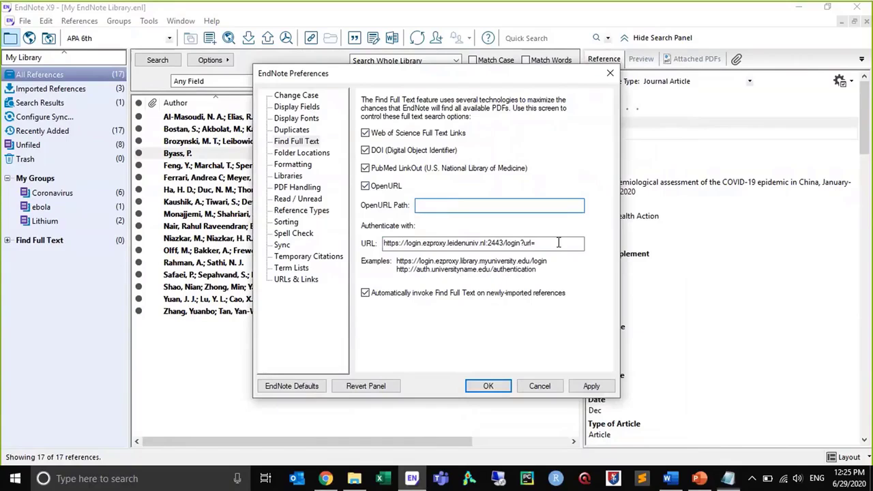
left_click_drag(558, 243, 118, 196)
key("Delete")
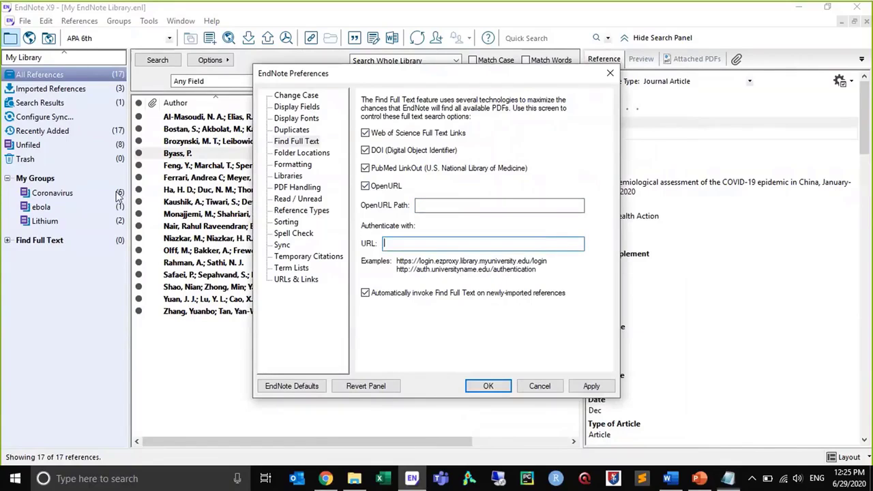
left_click(487, 387)
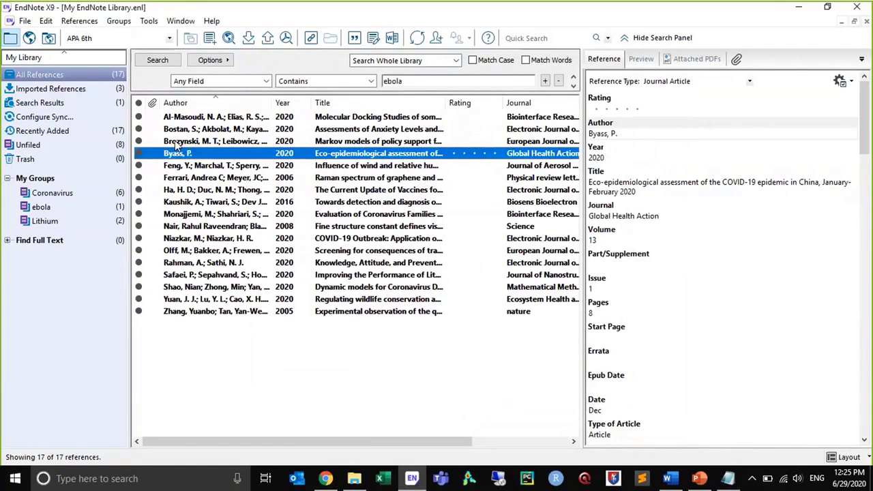
Find the full text for all references in the library and expand the Find Full Text result groups
left_click(177, 142)
key("ctrl+a")
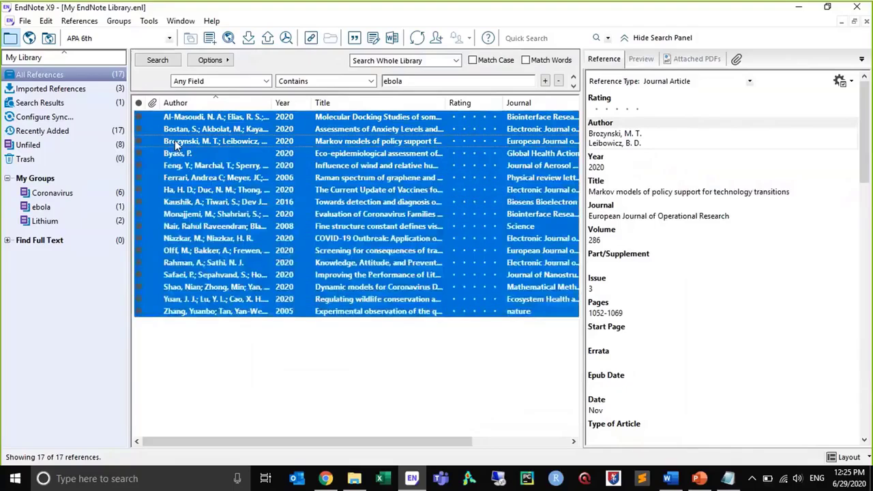
right_click(176, 144)
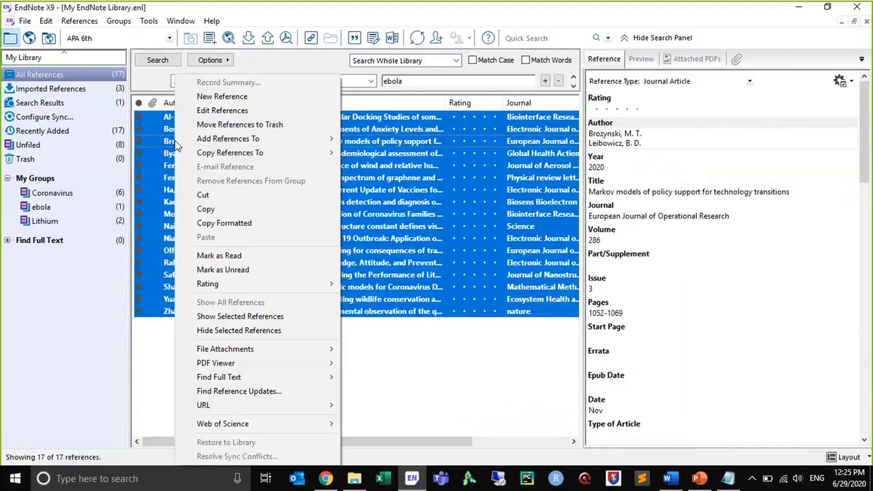
mouse_move(287, 377)
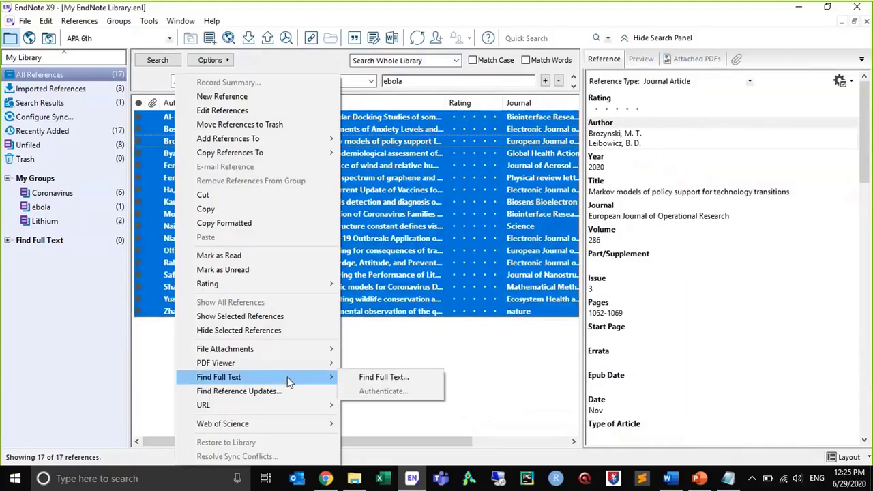
left_click(372, 380)
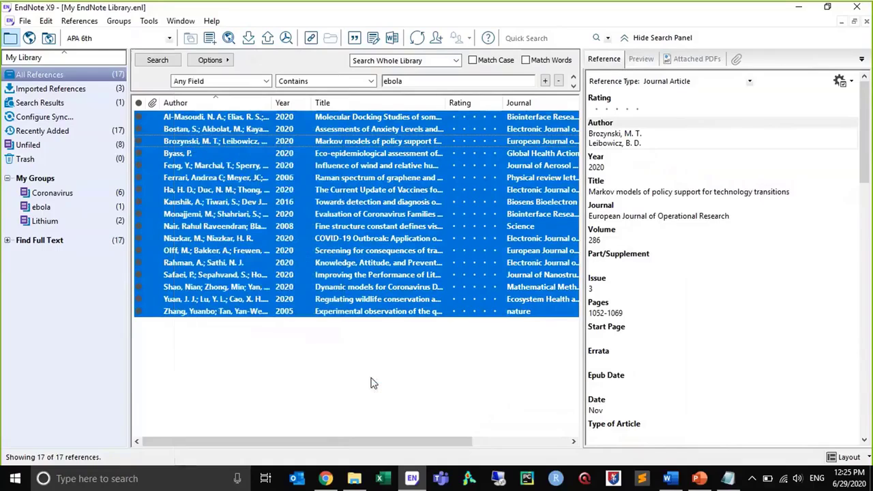
left_click(8, 241)
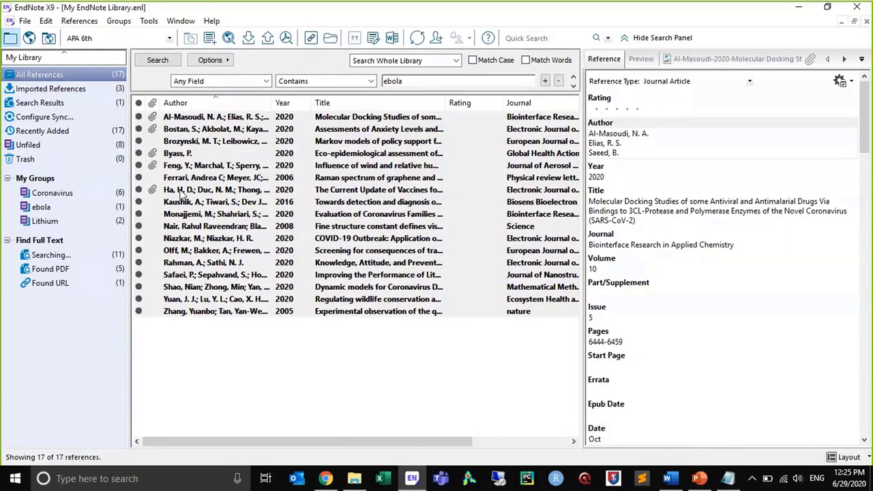
View the PDF attached to the reference "The Current Update of Vaccines for SARS-CoV-2", then close the reference
double_click(181, 194)
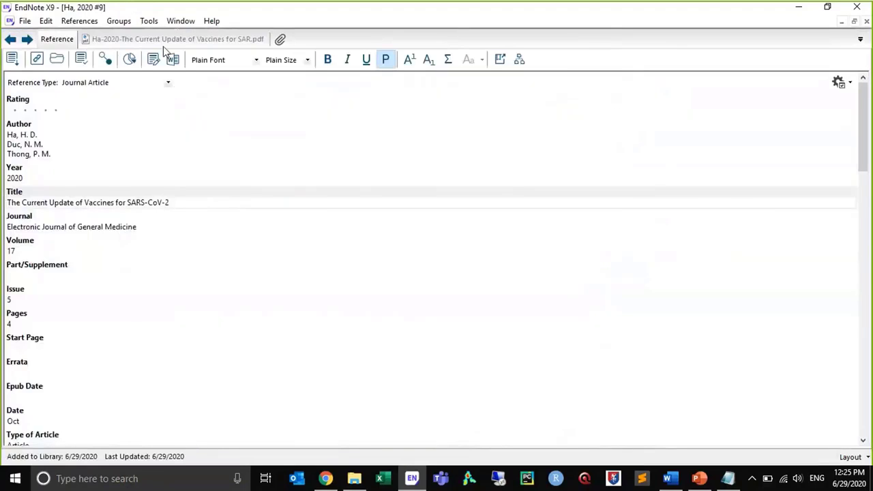
left_click(164, 41)
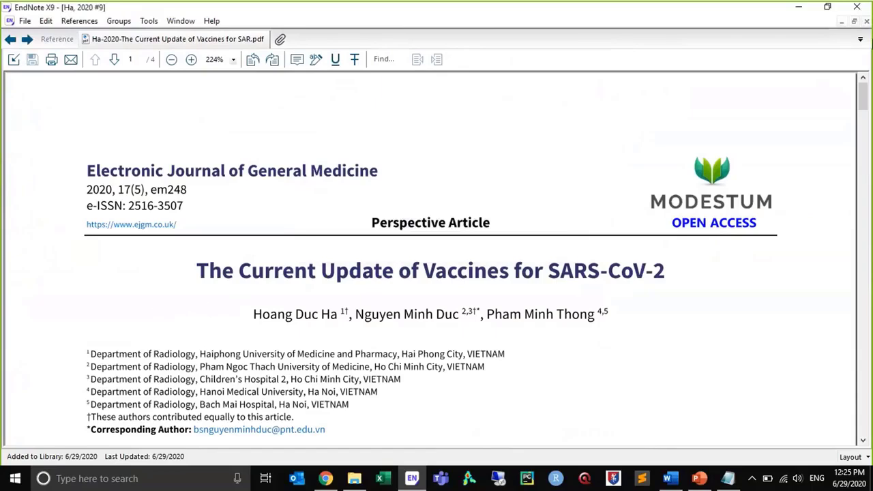
left_click(866, 21)
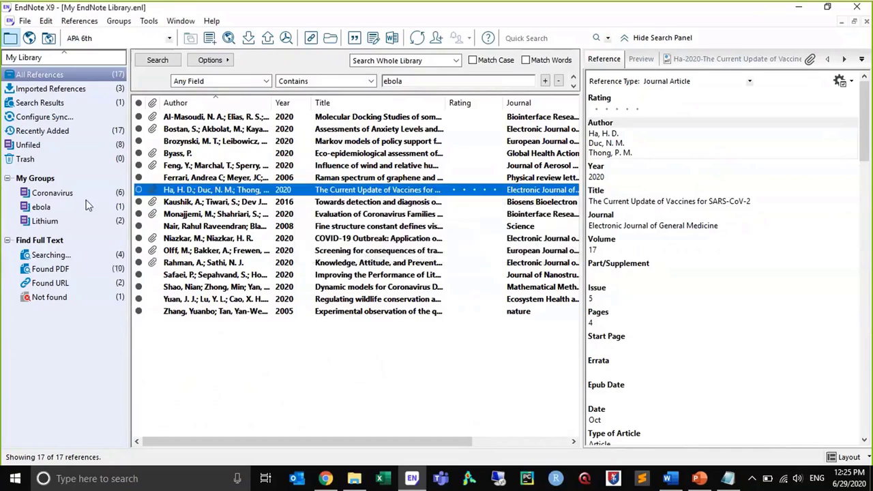
Examine the details of the "Markov models of policy support" reference in the Found URL group and its file attachment options
left_click(77, 285)
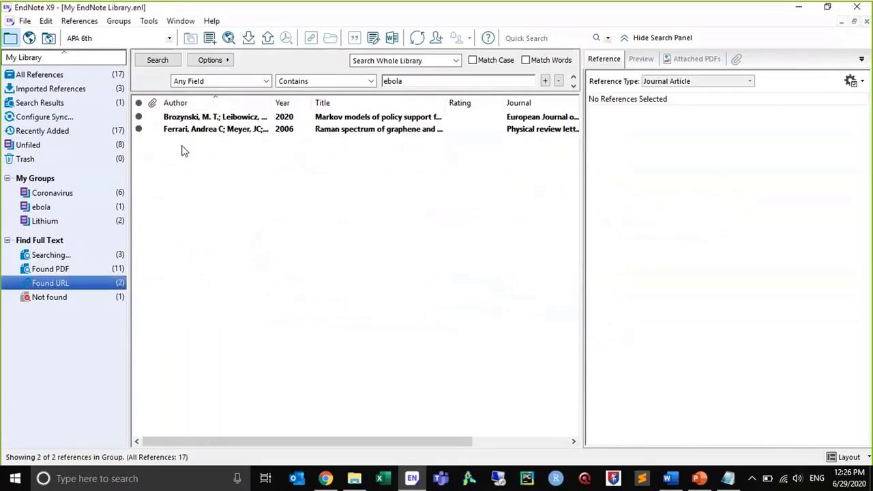
left_click(188, 119)
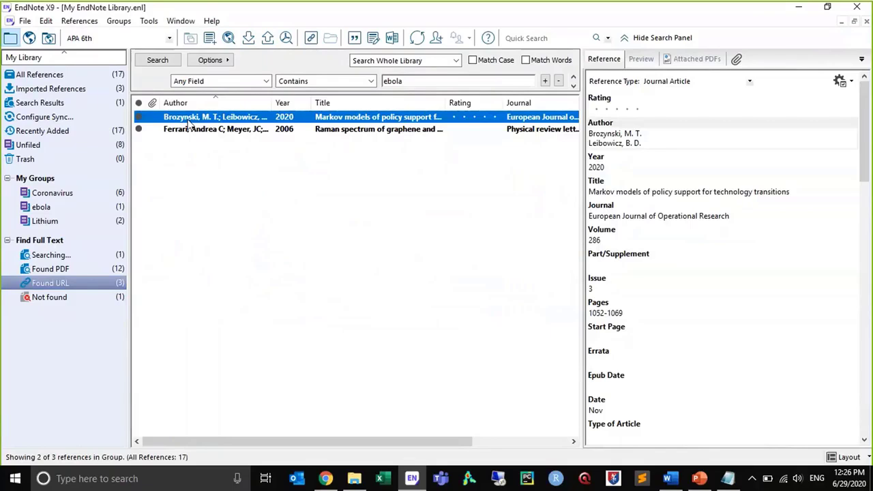
left_click_drag(866, 165, 865, 374)
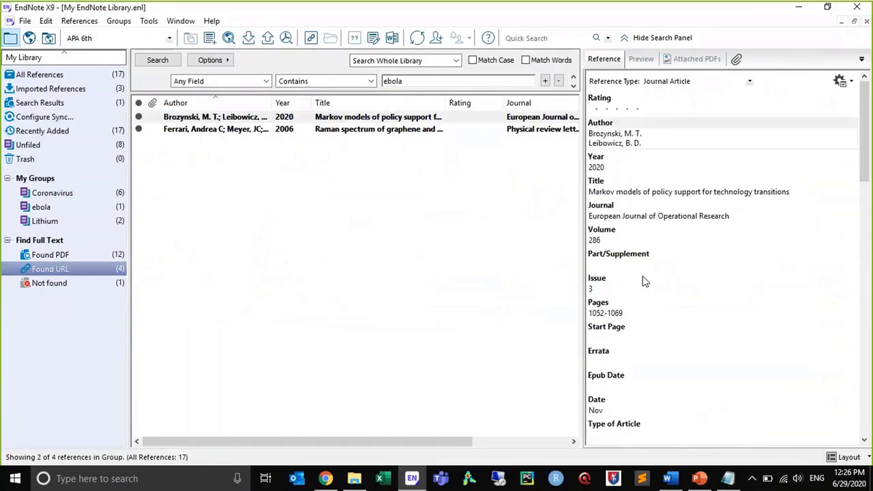
left_click(234, 120)
right_click(233, 119)
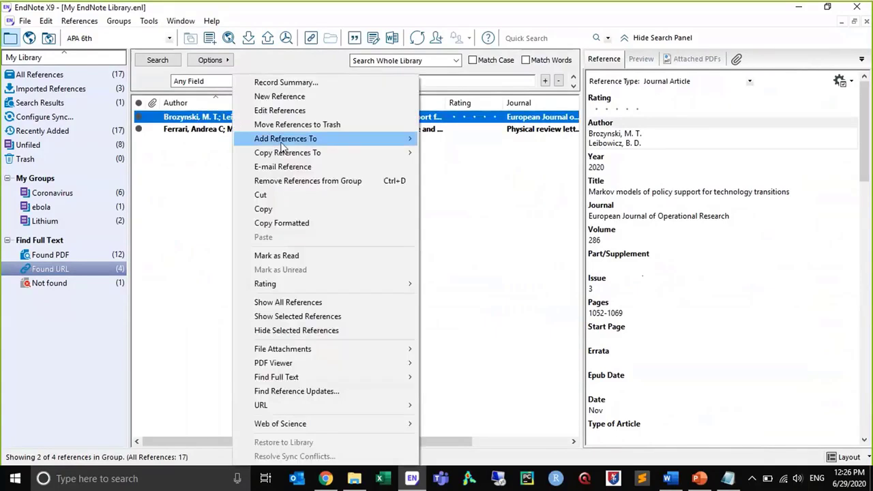
mouse_move(318, 363)
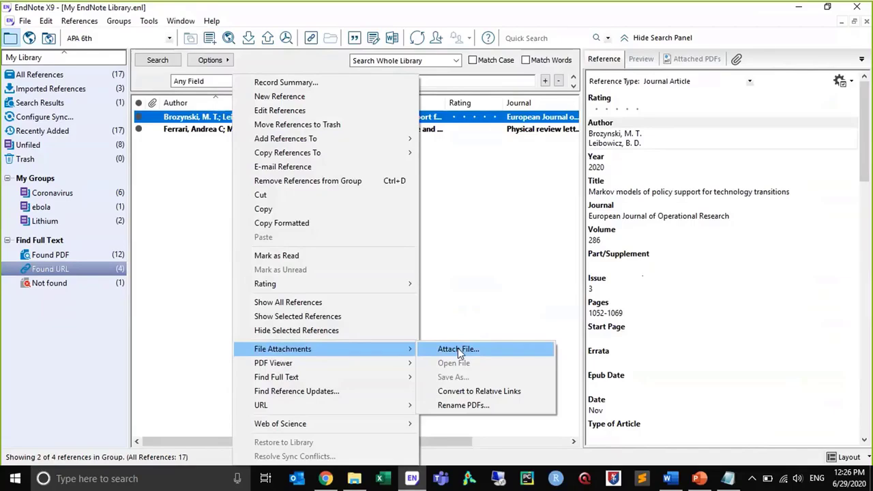
Review the references in the Not found, Found PDF and Found URL groups, then return to all references
left_click(82, 280)
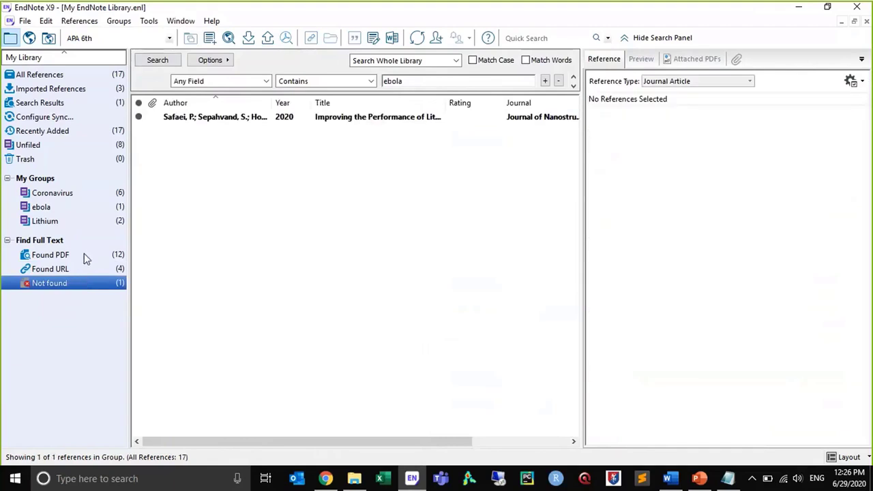
left_click(86, 257)
left_click(99, 273)
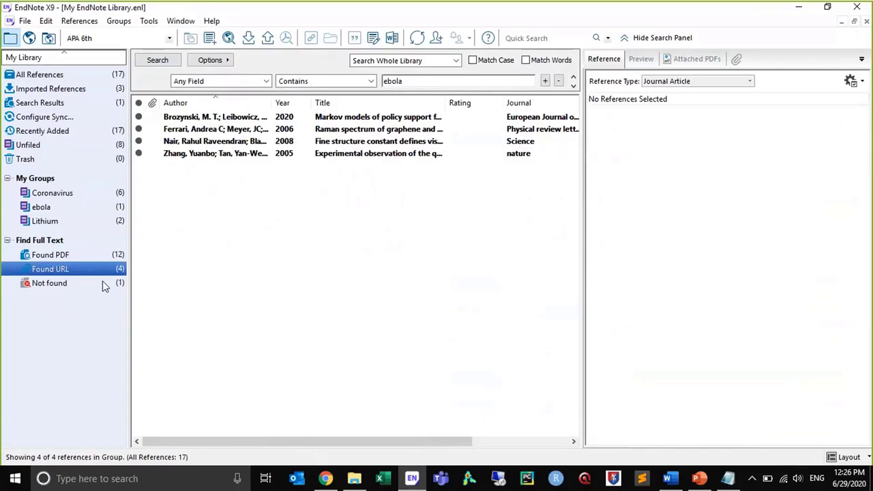
left_click(103, 285)
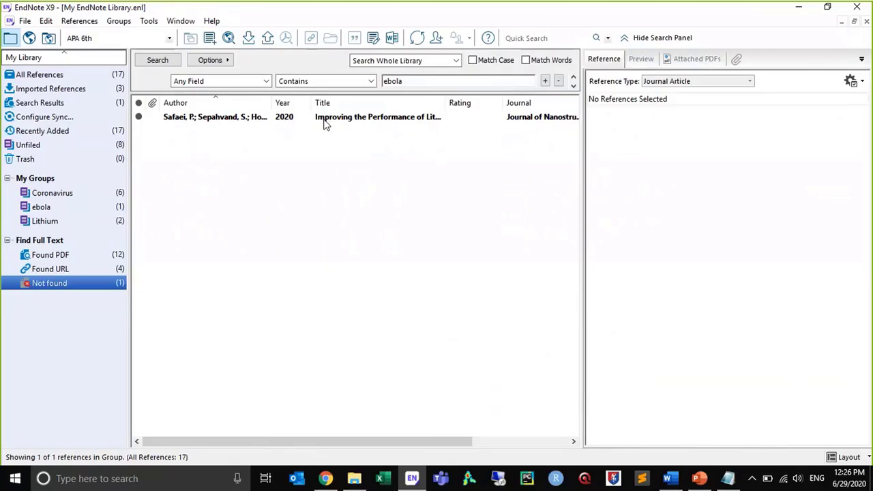
left_click(324, 124)
left_click(62, 79)
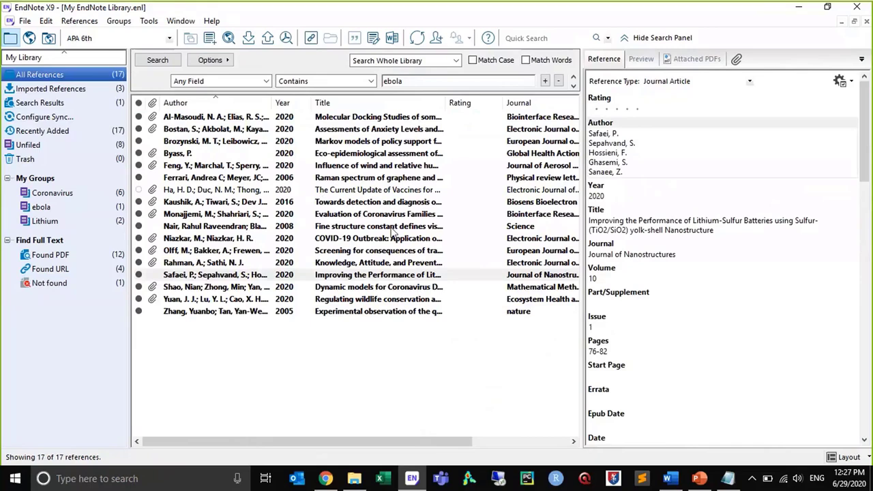
left_click(46, 20)
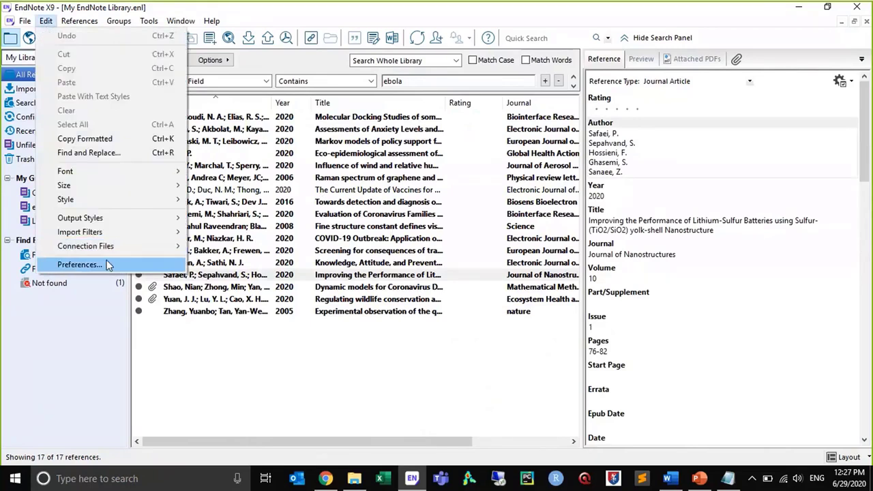
left_click(80, 264)
left_click(729, 479)
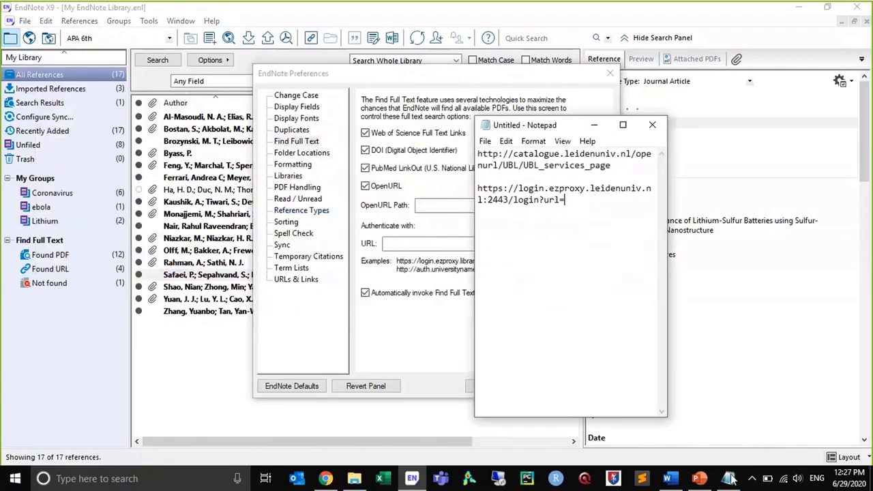
left_click(621, 165)
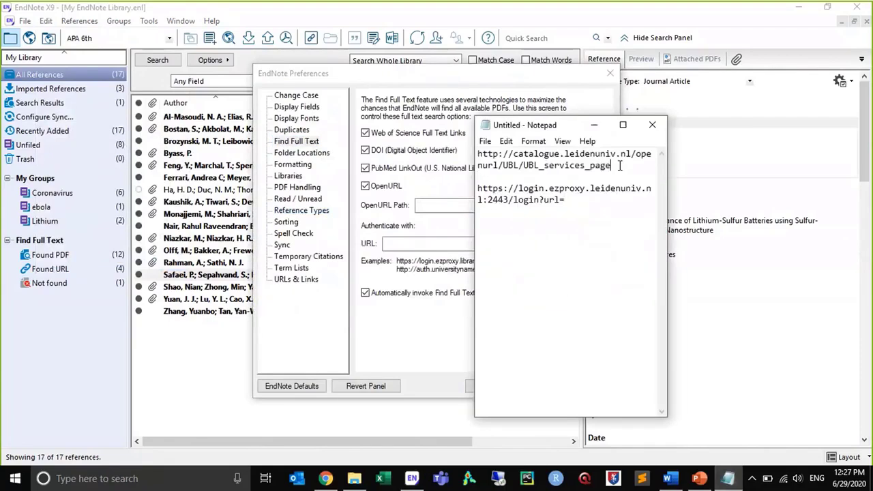
key("ctrl+shift+Home")
key("ctrl+c")
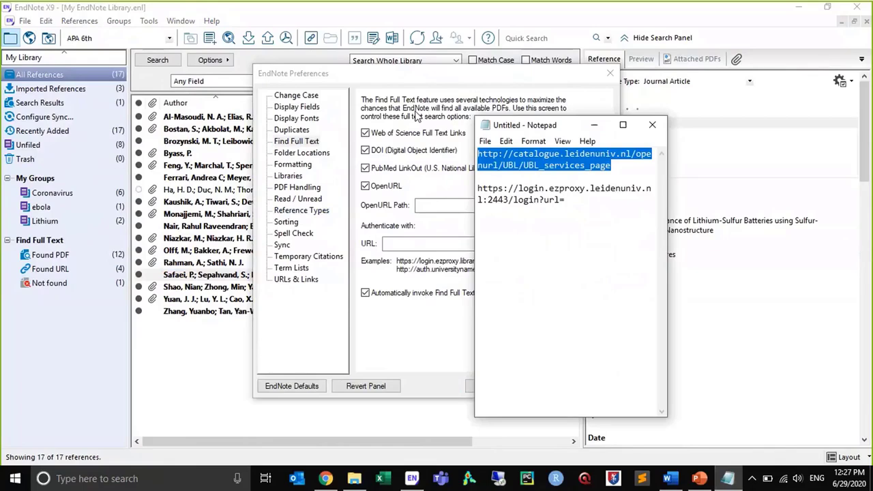
left_click(421, 204)
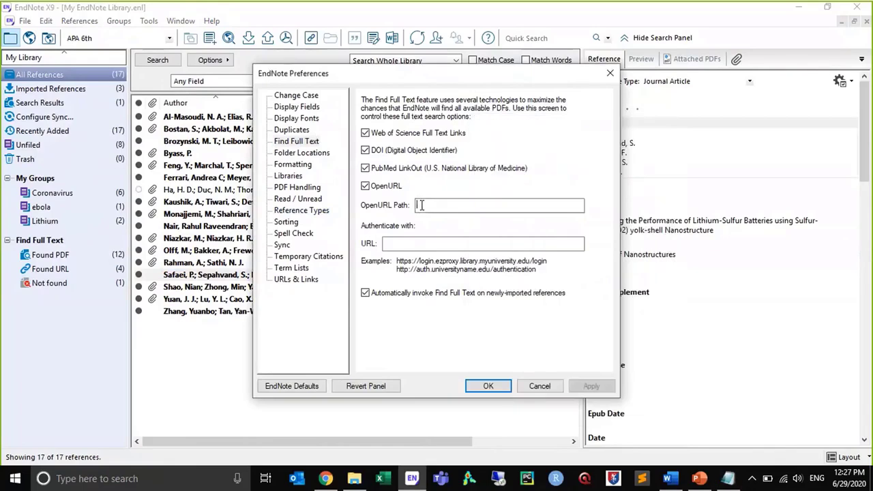
key("ctrl+v")
left_click(729, 478)
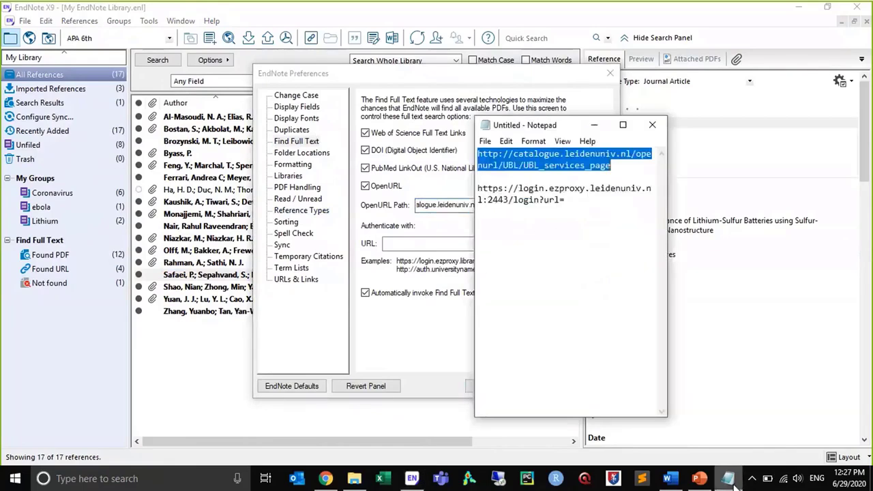
left_click_drag(608, 199, 477, 189)
key("ctrl+c")
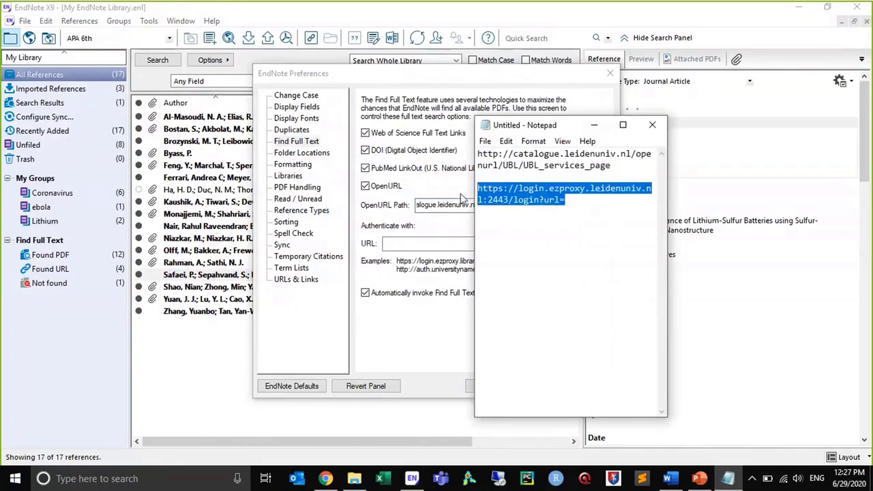
left_click(432, 243)
key("ctrl+v")
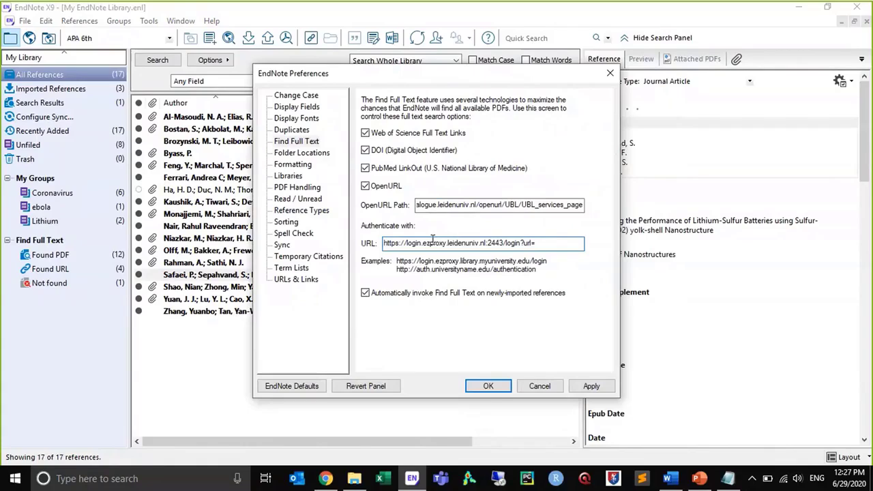
left_click_drag(446, 204, 396, 199)
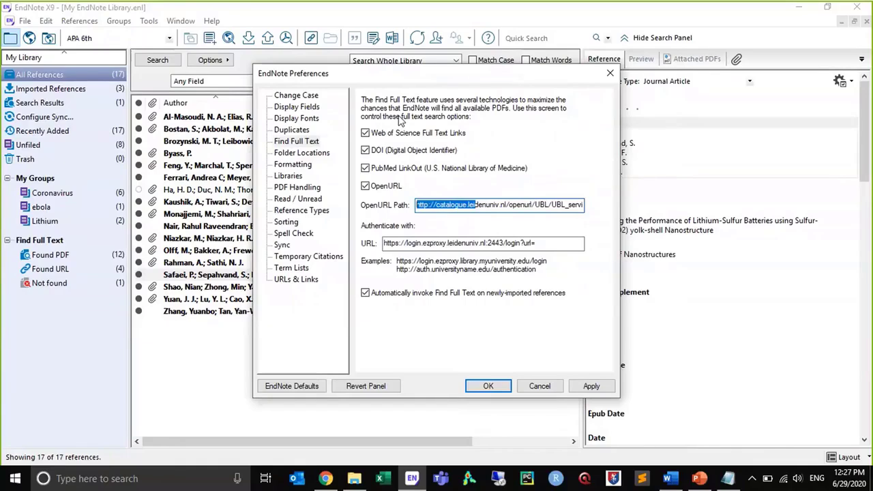
left_click(366, 168)
left_click(463, 205)
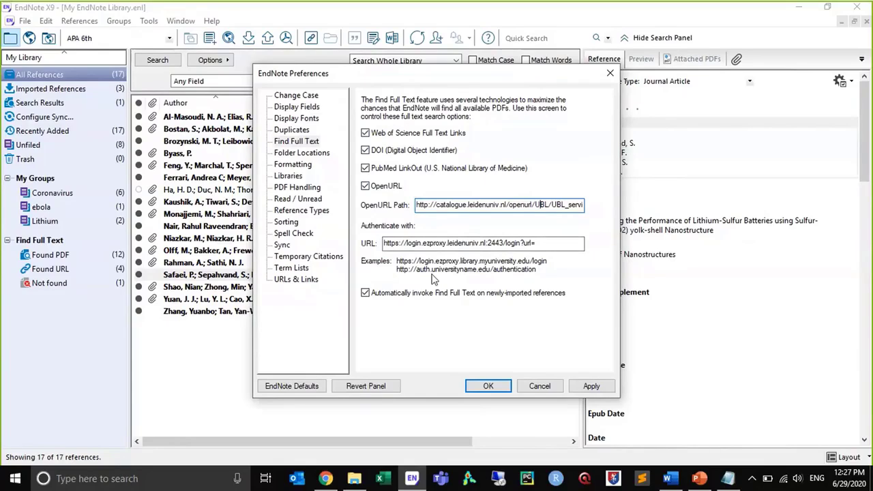
left_click(591, 386)
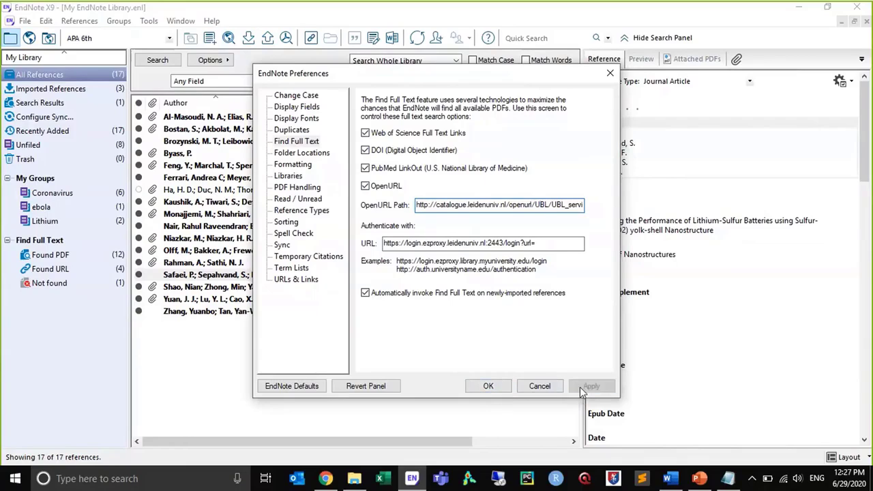
left_click(492, 387)
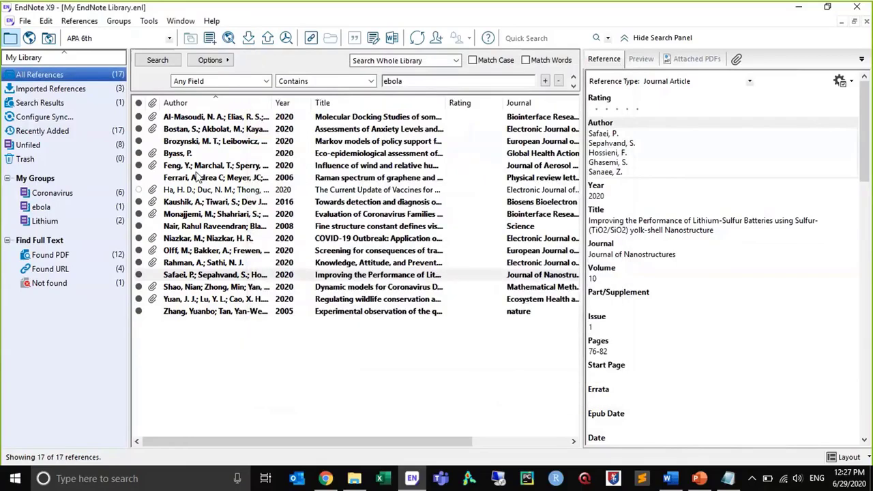
Select all references in the Found URL group and start the Find Full Text authentication for them
left_click(196, 177)
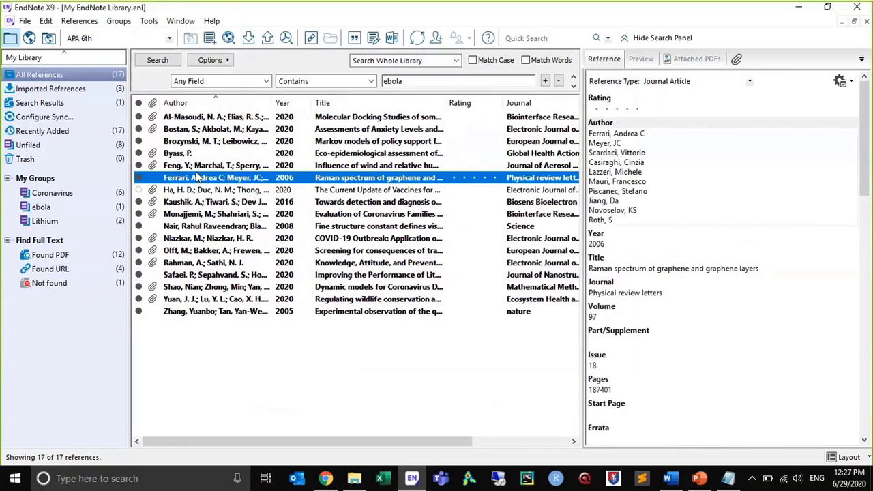
left_click(40, 273)
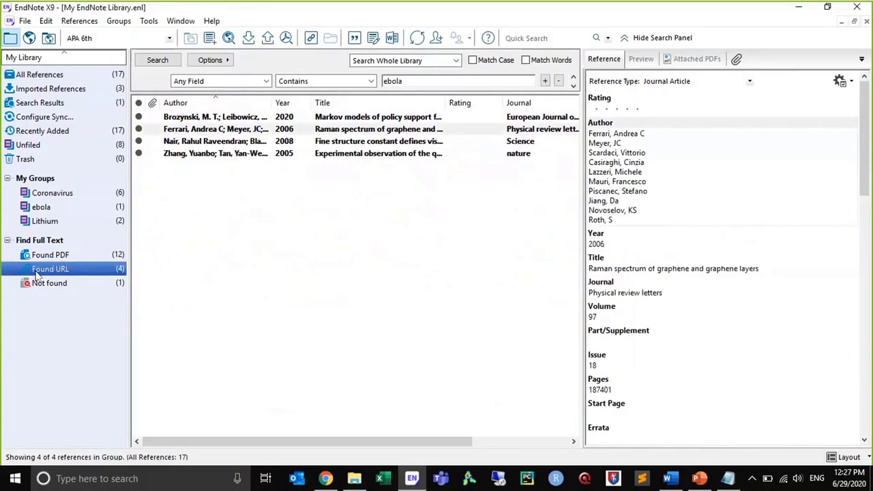
left_click(237, 118)
key("ctrl+a")
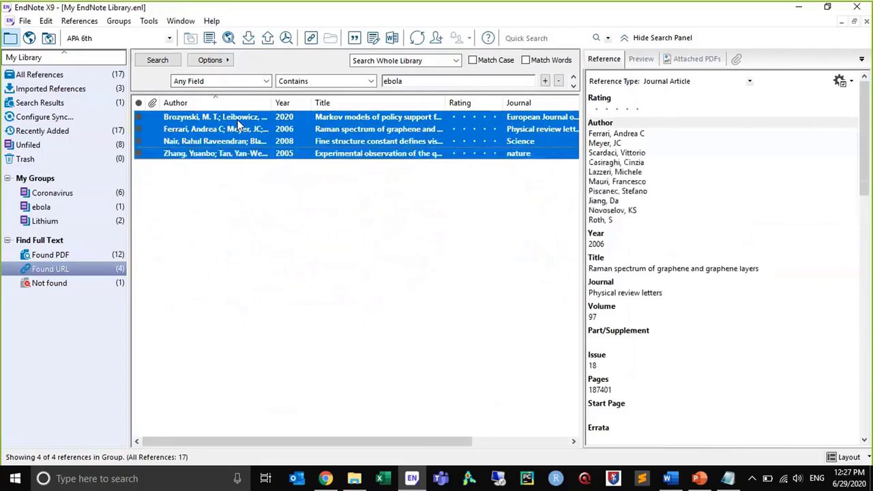
right_click(239, 123)
mouse_move(331, 378)
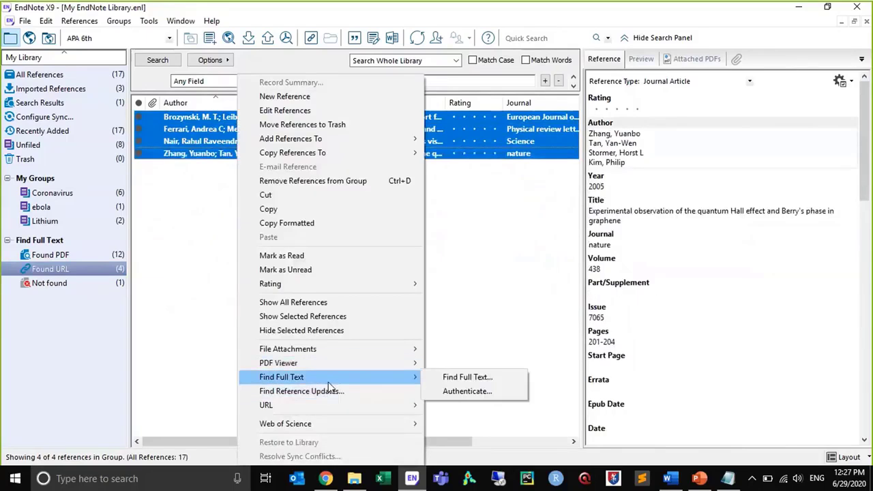
left_click(450, 390)
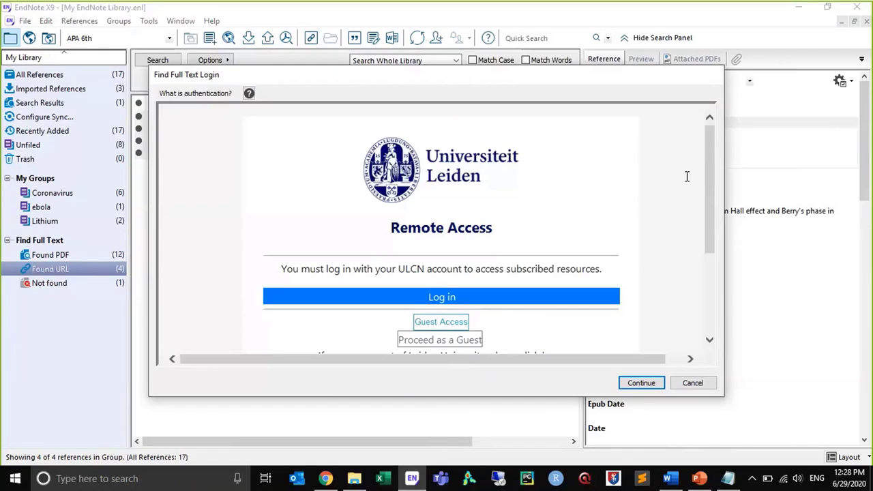
Log in to Universiteit Leiden Remote Access with the account's username and password, and continue the full-text search
left_click_drag(707, 185, 707, 195)
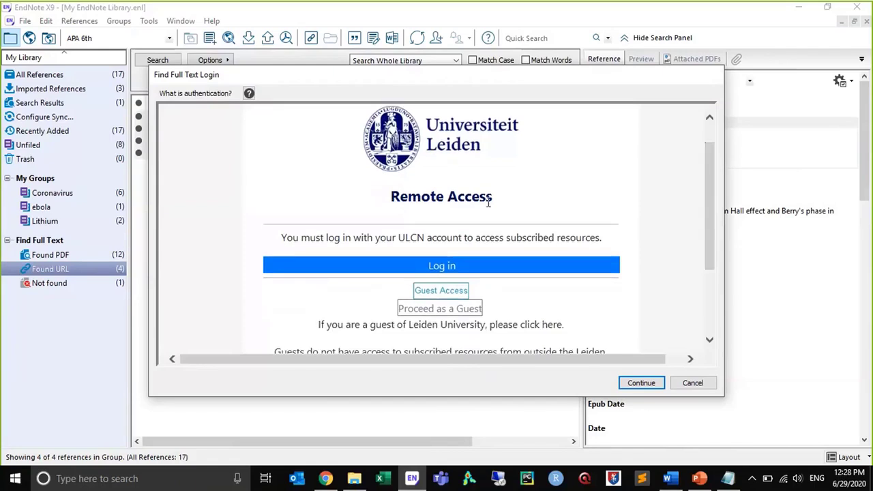
left_click(436, 269)
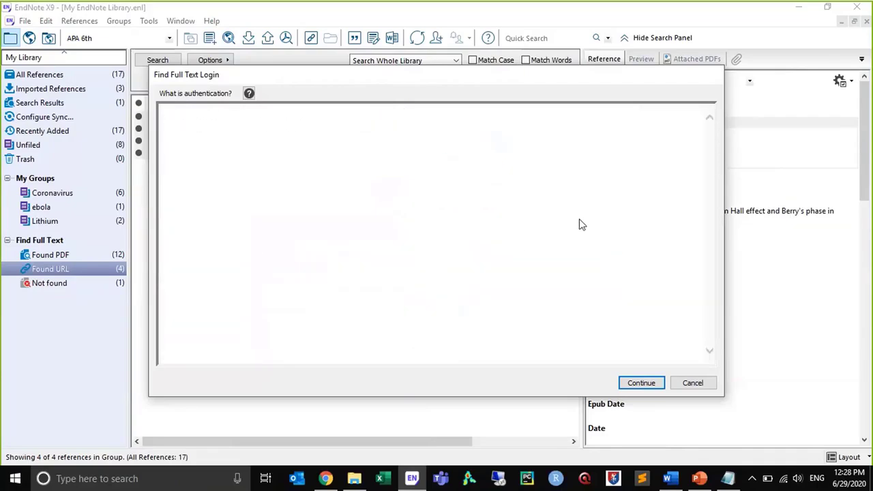
left_click(443, 257)
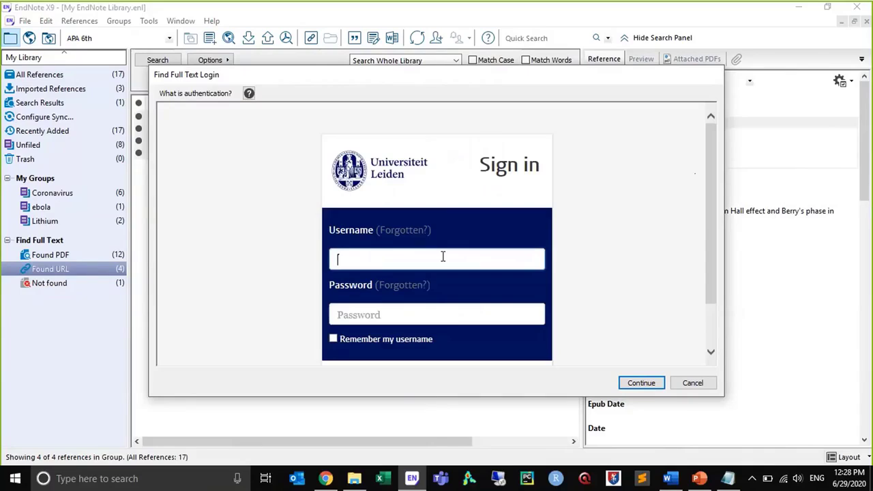
type("elouahij")
key("Tab")
type("••••••••")
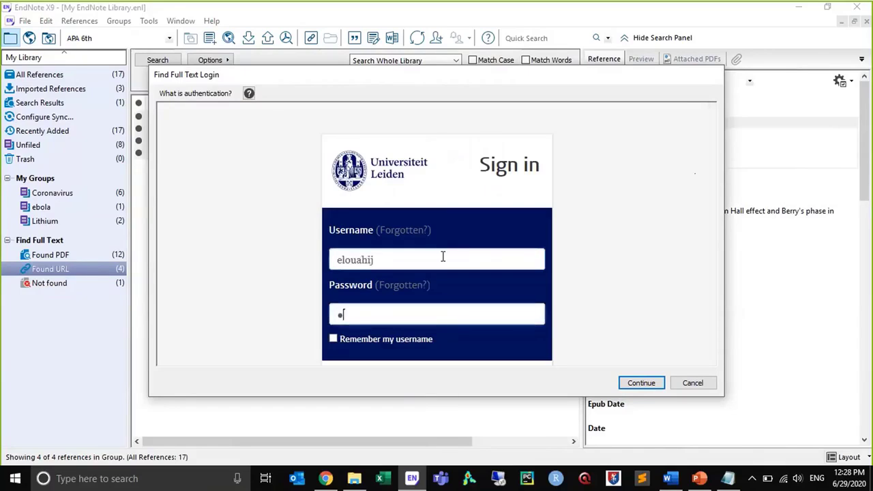
type("•")
left_click(642, 382)
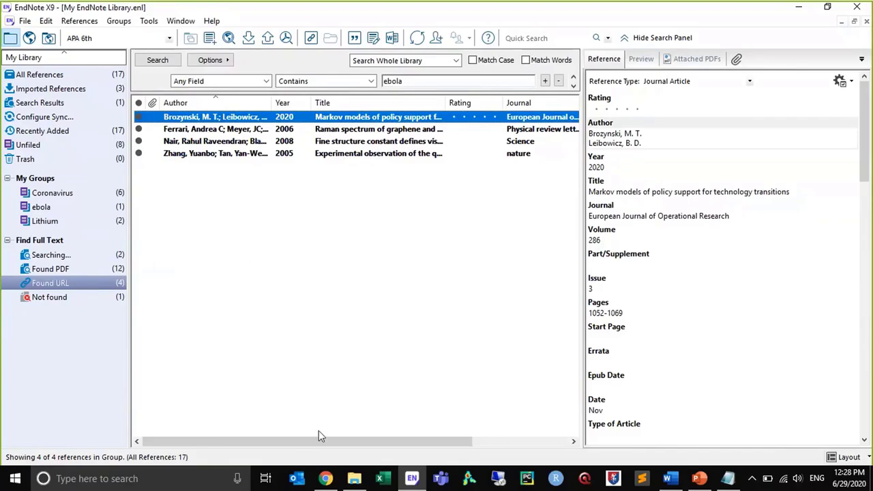
Switch to Chrome and open the Web of Science record "Eco-epidemiological assessment of the COVID-19 epidemic in China" to examine its View PDF option
left_click(325, 479)
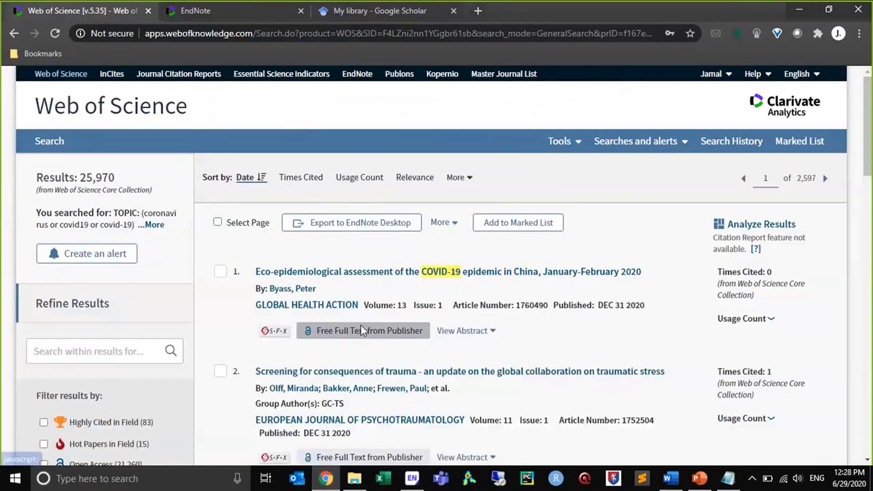
left_click(367, 273)
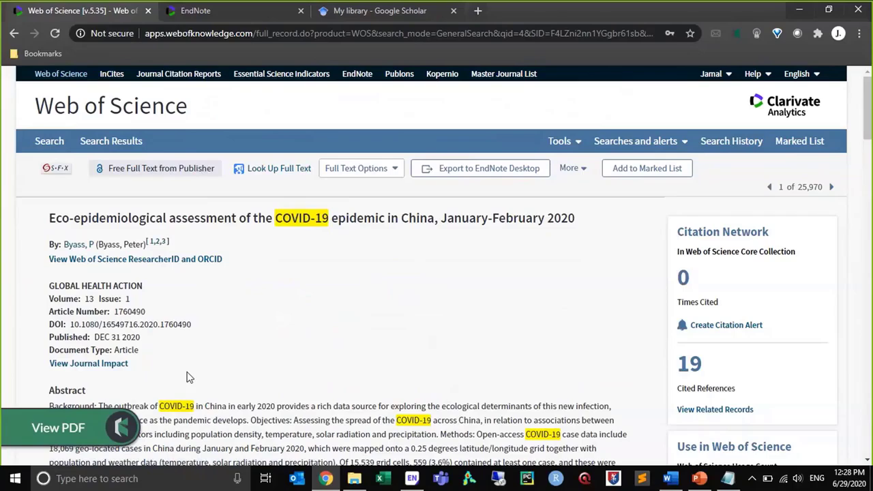
mouse_move(78, 427)
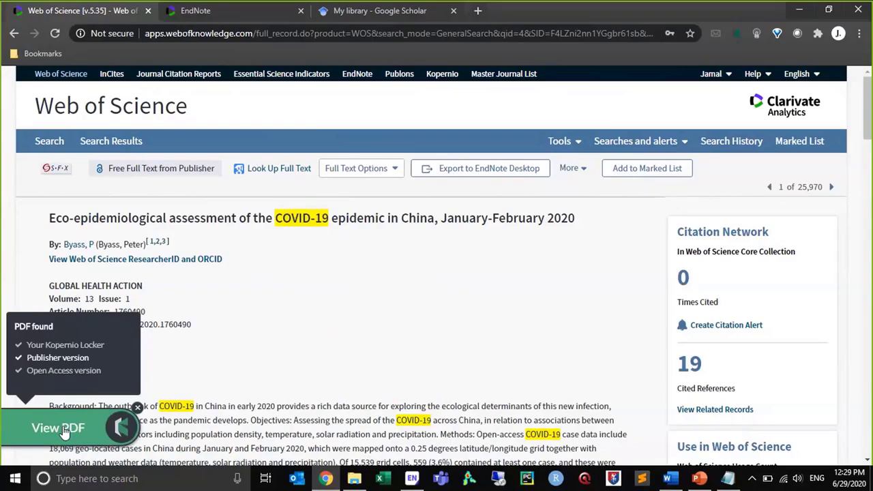
Search the web for pubmed central in a separate browser tab and open the PMC site
left_click(270, 12)
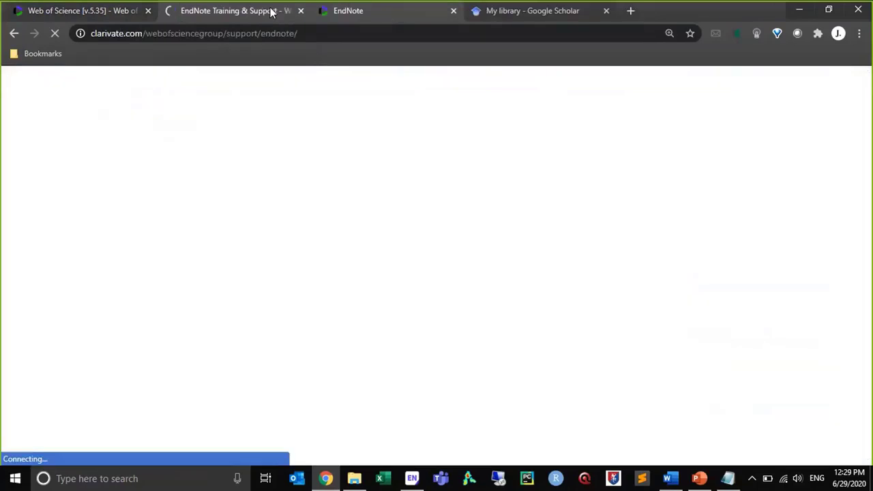
left_click(277, 33)
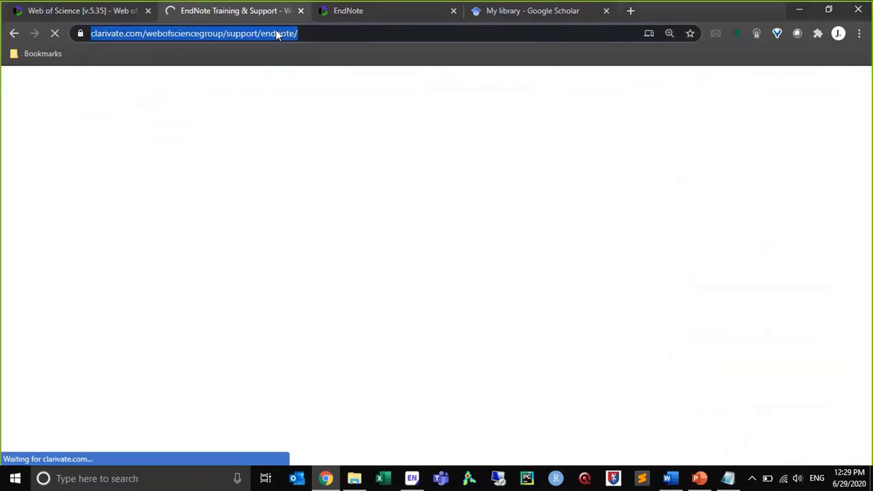
type("pubmed")
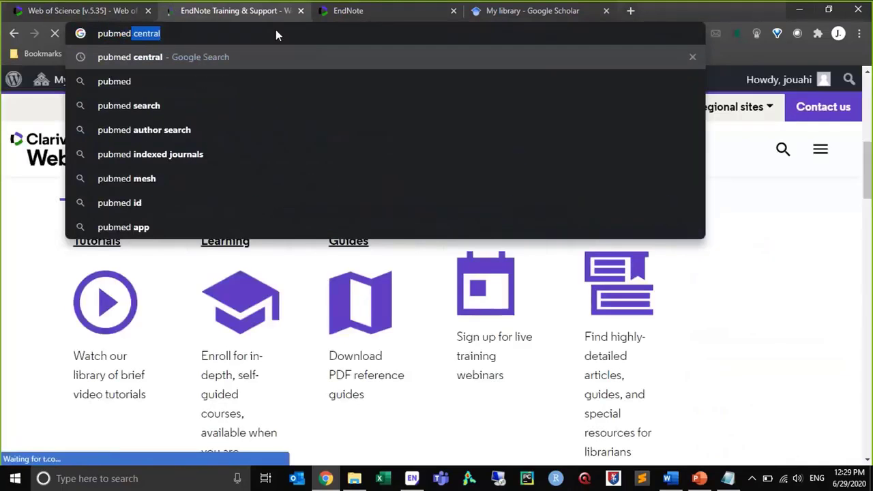
key("Return")
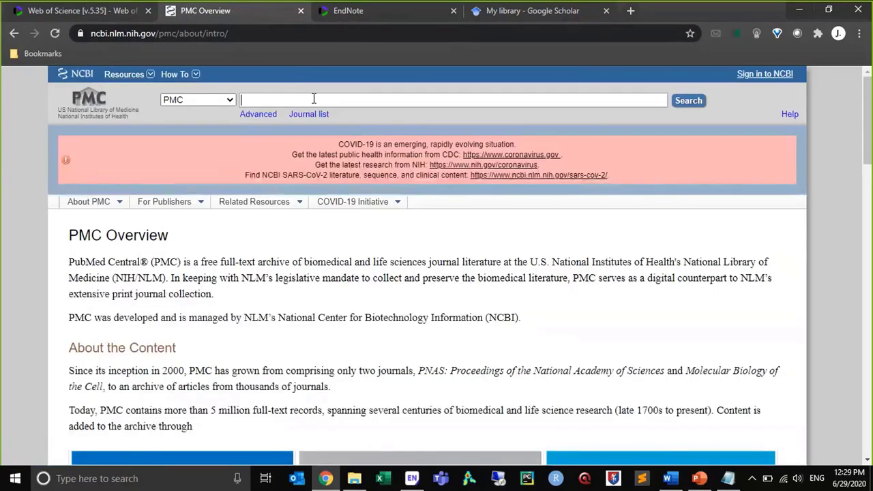
Search PMC for ebola and open the Kopernio PDF of "Towards detection and diagnosis of Ebola virus disease at point-of-care"
type("ebola")
key("Return")
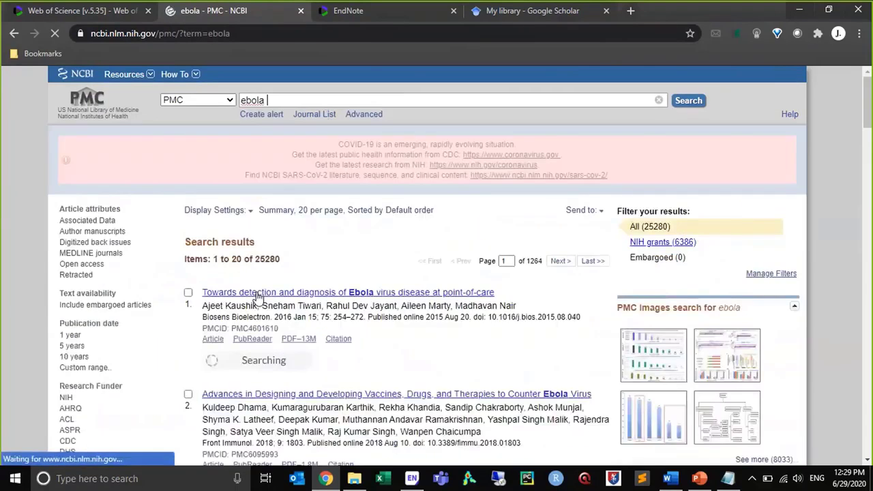
mouse_move(262, 367)
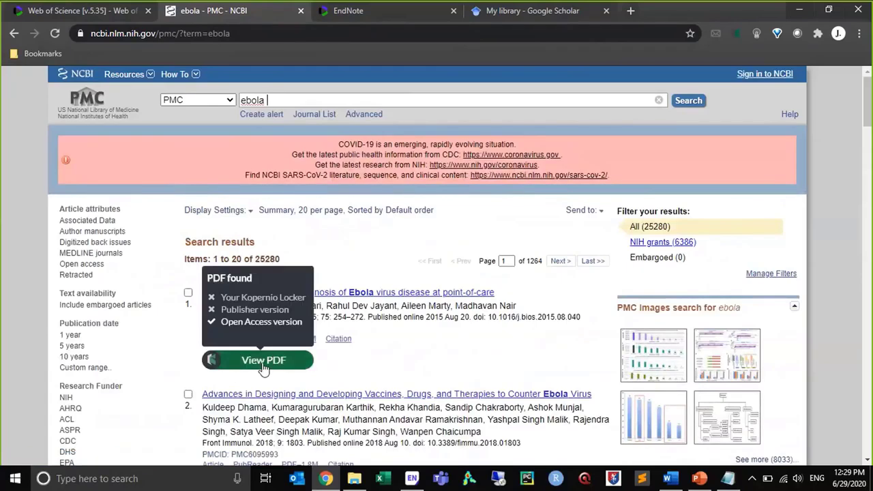
left_click(264, 362)
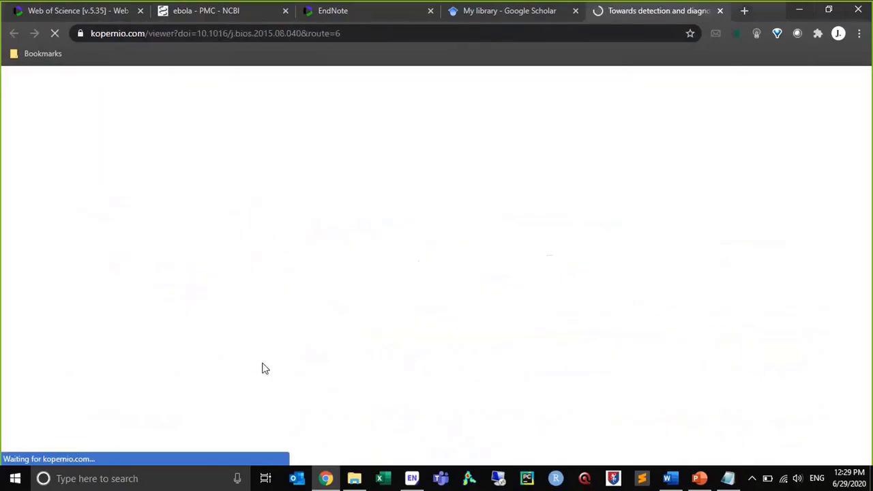
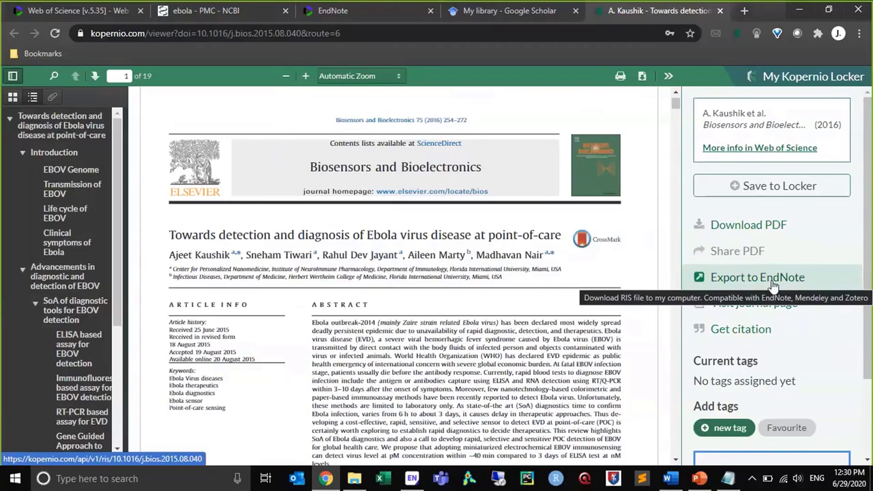
Export the Ebola point-of-care article from Kopernio into the EndNote library and view the imported reference's attached PDF
left_click(773, 285)
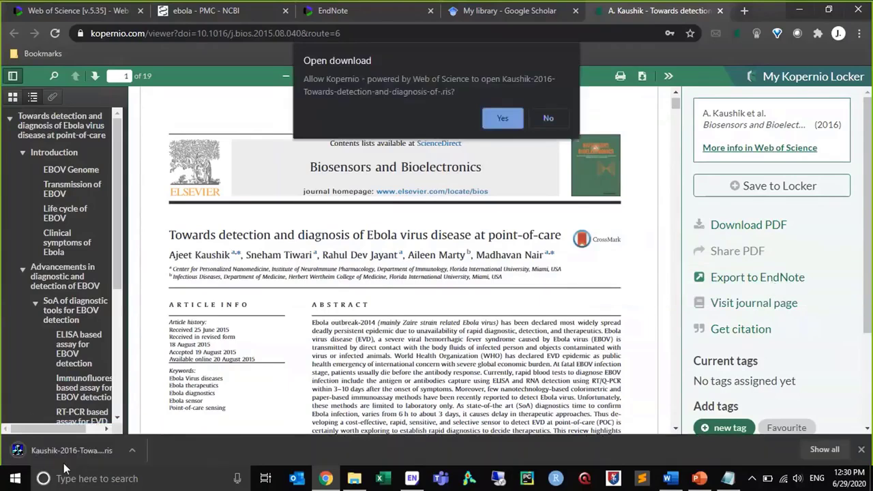
left_click(503, 117)
left_click(78, 448)
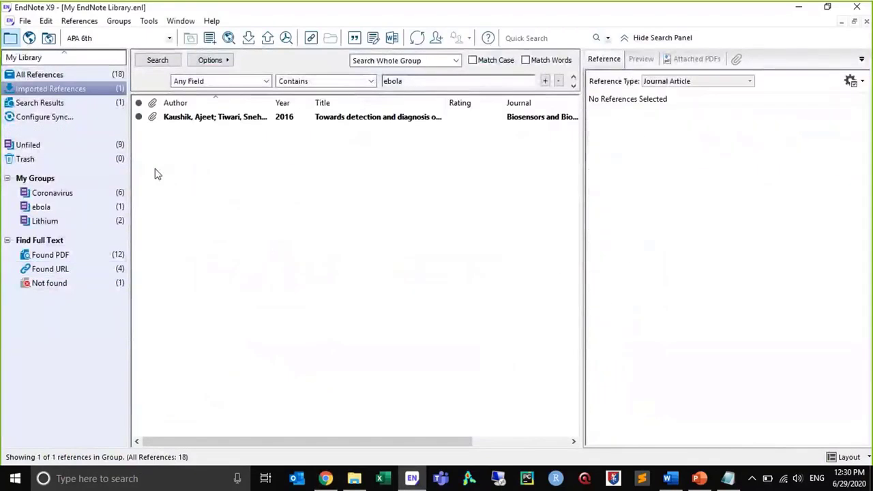
left_click(196, 121)
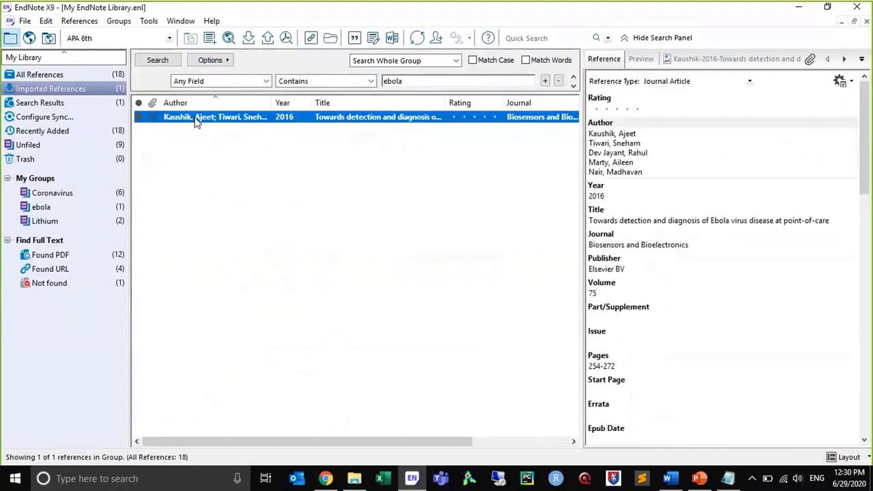
left_click(699, 58)
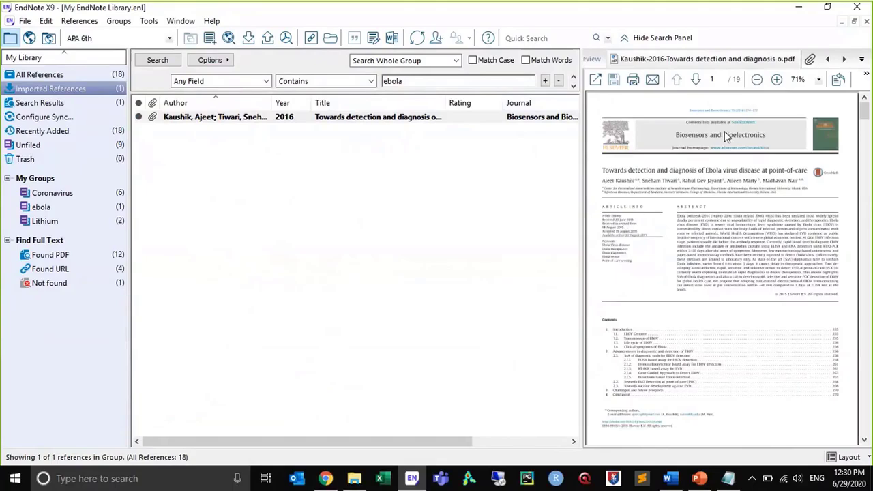
left_click(584, 168)
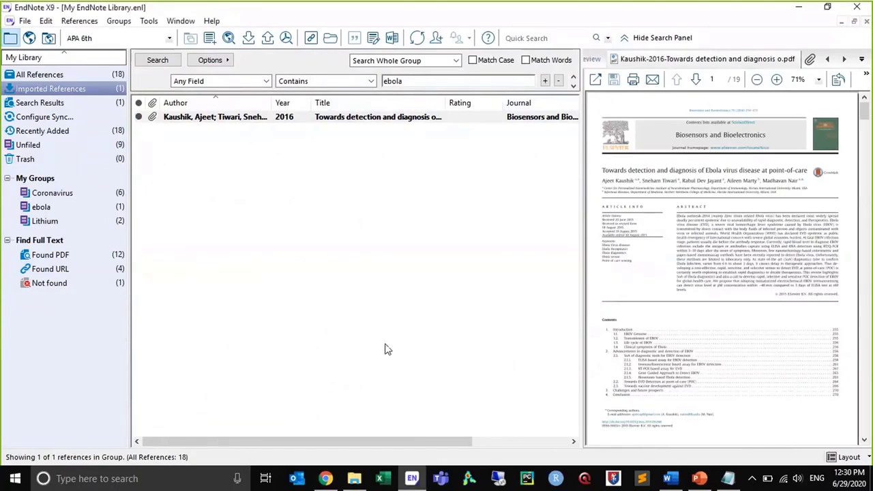
Switch to File Explorer and examine the PDFs stored in the kopernio folder under Downloads
left_click(354, 480)
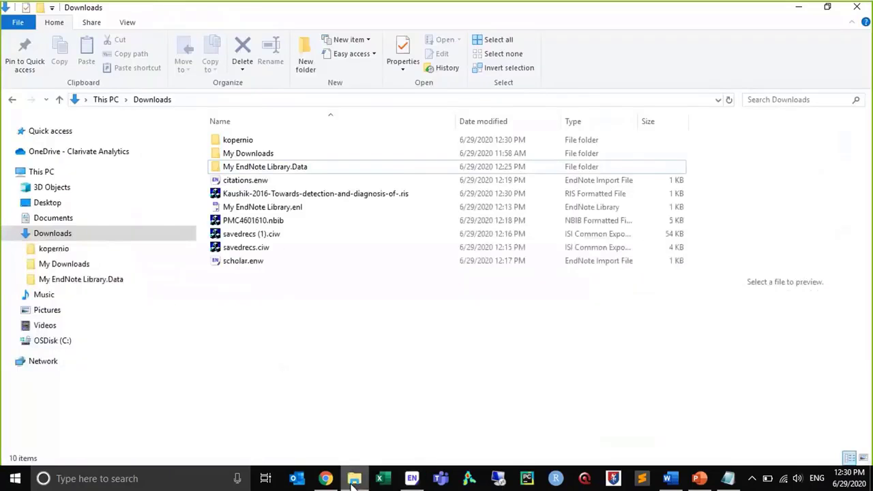
double_click(243, 144)
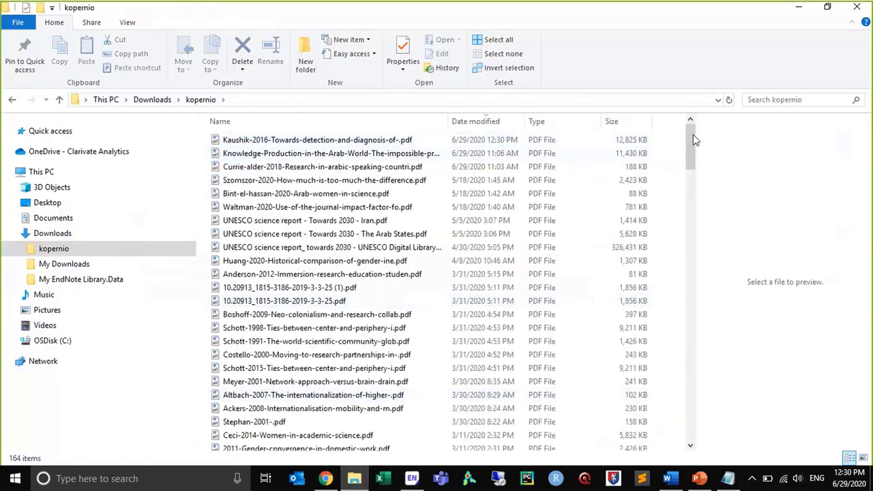
left_click_drag(693, 140, 724, 321)
left_click_drag(723, 280, 501, 169)
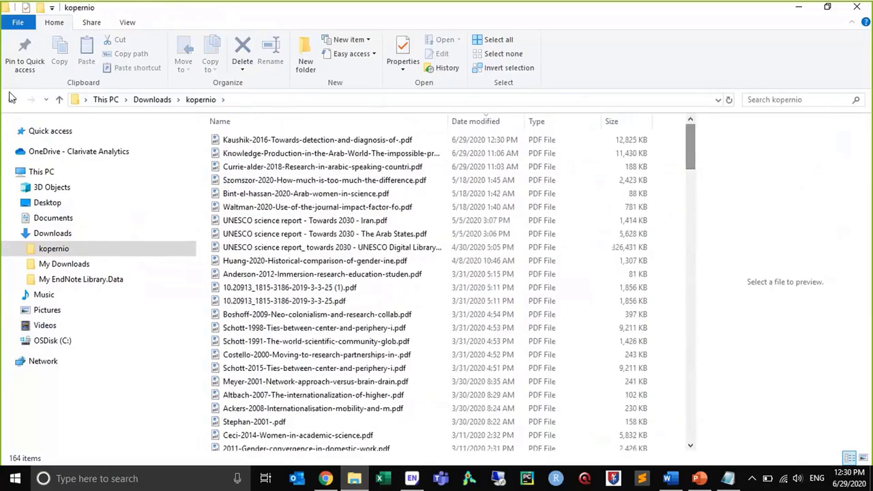
left_click(12, 100)
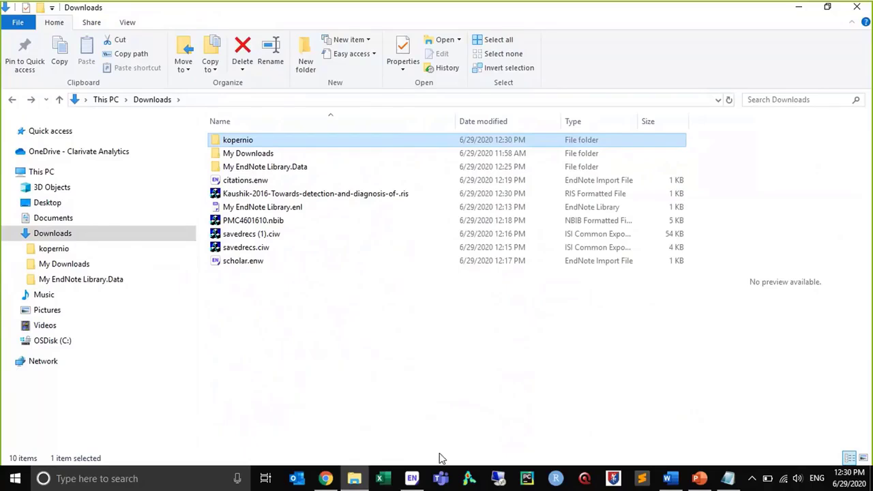
left_click(404, 476)
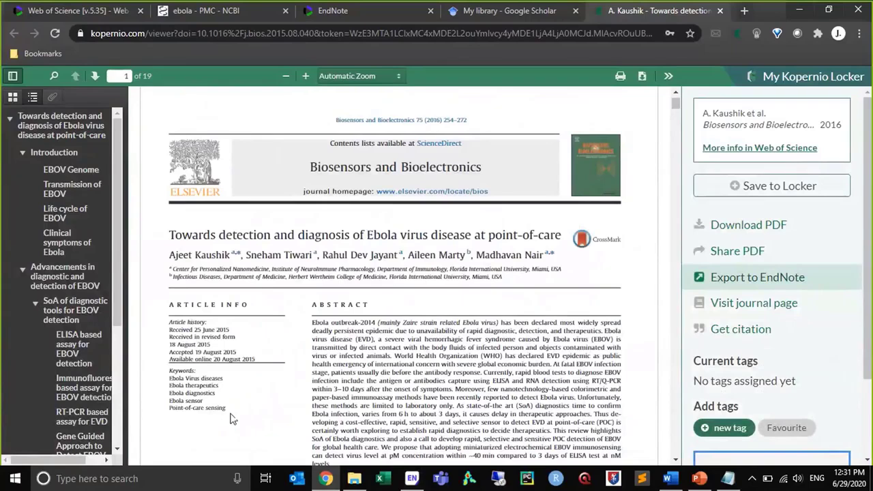
left_click(354, 480)
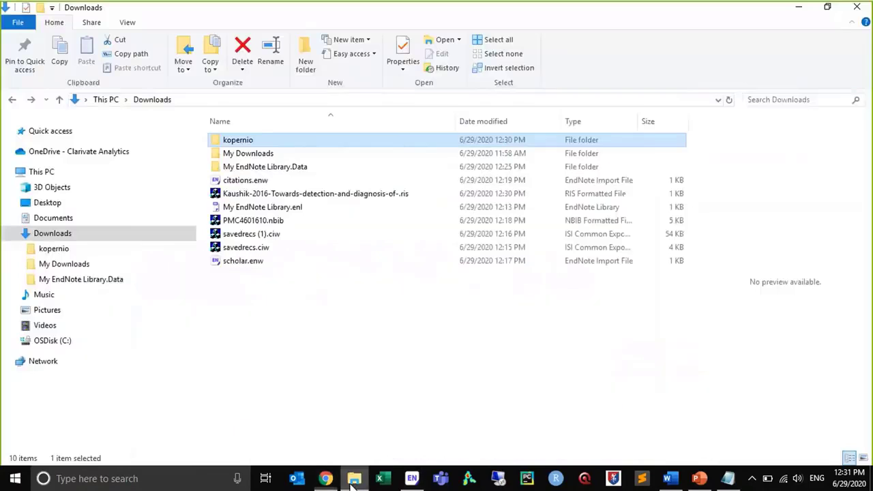
Switch to EndNote and examine the PDF Handling preferences for auto-renaming and the automatic import folder
left_click(412, 479)
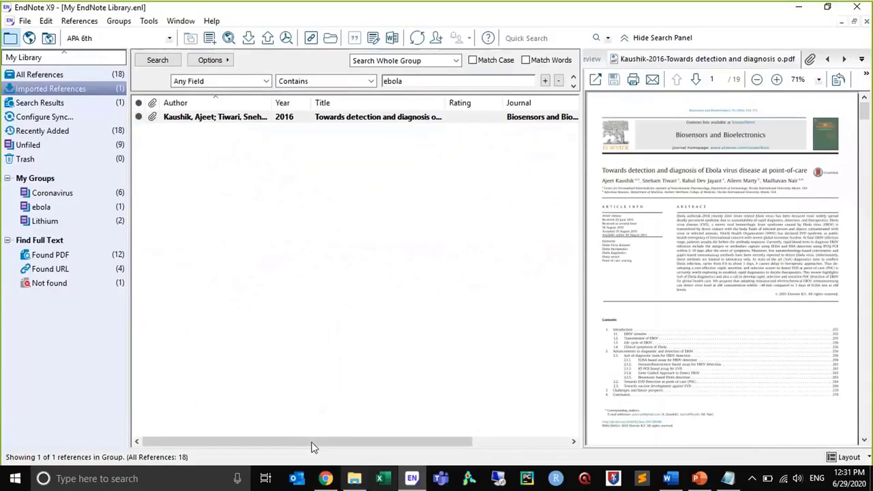
left_click(45, 21)
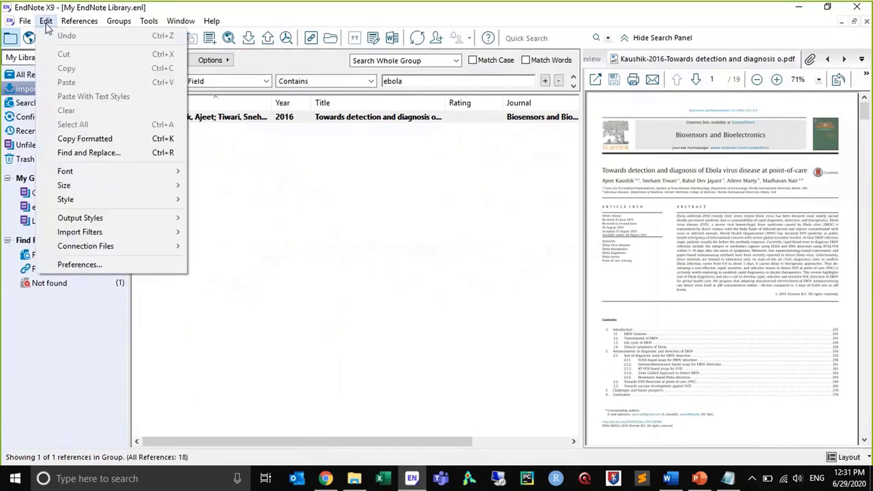
left_click(79, 265)
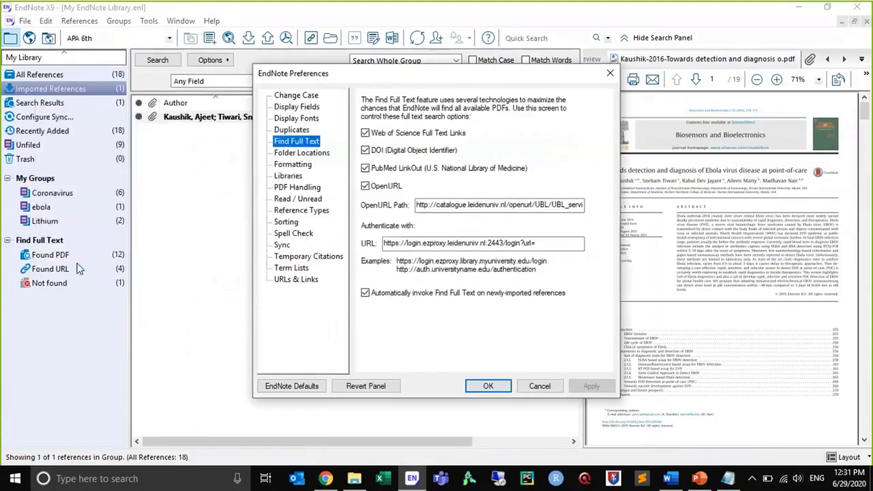
left_click(295, 188)
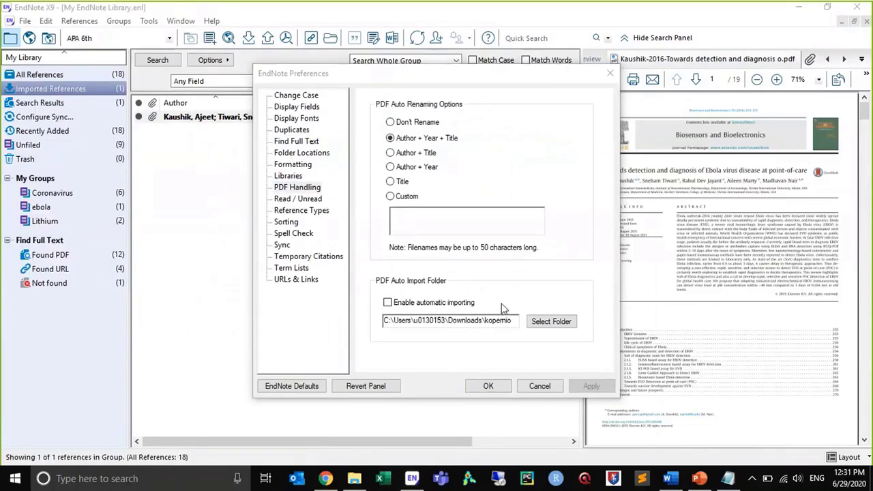
left_click(513, 325)
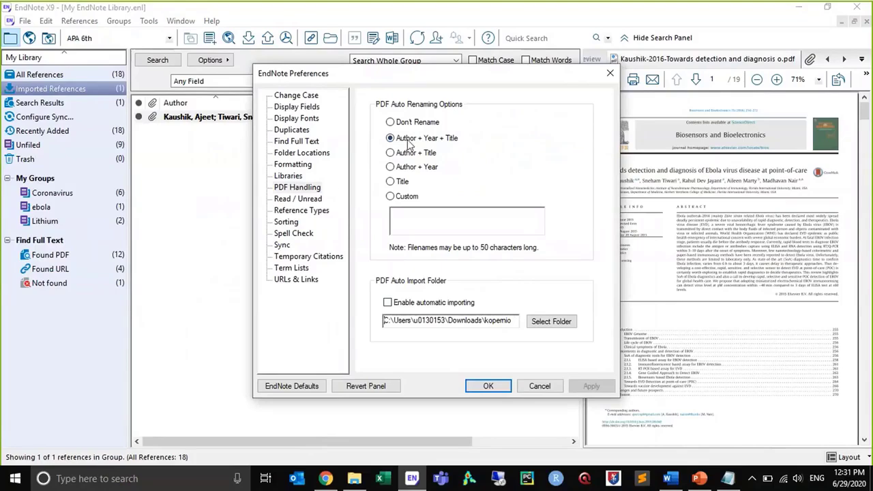
Check the PDF file names in File Explorer's kopernio folder, then return to EndNote and close the preferences
left_click(355, 479)
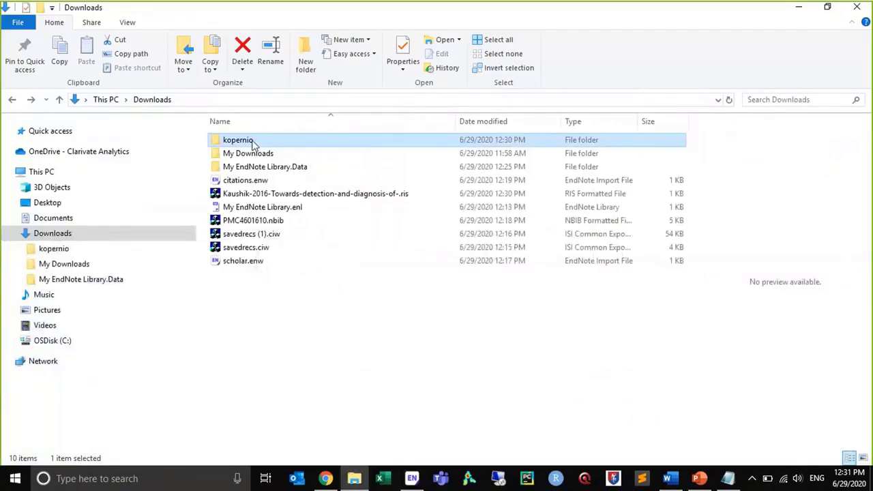
double_click(252, 142)
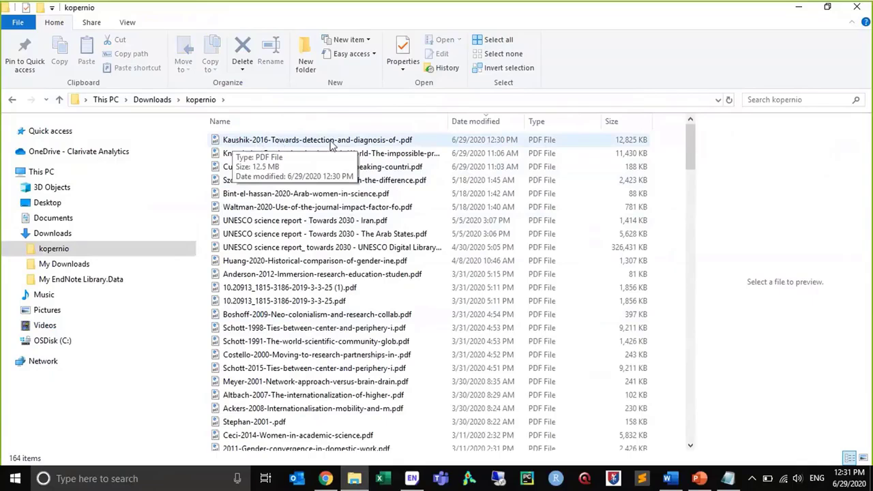
left_click_drag(691, 137, 696, 179)
scroll(694, 183, "down", 6)
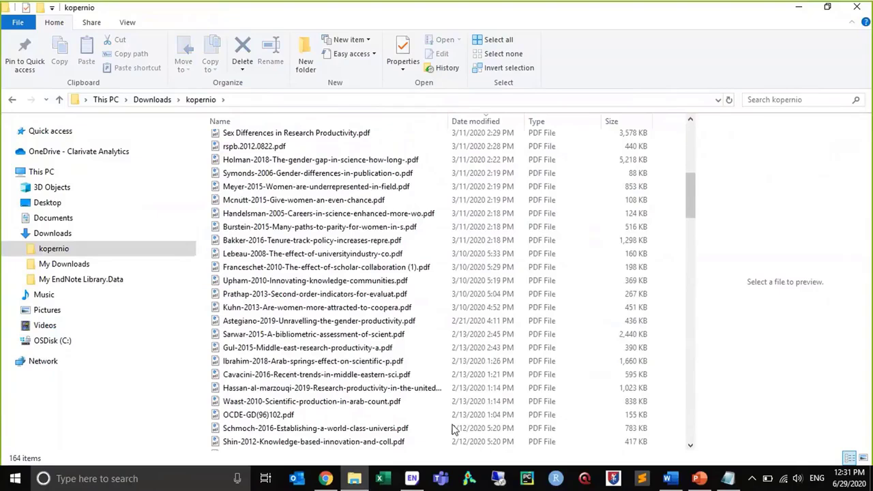
left_click(411, 478)
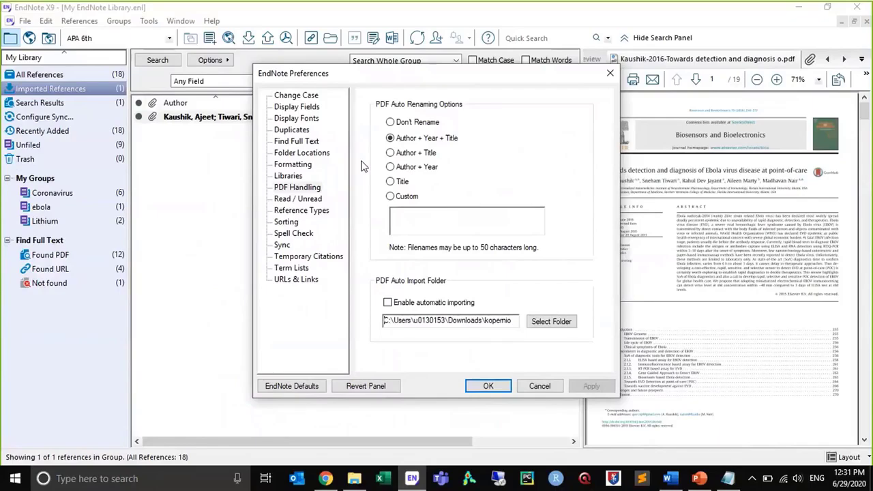
left_click(610, 74)
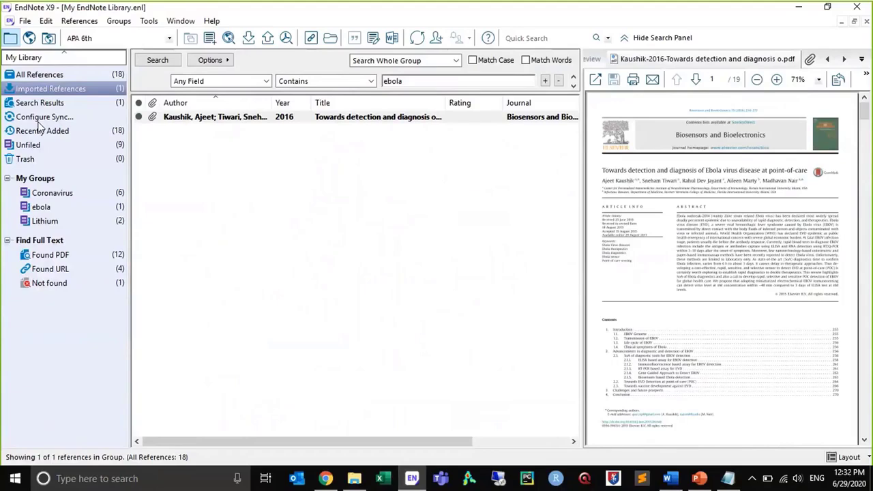
Review the Find Full Text preferences, including the OpenURL path and authentication URL, and leave them without changes
left_click(45, 21)
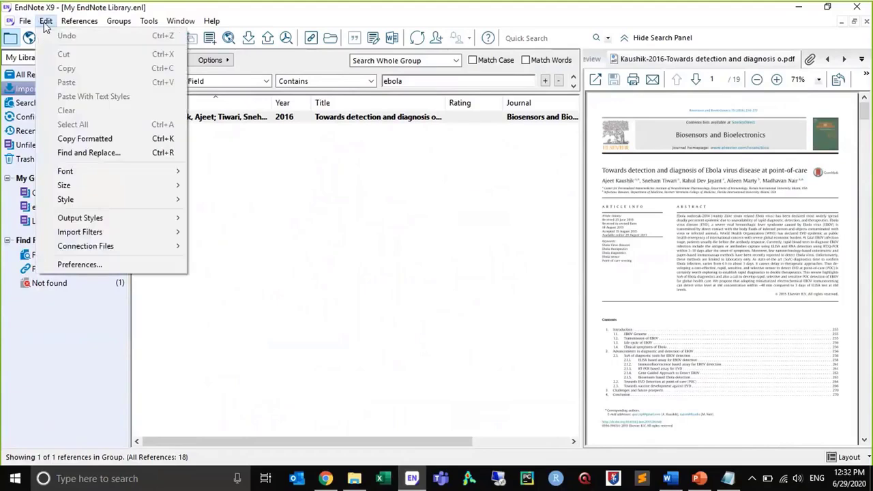
left_click(80, 265)
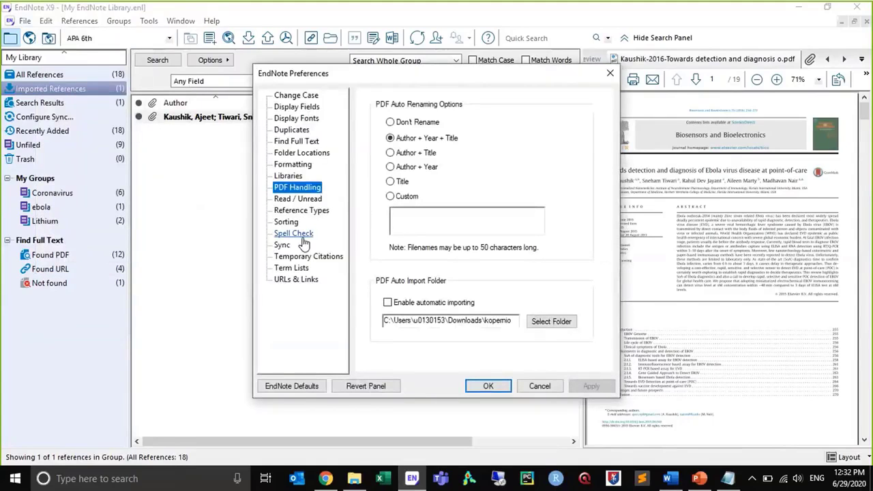
left_click(295, 143)
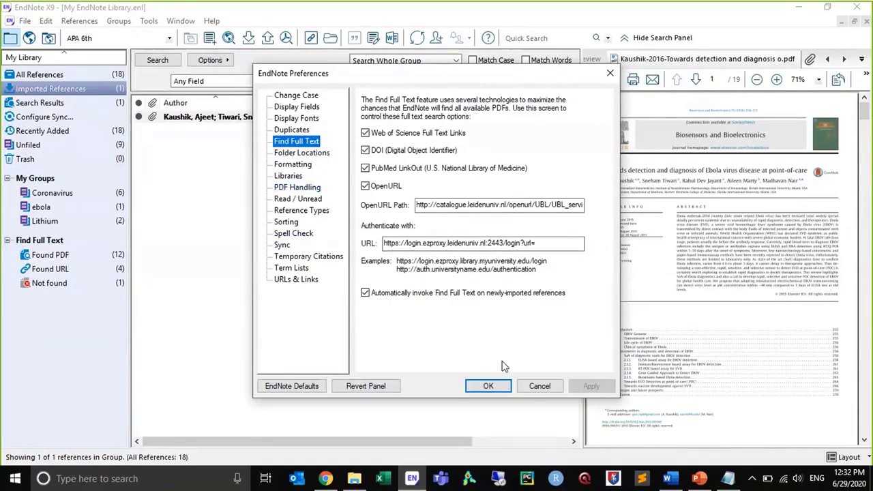
left_click(530, 387)
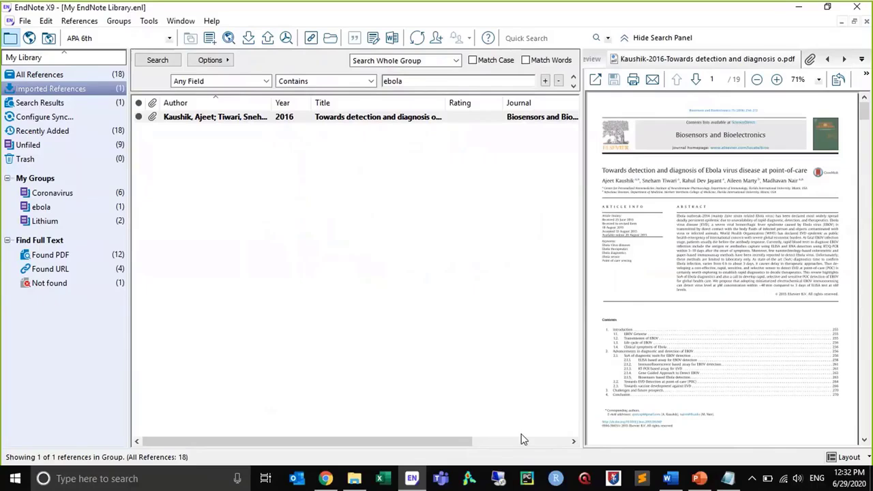
Switch to the blank Word document, display its EndNote X9 tools and enlarge the page to 130%
left_click(667, 479)
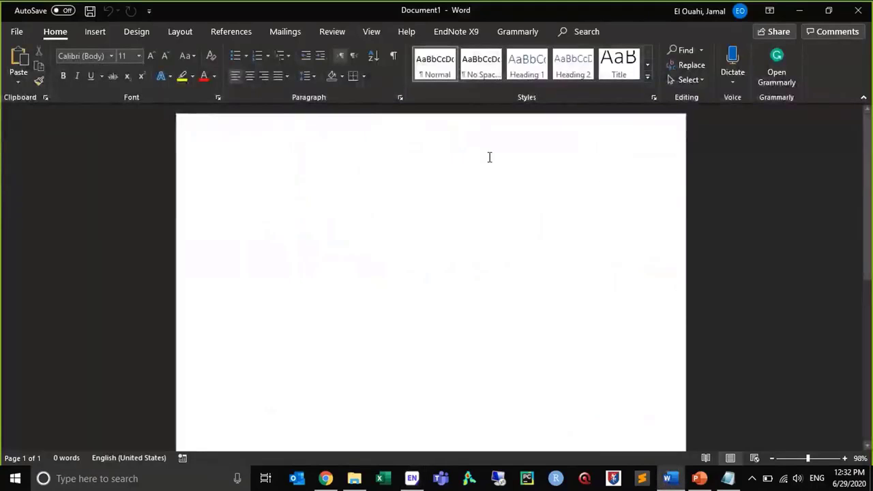
left_click(440, 29)
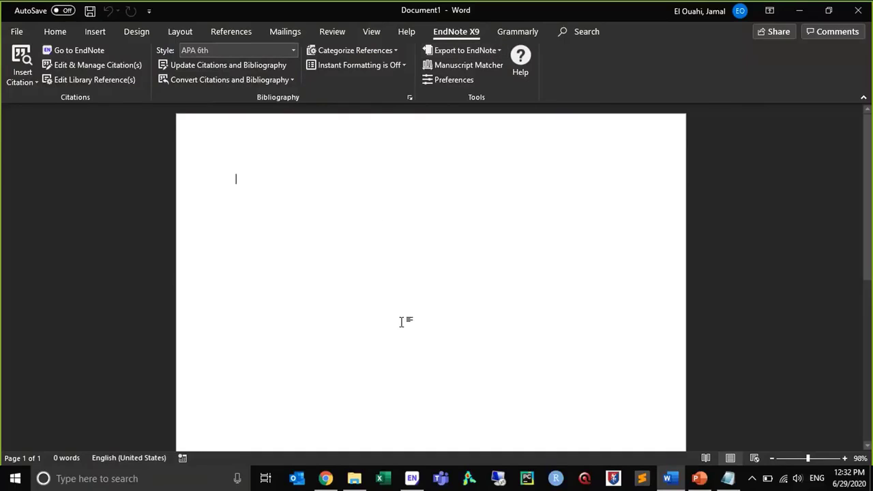
left_click(844, 459)
left_click(857, 458)
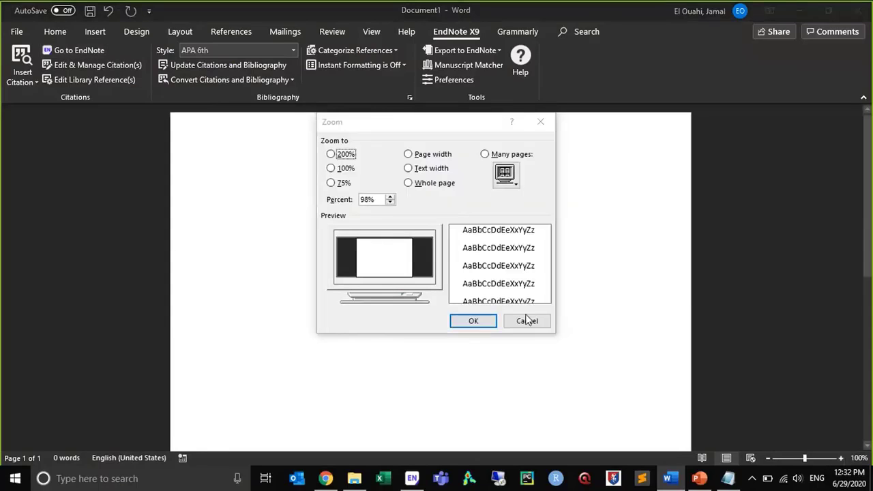
left_click(526, 321)
left_click(842, 458)
left_click(842, 458)
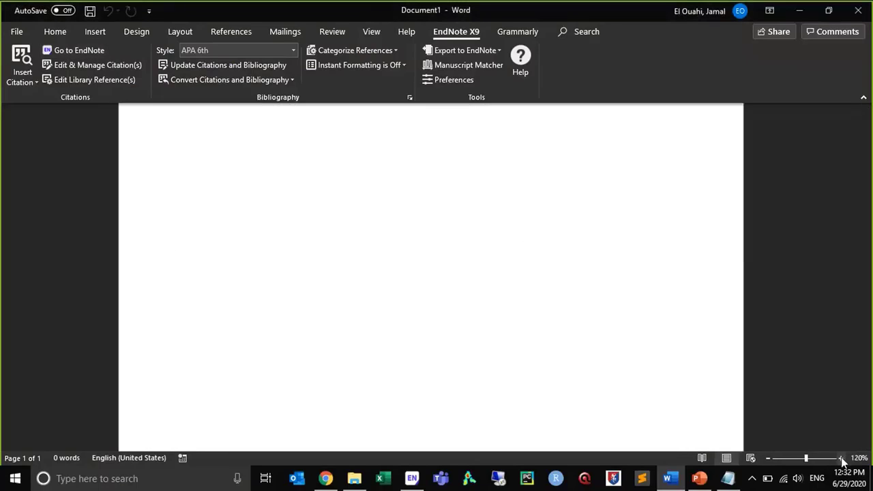
left_click(842, 459)
Write the sentence "I write my paper and I want to cite someone" in the document
type("I w")
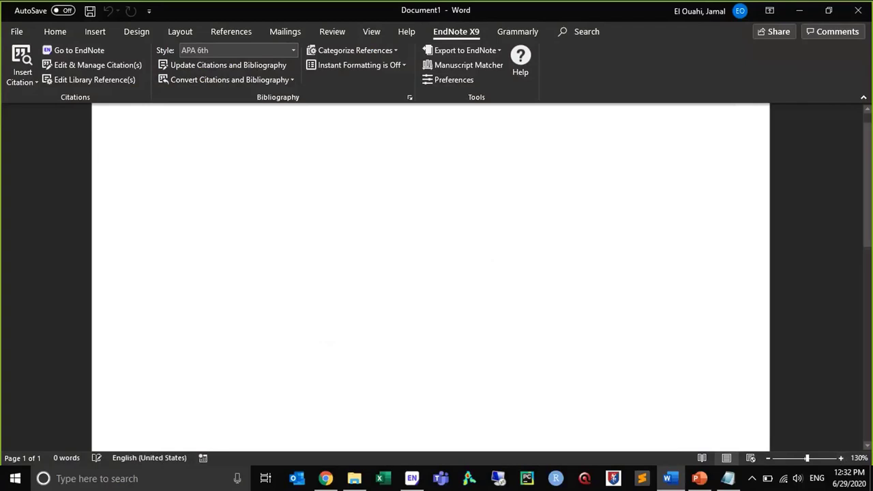
type("ant")
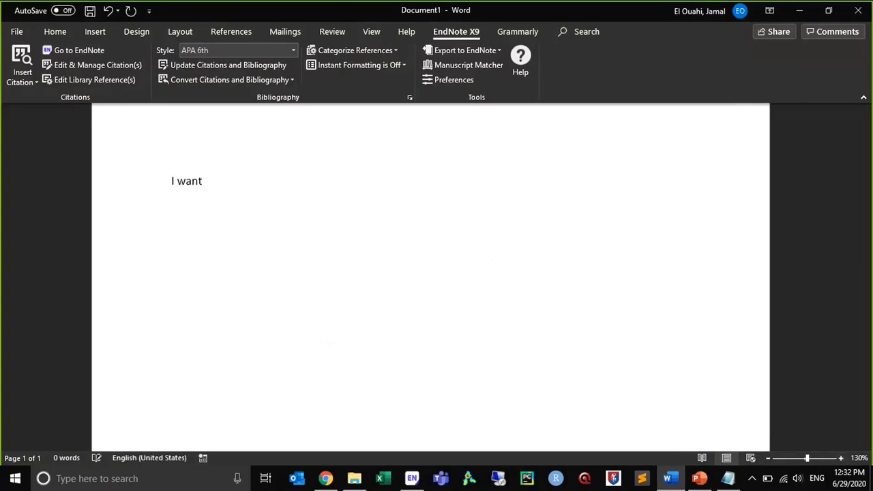
key("BackSpace")
key("BackSpace")
key("BackSpace")
key("BackSpace")
type("rite my paper and I wan")
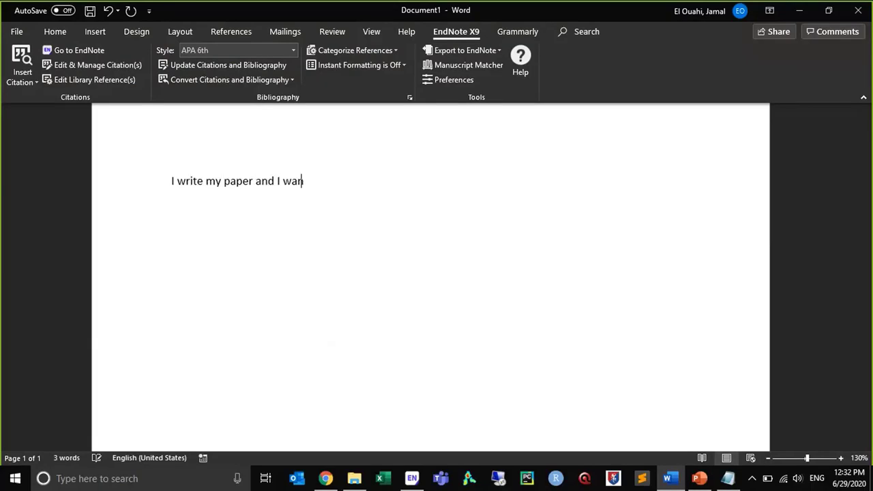
type("t to cite someone")
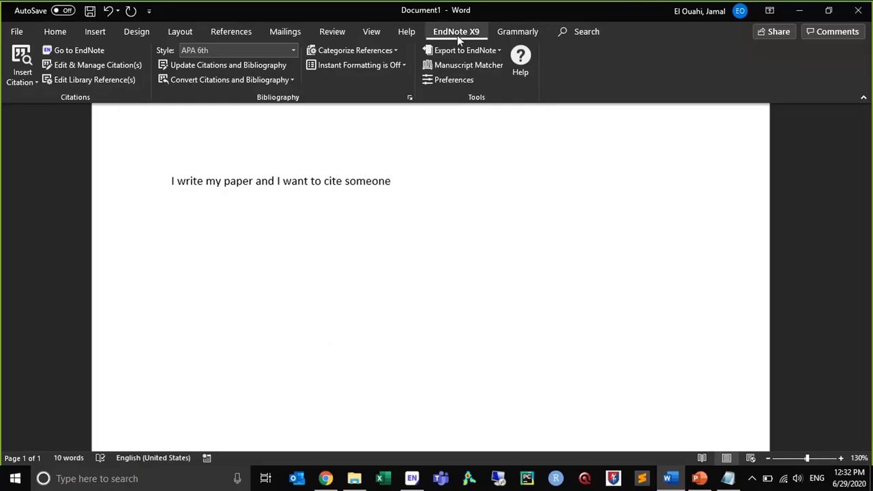
Search the EndNote library for "battery" and cite the 2020 lithium-sulfur batteries article at the end of the sentence
left_click(29, 83)
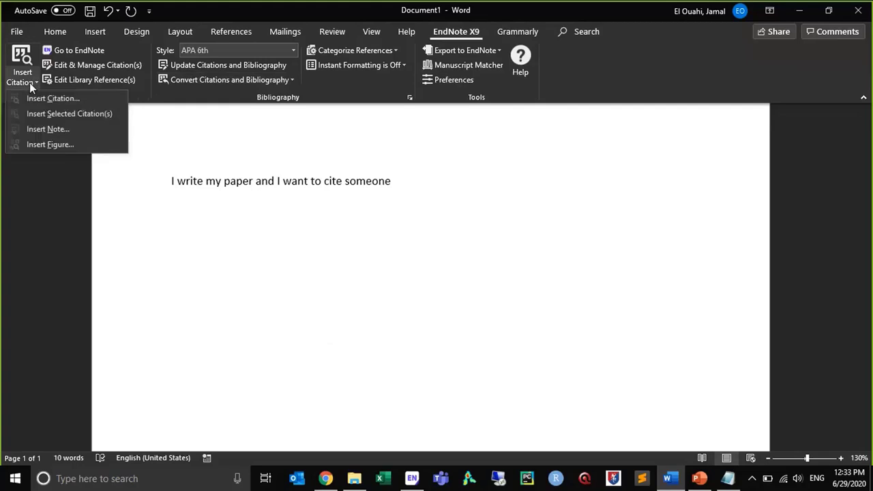
left_click(33, 98)
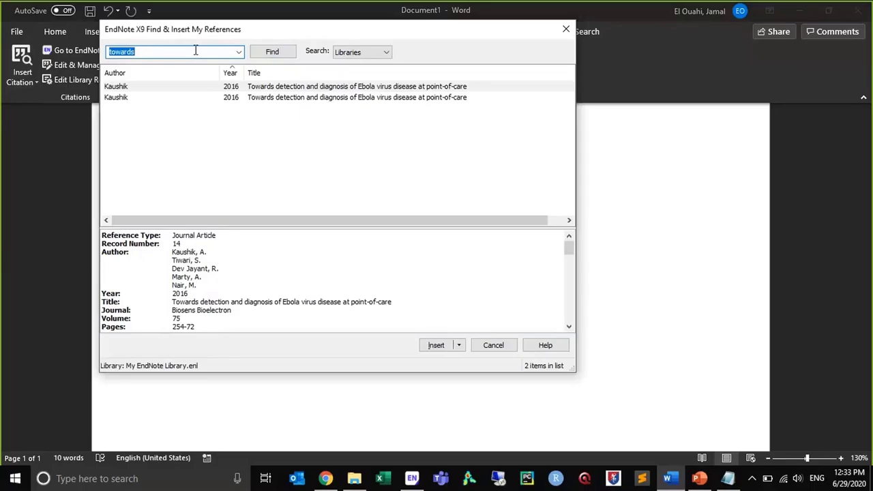
type("ebola")
key("Return")
left_click(196, 50)
type("battery")
key("Return")
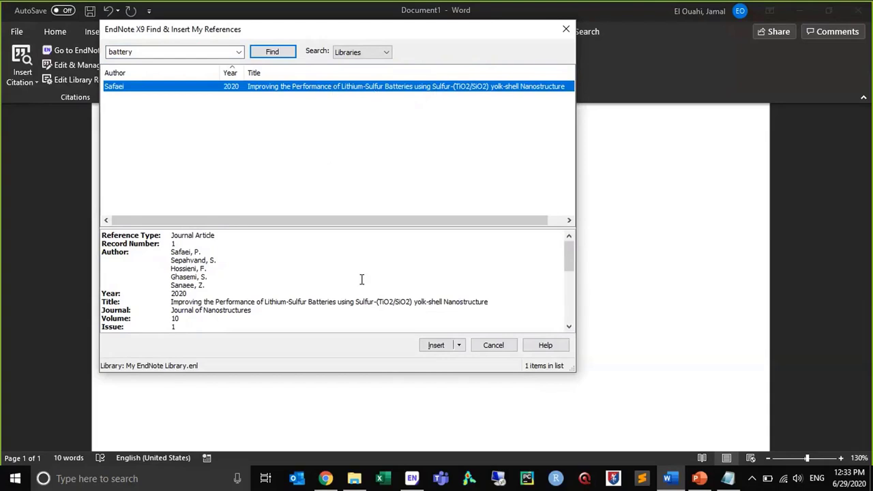
left_click(451, 351)
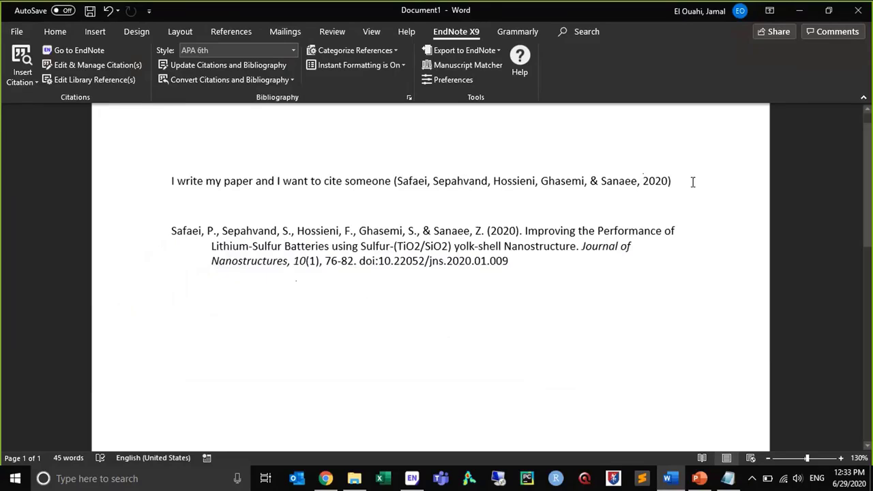
Add three blank lines above the bibliography and give it the heading "REFERENCES" in bold and underlined
key("Return")
key("Return")
key("Return")
key("Return")
key("Return")
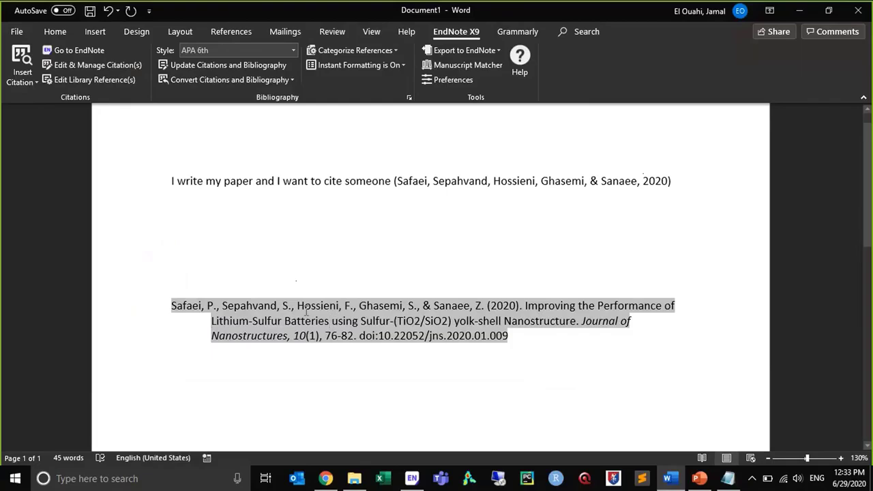
left_click(323, 275)
type("REFERENCES")
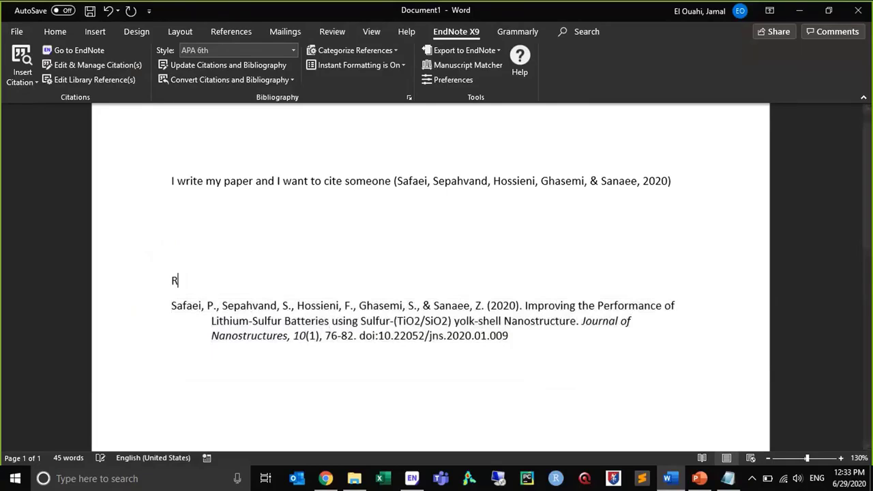
key("shift+Up")
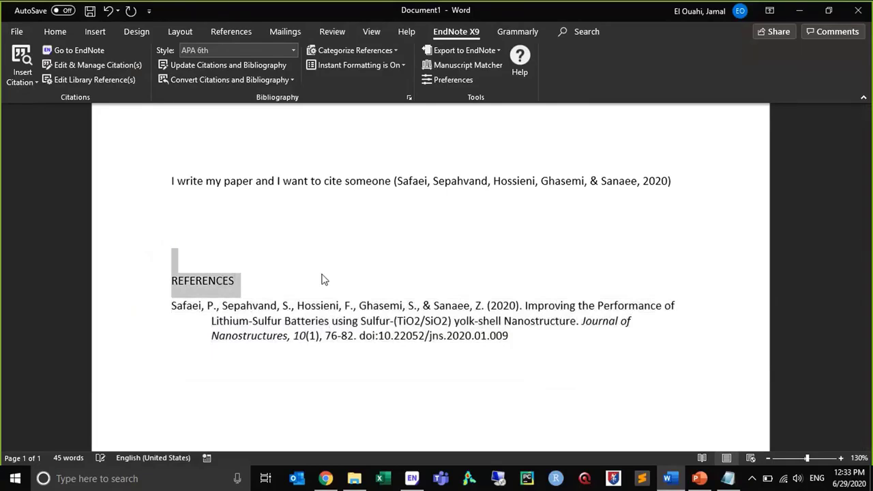
key("ctrl+b")
key("ctrl+u")
Write "I keep writing and I want to cite another author" on the line below the first sentence
key("Up")
key("Up")
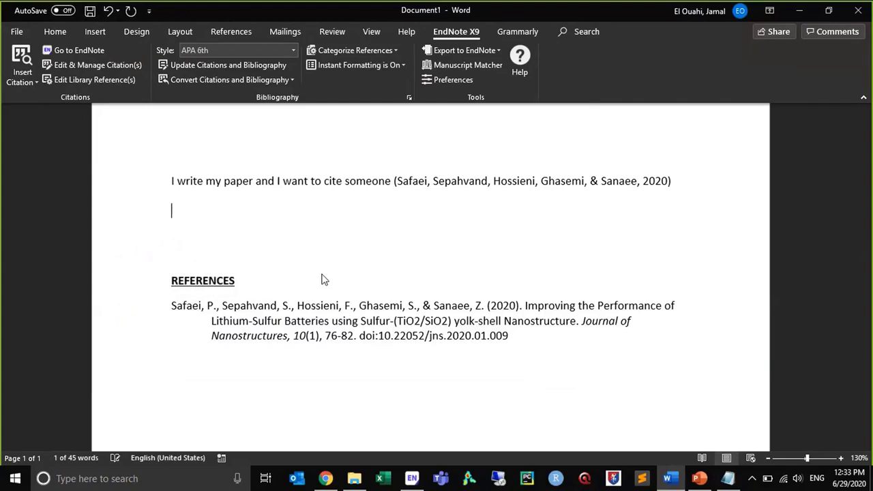
type("I keep writ")
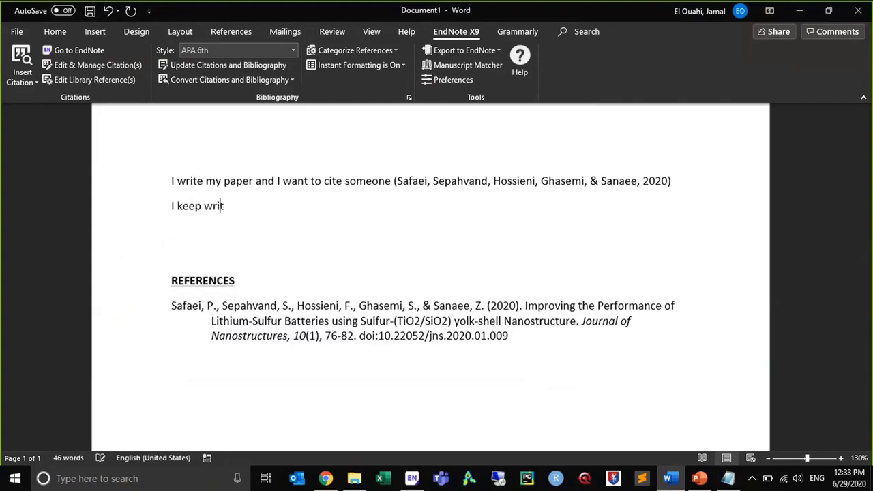
type("ing and I want to cite another author")
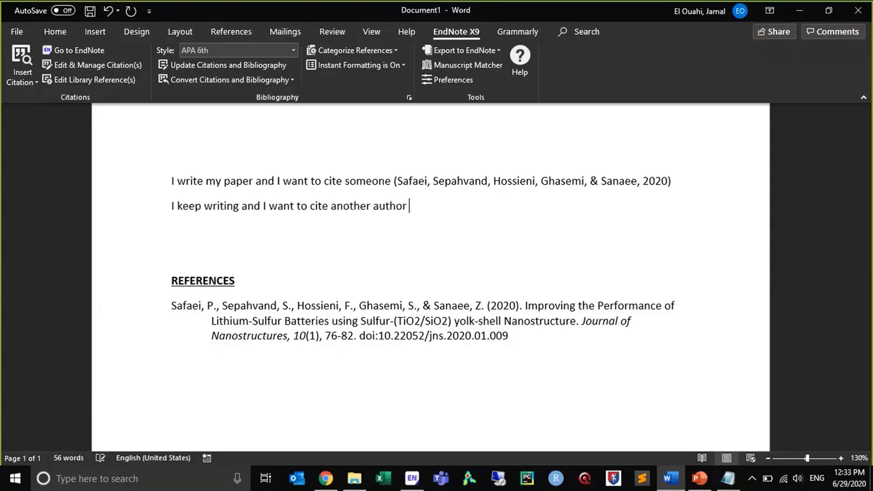
Search the library for "coronavirus" and cite the 2020 article on molecular docking studies of antiviral and antimalarial drugs after the second sentence
left_click(23, 80)
left_click(42, 98)
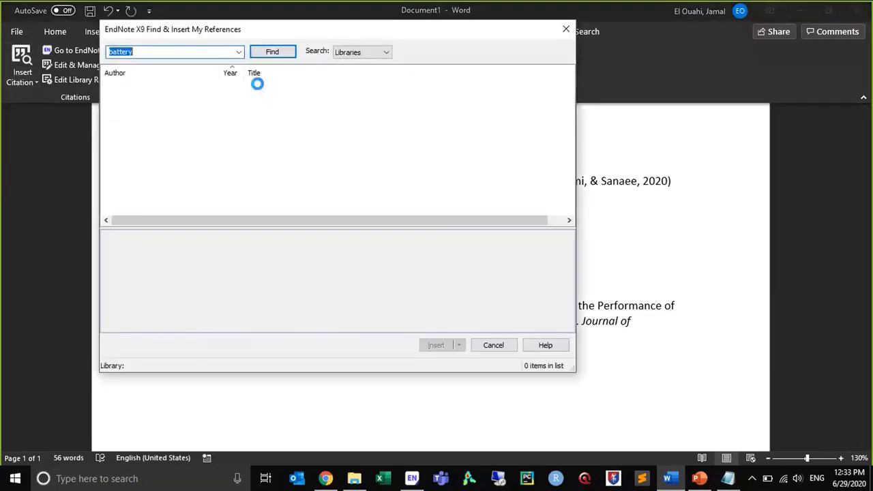
type("coronavirus")
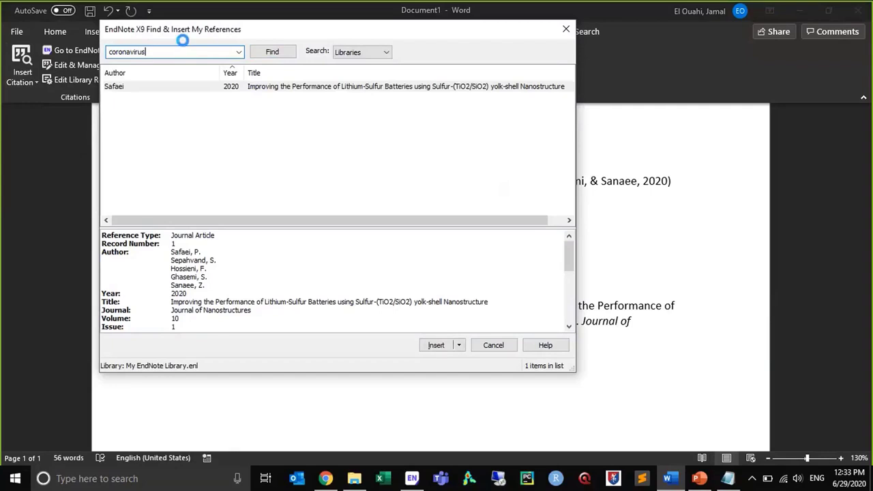
left_click(173, 112)
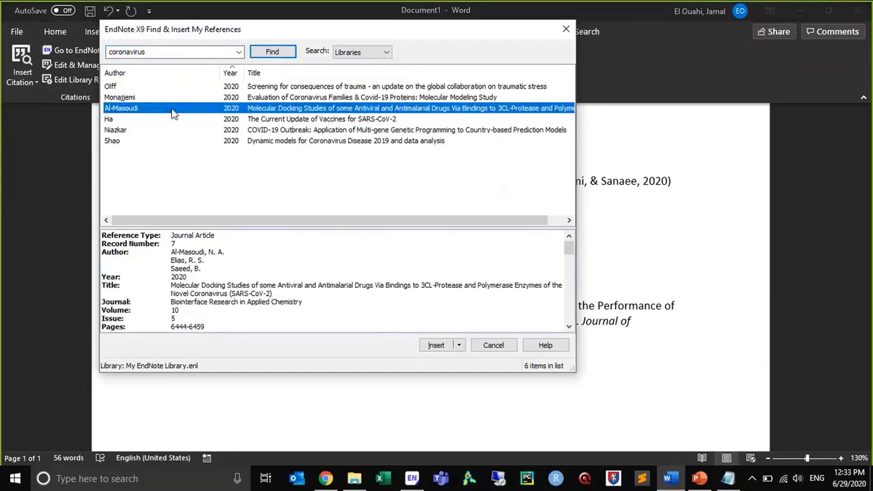
left_click(437, 345)
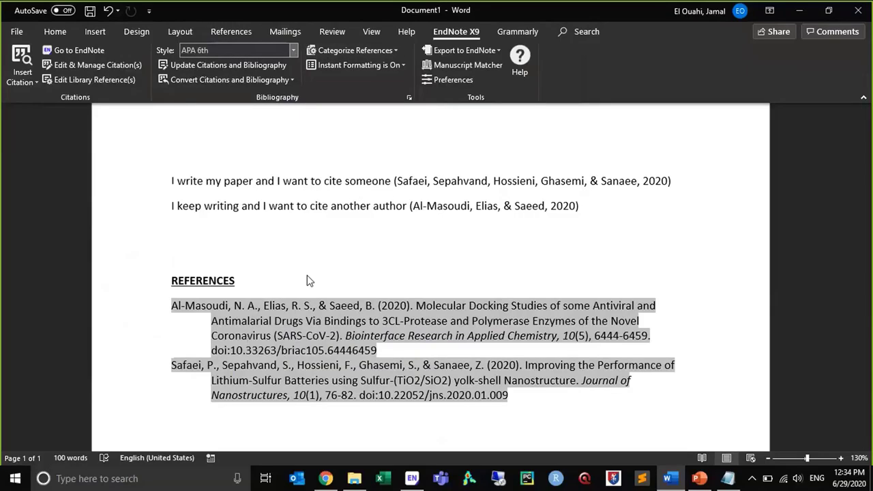
Format the citations and bibliography in the Vancouver style, and view the full list of available EndNote styles without choosing one
left_click(289, 53)
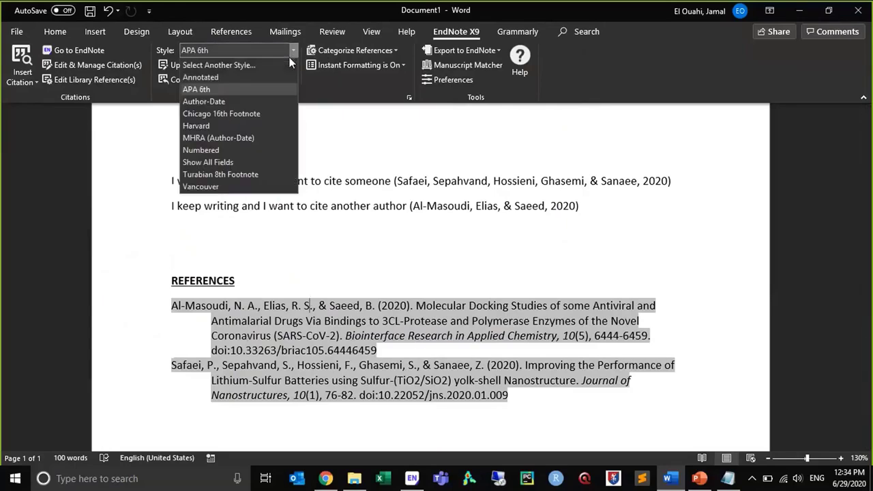
left_click(273, 189)
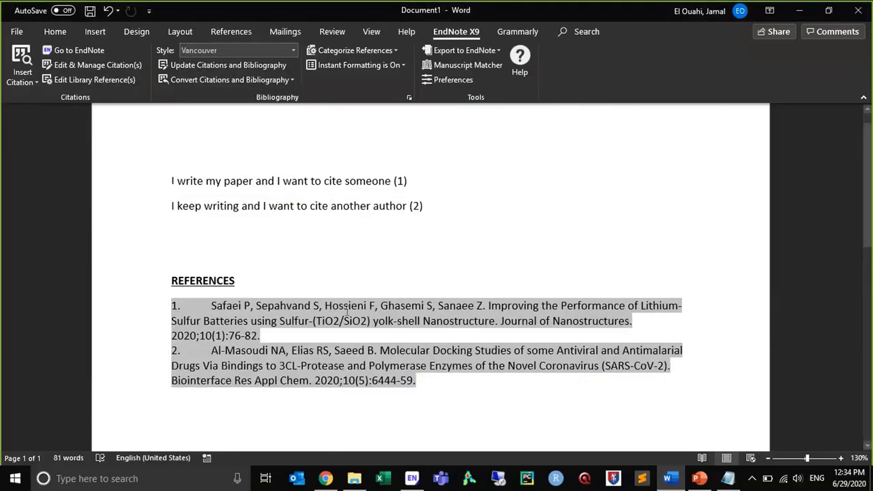
left_click(293, 50)
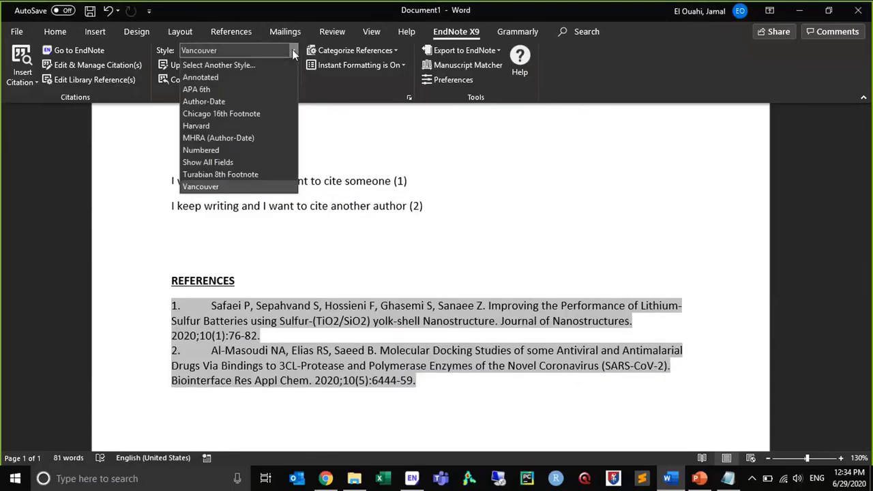
left_click(276, 65)
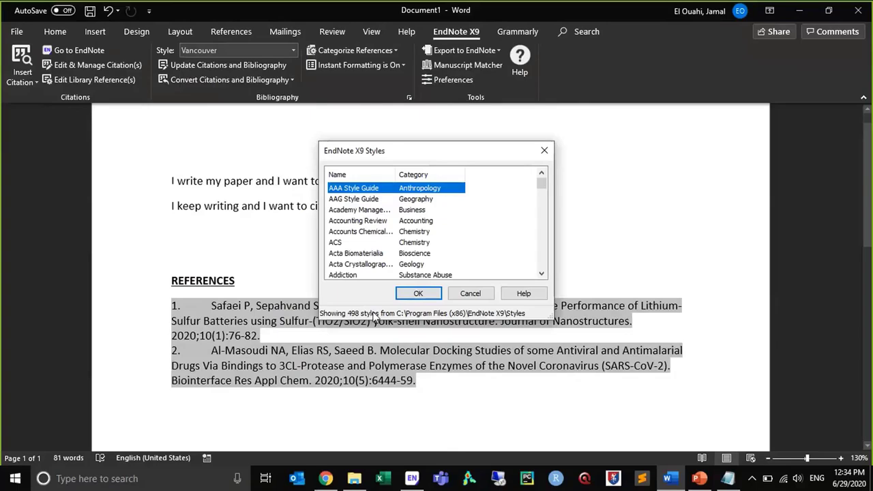
left_click(549, 147)
Format the citations and bibliography in the Numbered style and place the cursor after the second sentence's citation
left_click(294, 50)
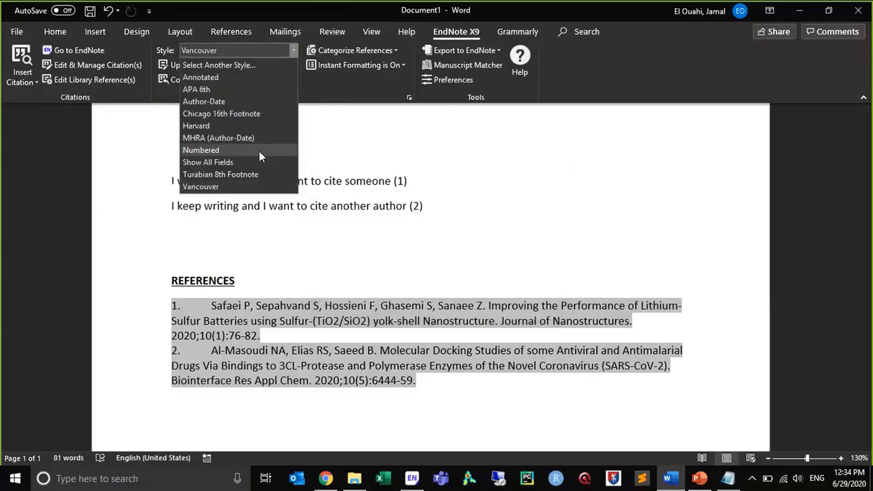
left_click(239, 151)
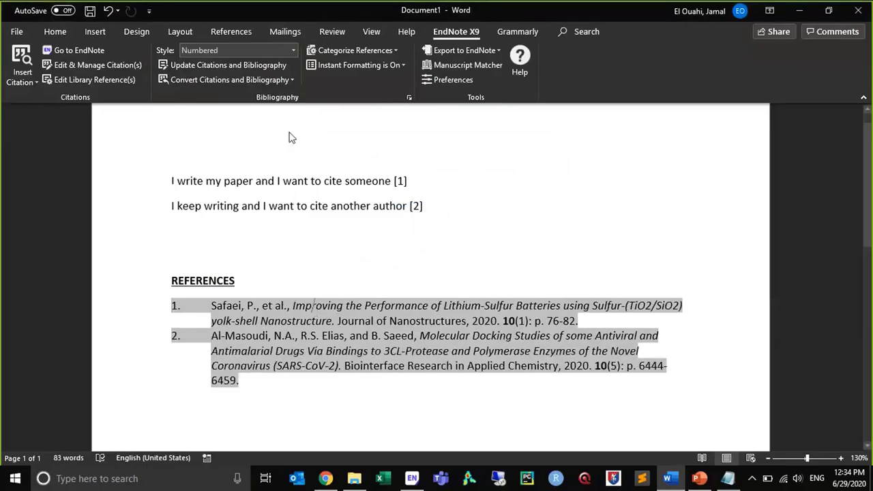
left_click(293, 50)
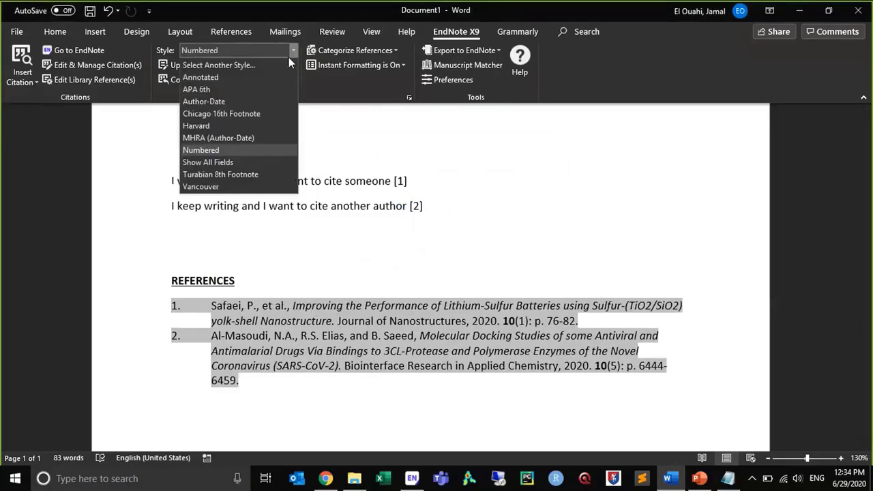
left_click(443, 203)
left_click(445, 207)
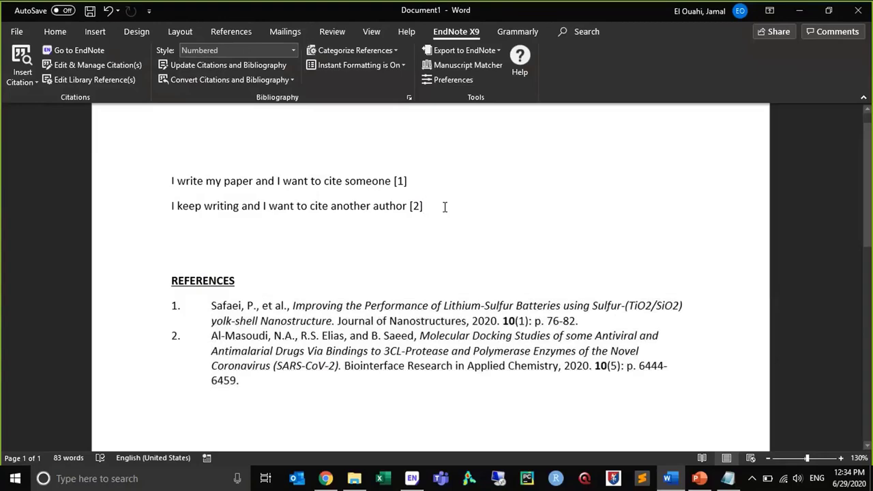
Move the sentence "I keep writing and I want to cite another author" with its citation above the first sentence
left_click(111, 212)
key("ctrl+c")
key("Delete")
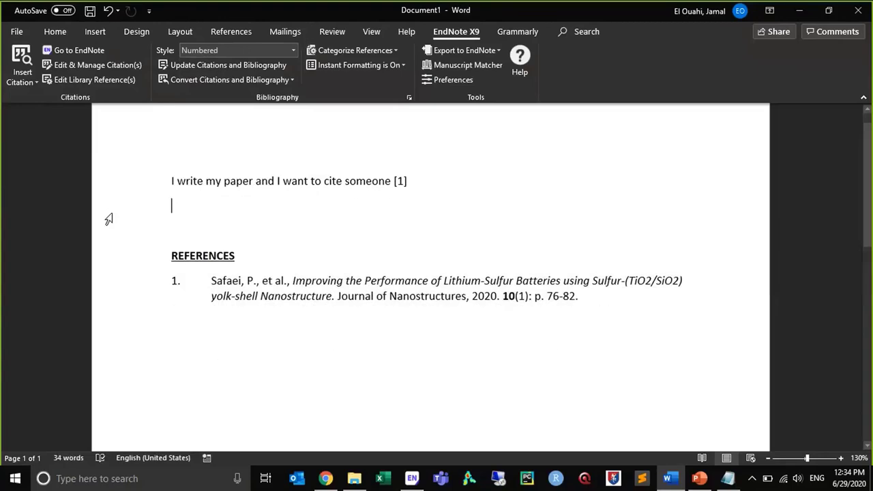
key("Up")
key("ctrl+v")
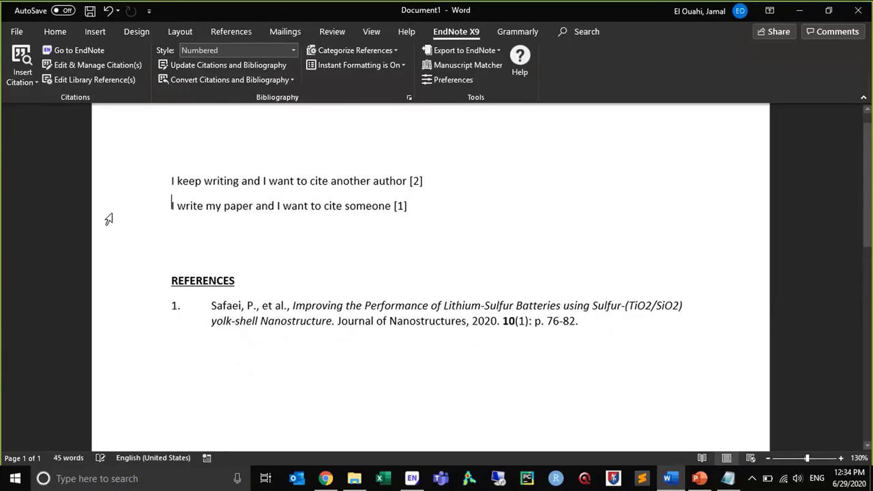
Move the sentence "I keep writing and I want to cite another author" with its citation back below the other sentence
left_click(416, 181)
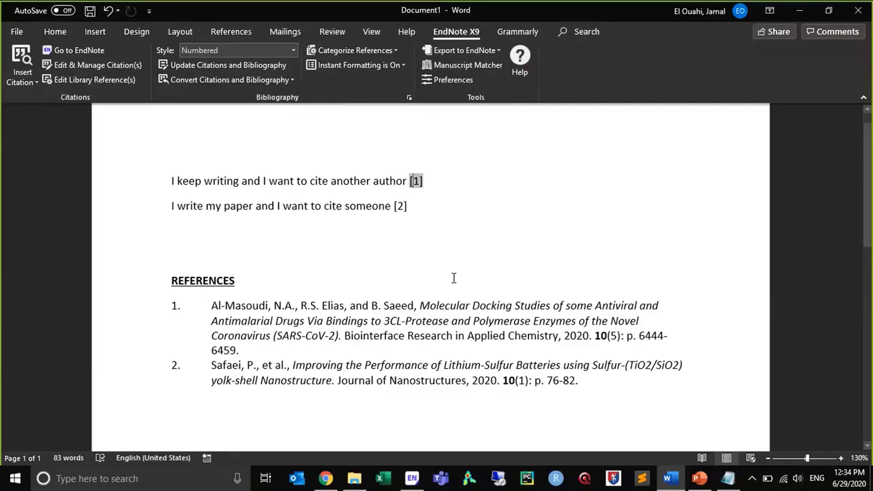
left_click(437, 183)
left_click_drag(437, 184, 140, 183)
key("Delete")
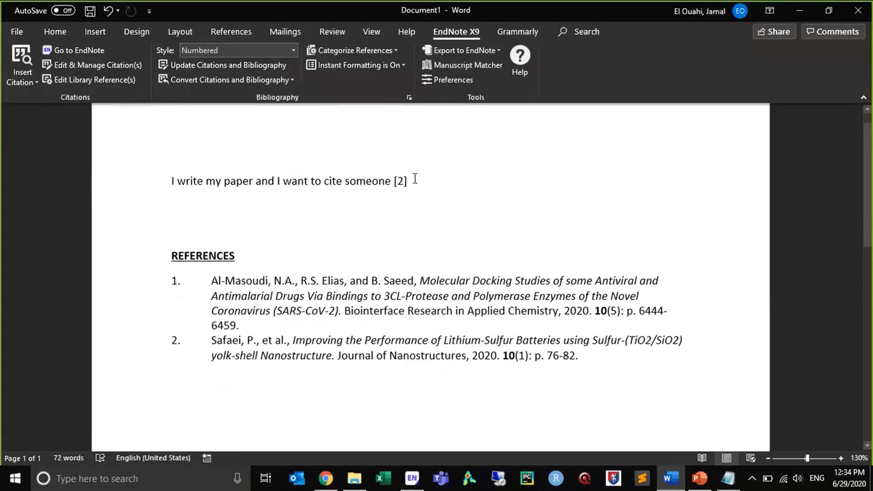
left_click(426, 205)
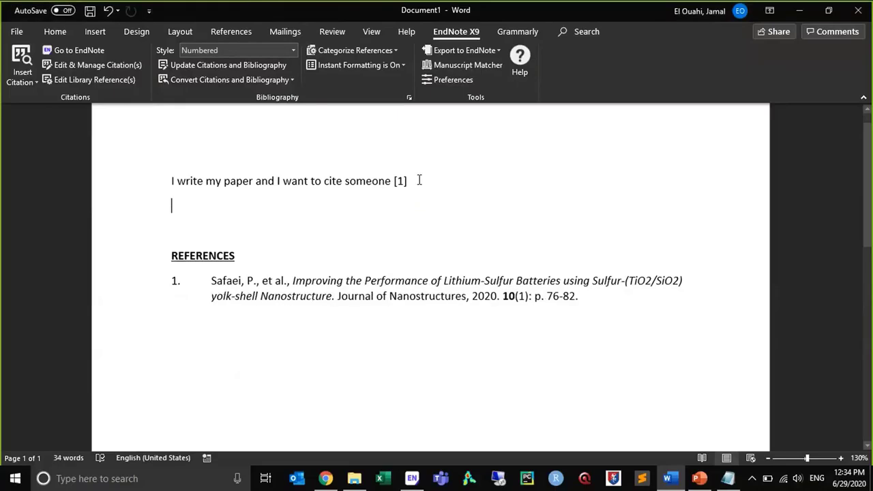
key("ctrl+z")
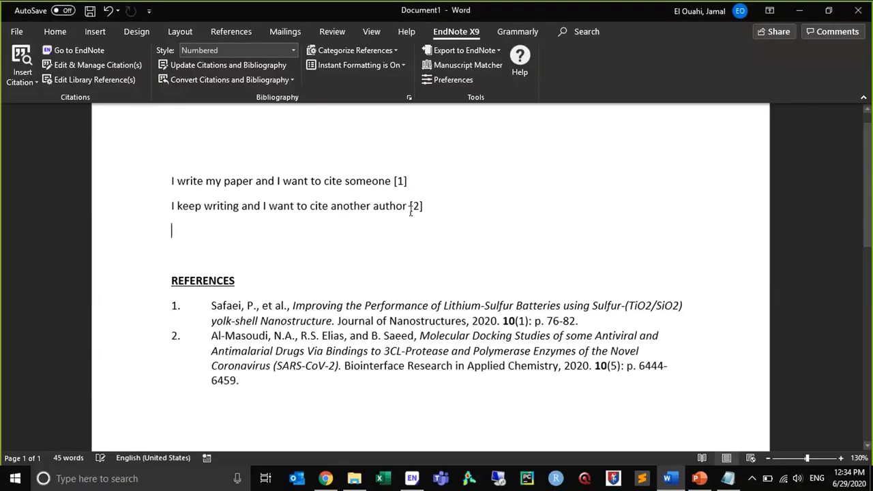
left_click(421, 321)
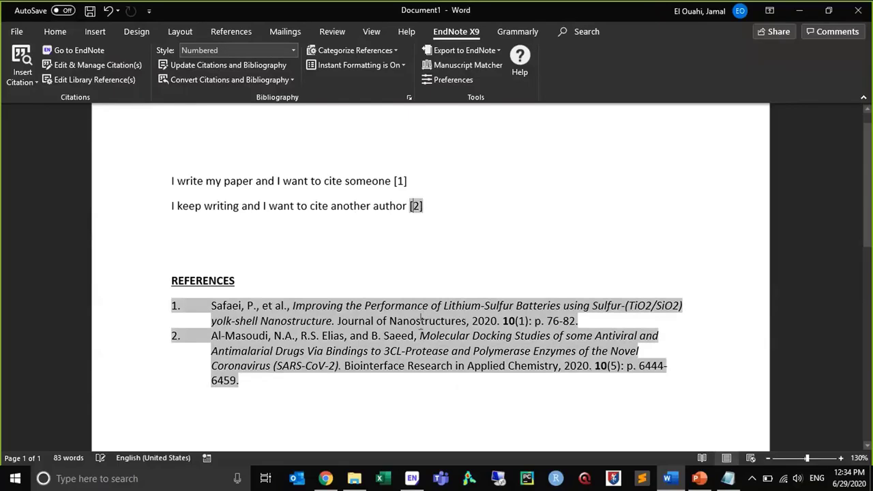
On the empty line above the references, cite the 2020 article on coronavirus families and Covid-19 proteins, displayed as Author (Year)
left_click(339, 228)
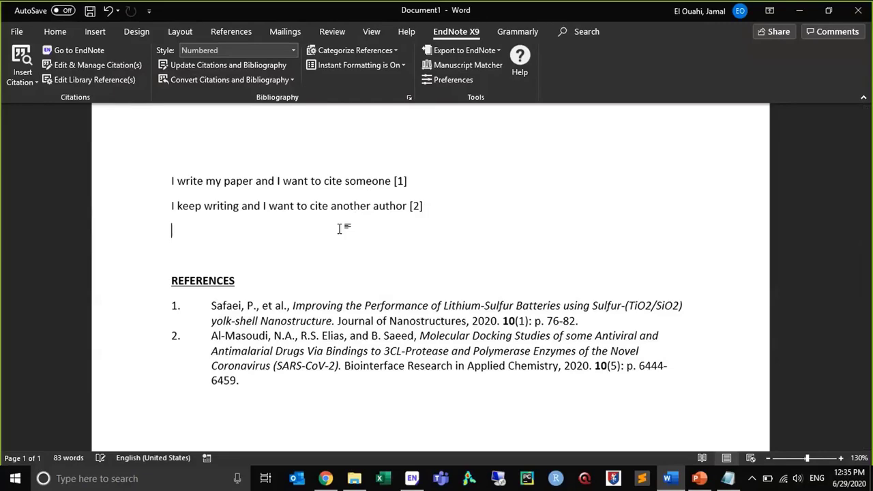
left_click(22, 77)
left_click(32, 98)
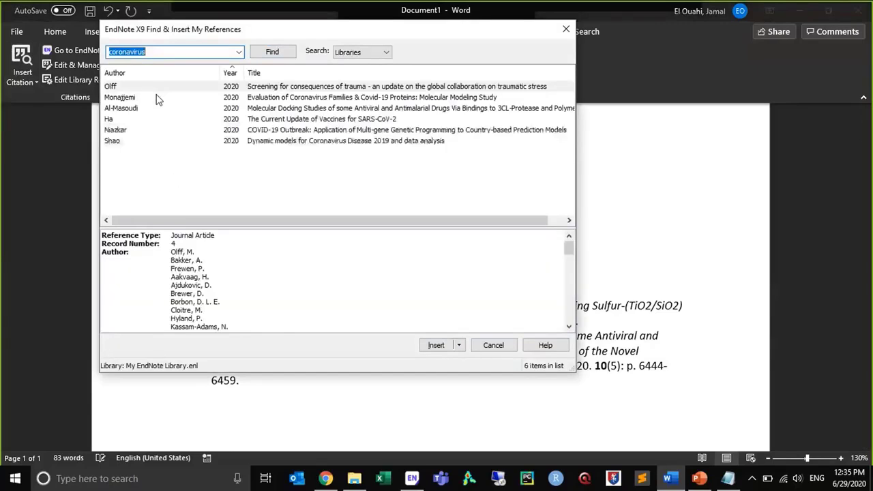
left_click(156, 97)
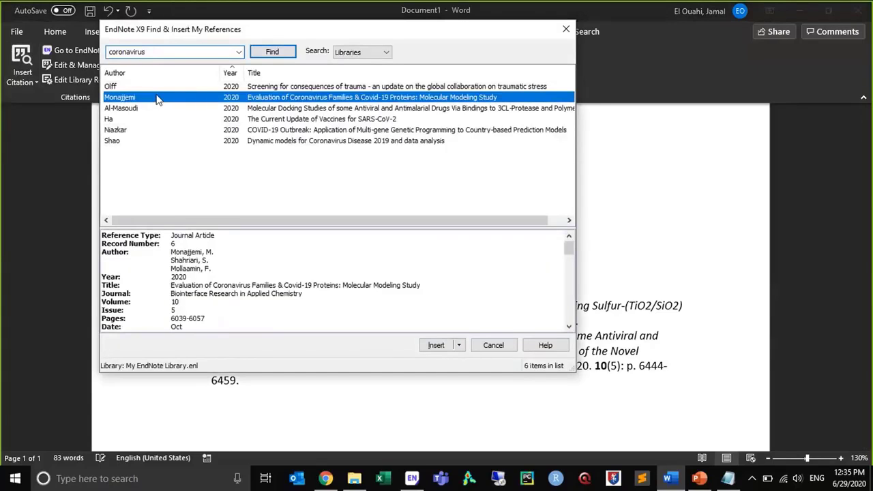
left_click(460, 346)
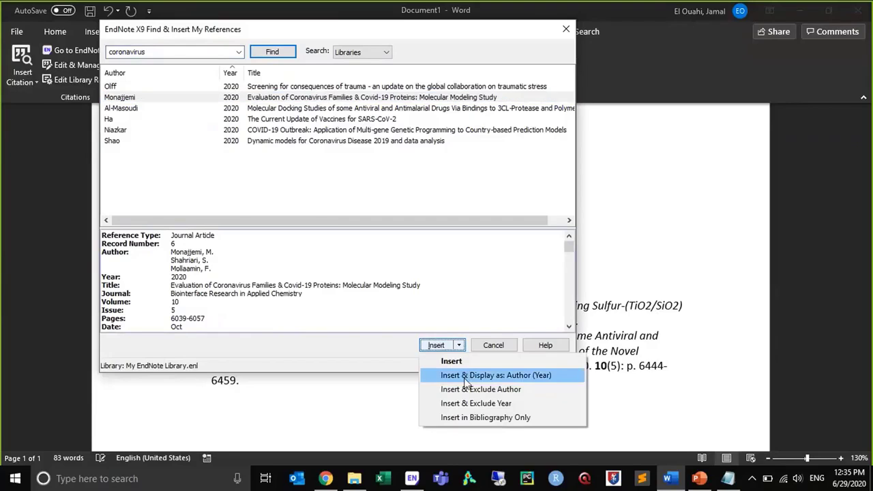
left_click(558, 375)
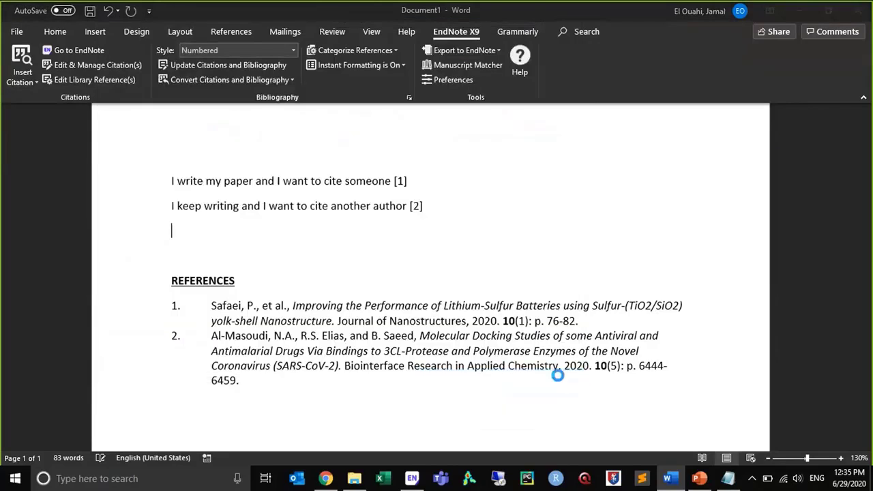
Continue the third line after the citation with the text "mentioned in his paper ..."
type("mentioned in")
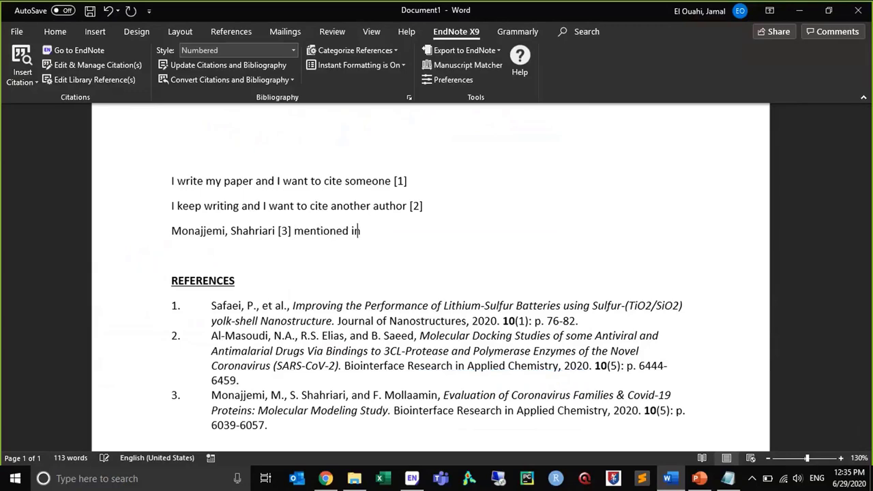
type(" his paper ...")
left_click(447, 324)
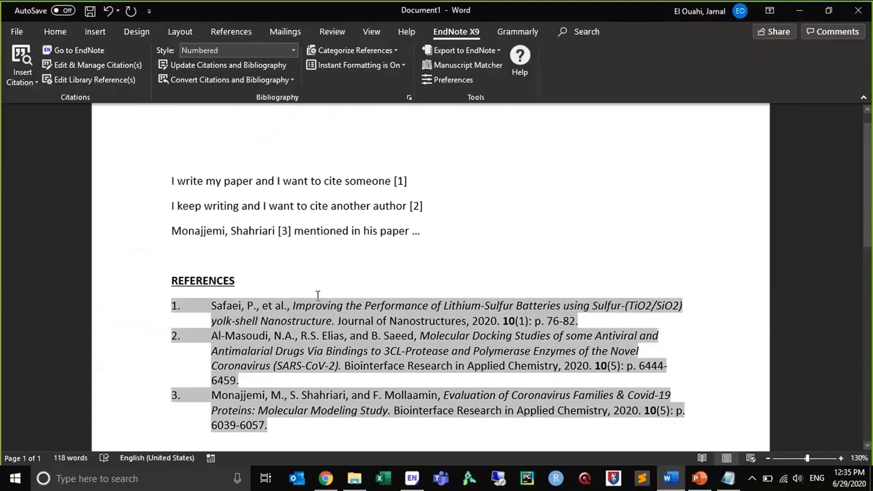
Change the EndNote style to Harvard and select the reformatted reference list
left_click(293, 50)
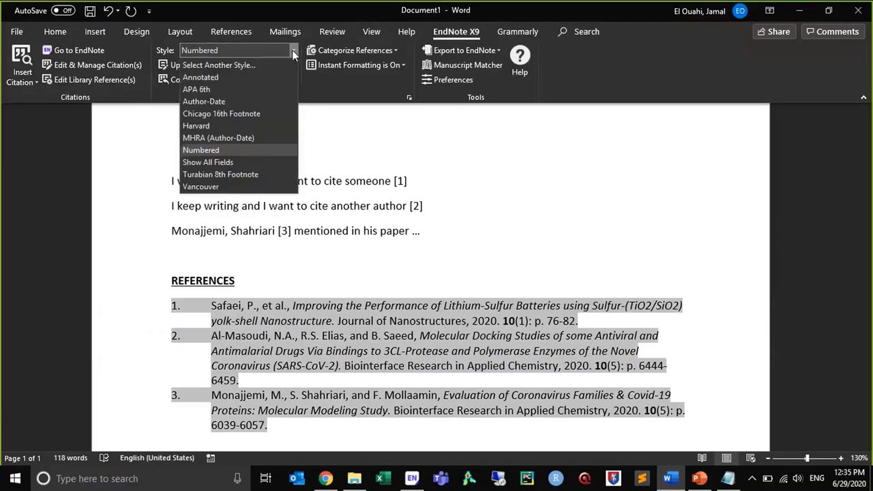
left_click(268, 125)
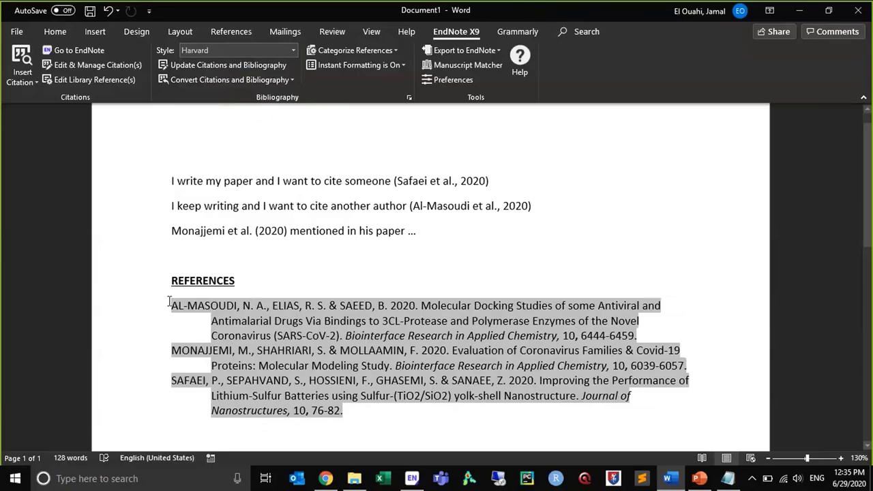
left_click_drag(170, 301, 429, 437)
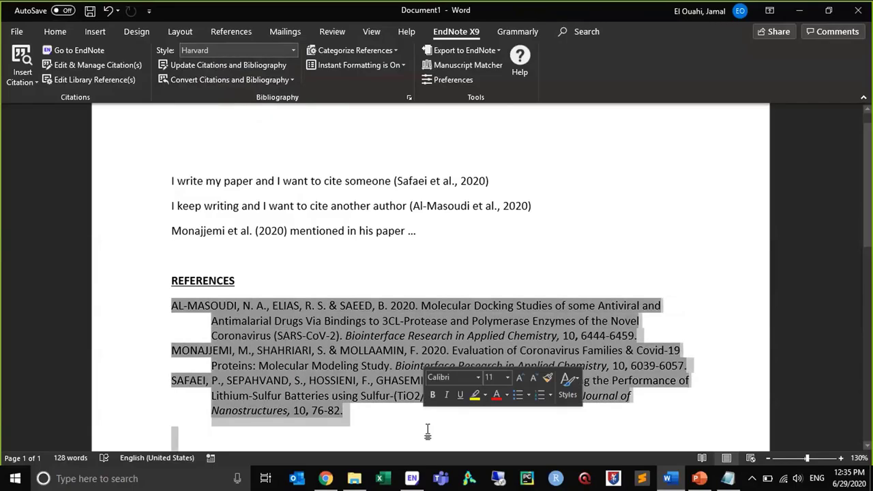
left_click(428, 432)
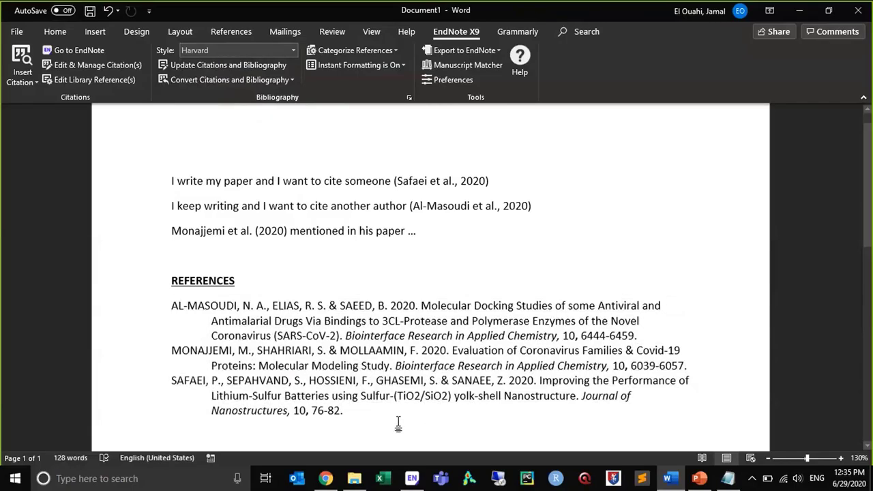
left_click_drag(399, 423, 173, 302)
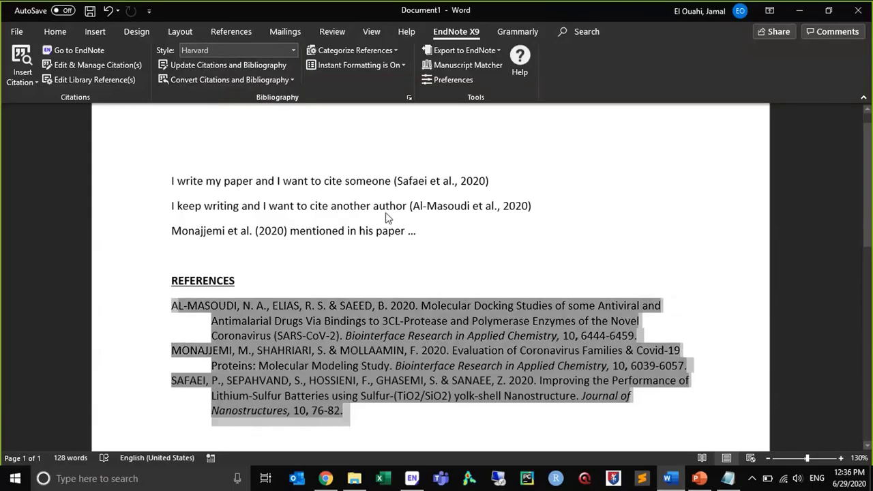
Convert the citations and bibliography to plain text, first saving the original as "I write my paper and I want to cite someone.docx" to the Desktop
left_click(491, 182)
mouse_move(393, 180)
left_mouse_down()
mouse_move(290, 166)
mouse_move(174, 180)
left_mouse_up()
left_click(428, 180)
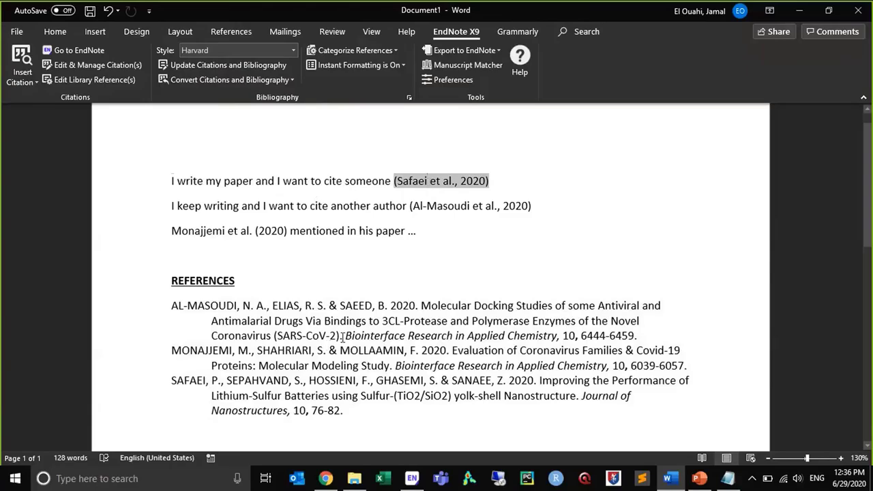
left_click(291, 80)
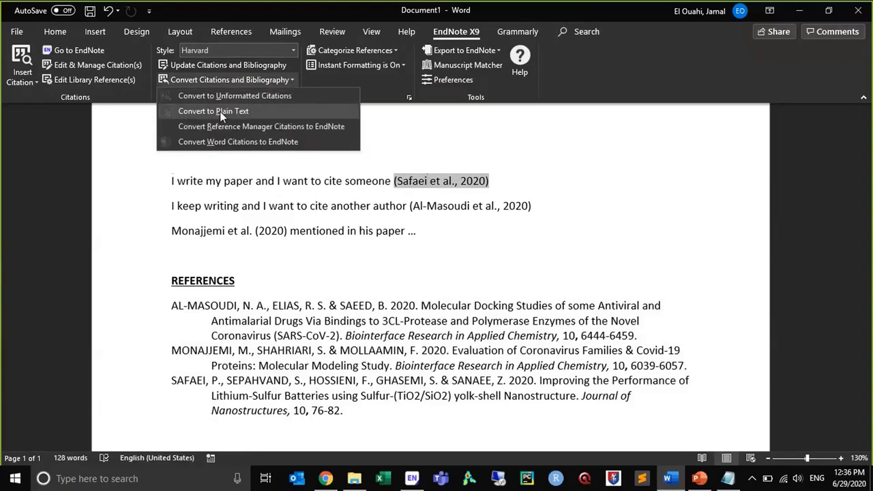
left_click(220, 111)
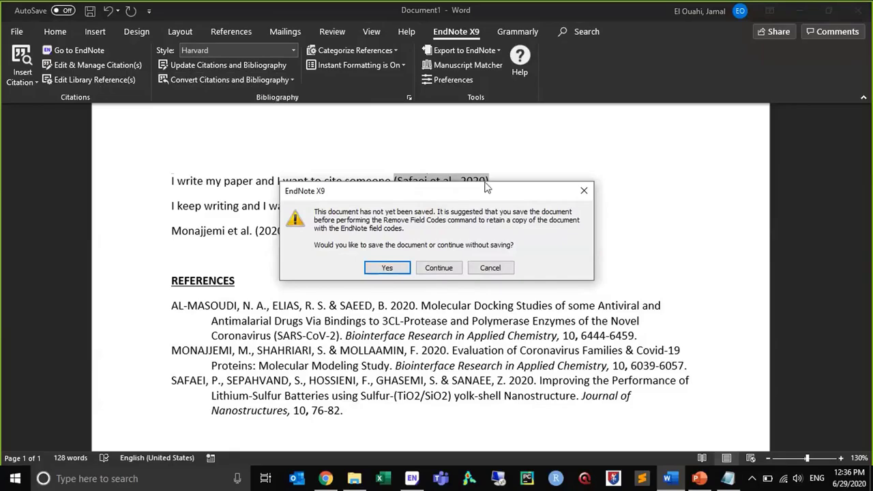
left_click(387, 268)
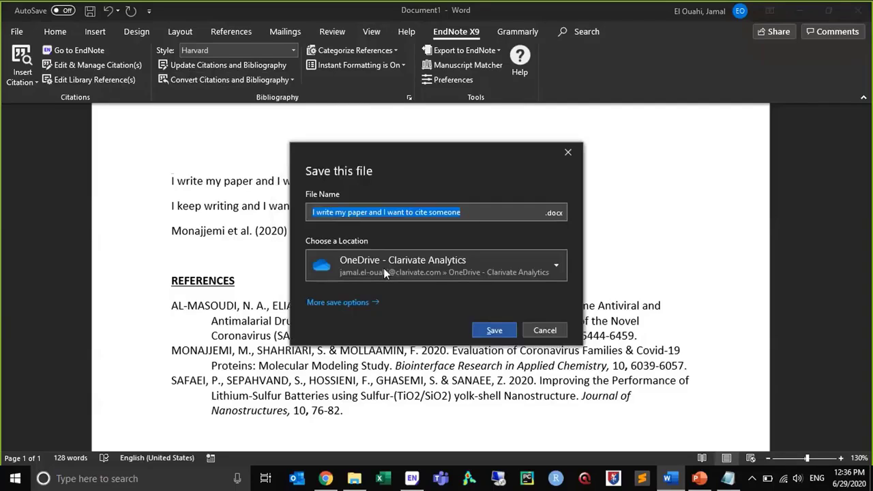
left_click(345, 275)
left_click(362, 82)
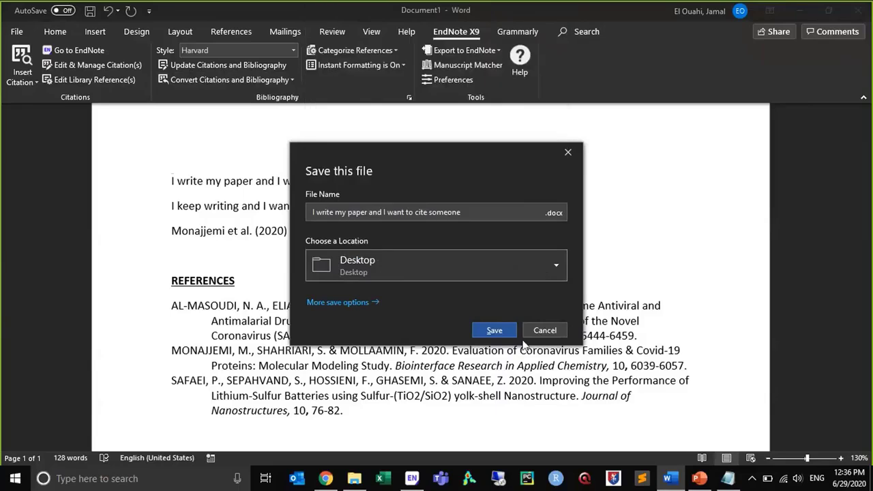
left_click(490, 331)
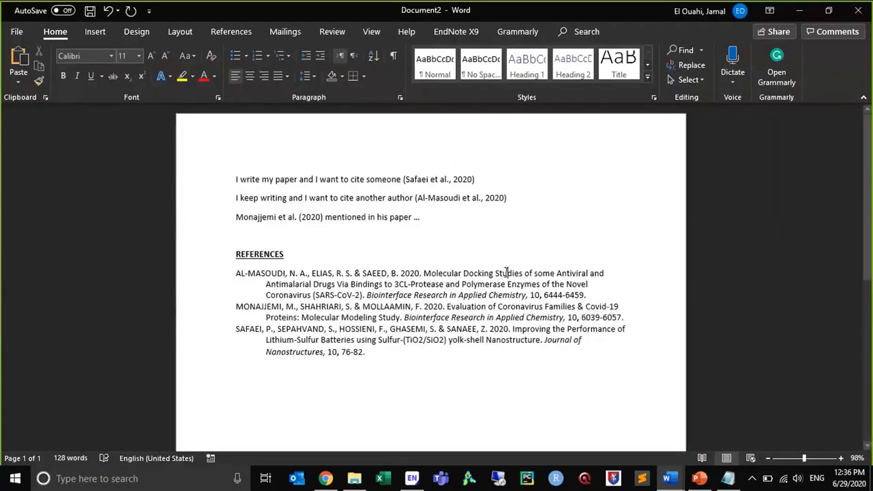
Zoom in on the plain-text copy and examine the first sentence's citation for remaining EndNote field codes
left_click(842, 464)
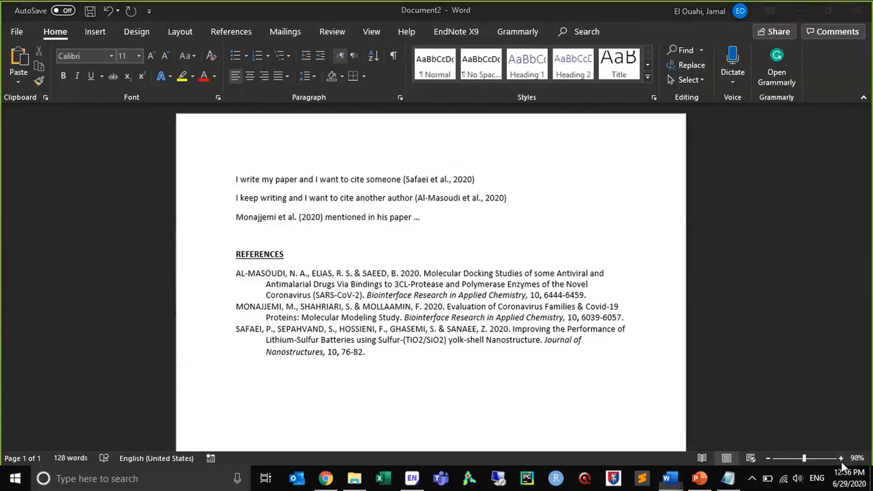
left_click(841, 458)
left_click(841, 459)
left_click(841, 458)
left_click(842, 459)
left_click(842, 458)
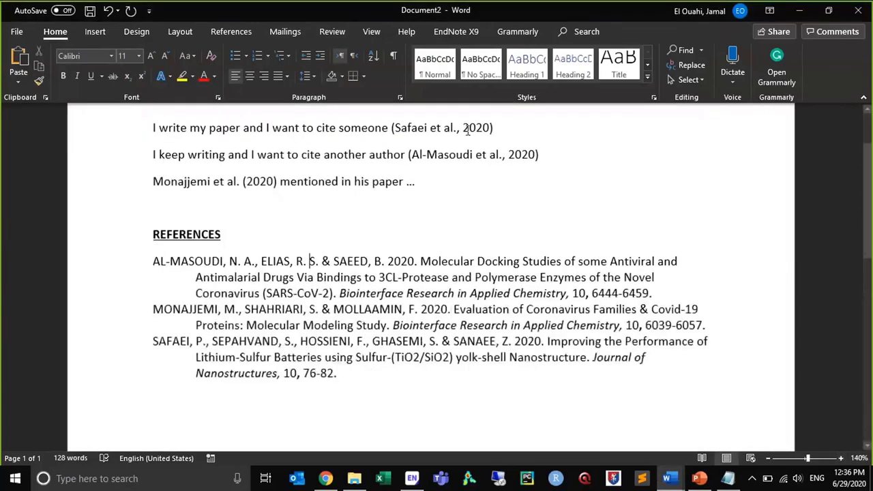
left_click(419, 129)
left_click_drag(397, 130, 552, 135)
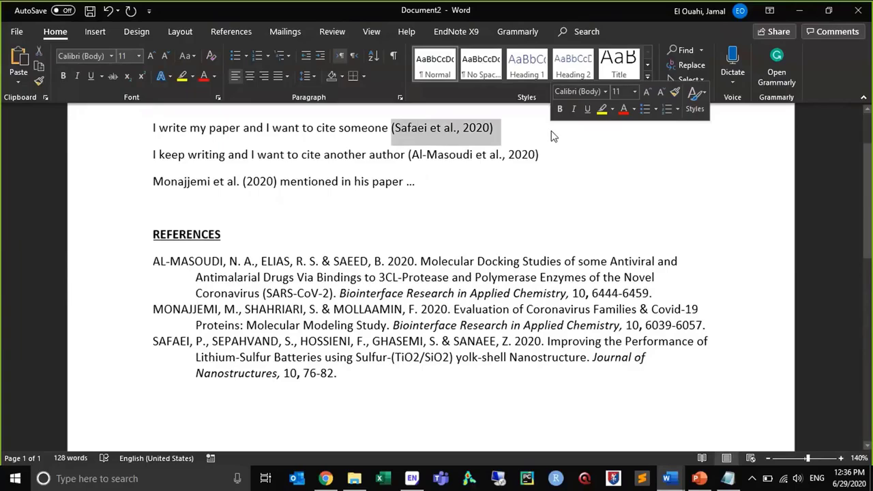
left_click(437, 162)
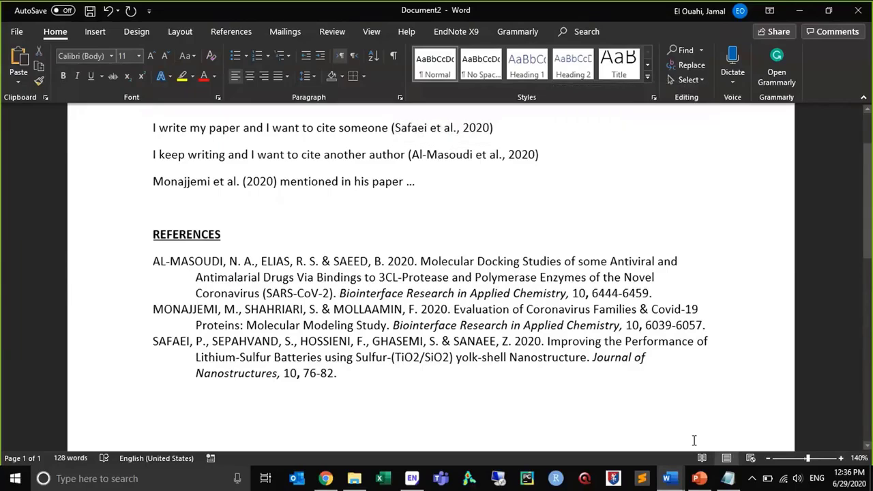
Return to the saved original document and check its first citation and reference list for EndNote field codes
left_click(668, 478)
left_click(586, 418)
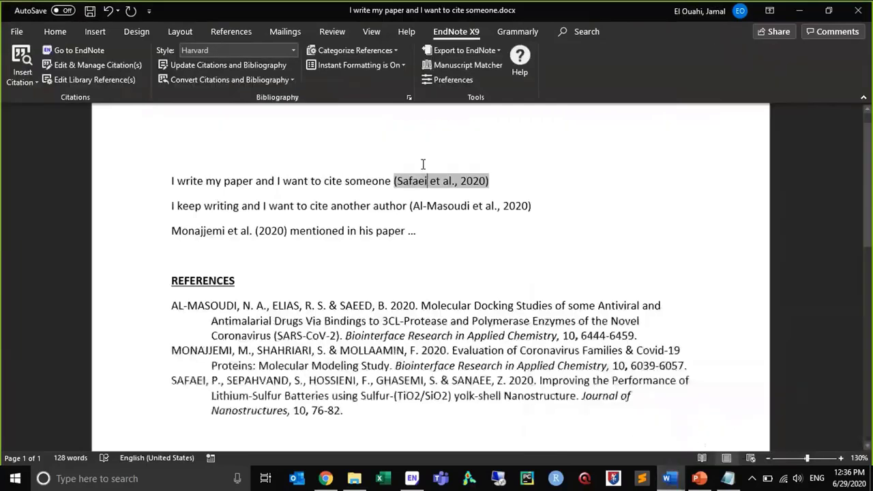
left_click(410, 335)
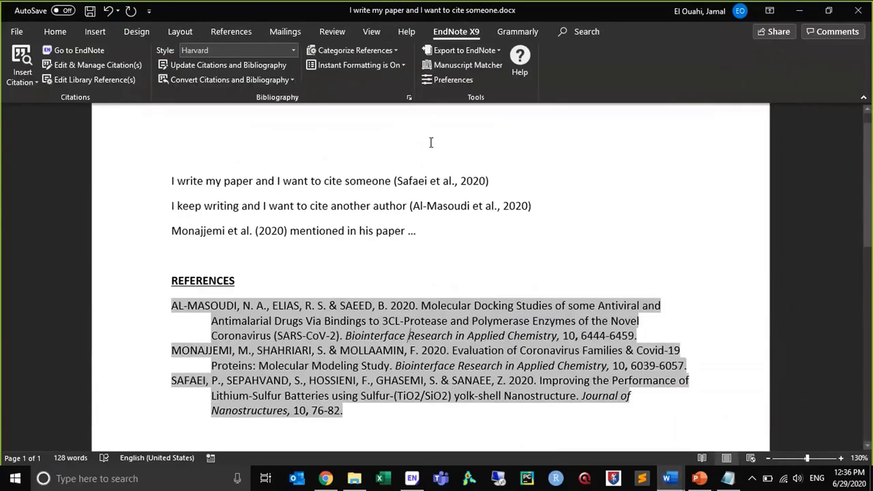
left_click(414, 179)
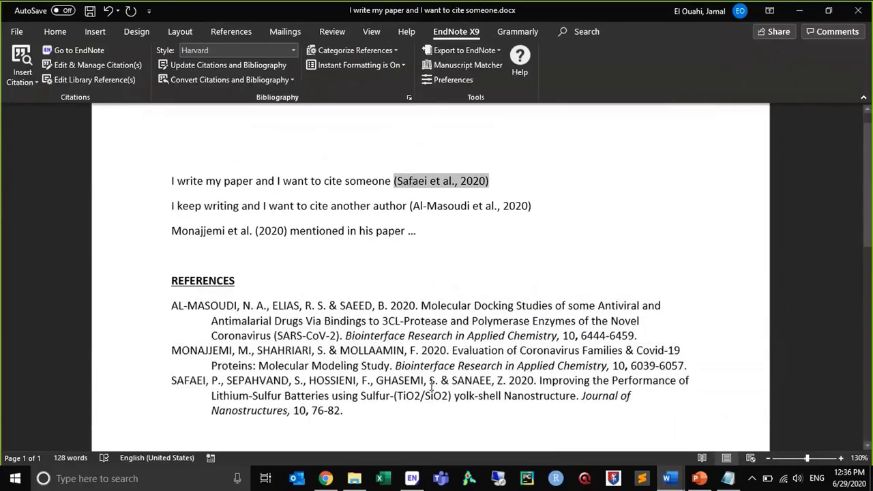
left_click(431, 386)
Format the citations and reference list of the saved document in the APA 7th style from the full EndNote style list
left_click(293, 51)
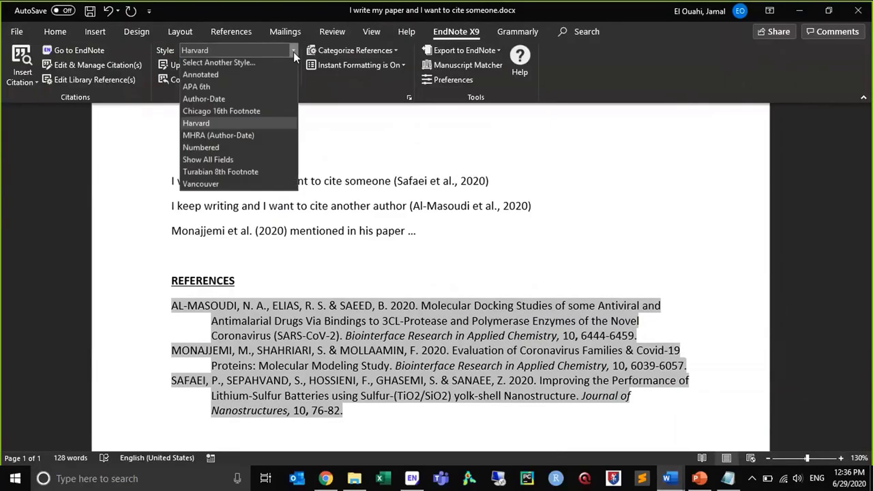
left_click(285, 61)
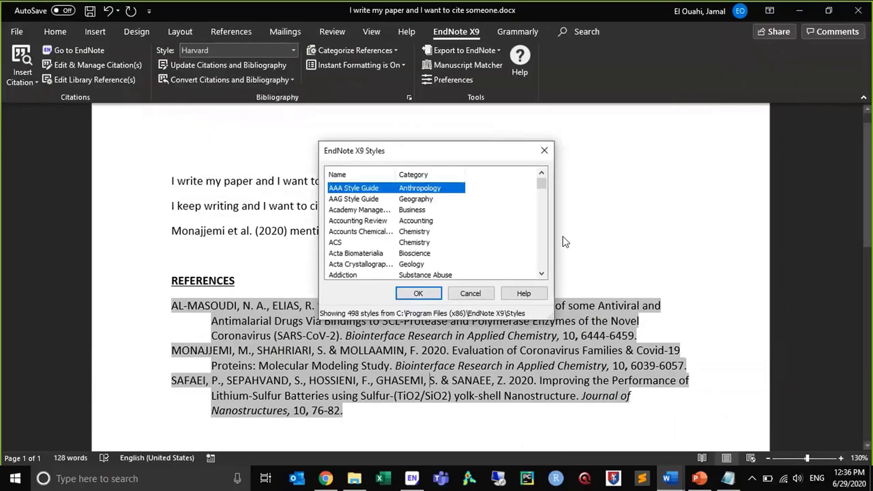
scroll(541, 246, "down", 10)
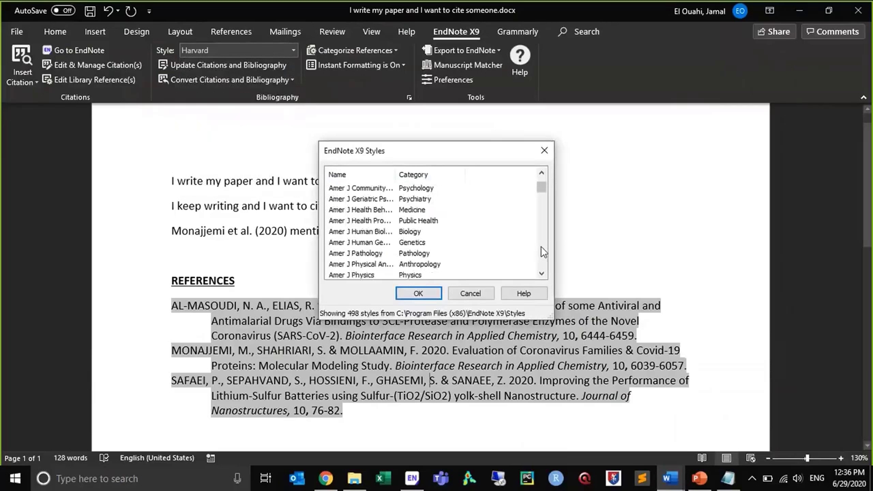
scroll(541, 247, "down", 10)
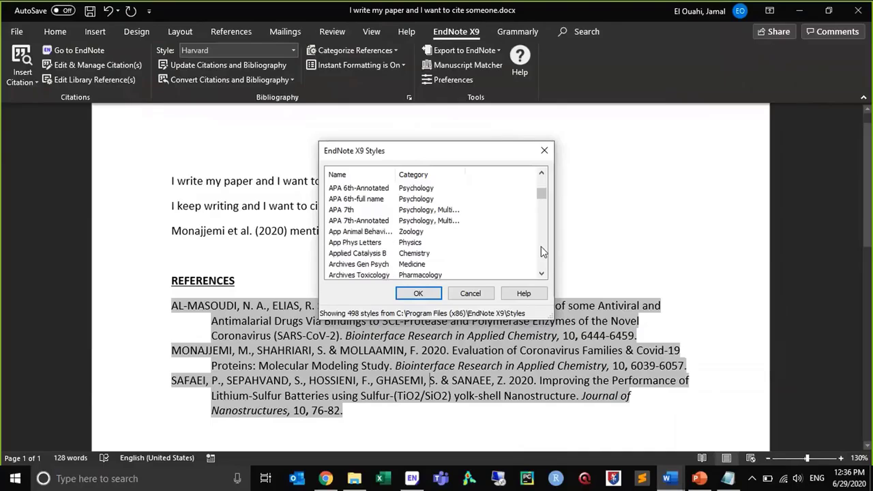
left_click(339, 212)
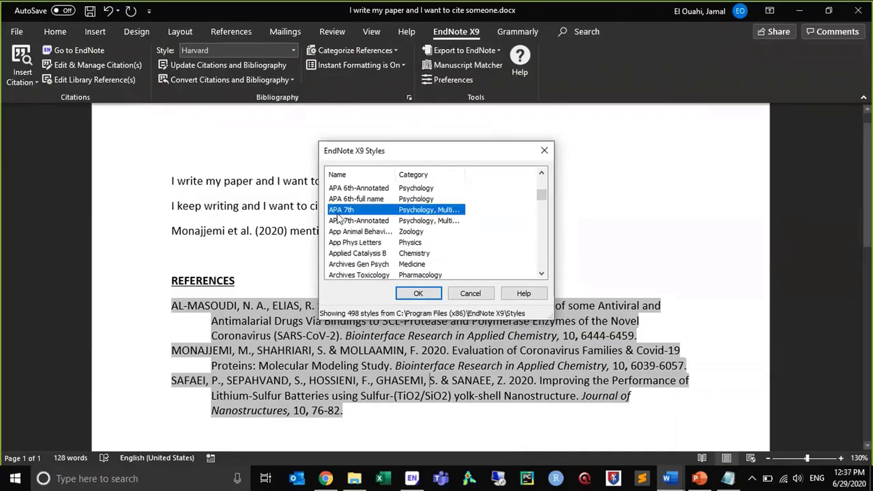
left_click(413, 294)
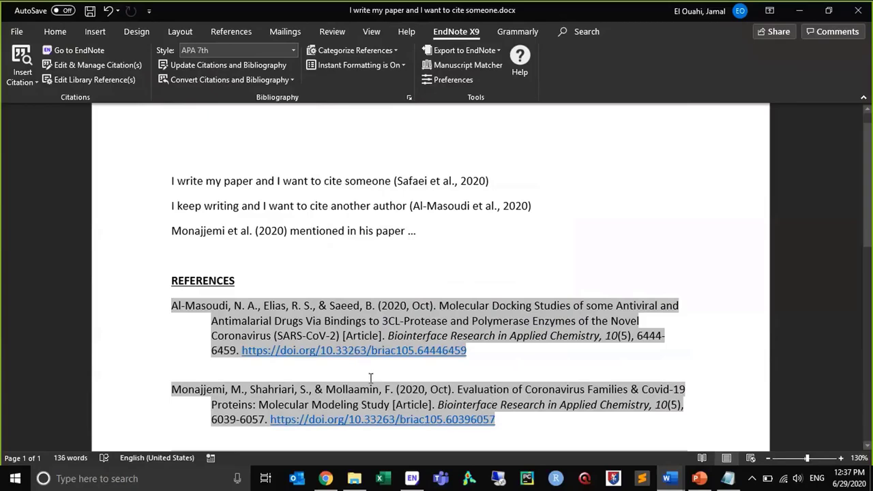
Switch to Chrome, load endnote.com and go to the output styles page in its downloads section
left_click(321, 483)
left_click(527, 39)
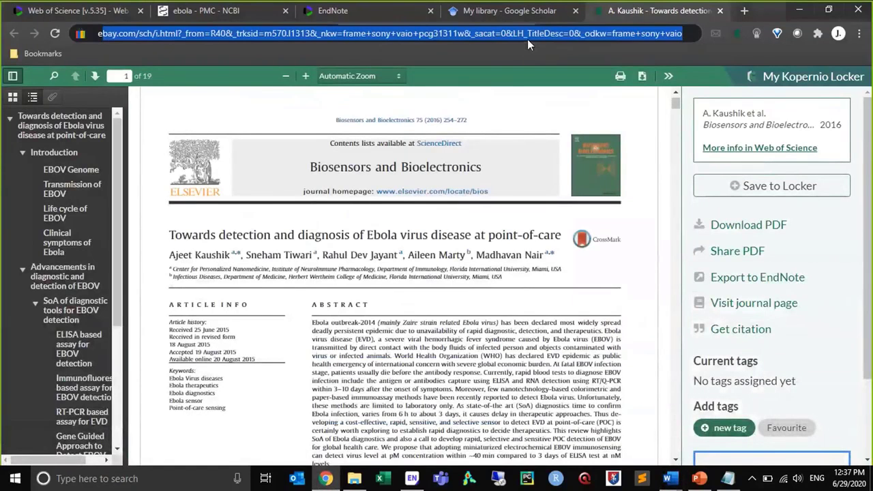
type("endnote.com")
key("Return")
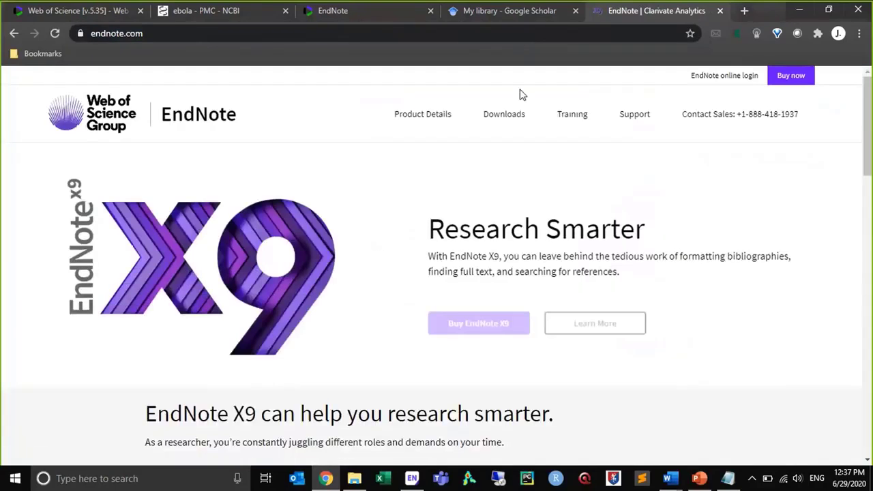
left_click(517, 116)
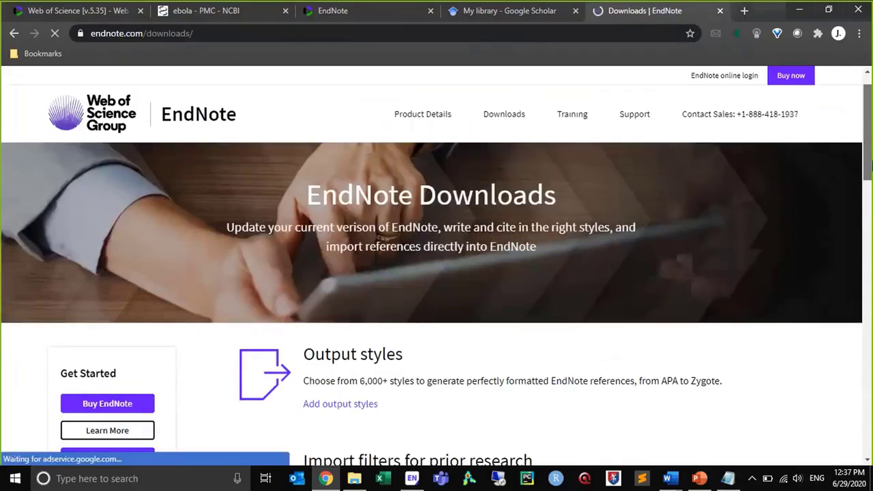
scroll(870, 164, "down", 5)
scroll(652, 217, "up", 3)
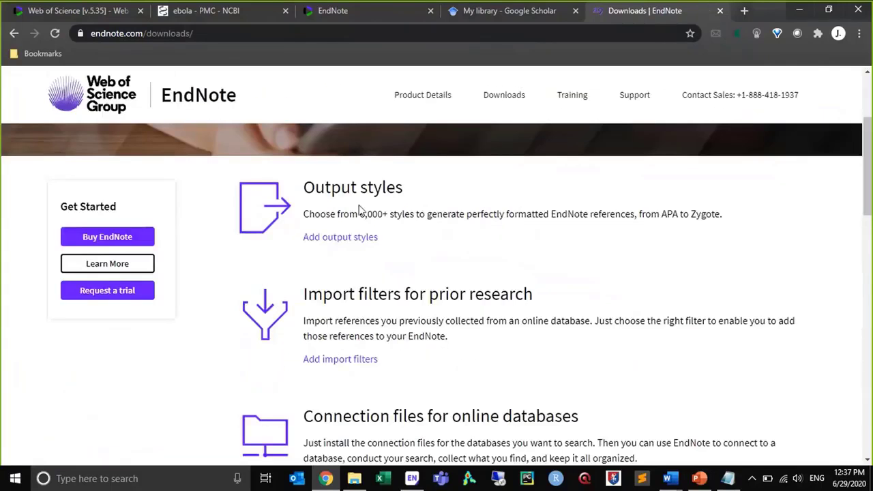
left_click(313, 238)
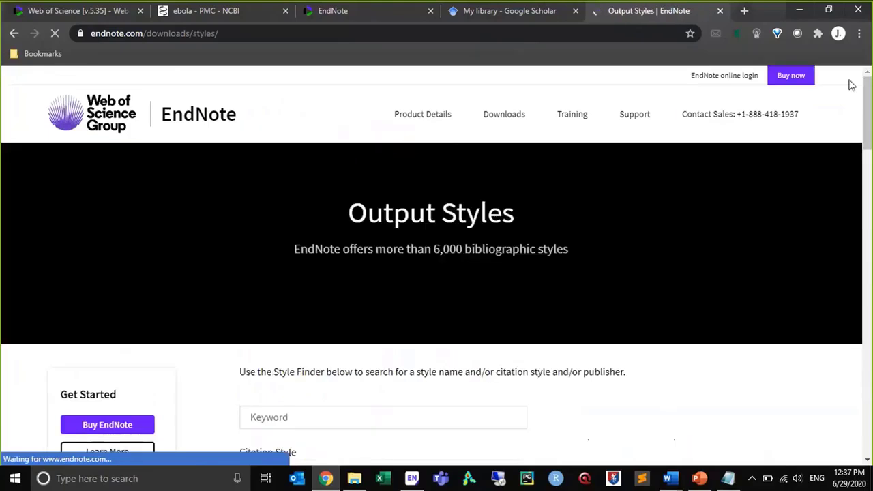
Search the output styles for "APA" and look through the downloadable styles and the page's download options
left_click_drag(869, 101, 868, 135)
left_click(458, 191)
type("APA")
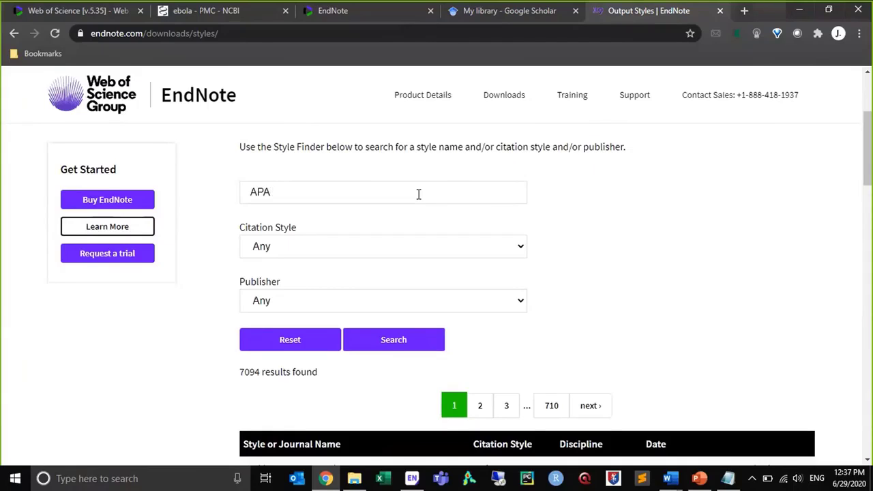
key("Return")
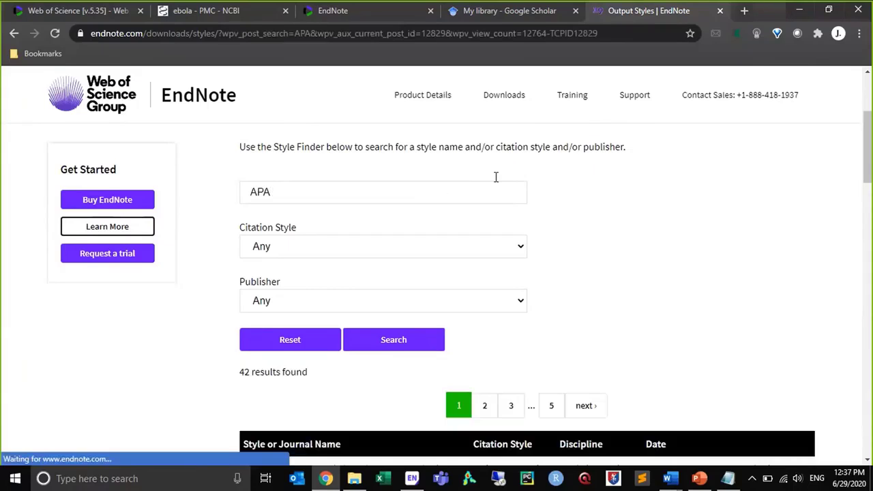
left_click_drag(867, 128, 871, 192)
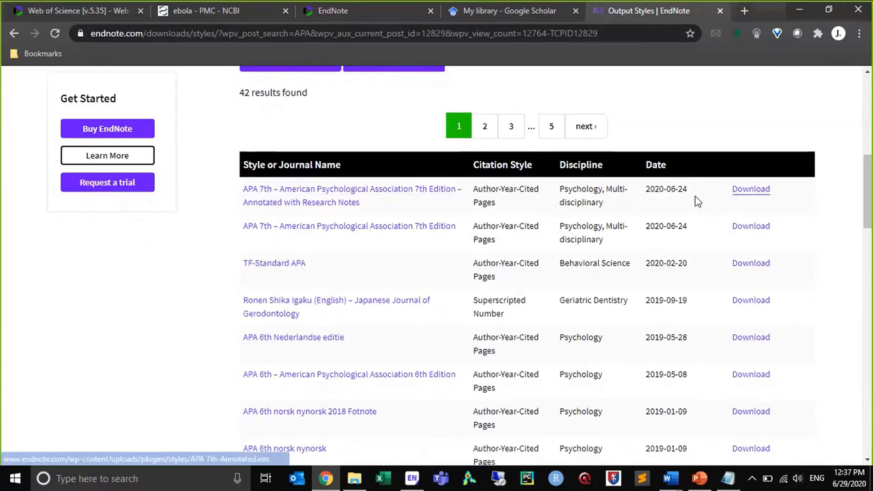
left_click_drag(867, 174, 866, 130)
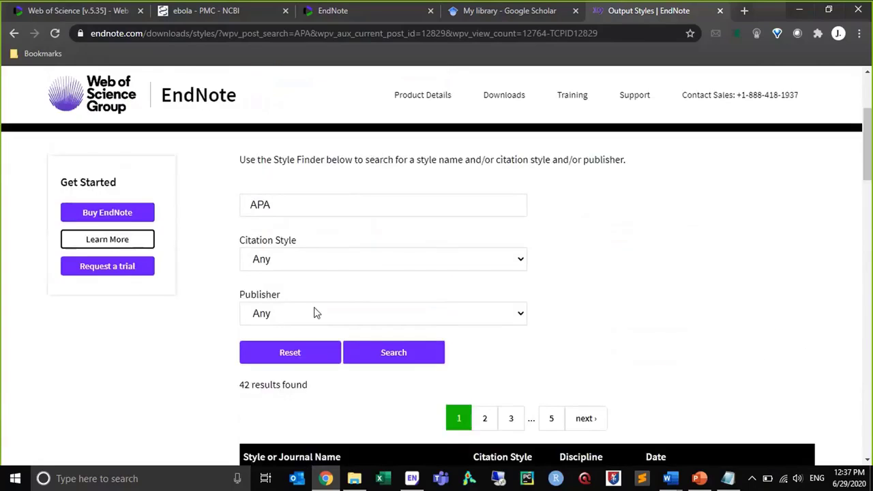
left_click_drag(869, 146, 832, 91)
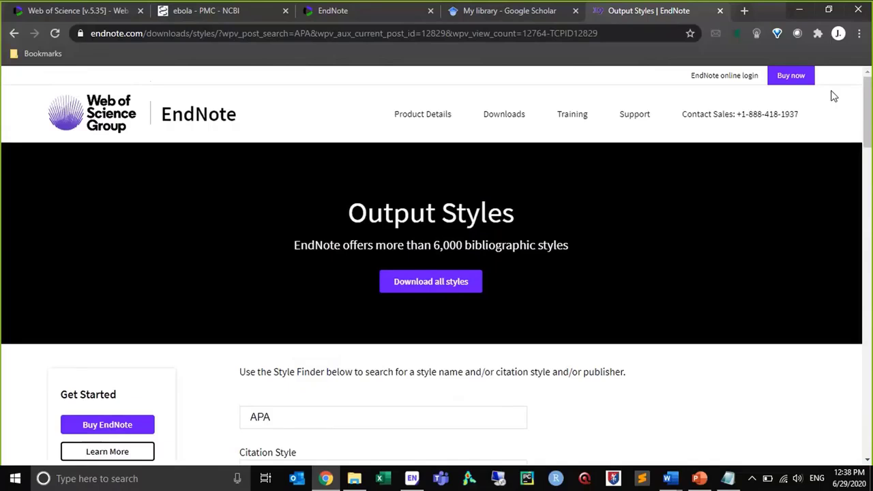
Close the EndNote output styles page and the Google Scholar library page
left_click(721, 13)
left_click(606, 11)
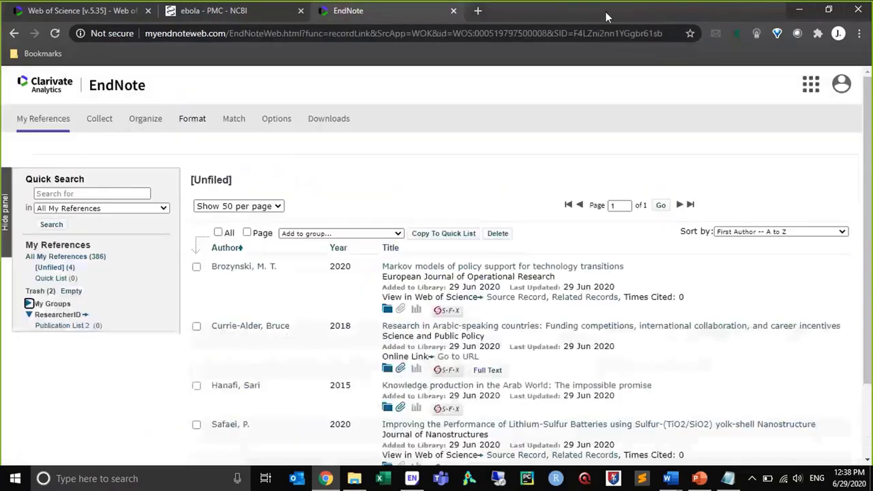
Switch to EndNote, close My EndNote Library, open the cwts.enl library and collapse its CWTS group set
mouse_move(723, 483)
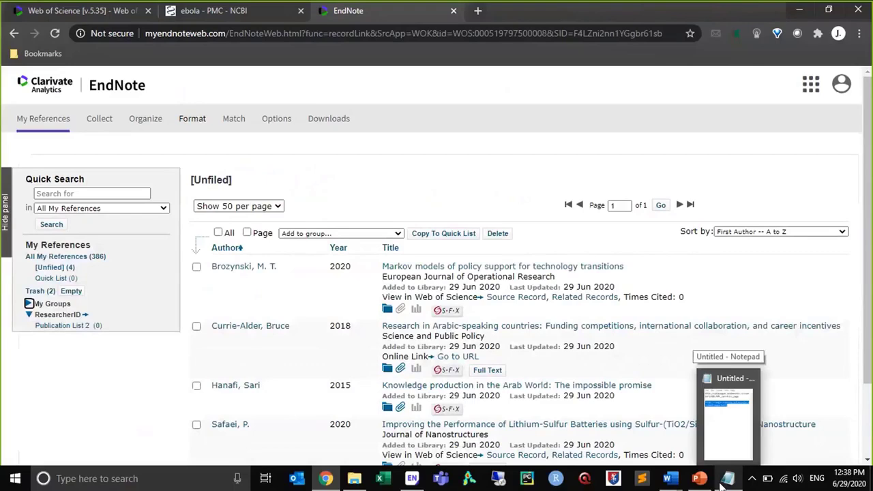
left_click(411, 481)
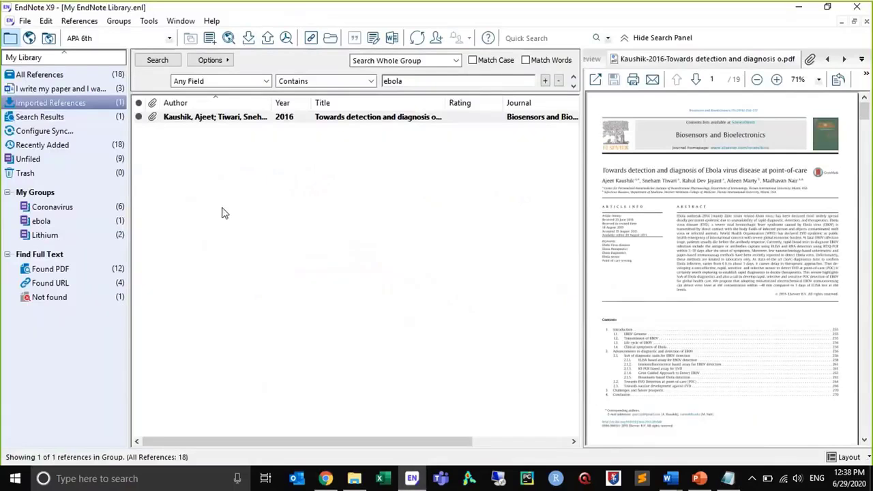
left_click(867, 22)
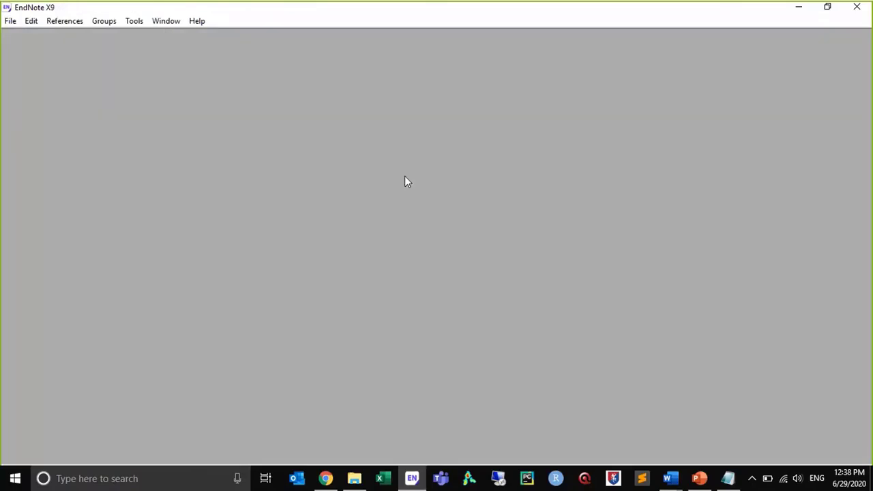
left_click(10, 20)
mouse_move(30, 80)
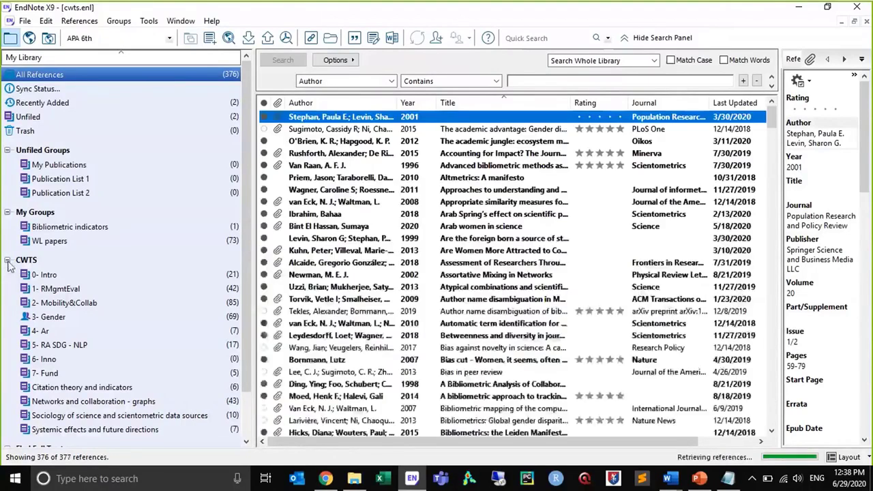
left_click(10, 260)
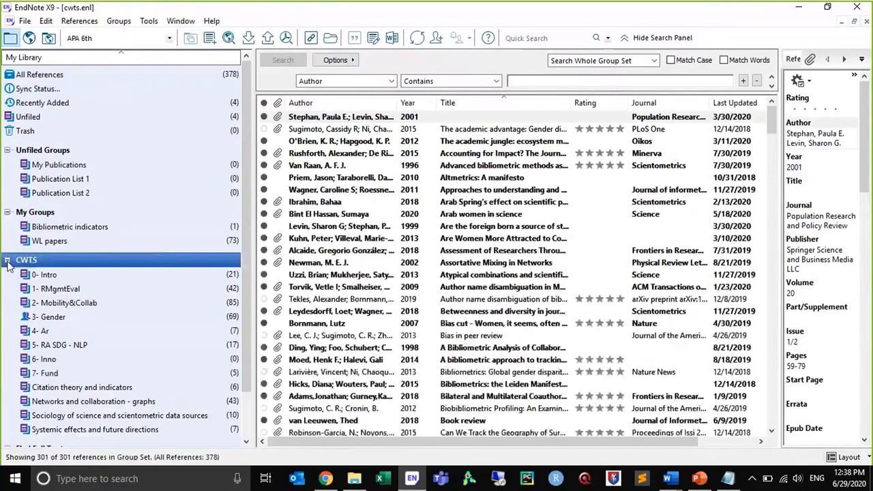
Open the Vancouver output style for editing from the style manager
left_click(46, 20)
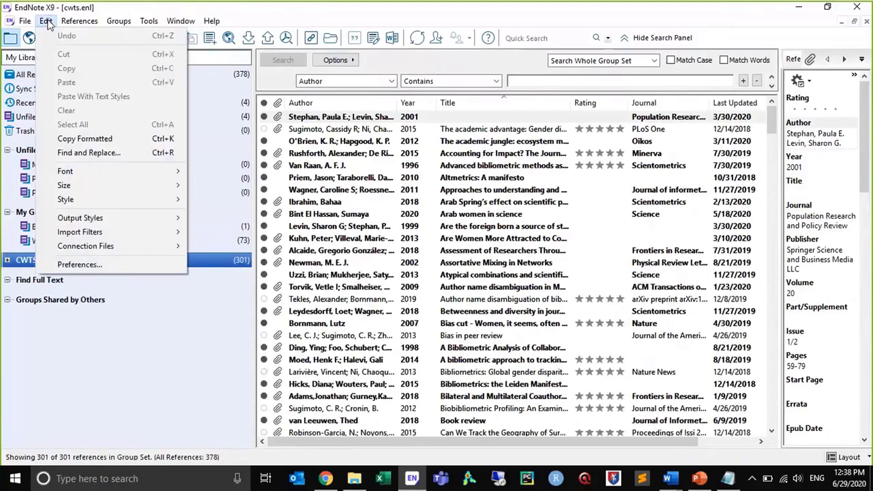
mouse_move(81, 223)
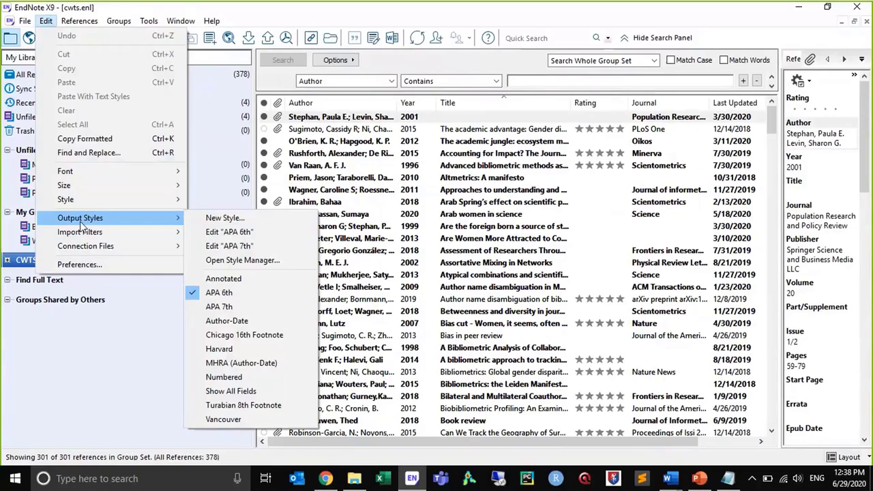
left_click(228, 260)
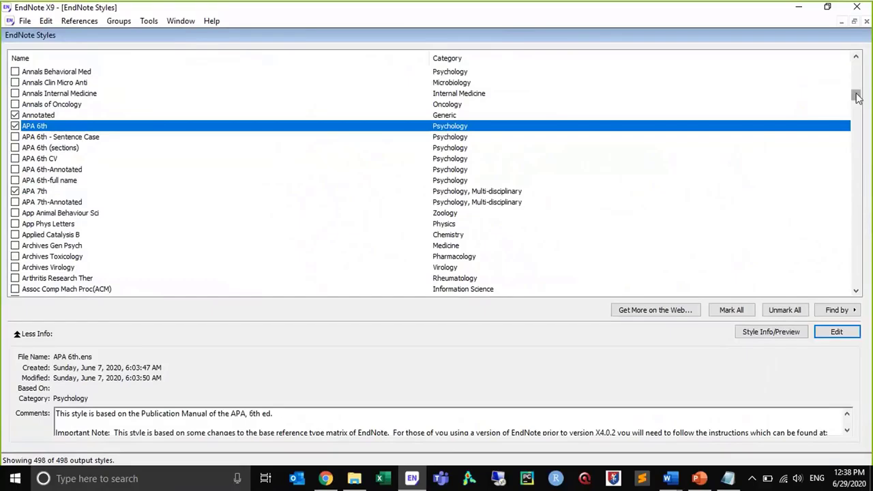
left_click_drag(857, 98, 871, 290)
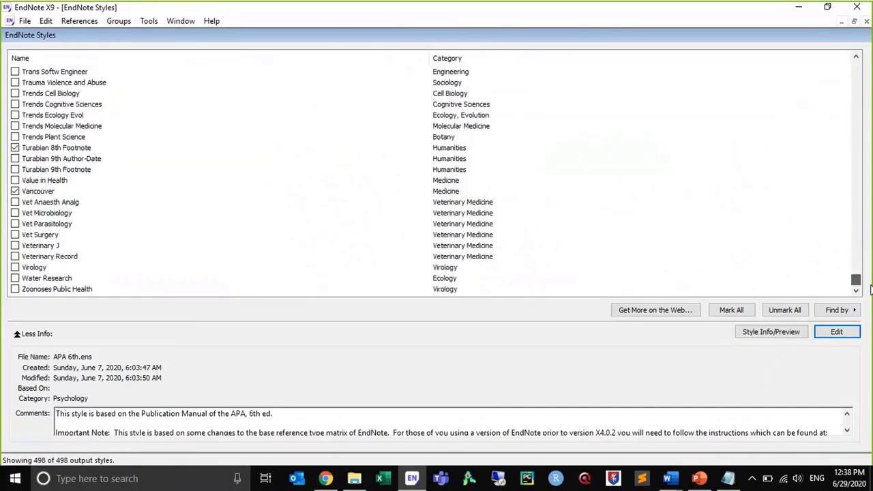
left_click(29, 193)
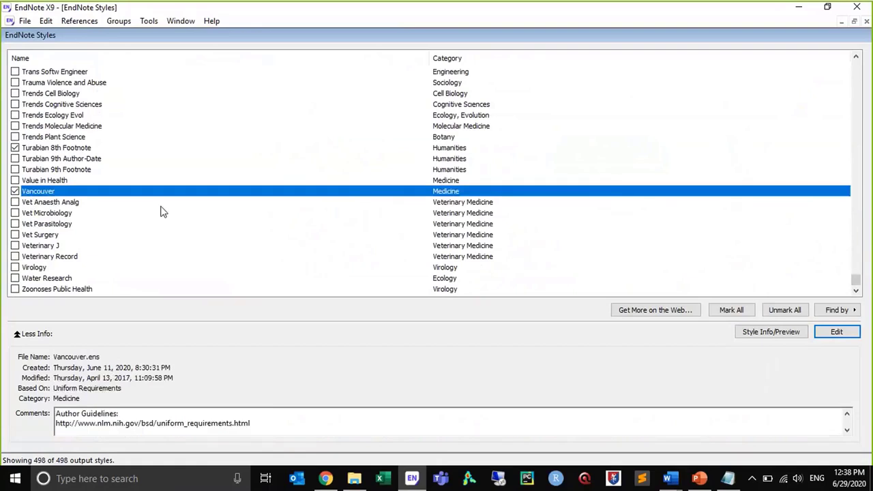
left_click(835, 332)
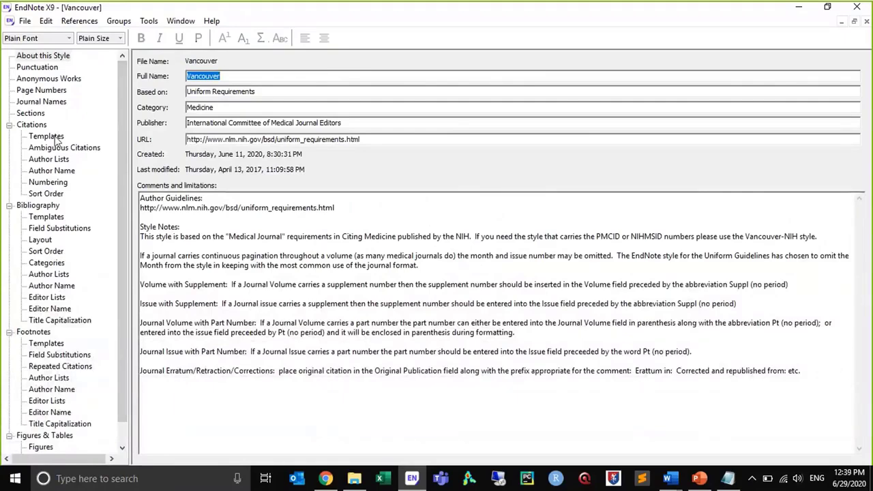
Examine the Vancouver style's author name and author list settings for citations, and its author list settings for the bibliography
left_click(39, 173)
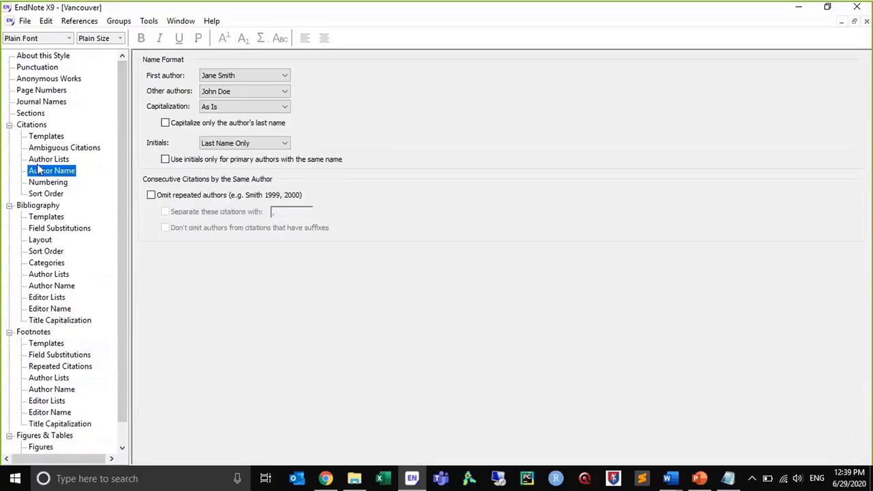
left_click(39, 162)
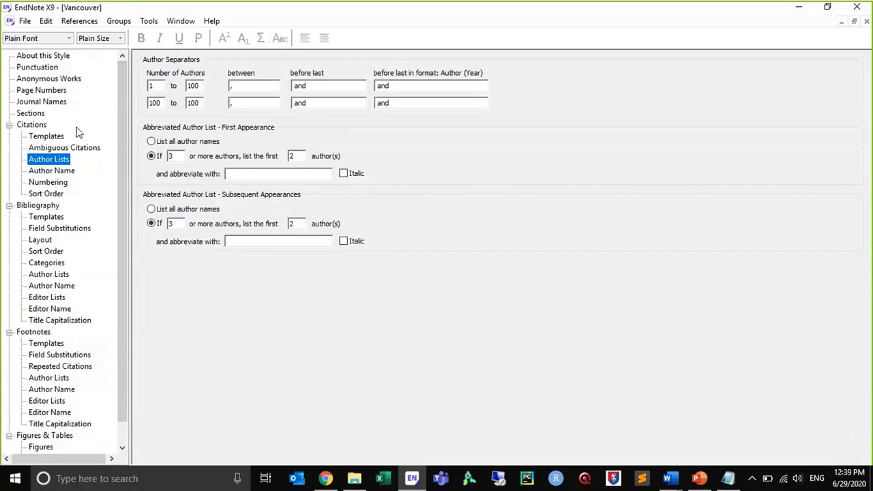
double_click(296, 83)
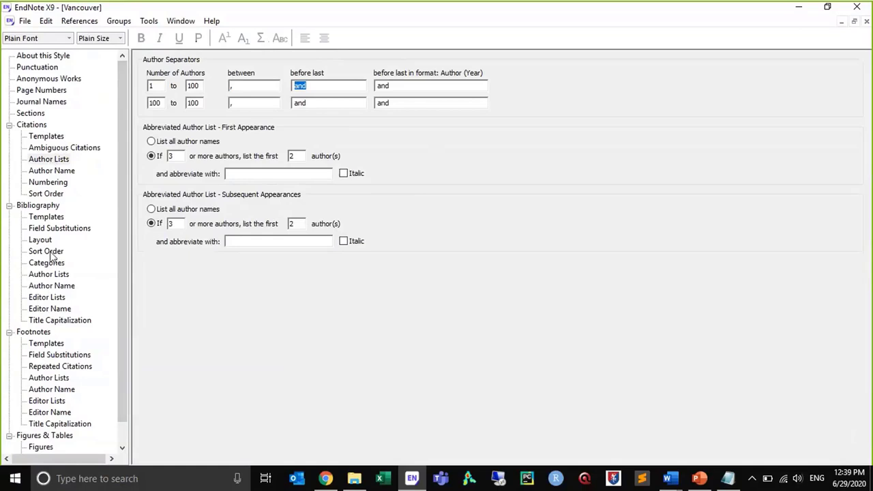
left_click(50, 277)
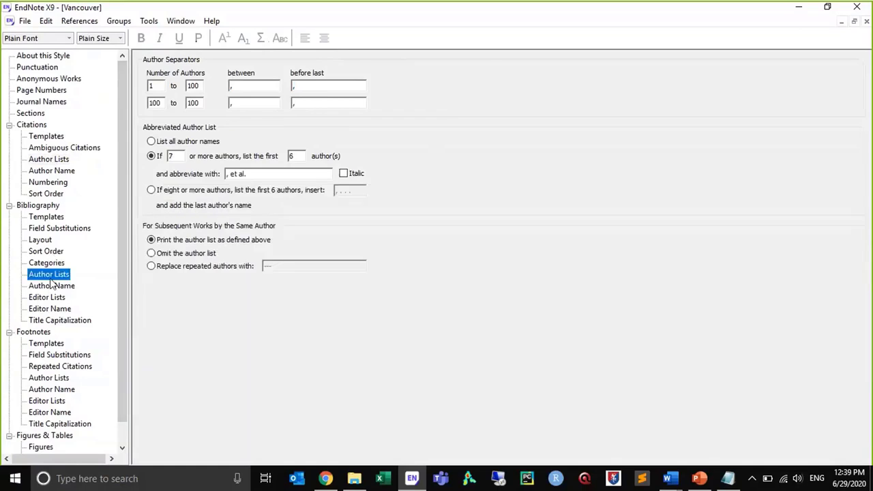
left_click(154, 88)
left_click(40, 174)
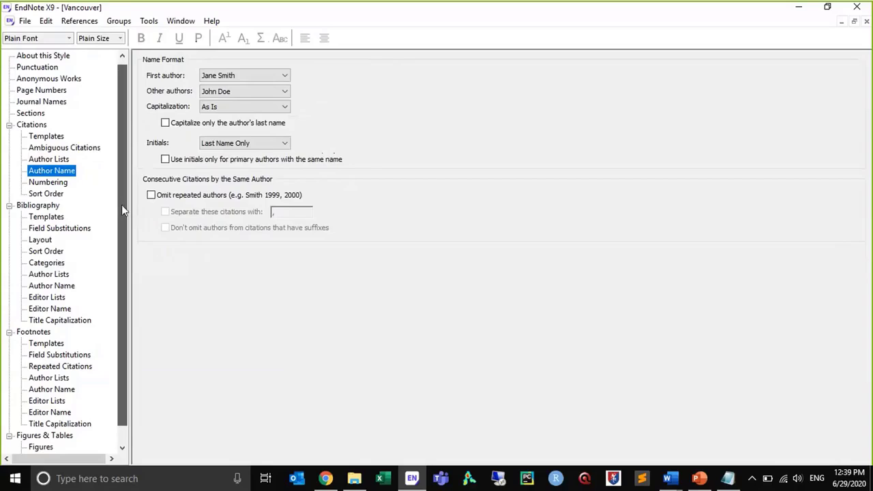
Try the full journal name format in the Vancouver style, and set it back to Abbreviation 1
left_click(58, 103)
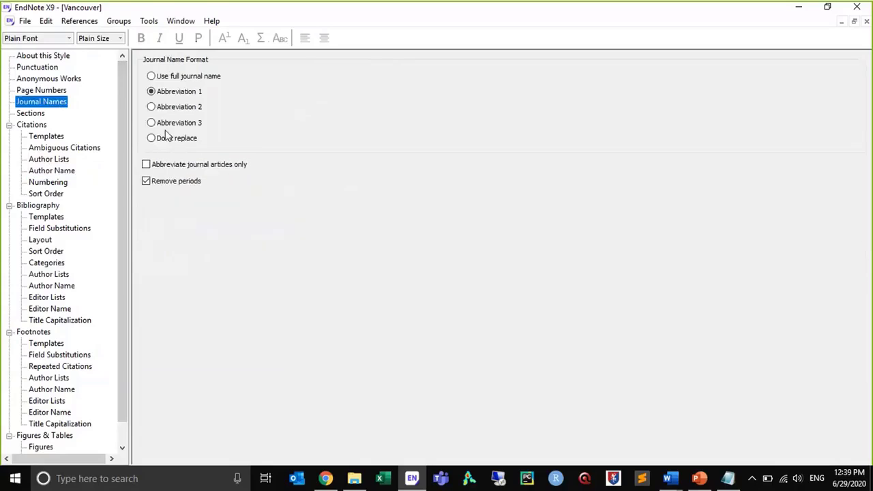
left_click(164, 78)
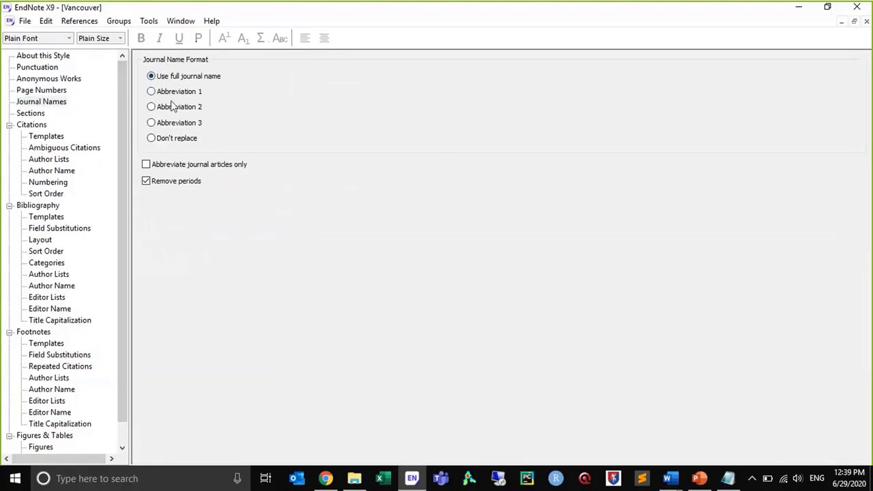
left_click(151, 93)
Try to save the Vancouver style as a copy with a person's first name added to the style name
left_click(868, 22)
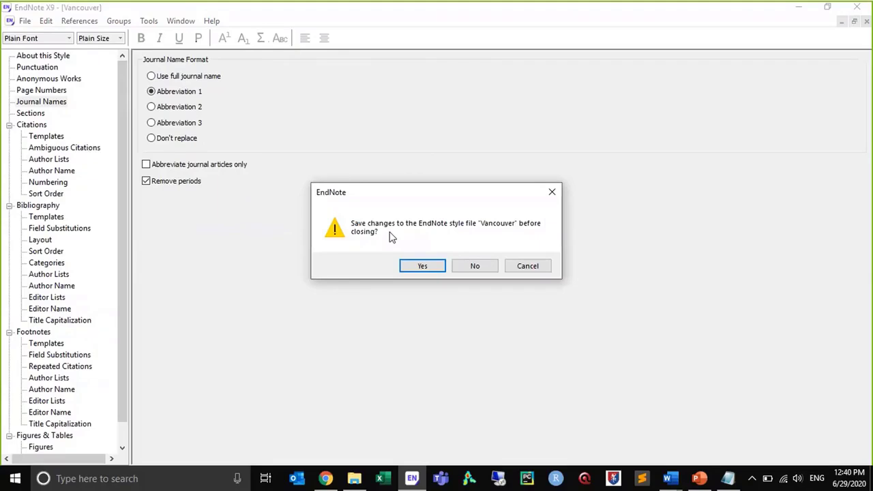
left_click(421, 267)
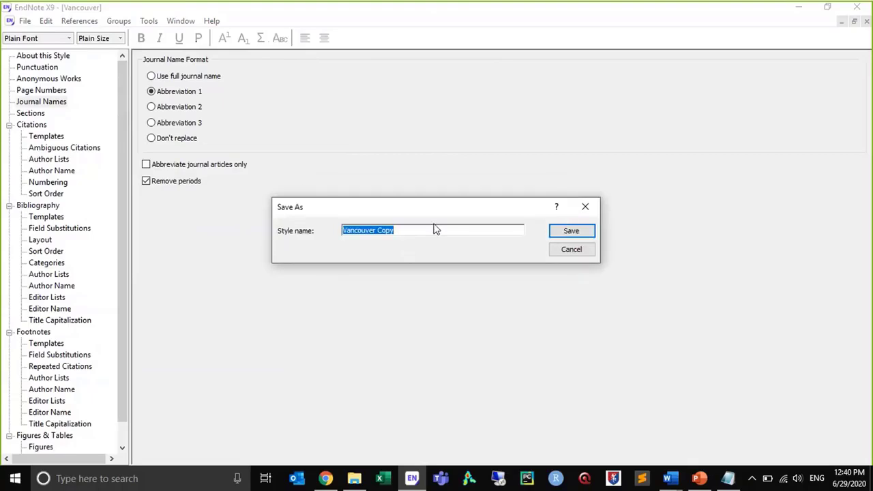
left_click(432, 230)
key("BackSpace")
key("BackSpace")
key("BackSpace")
key("BackSpace")
key("BackSpace")
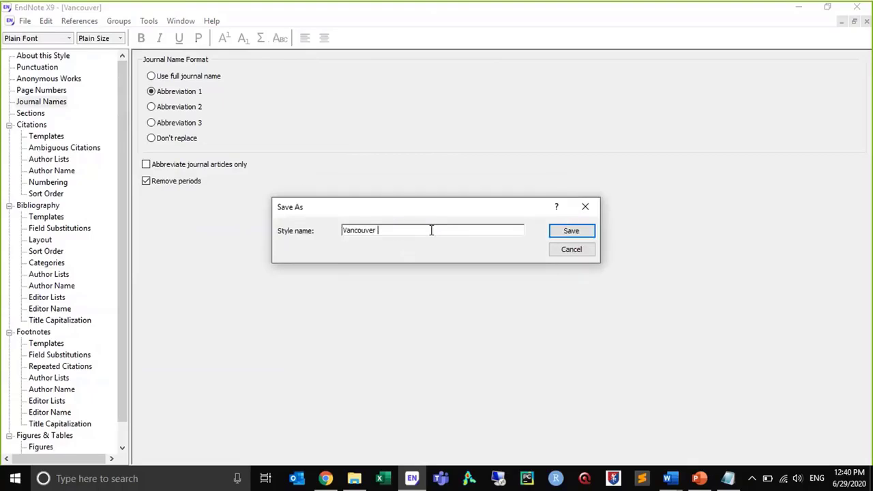
type("Jamal")
left_click(566, 249)
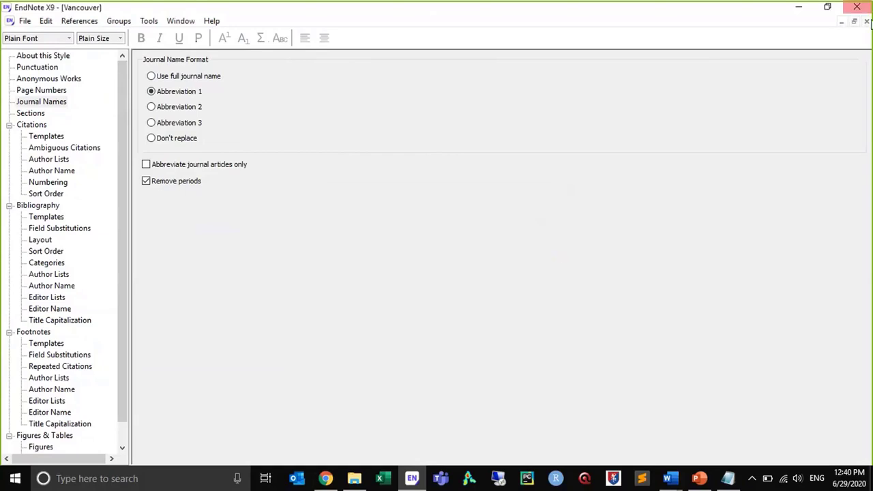
Close the Vancouver style without saving its changes and leave the style manager
left_click(867, 22)
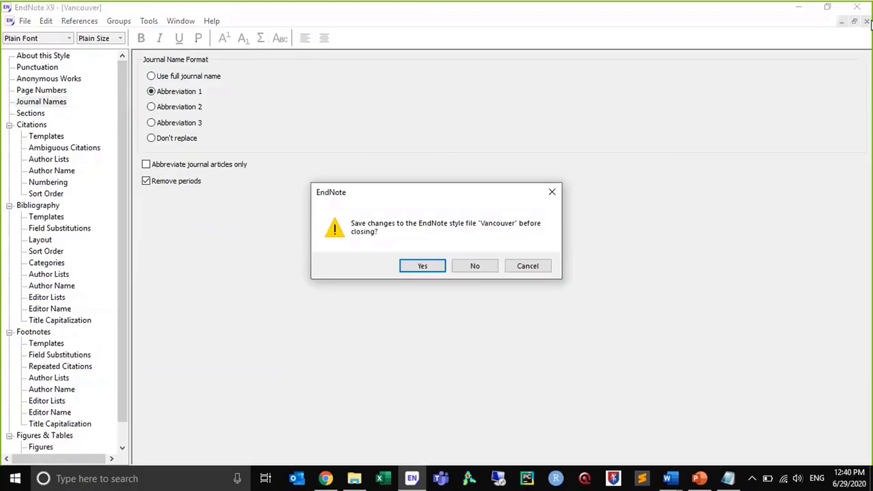
left_click(459, 266)
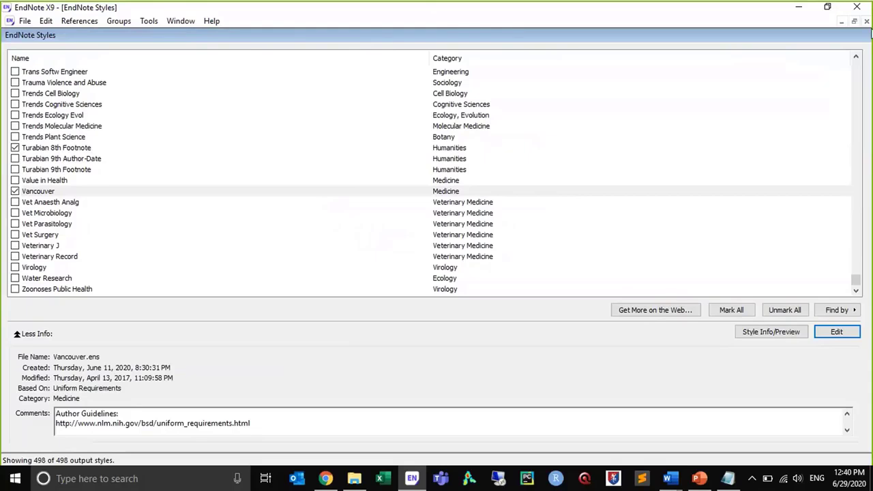
left_click(867, 21)
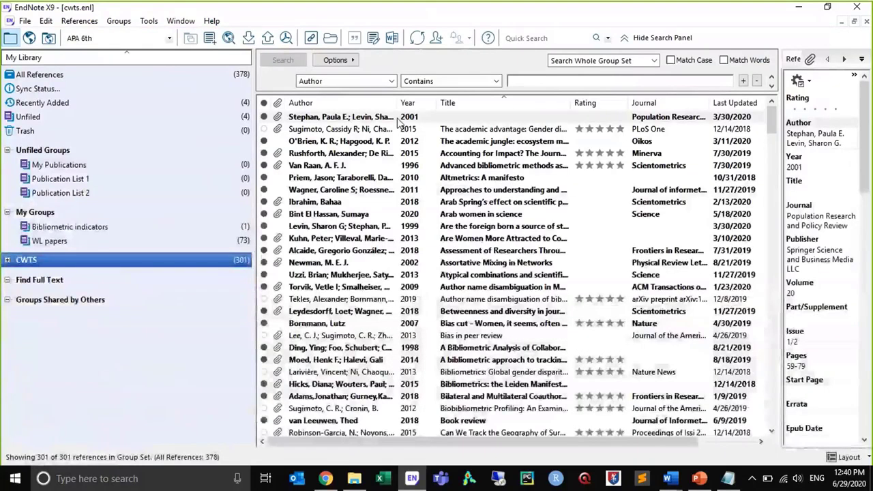
Examine the Find Full Text options in the EndNote preferences and close the preferences without changes
left_click(46, 20)
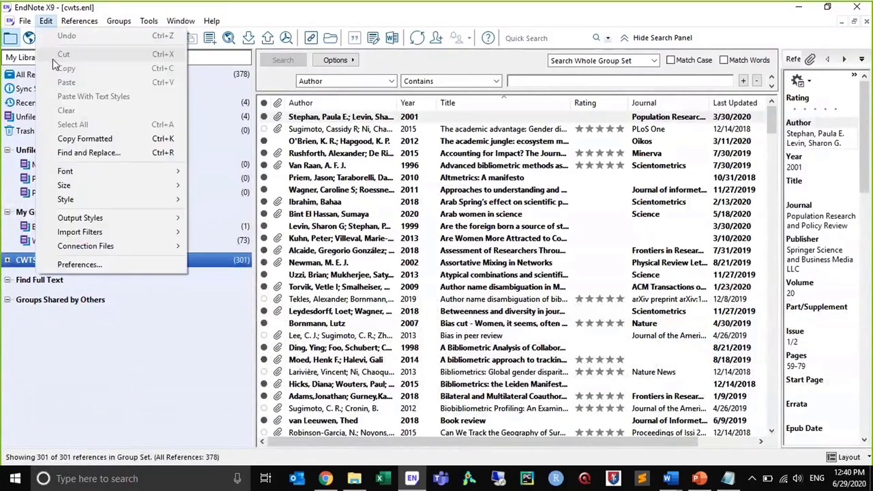
left_click(77, 266)
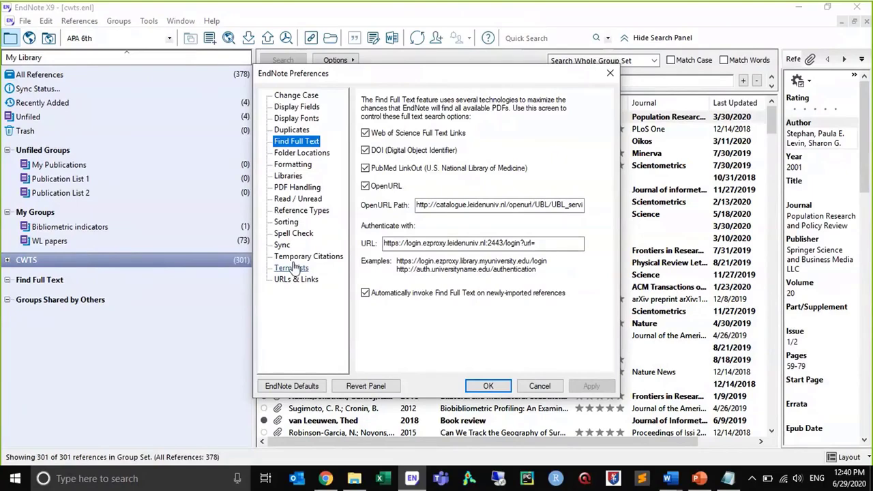
left_click(328, 479)
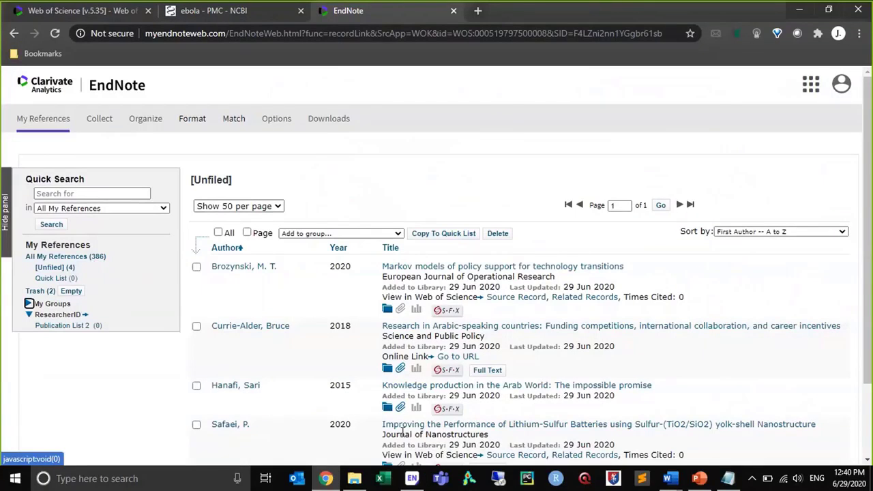
left_click(412, 478)
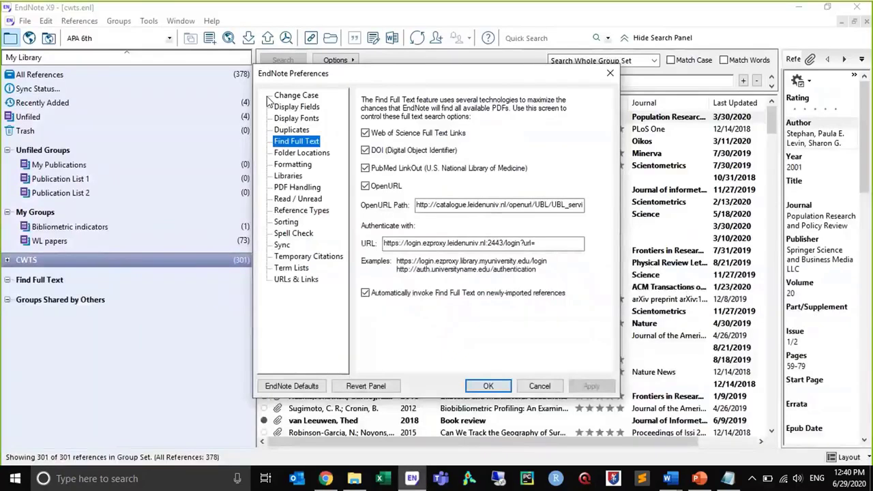
left_click(610, 73)
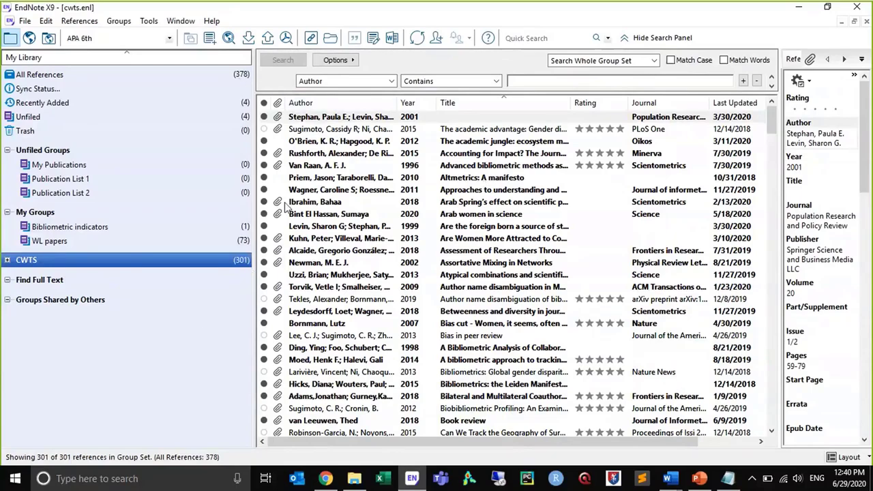
left_click(325, 478)
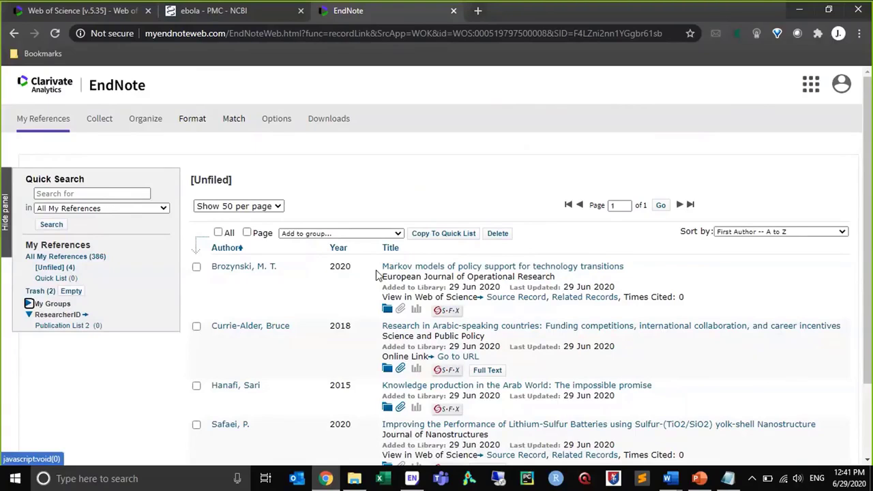
left_click(411, 481)
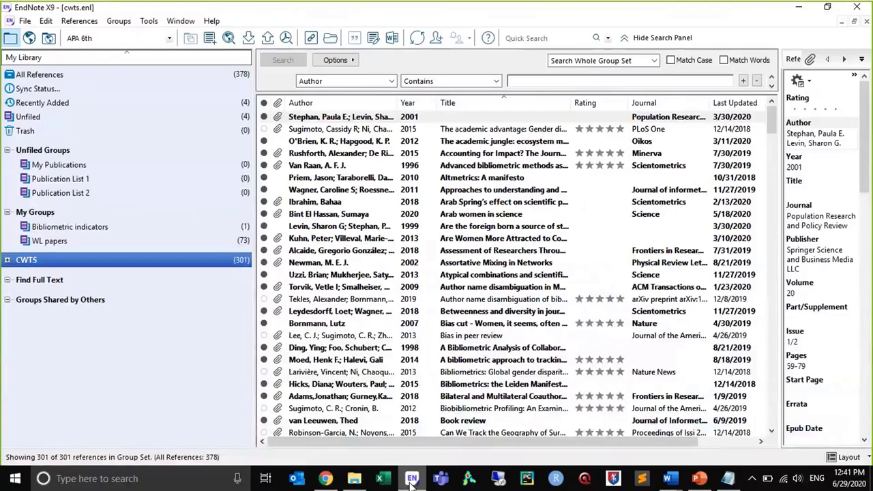
left_click(411, 481)
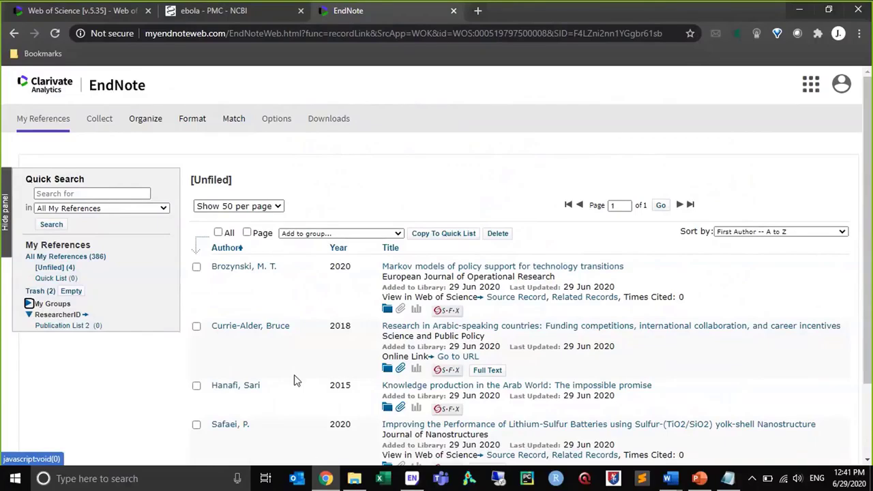
left_click(412, 480)
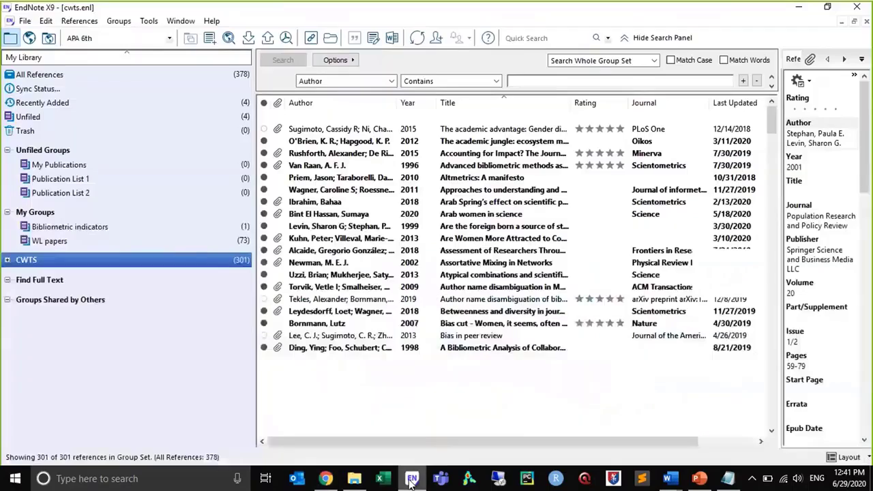
Examine the Sync options in the EndNote preferences, close the preferences without changes, and locate the Sync Library command
left_click(46, 21)
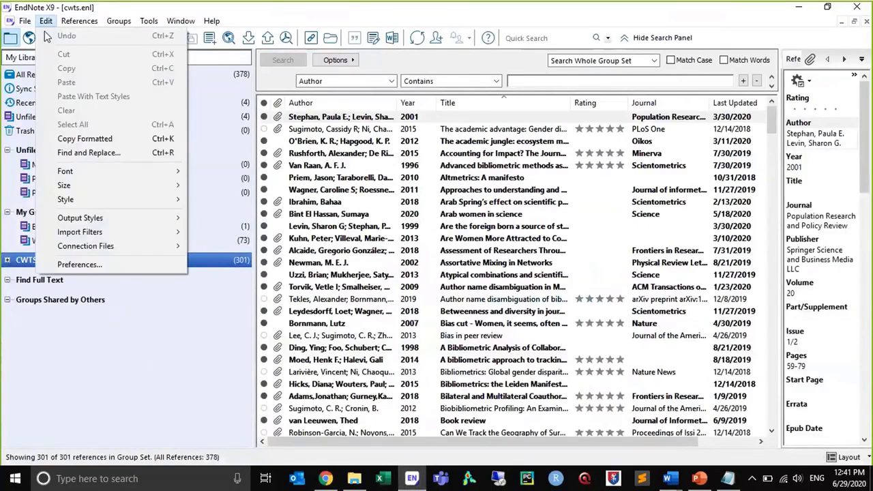
left_click(80, 264)
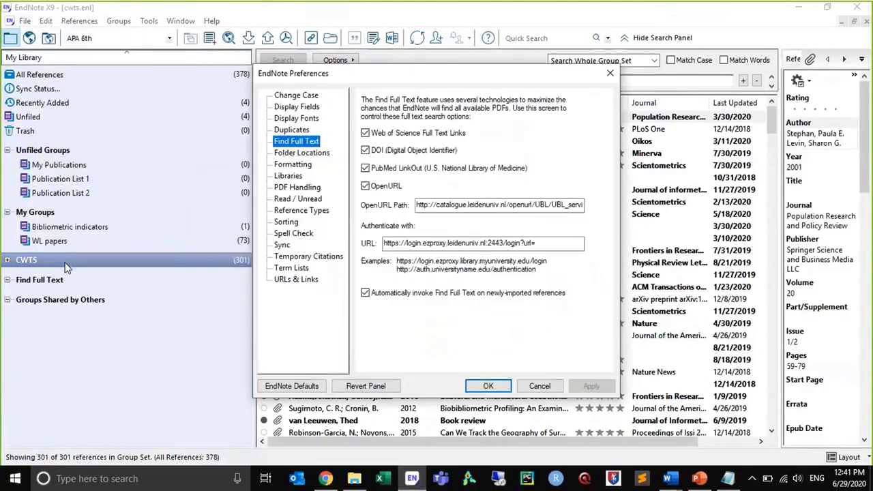
left_click(281, 248)
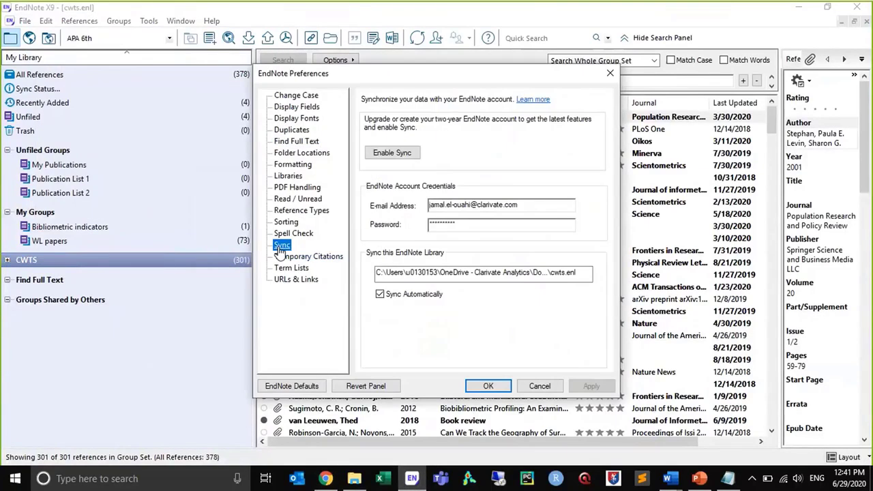
left_click(397, 152)
left_click_drag(538, 204, 423, 202)
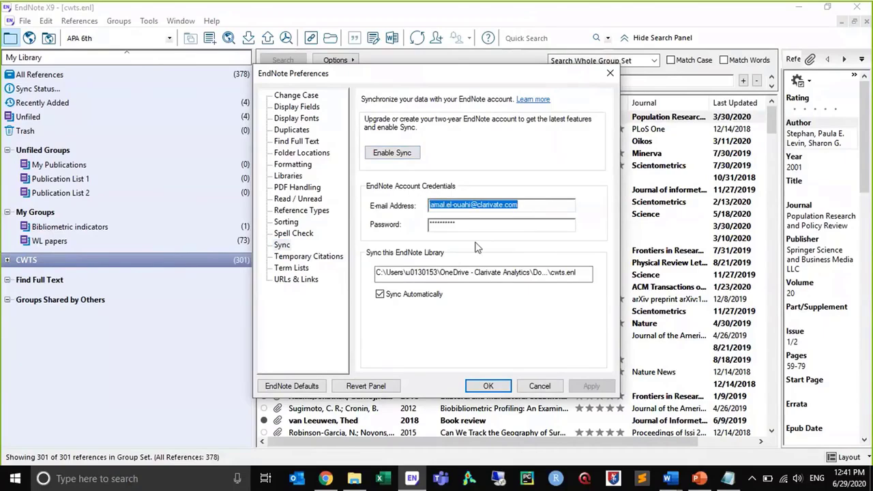
left_click_drag(475, 224, 415, 230)
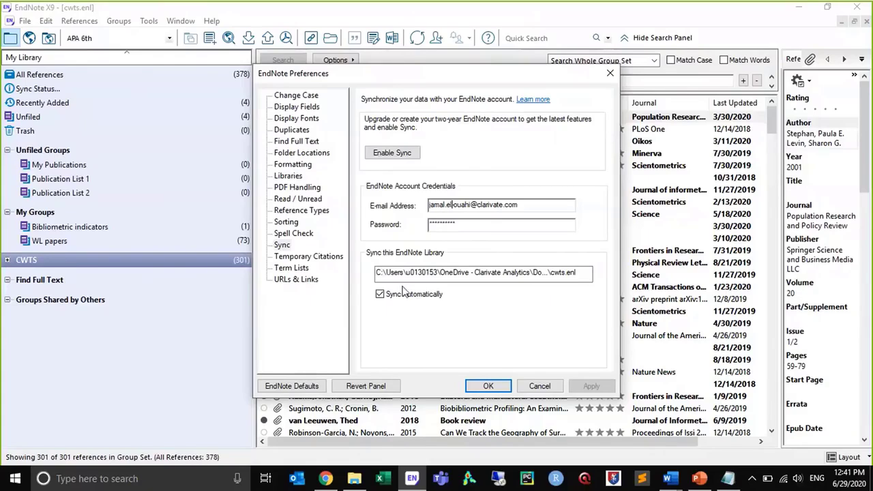
left_click_drag(591, 272, 298, 262)
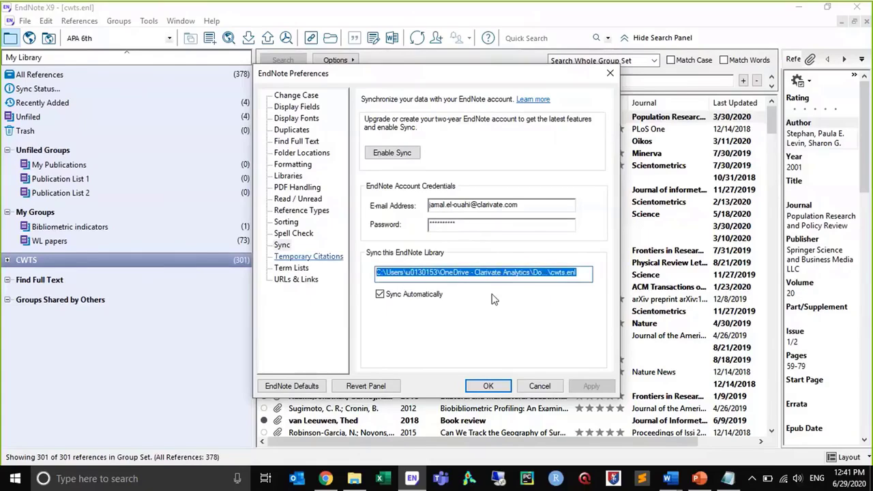
left_click(537, 386)
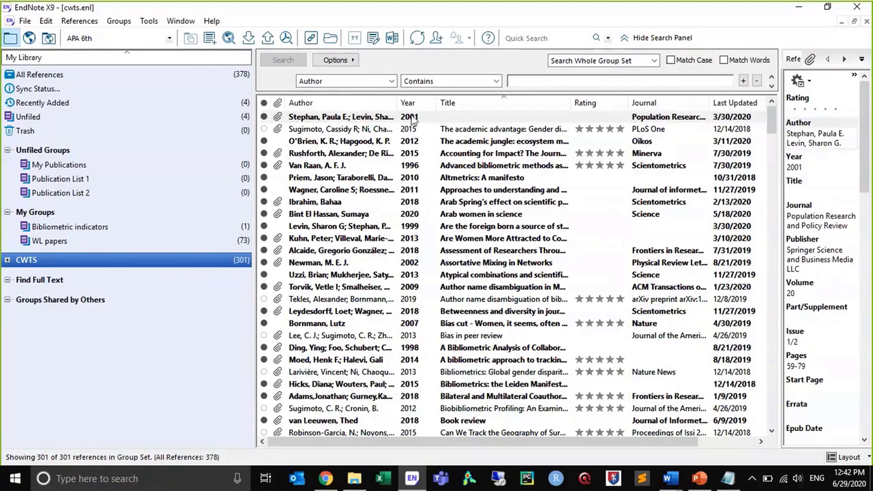
left_click(418, 39)
left_click(313, 191)
left_click(670, 479)
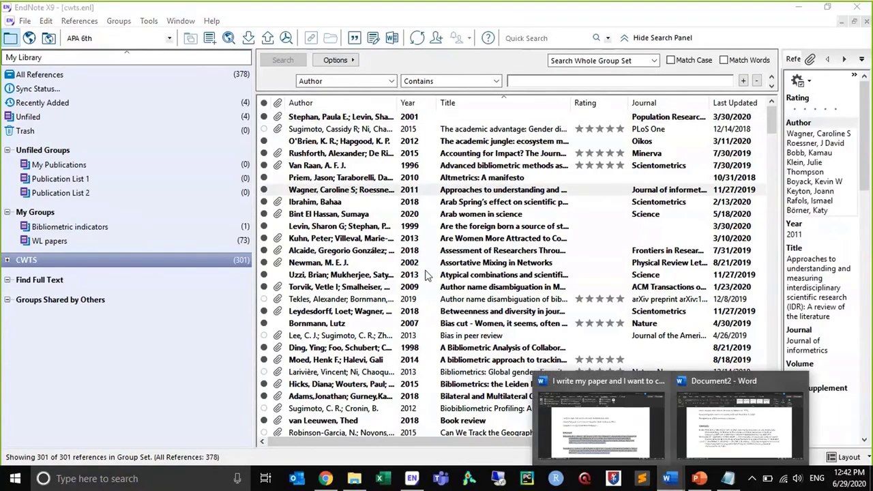
left_click(478, 250)
Browse the manuscript templates supplied with EndNote X9 and close the template list without opening one
left_click(148, 21)
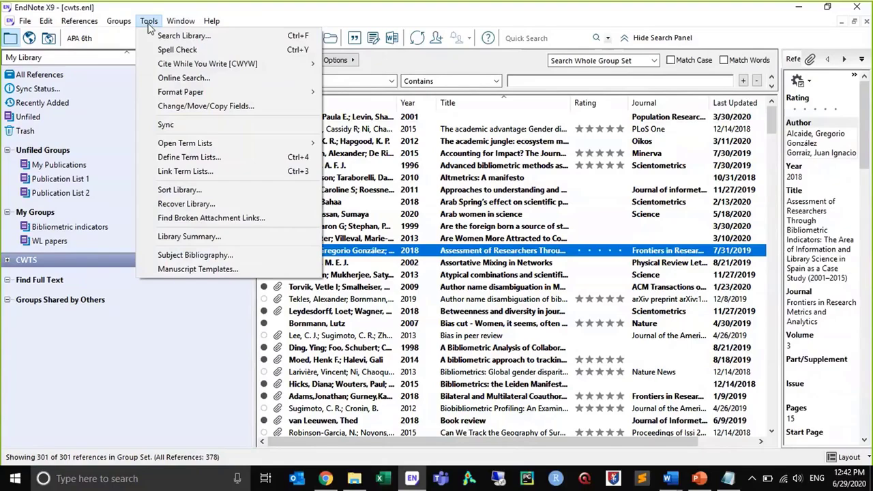
mouse_move(183, 68)
left_click(326, 479)
left_click(323, 128)
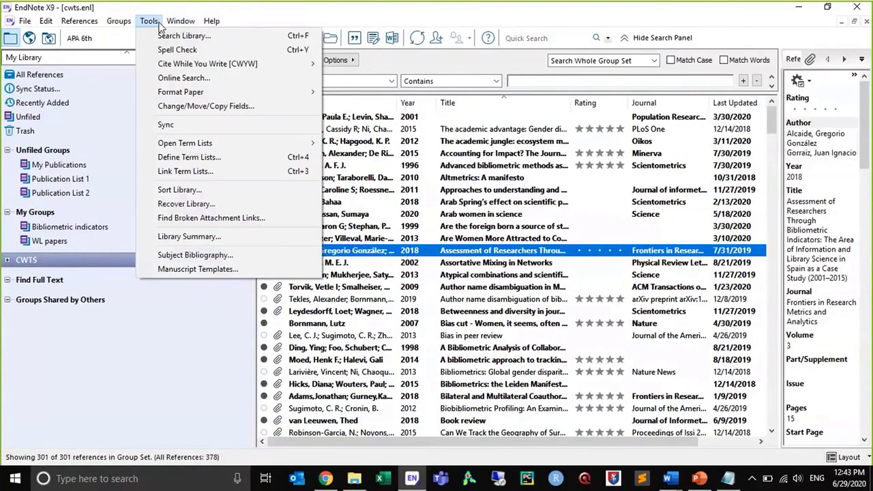
left_click(189, 269)
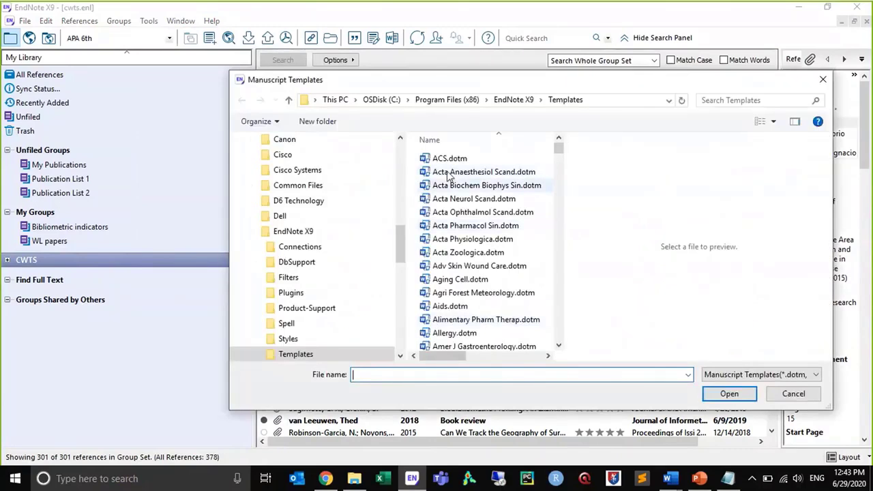
left_click_drag(558, 150, 577, 269)
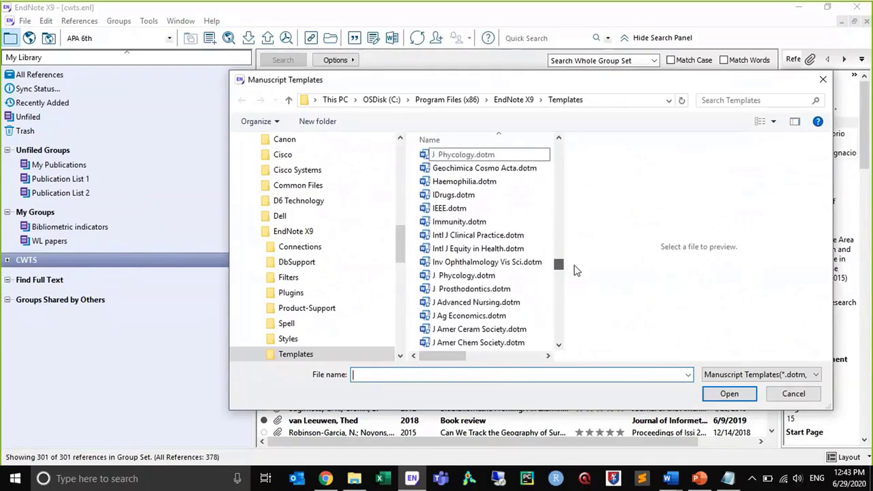
left_click(794, 395)
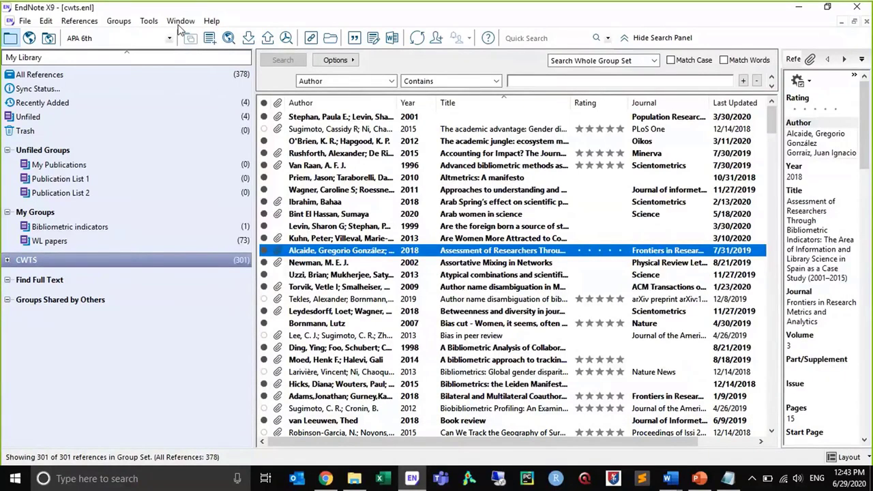
In Chrome's EndNote Match page, enter the Web of Science record's title "Eco-epidemiological assessment of the COVID-19 epidemic in China, January-February 2020" as the manuscript title
left_click(326, 479)
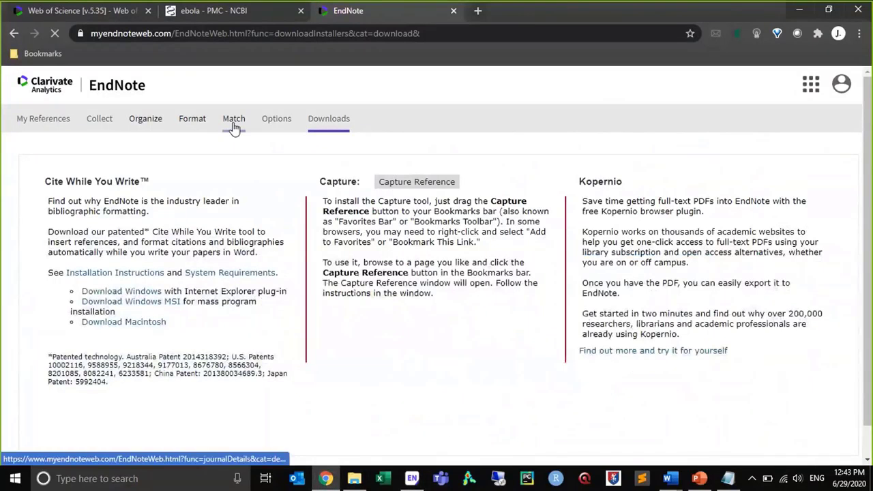
left_click(232, 119)
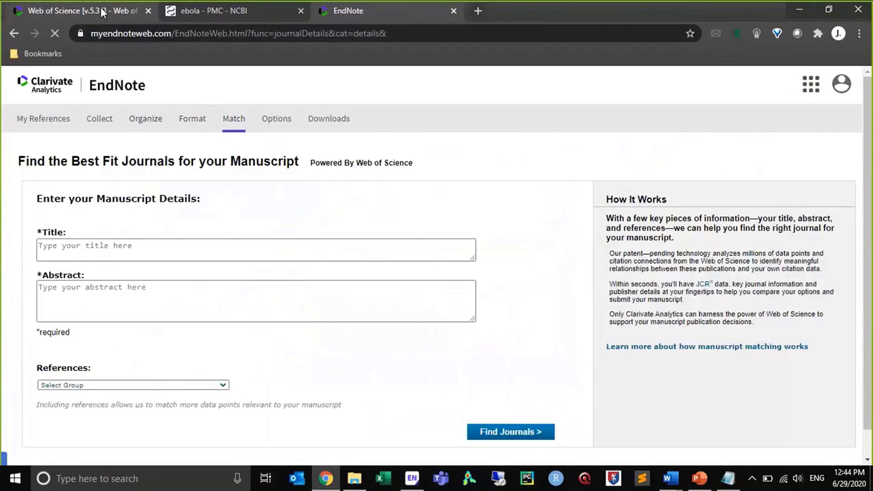
left_click(101, 11)
left_click_drag(47, 121, 611, 125)
key("ctrl+c")
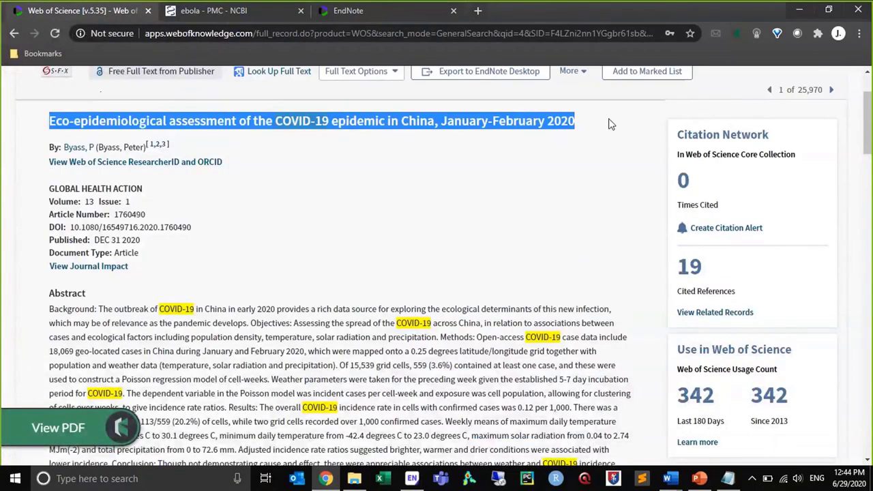
left_click(319, 10)
left_click(211, 245)
key("ctrl+v")
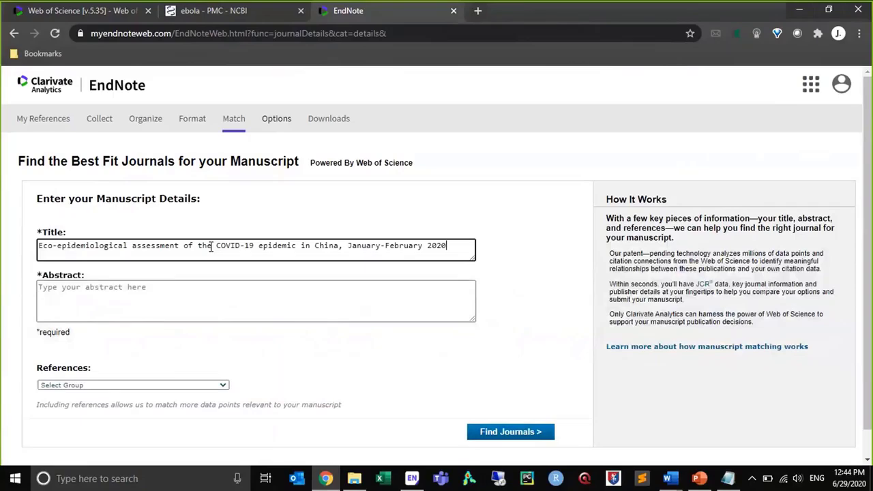
Copy the full abstract from the Web of Science record into the manuscript's Abstract on the EndNote Match page
left_click(82, 11)
left_click_drag(50, 309, 315, 341)
scroll(375, 379, "down", 2)
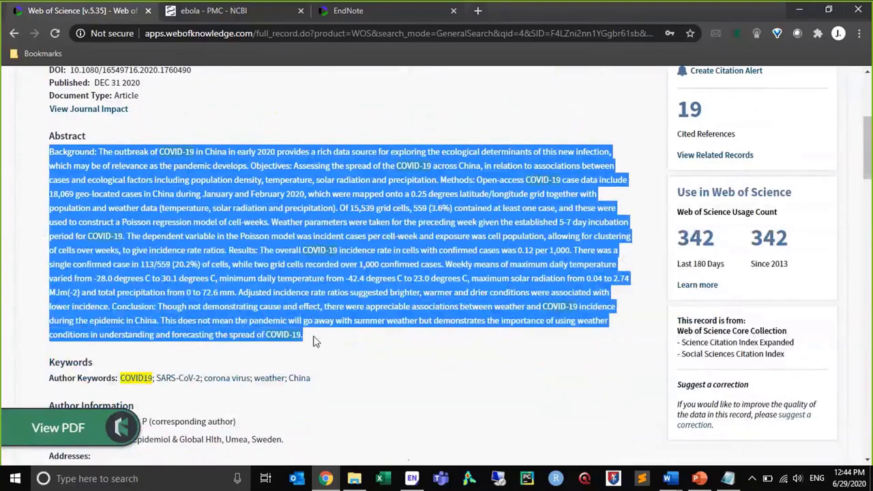
left_click(328, 13)
left_click(201, 301)
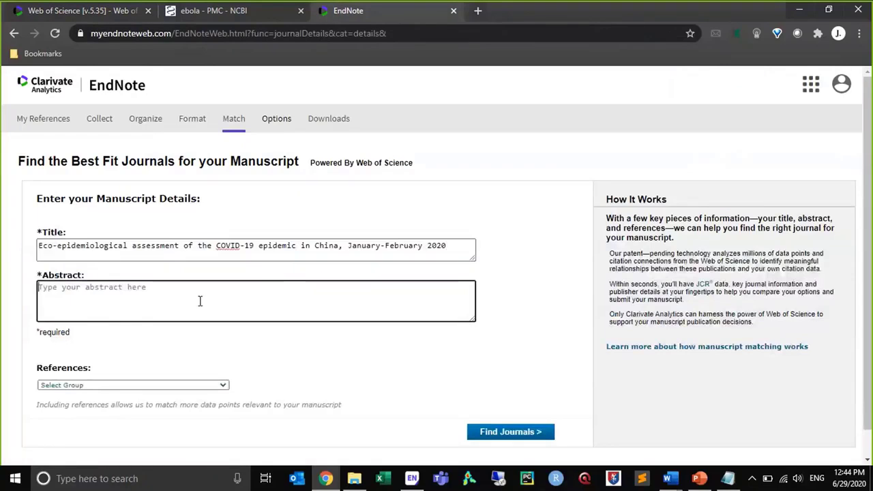
key("ctrl+v")
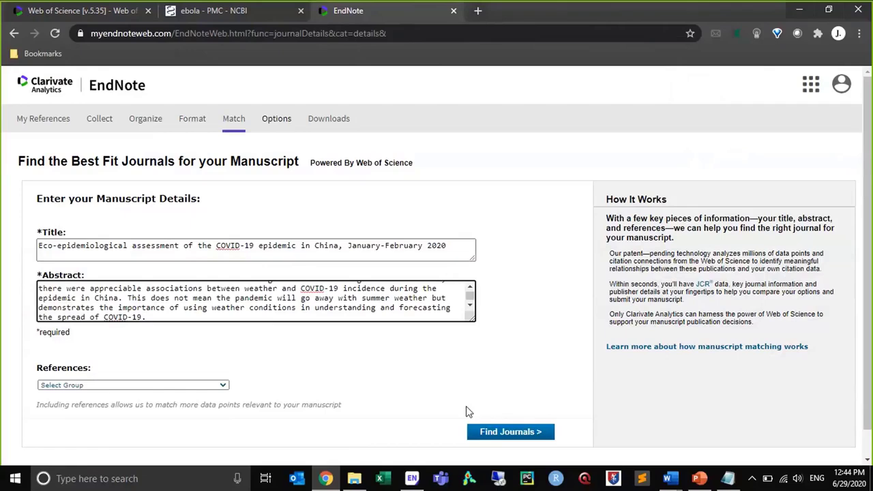
Check the available reference groups without choosing one, and find the best-fit journals for the entered title and abstract
left_click(180, 387)
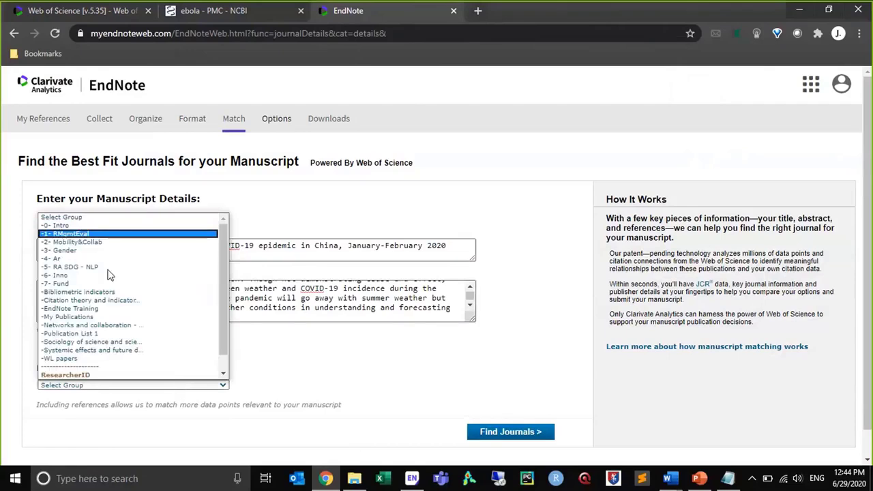
left_click(359, 333)
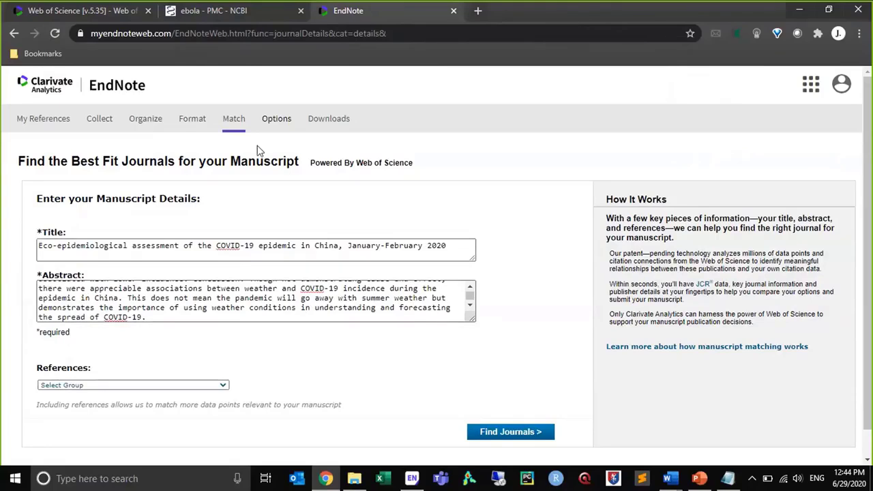
left_click_drag(358, 162, 430, 166)
left_click(430, 170)
left_click(489, 434)
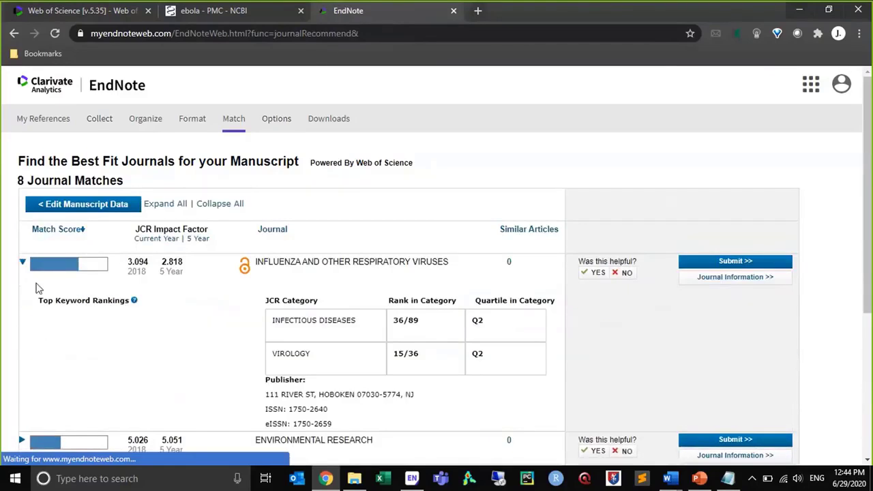
Examine the journal matches and the expanded details of Influenza and Other Respiratory Viruses
left_click(20, 264)
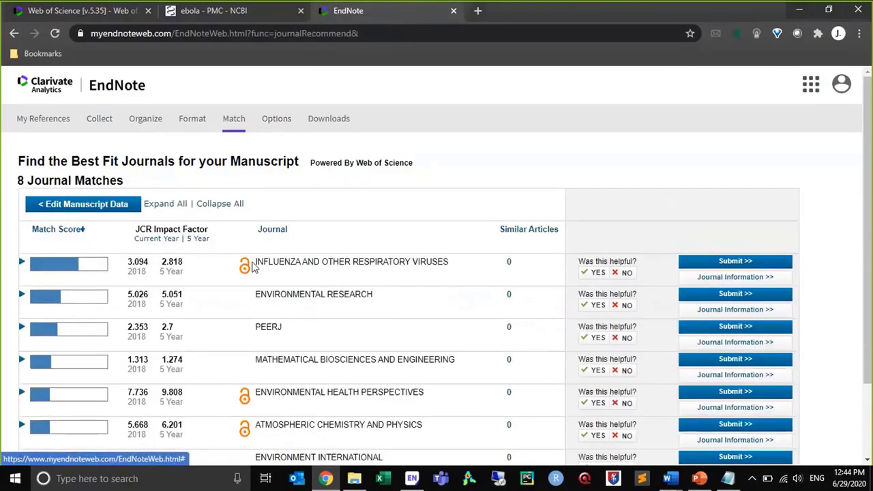
left_click(22, 264)
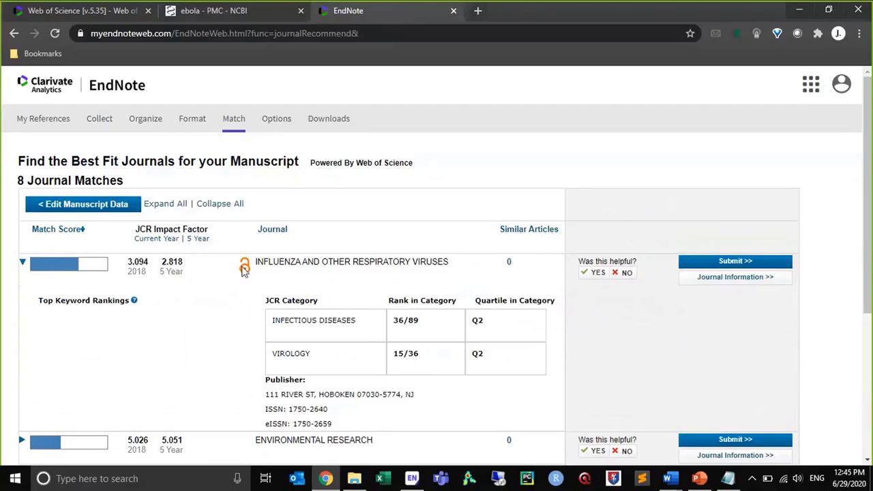
mouse_move(244, 270)
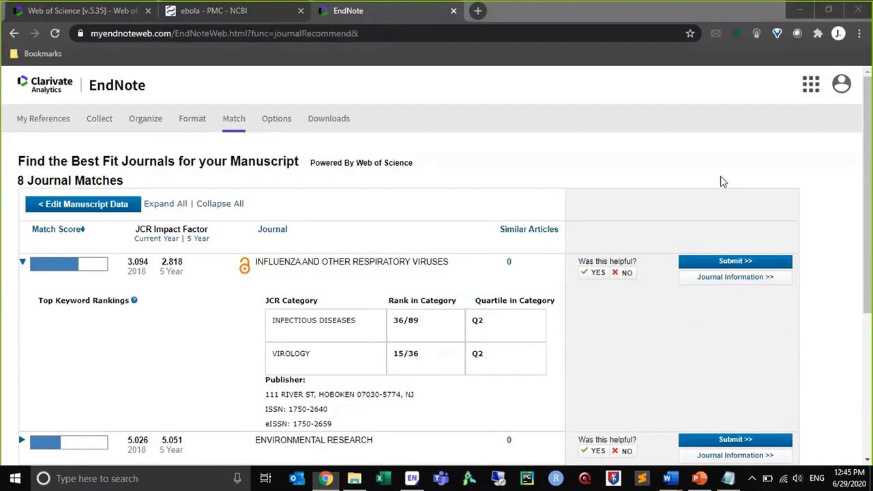
left_click_drag(871, 152, 871, 244)
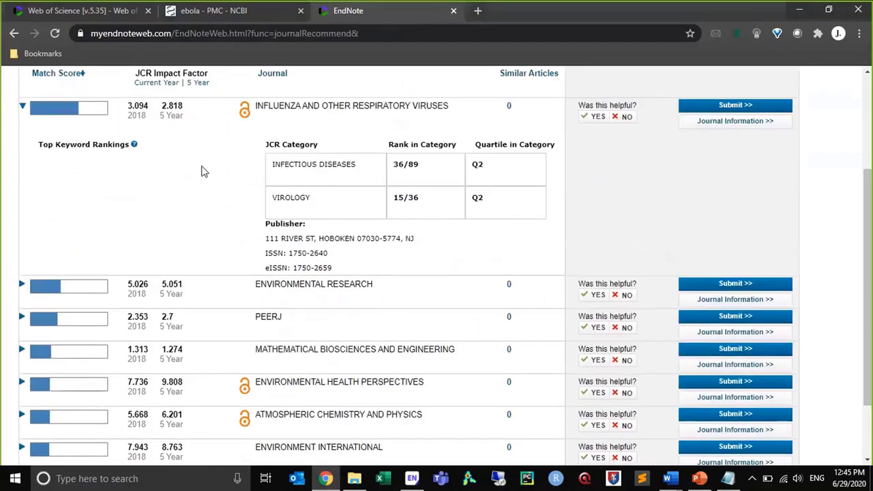
Follow the submission link for Influenza and Other Respiratory Viruses, acknowledge the disclaimer, and look over its ScholarOne Manuscripts login page
left_click(733, 108)
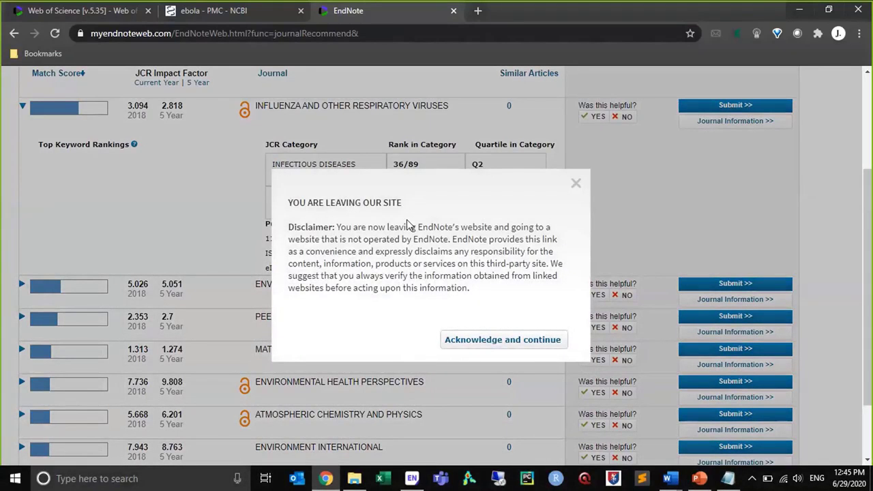
left_click(460, 339)
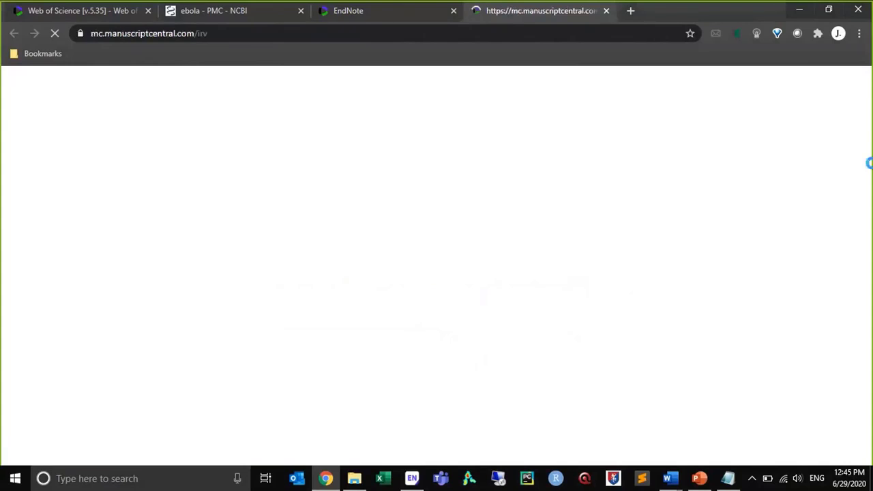
left_click_drag(870, 92, 872, 123)
scroll(464, 265, "down", 3)
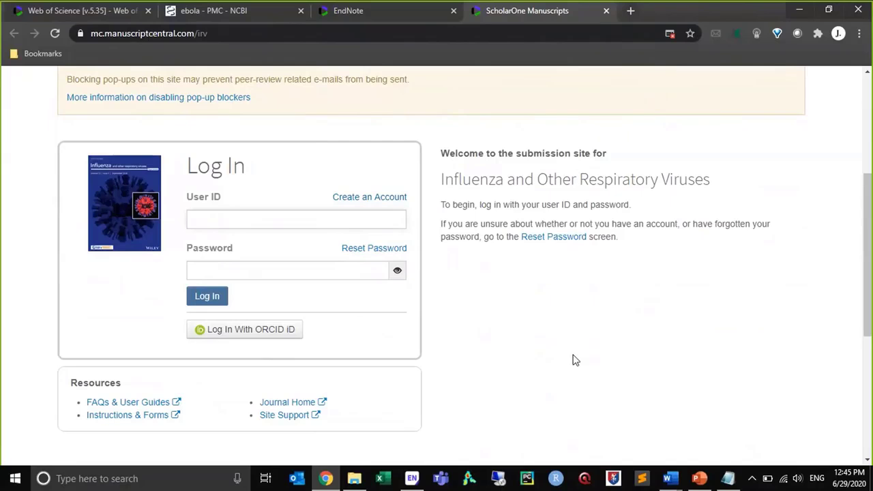
left_click_drag(871, 273, 871, 97)
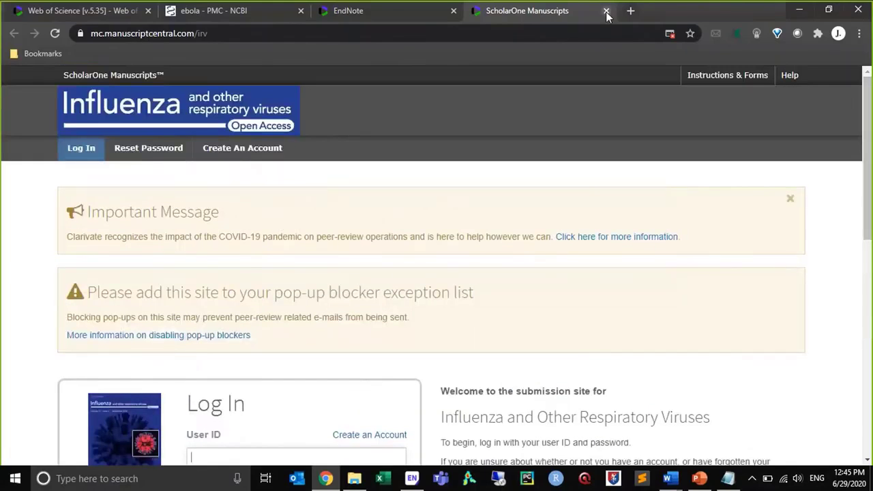
Switch to the unsaved Document2 in Word and close it without saving
key("alt+Tab")
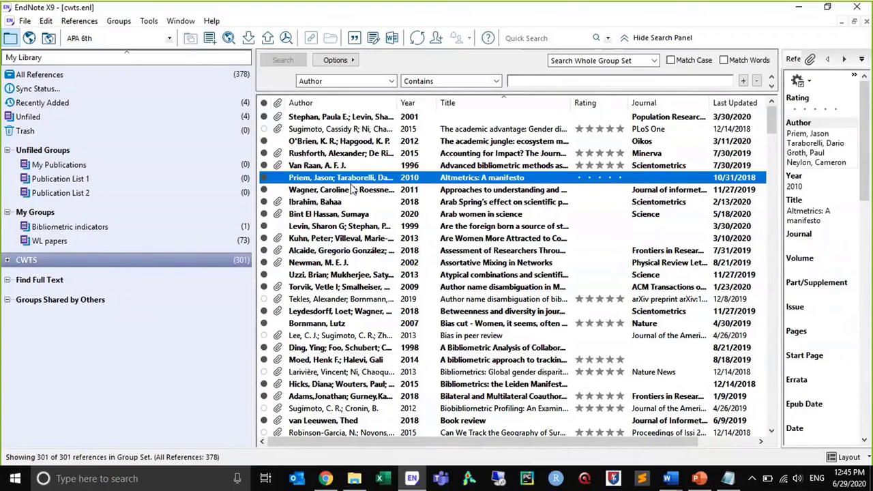
left_click(667, 478)
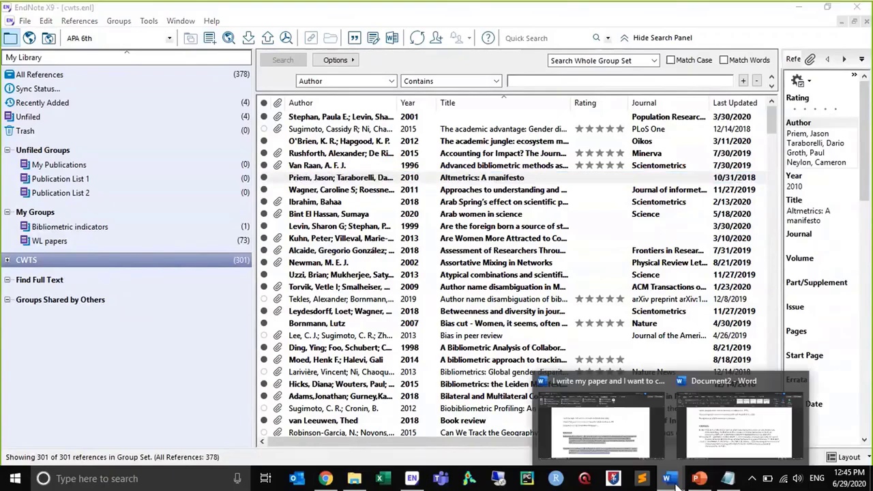
left_click(726, 390)
left_click(861, 9)
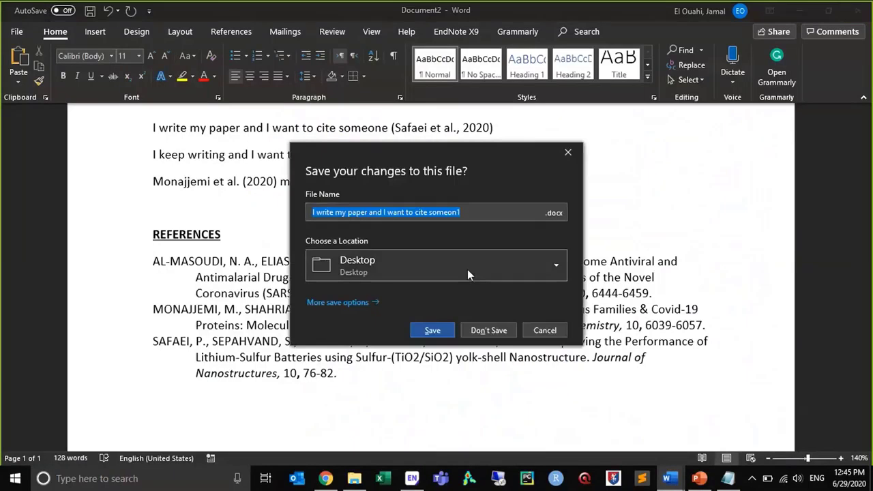
left_click(494, 330)
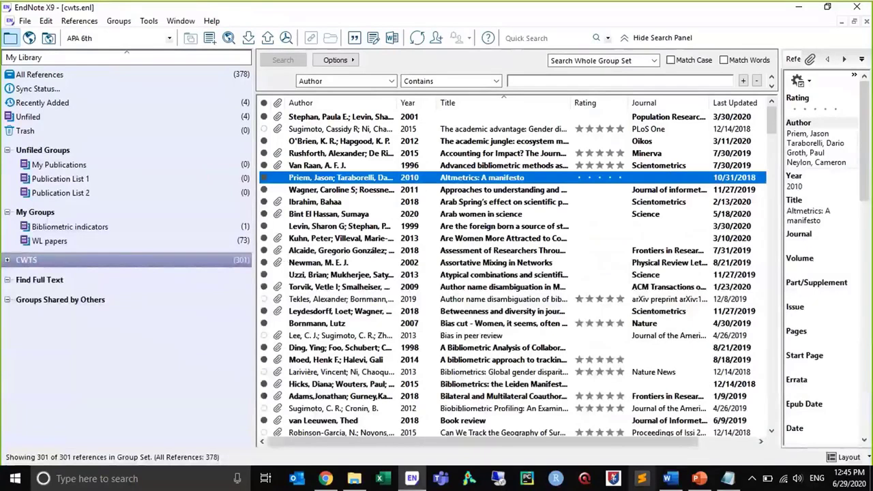
Add "Bla bla" below the text of the Word manuscript and cite "Altmetrics: A manifesto" from the EndNote library after it
left_click(672, 480)
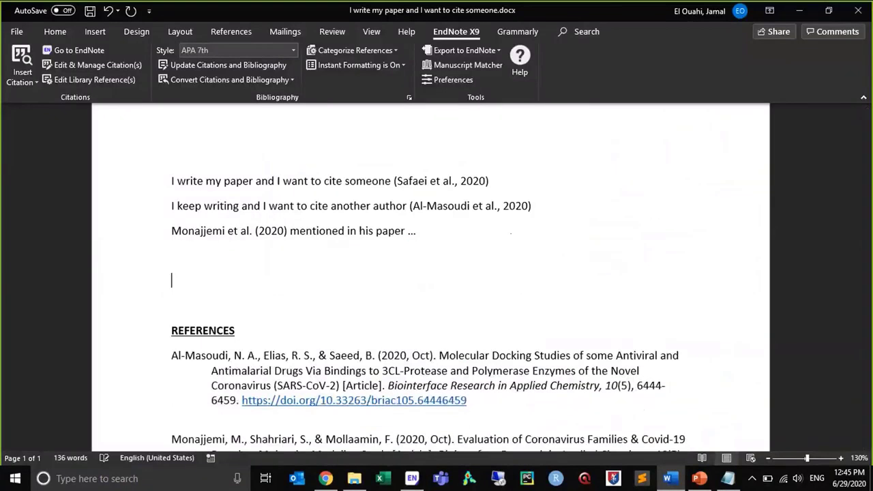
type("bla bla")
left_click(412, 480)
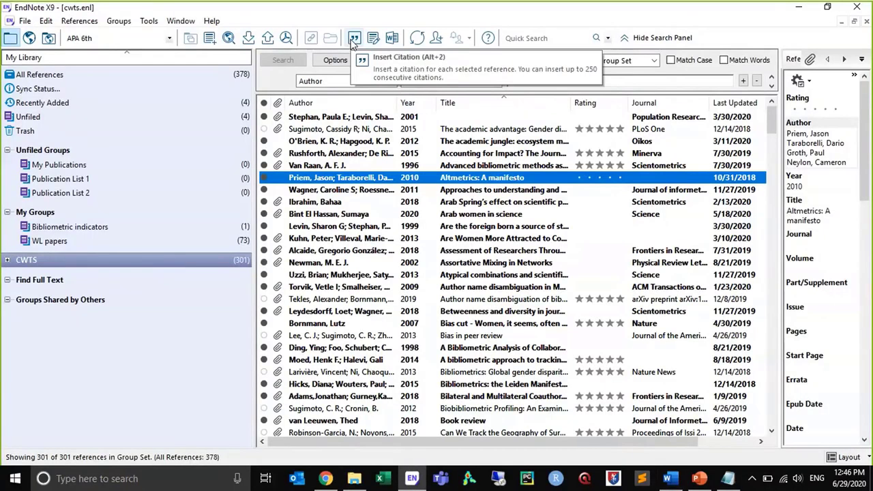
left_click(354, 40)
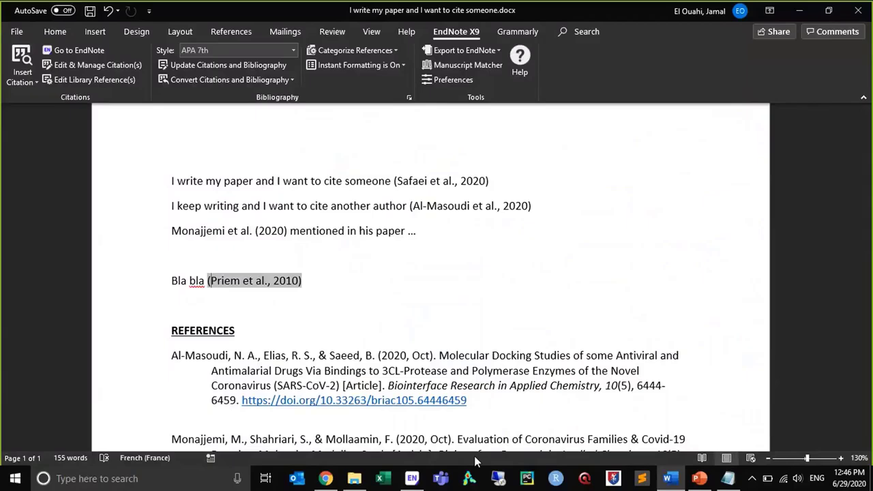
Return to EndNote, change to online search mode, and search all fields of PubMed (NLM) for "ebola"
left_click(412, 478)
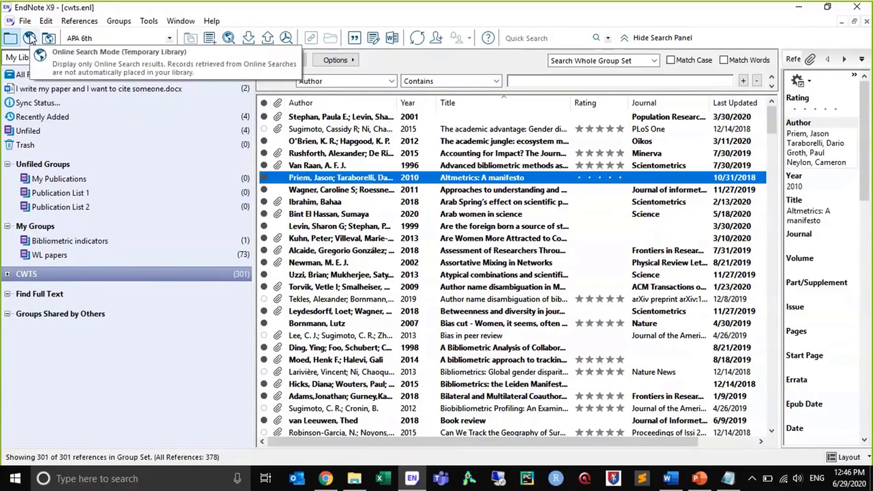
left_click(30, 39)
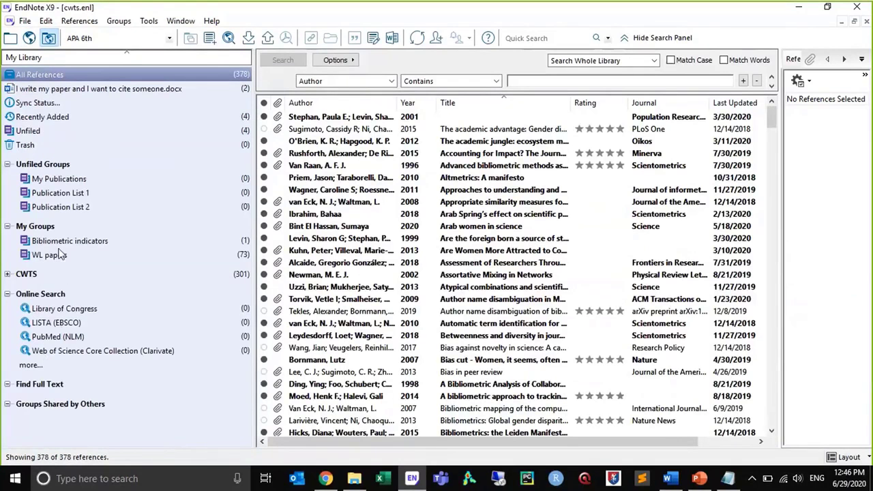
left_click(29, 39)
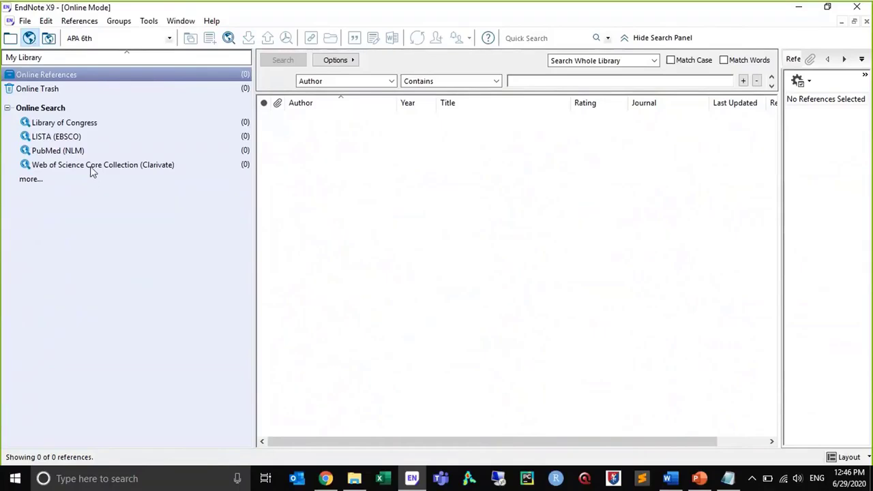
left_click(74, 152)
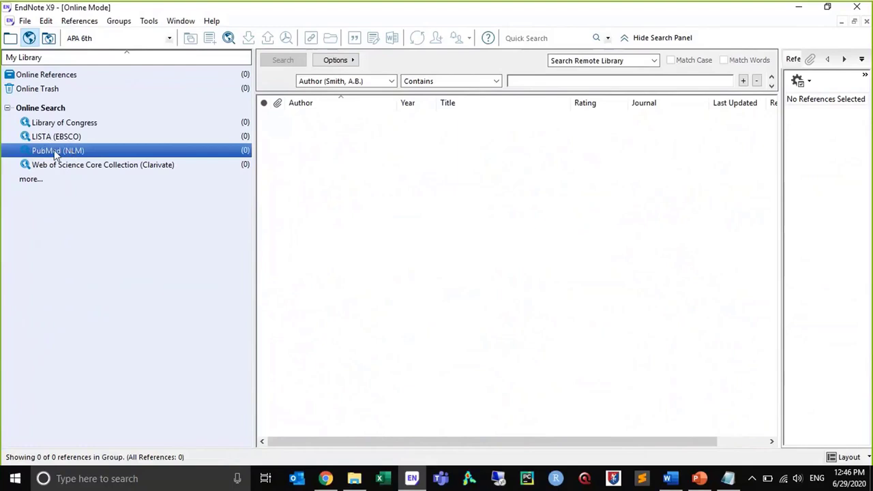
left_click(391, 81)
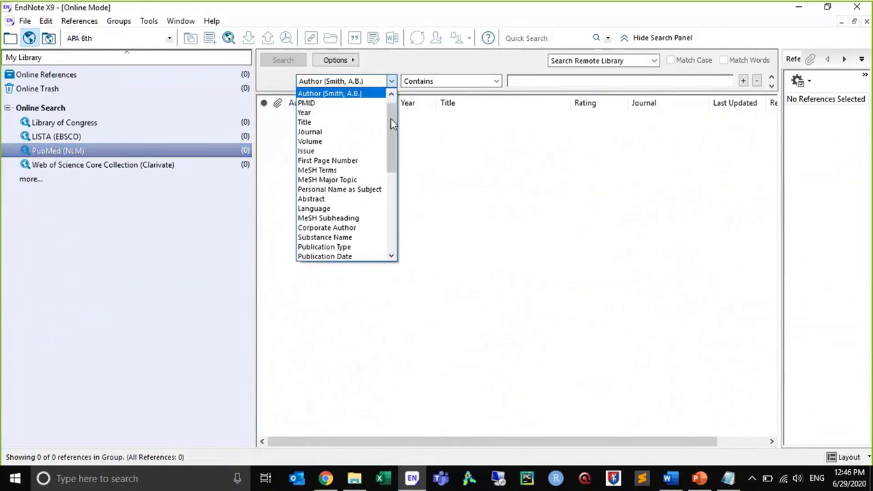
scroll(391, 118, "up", 1)
left_click(342, 93)
left_click(596, 79)
type("ebola")
key("Return")
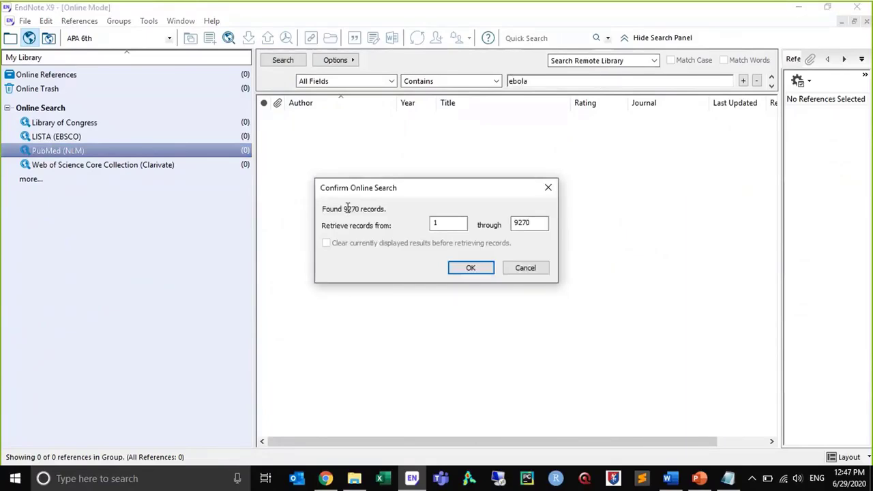
Retrieve PubMed records 1 through 100 into the temporary online library
left_click(437, 224)
key("Tab")
type("100")
left_click(468, 270)
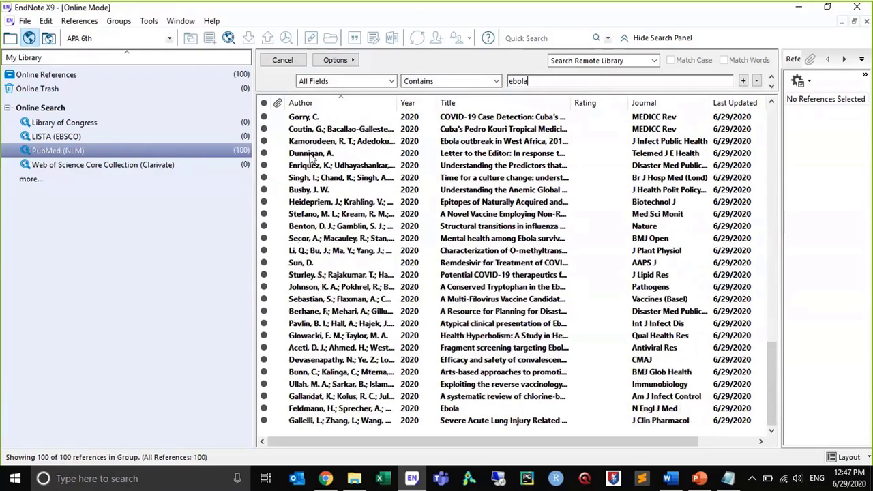
Add the Telemed J E Health letter to the editor to a new custom group
left_click(312, 154)
right_click(312, 156)
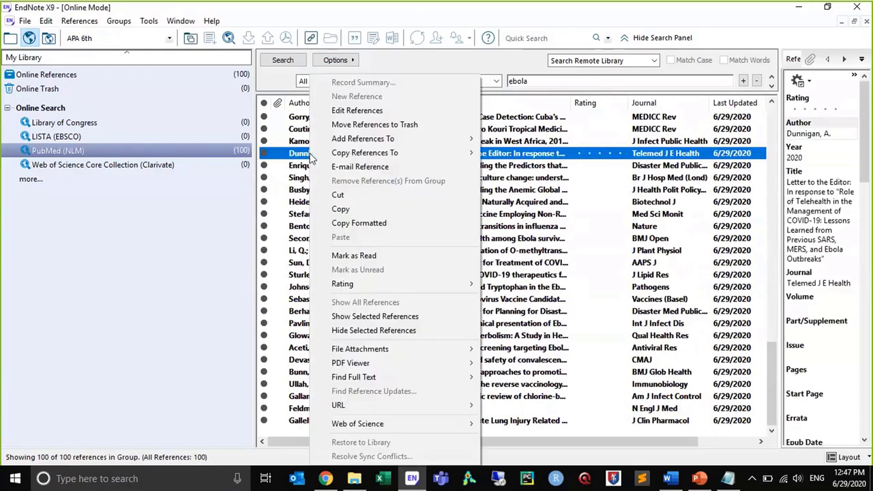
mouse_move(318, 154)
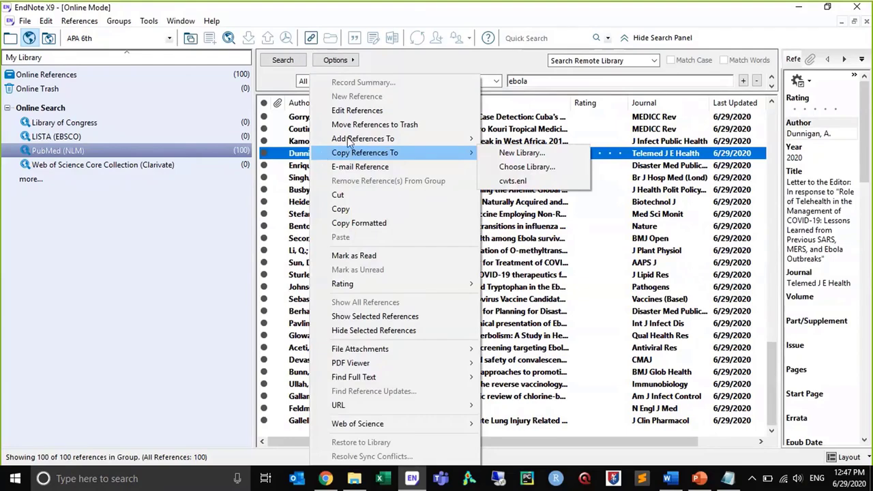
mouse_move(350, 140)
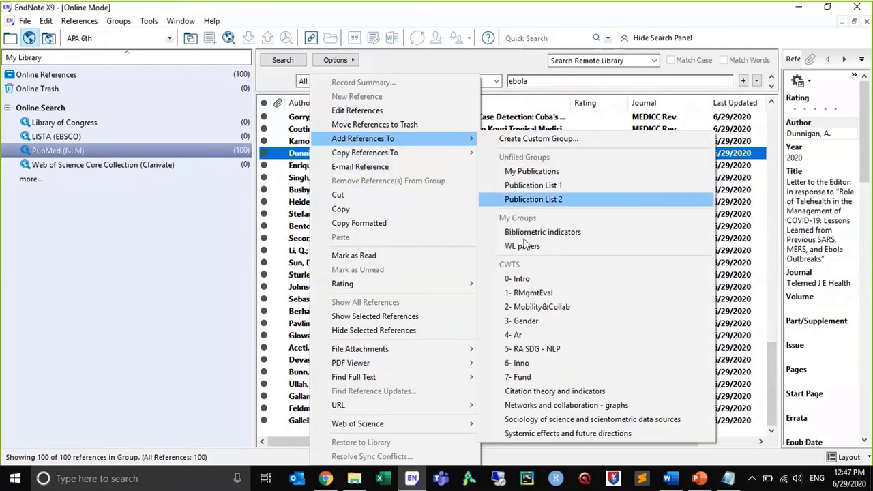
left_click(514, 140)
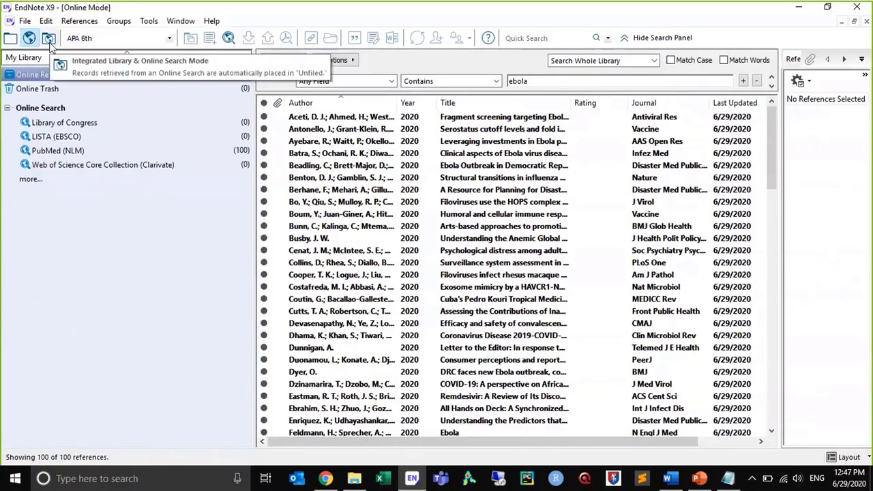
Change to the integrated library and online search mode, and rename the new group as Ebola
left_click(49, 40)
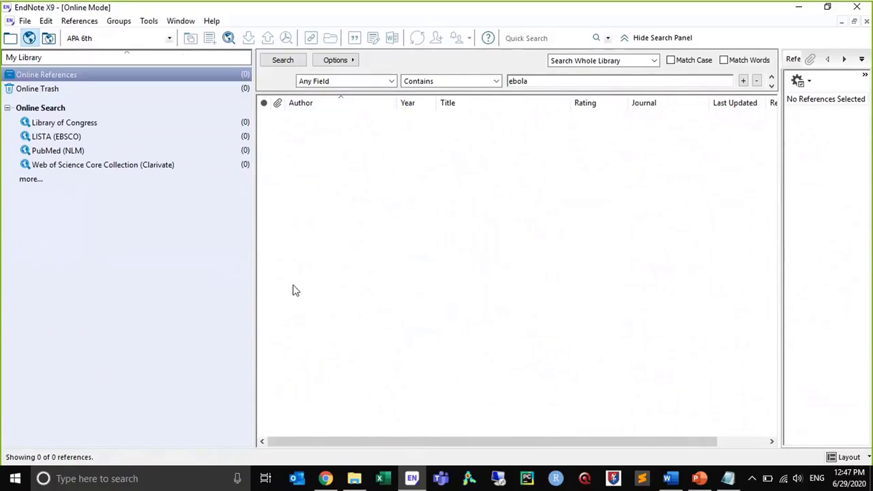
left_click(48, 38)
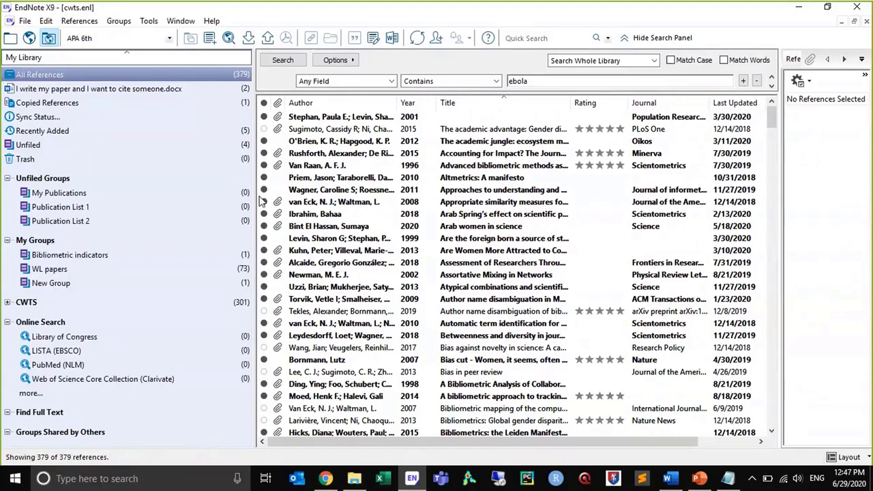
left_click(58, 286)
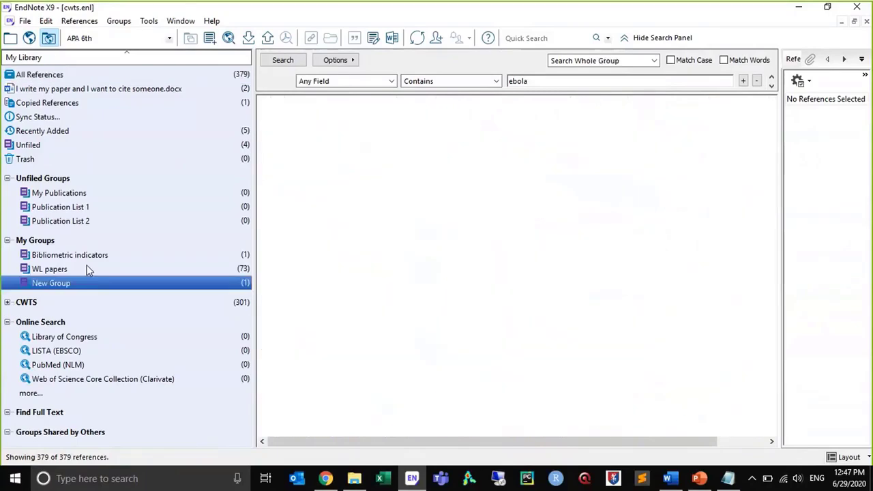
right_click(61, 284)
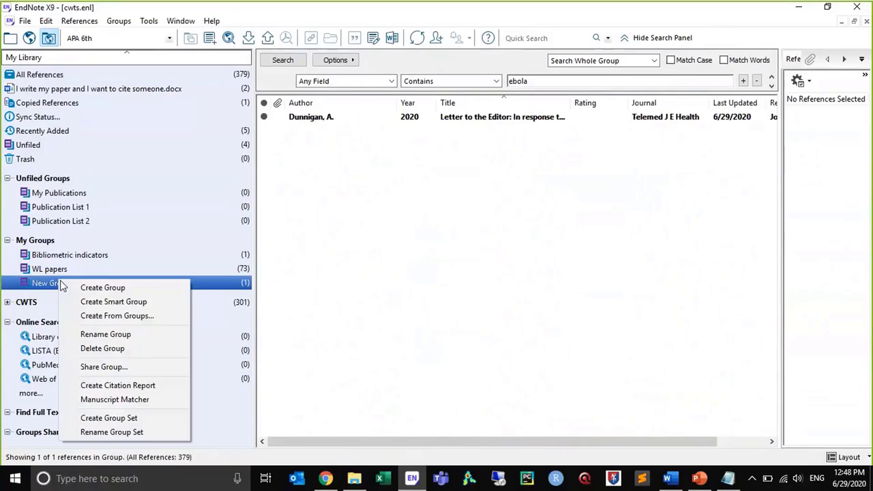
left_click(109, 334)
type("Ebola")
key("Return")
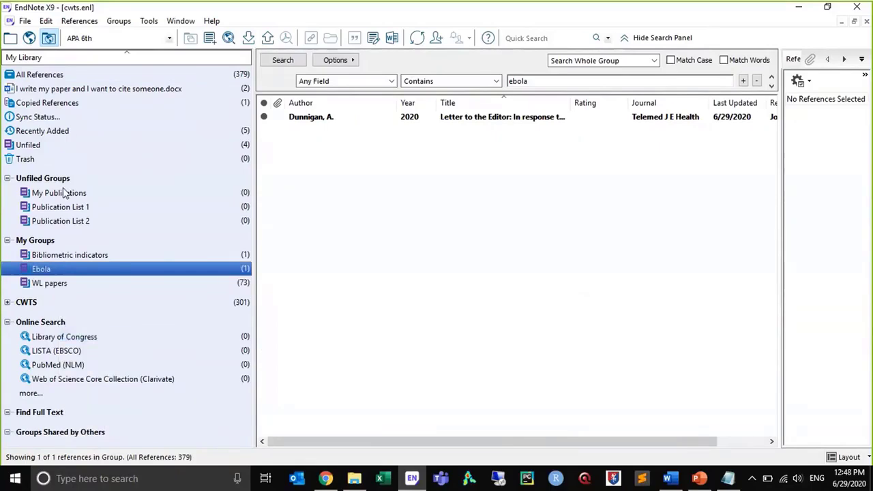
Search all fields of PubMed (NLM) for "ebola" in integrated mode and retrieve records 1 through 10
left_click(65, 365)
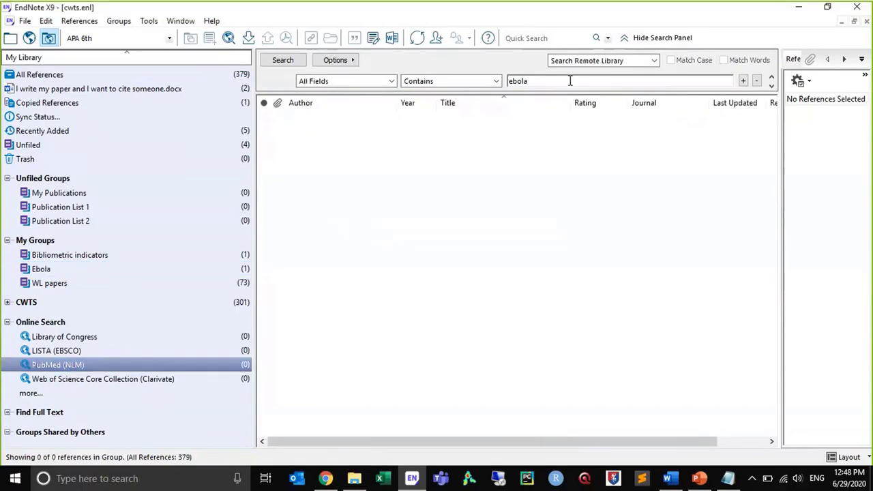
key("Return")
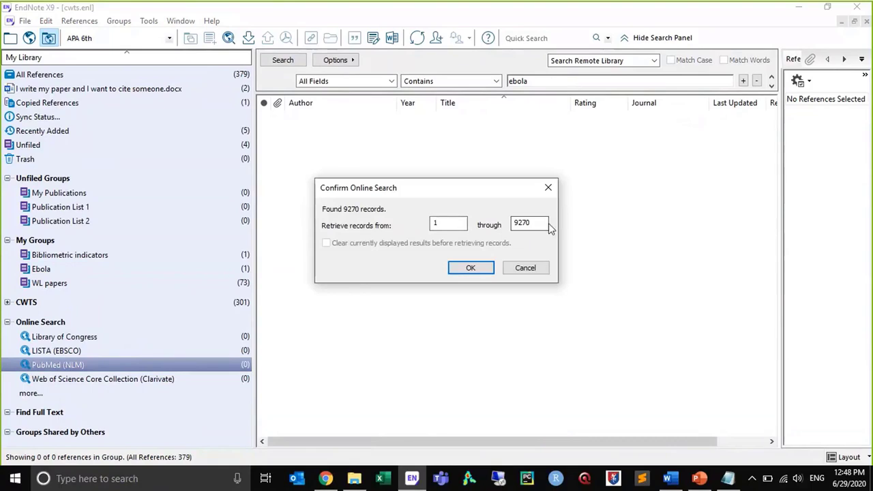
key("Tab")
type("10")
key("Return")
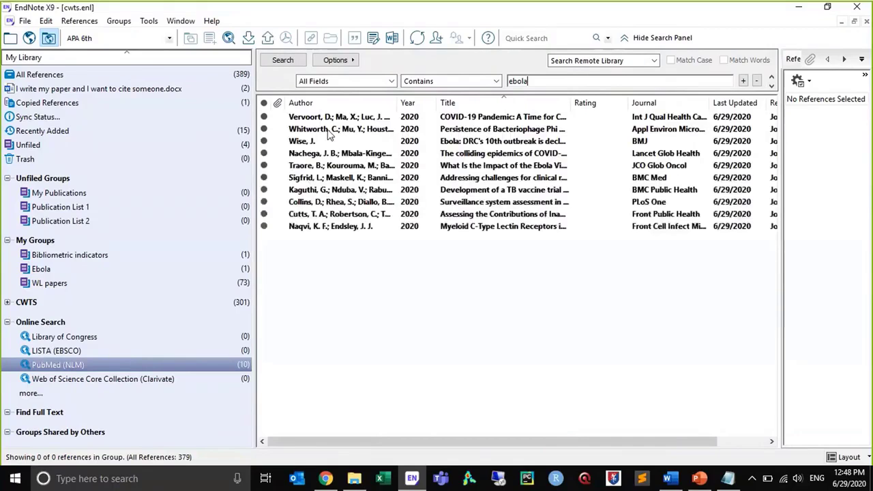
Add all the references retrieved from PubMed to the Ebola group
left_click(328, 129)
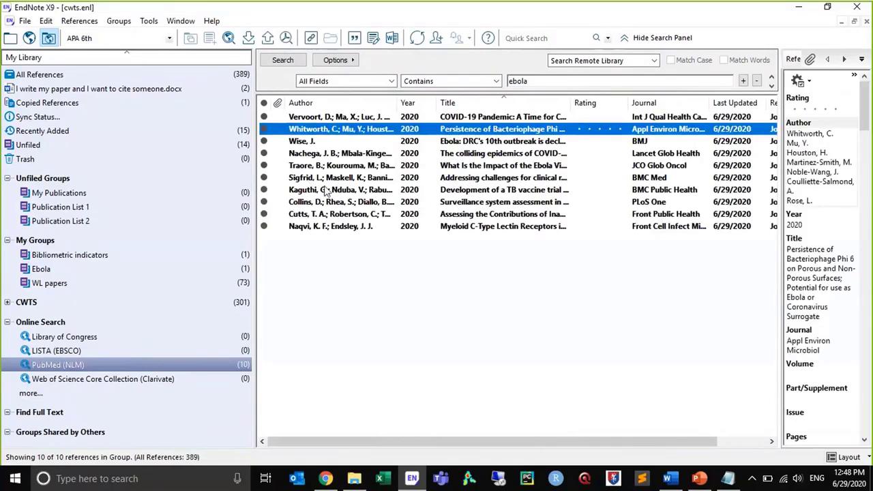
left_click(326, 190, "shift")
key("ctrl+a")
left_click_drag(324, 185, 163, 266)
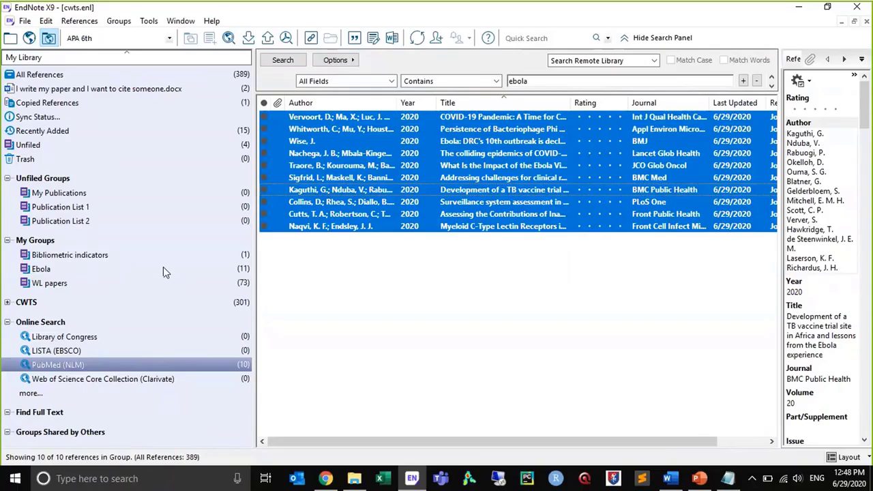
Open the full list of online search connections, sort it by information provider, and look over the OCLC and OvidSP databases
left_click(25, 394)
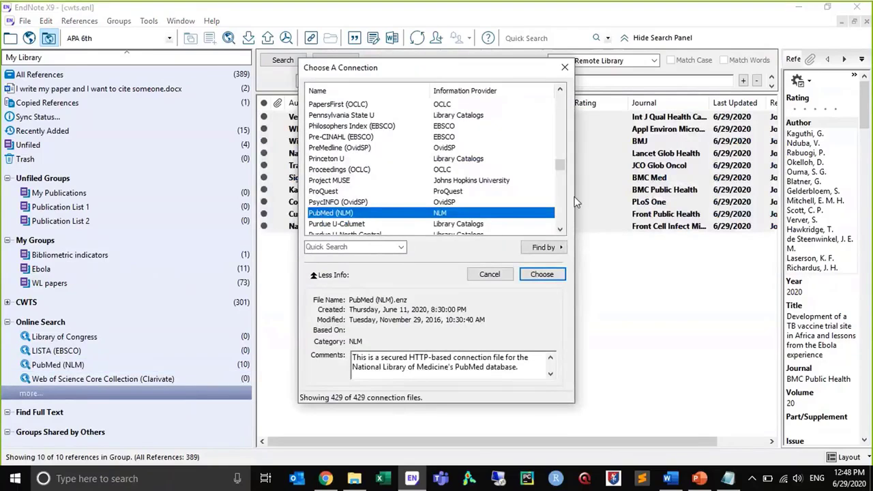
left_click(466, 92)
scroll(560, 188, "down", 20)
left_click_drag(559, 188, 562, 210)
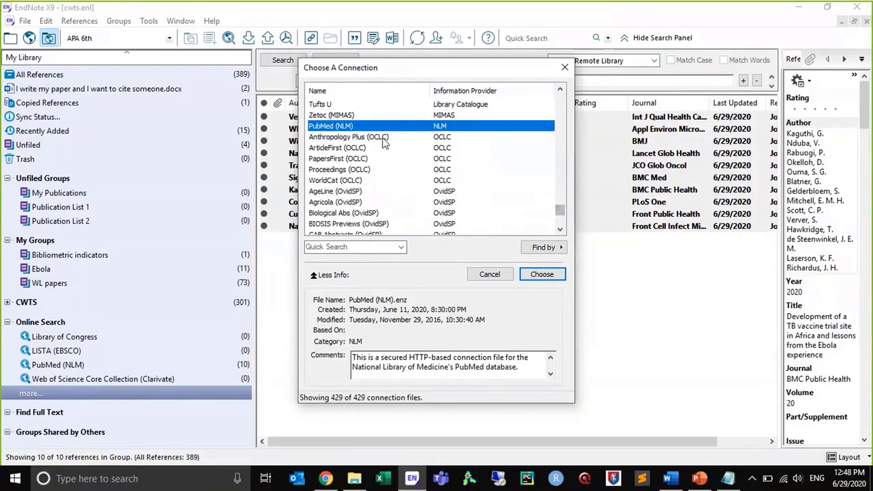
left_click(443, 161)
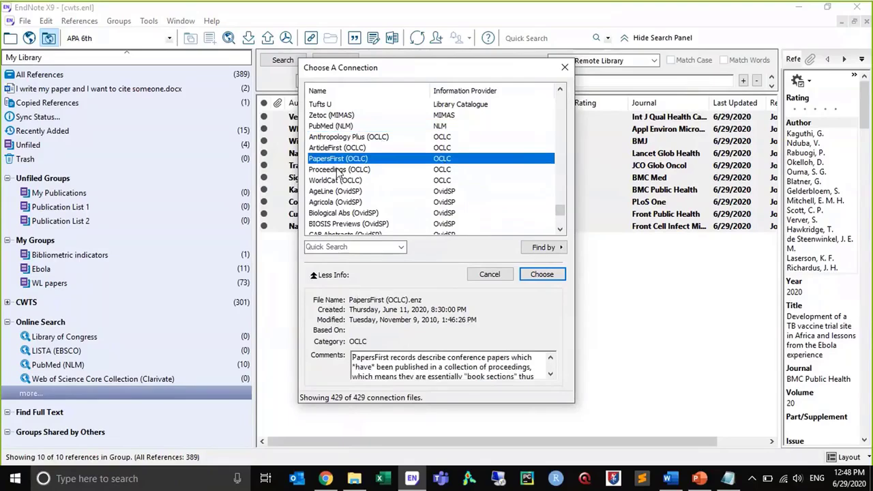
Filter the online search connections by keyword with the quick search, and close the connection list
left_click(324, 247)
type("pubmed")
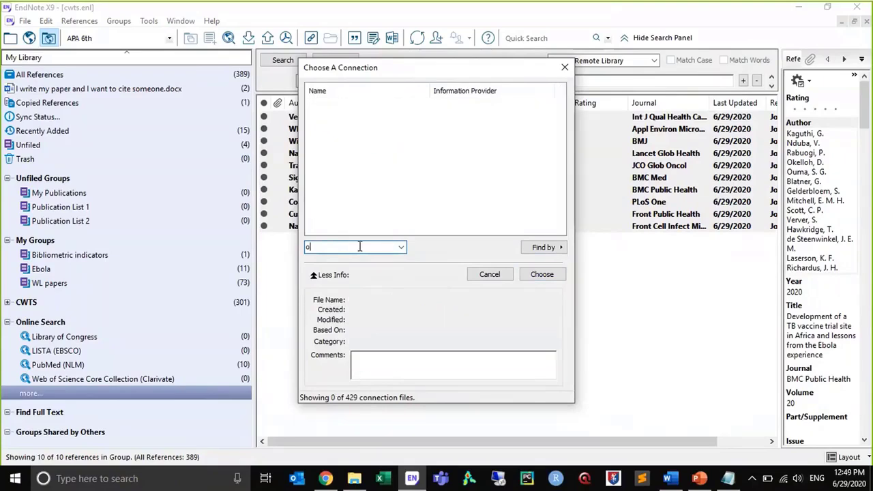
left_click(532, 276)
Reopen the full list of online search connections, select BIOSIS Previews (Clarivate), and look through the databases by information provider
left_click(30, 394)
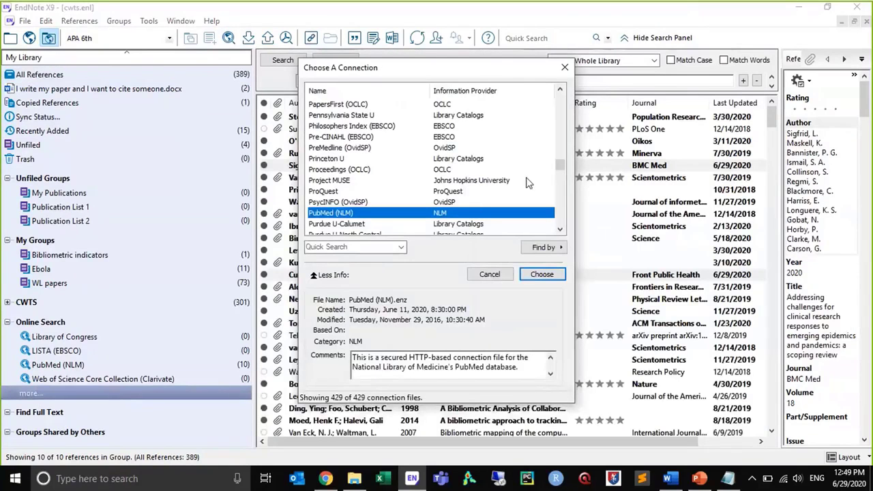
left_click_drag(560, 162, 556, 106)
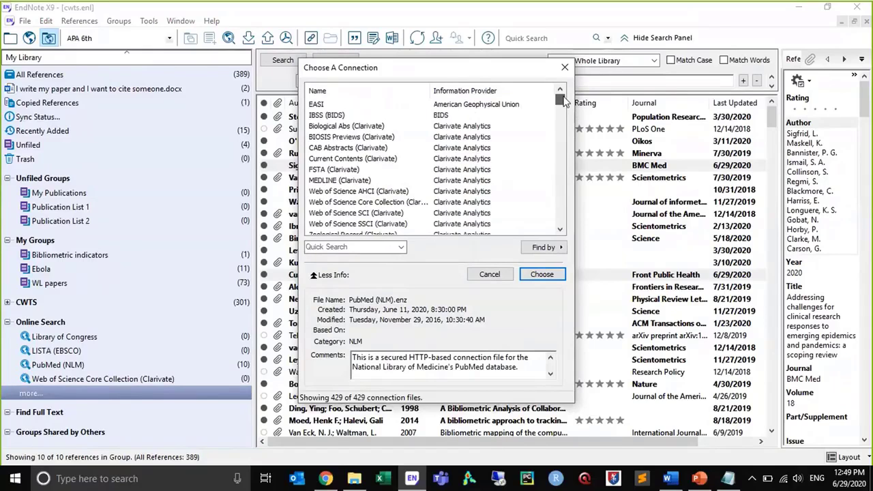
left_click(423, 137)
scroll(539, 198, "down", 15)
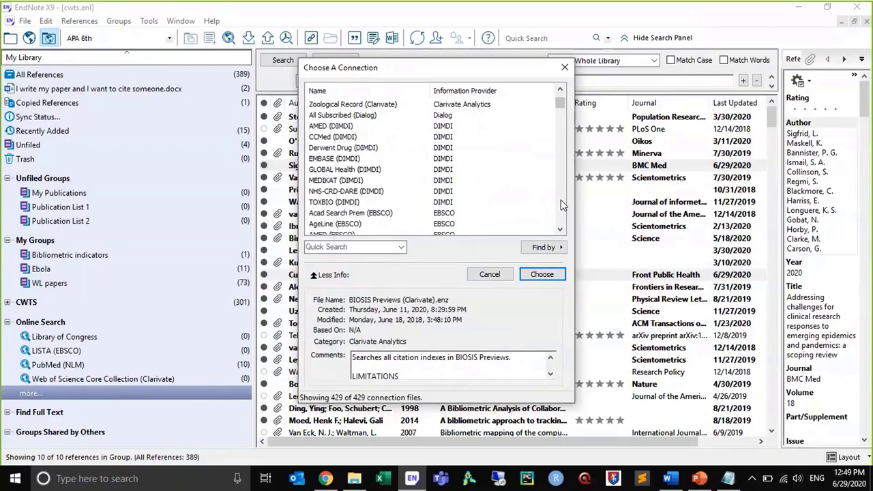
scroll(563, 206, "down", 8)
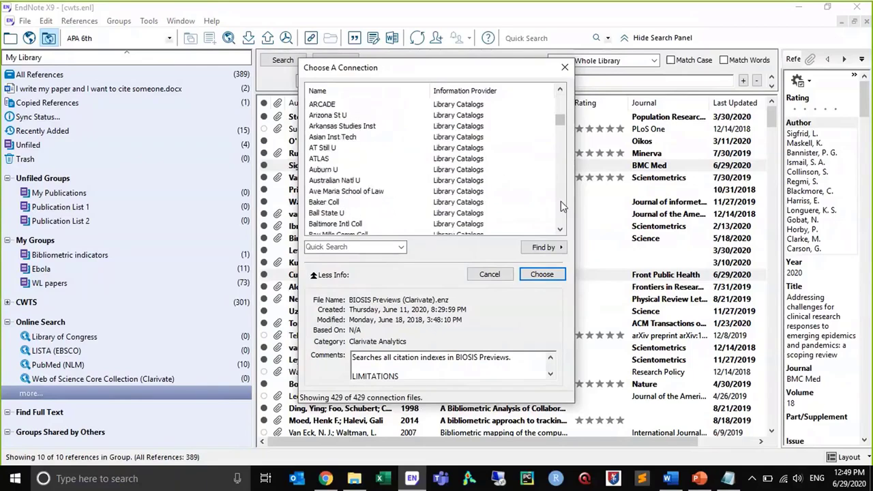
left_click_drag(560, 136, 564, 219)
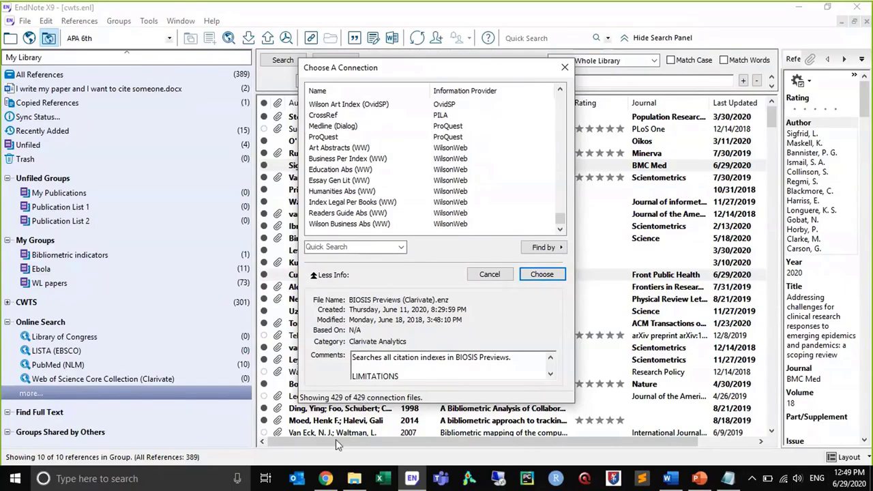
Switch to Chrome, go to endnote.com and open the page of connection files for online databases in the downloads area
left_click(326, 480)
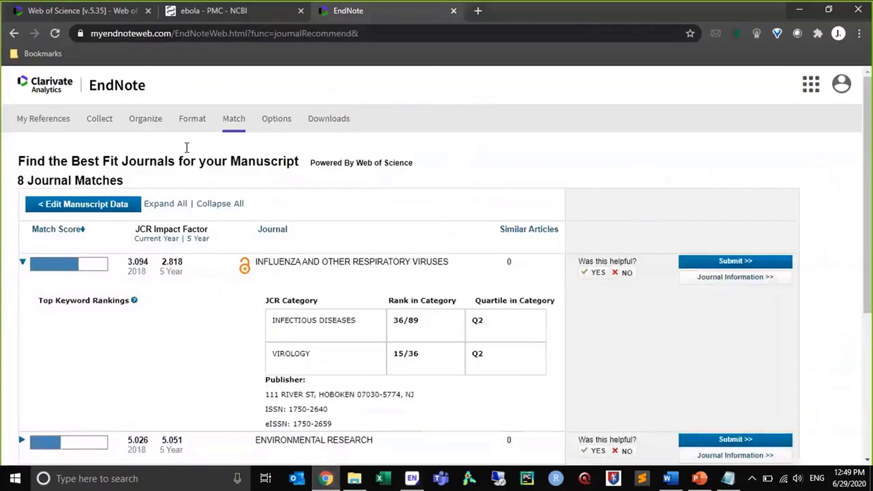
left_click(176, 32)
type("endnote.com")
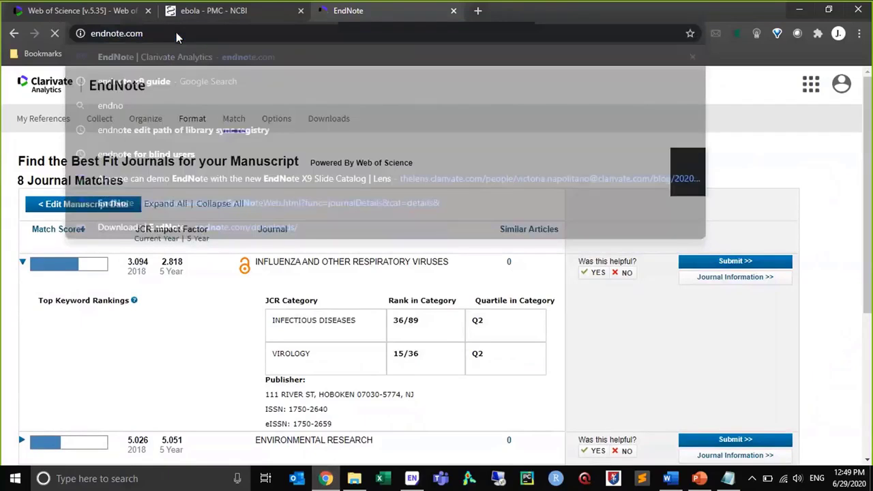
key("Return")
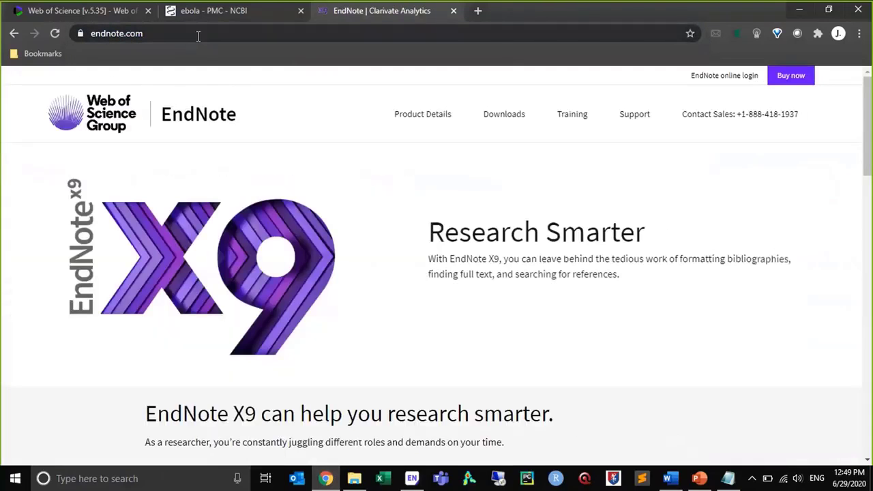
left_click(502, 114)
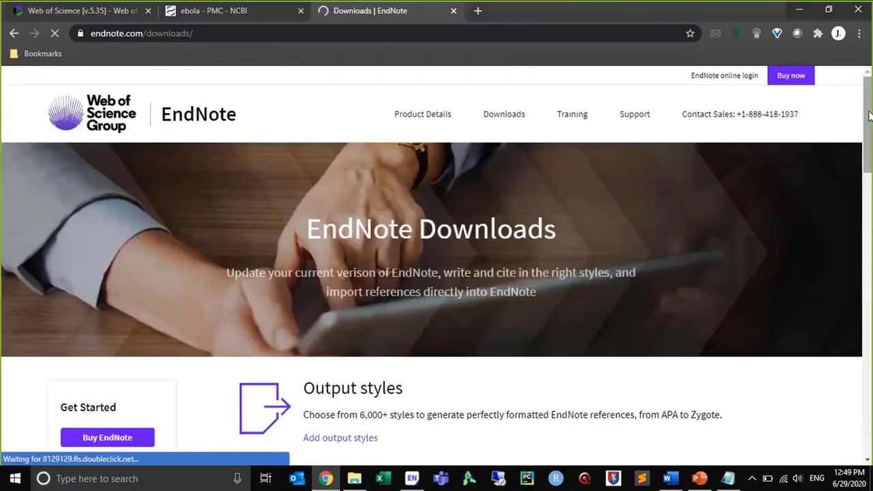
left_click_drag(871, 116, 872, 187)
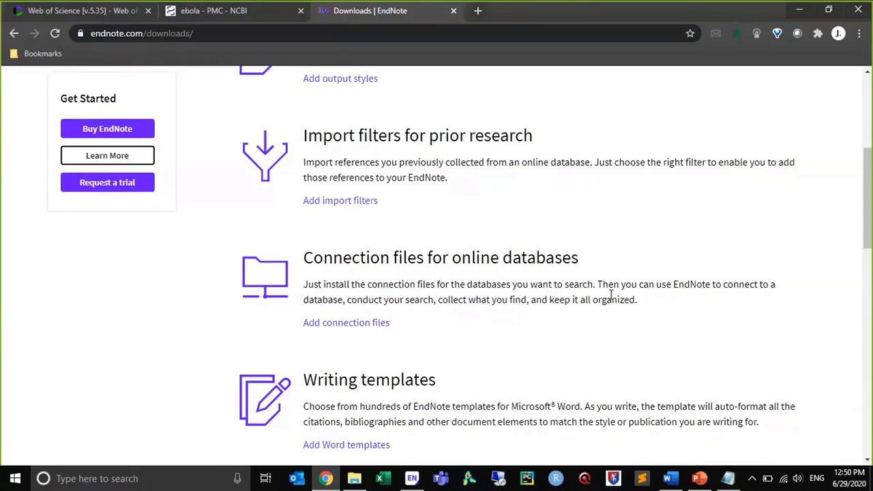
left_click(326, 331)
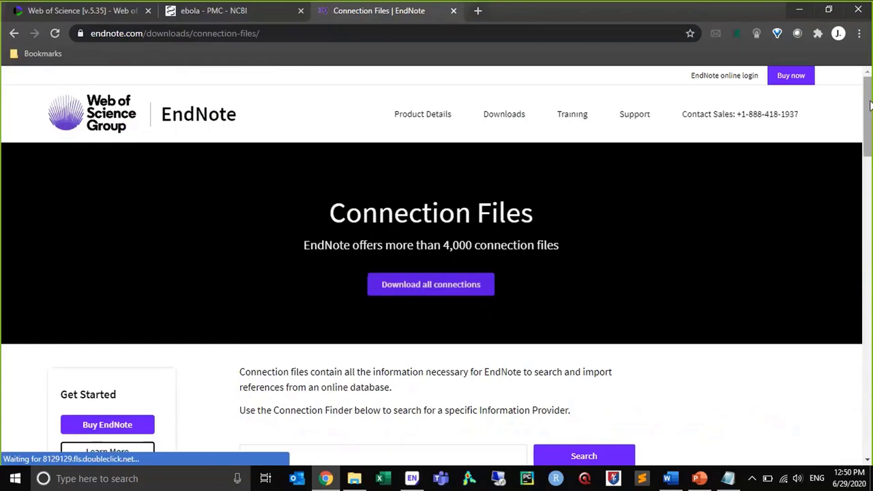
left_click_drag(870, 104, 870, 134)
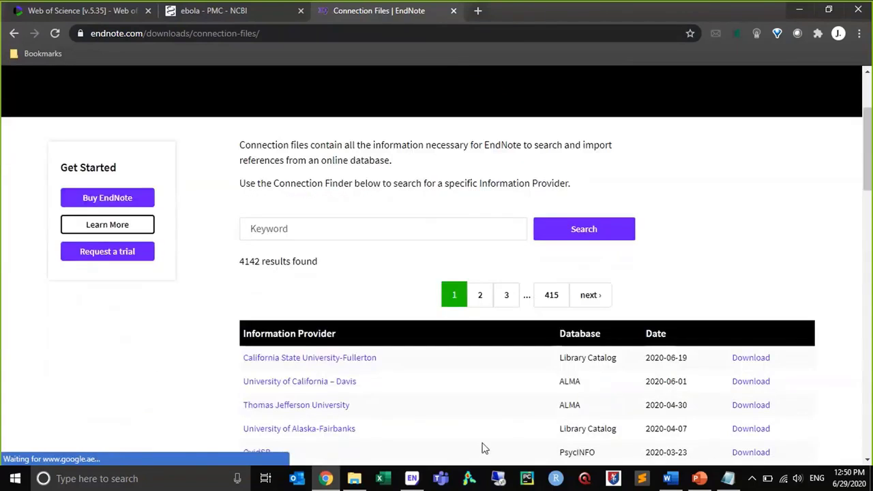
Close the connection list in EndNote X9, and search the connection files on the EndNote website for "oclc"
left_click(412, 479)
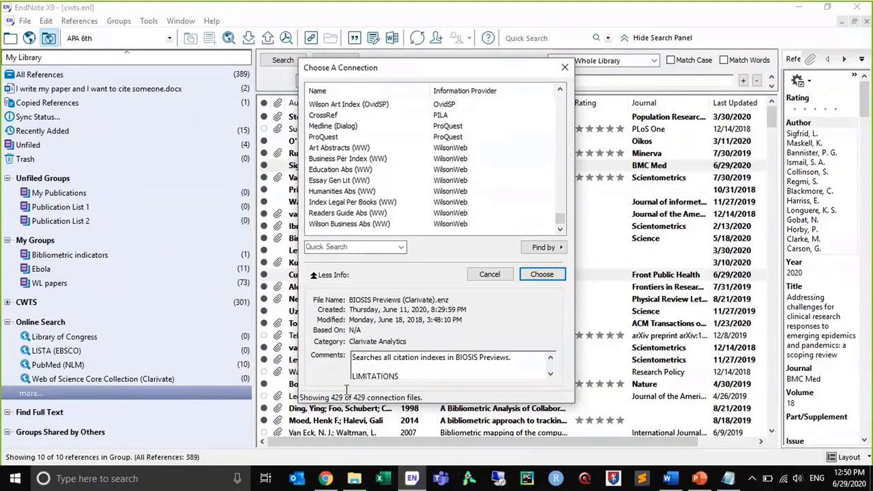
left_click(565, 73)
left_click(327, 479)
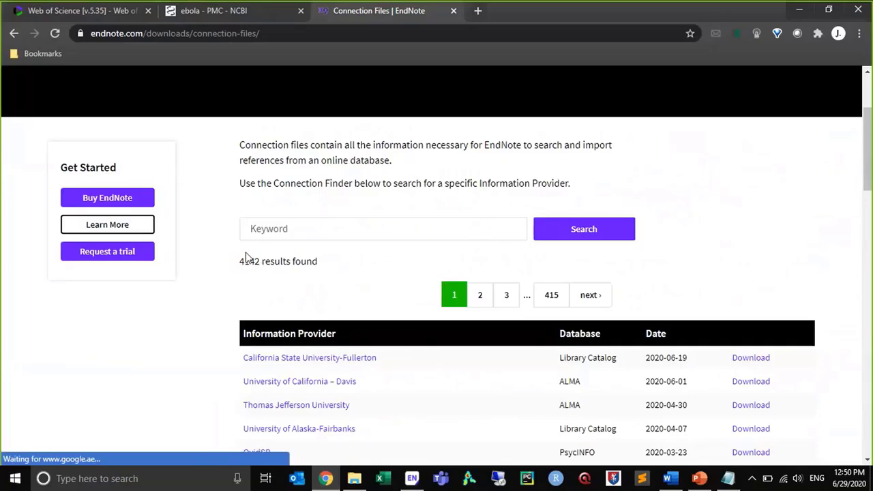
left_click(280, 224)
type("oclc")
key("Return")
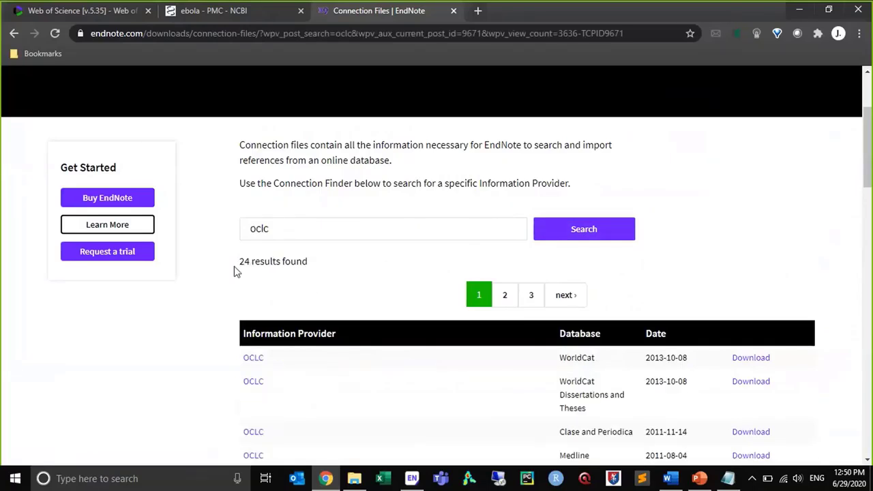
scroll(870, 163, "down", 2)
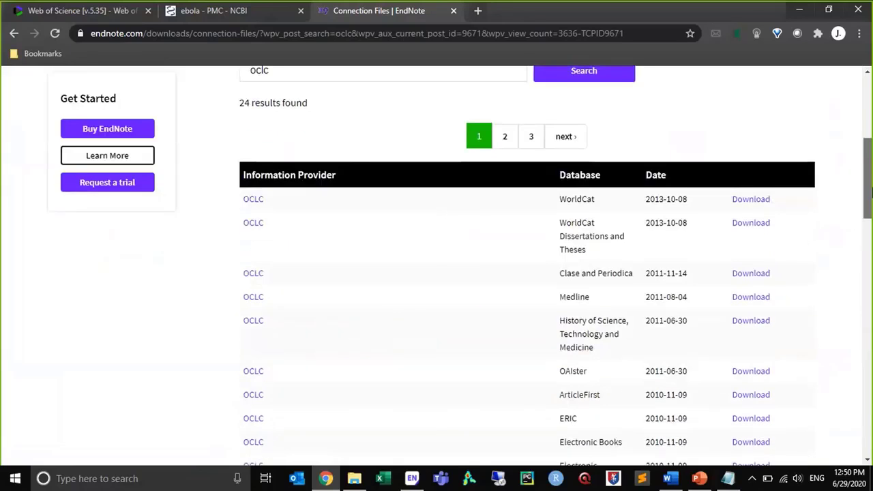
left_click_drag(867, 208, 872, 221)
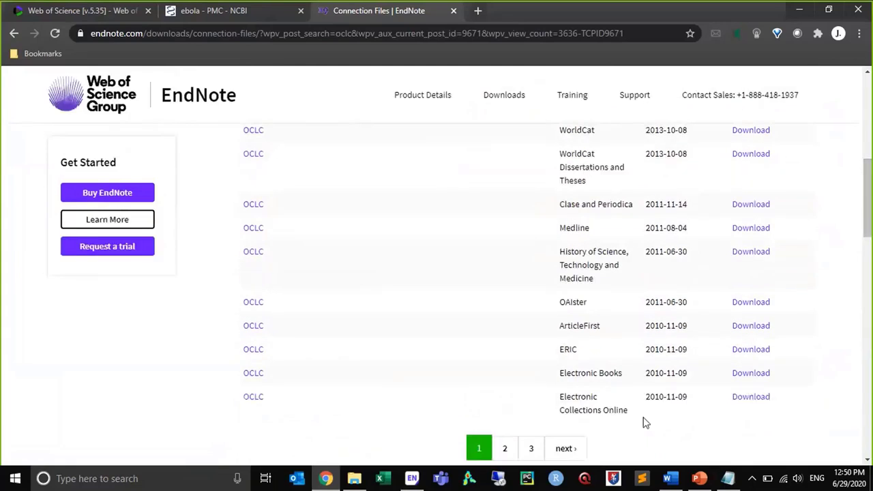
left_click_drag(872, 191, 871, 136)
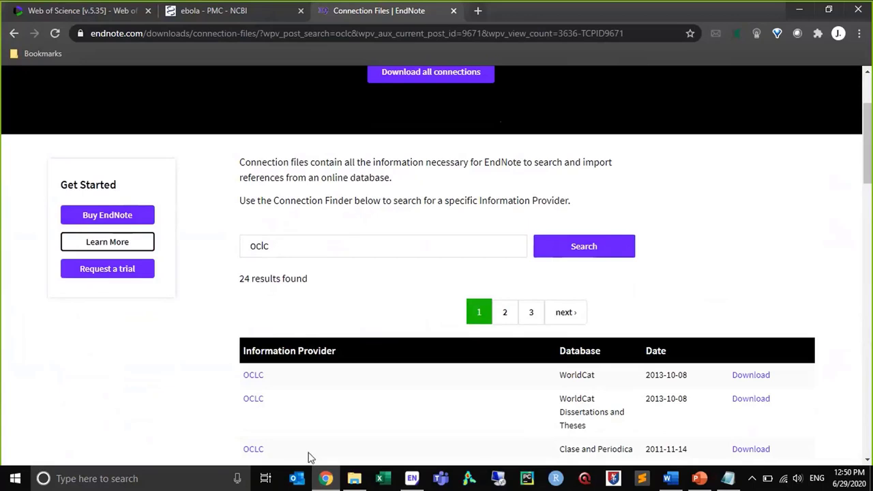
Move the EndNote website tab ahead of the PMC tab and return it to the endnote.com home page
left_click(411, 480)
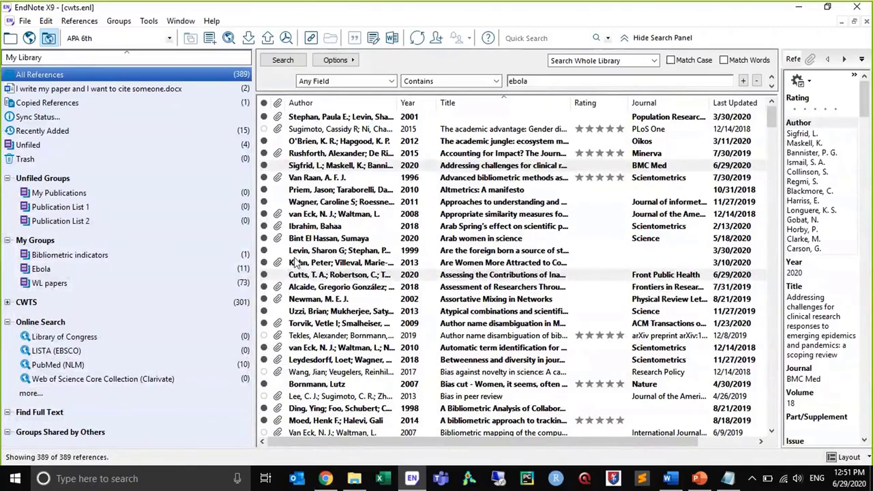
left_click(327, 480)
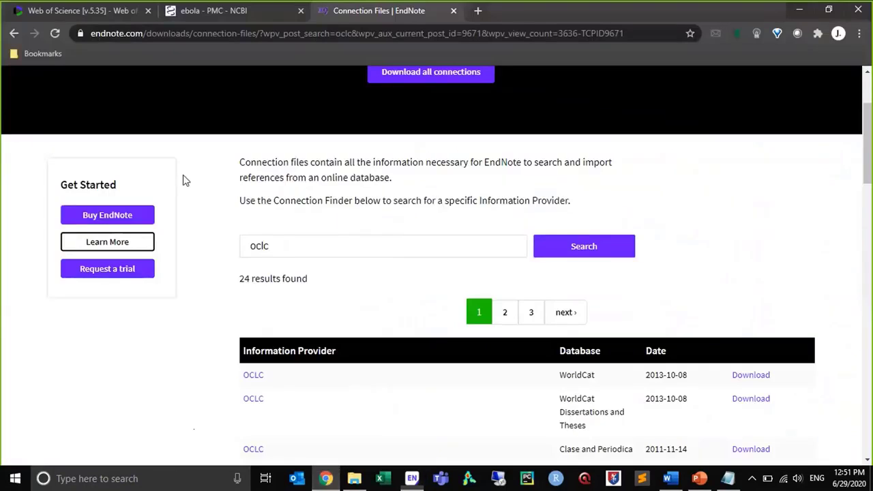
left_click_drag(341, 10, 292, 11)
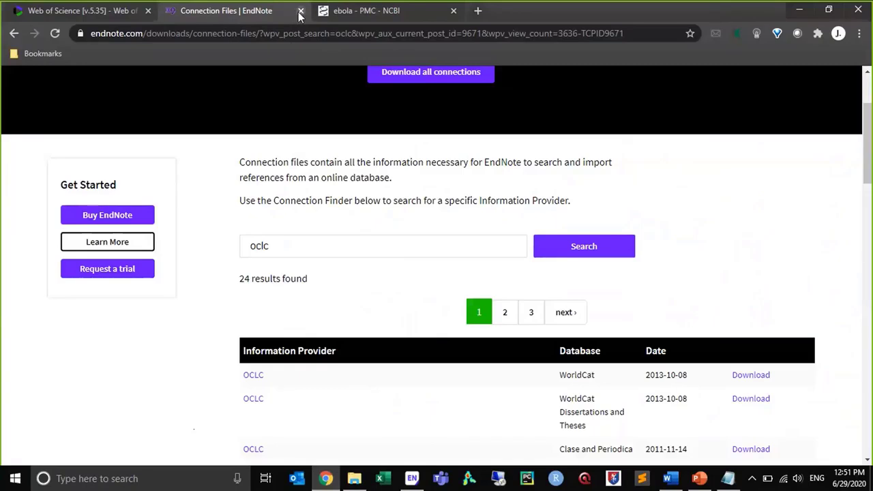
left_click(279, 35)
type("enn")
key("BackSpace")
type("dn")
key("Return")
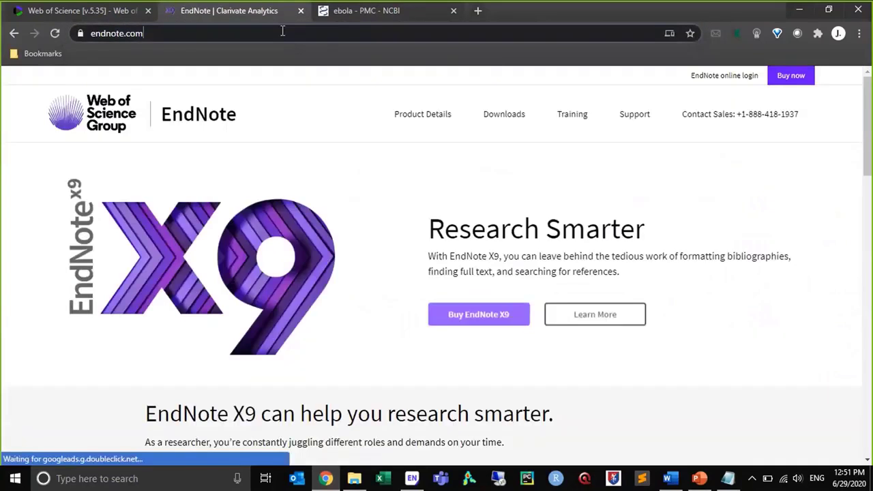
Close the EndNote website tab and the PMC ebola results tab, returning to the Web of Science record
left_click(281, 33)
type("endnot")
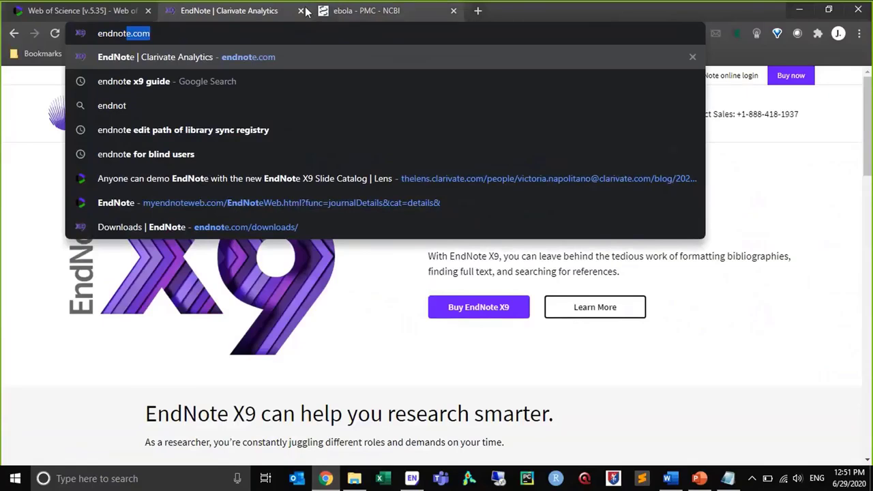
left_click(302, 10)
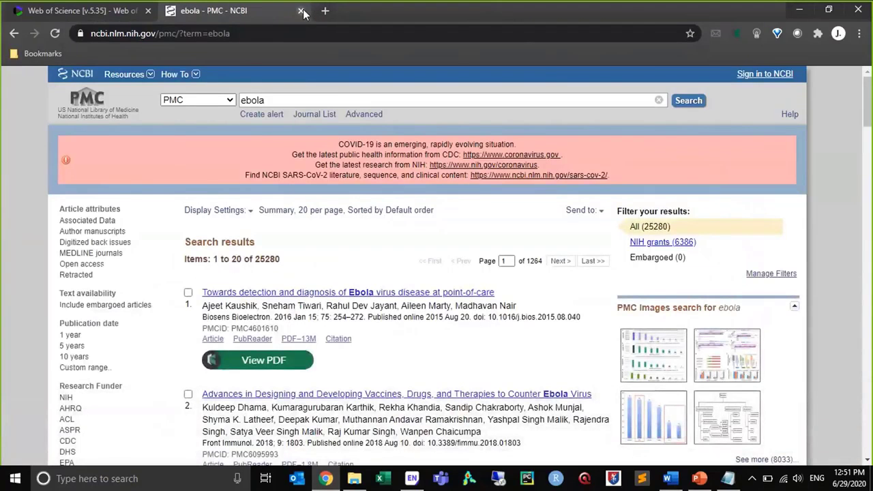
left_click(302, 10)
scroll(312, 121, "up", 4)
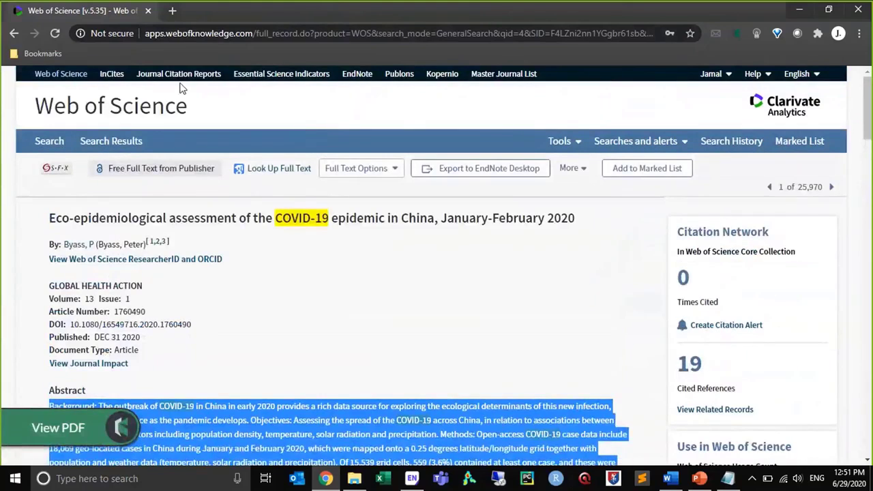
Open EndNote online from Web of Science and choose the 2- Mobility&Collab group as the references to export
left_click(354, 76)
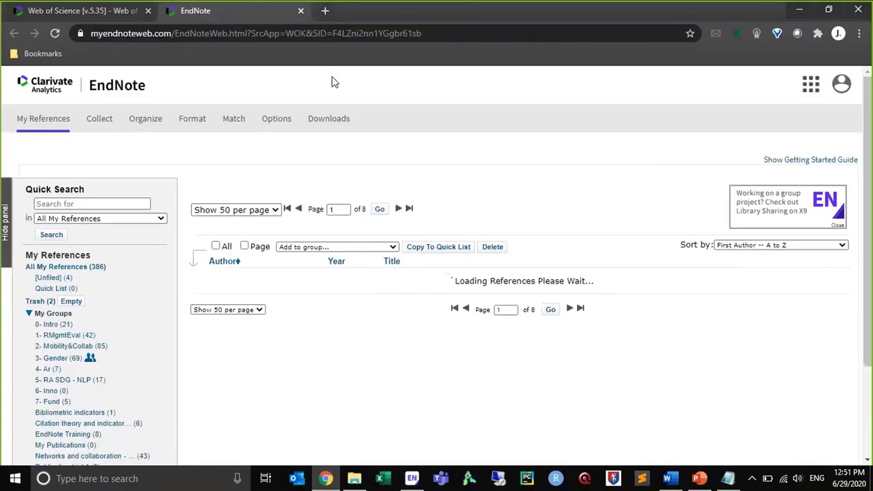
mouse_move(203, 121)
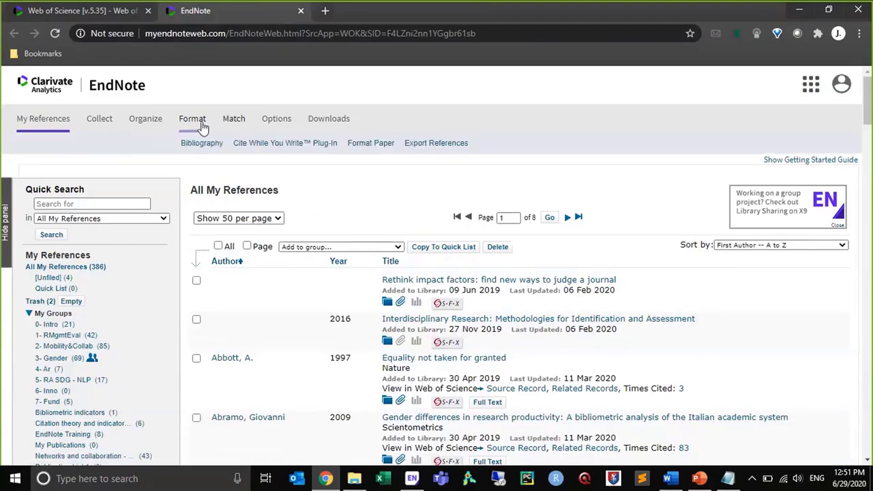
left_click(423, 146)
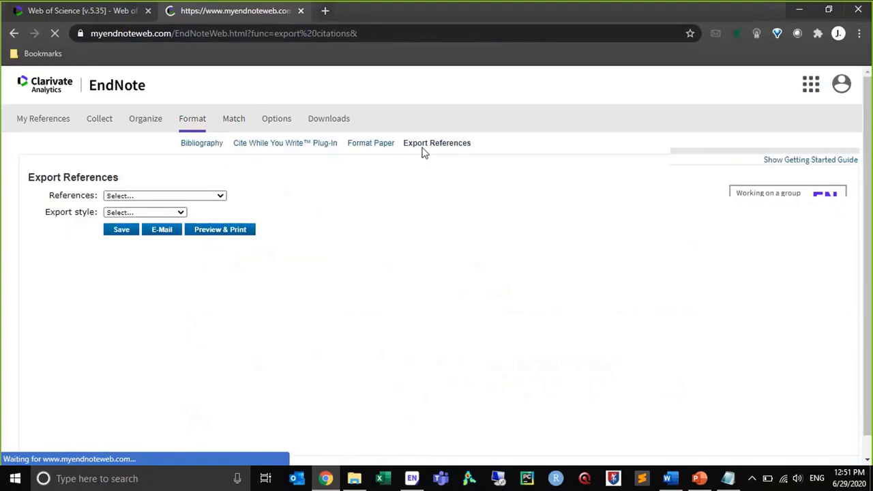
left_click(223, 196)
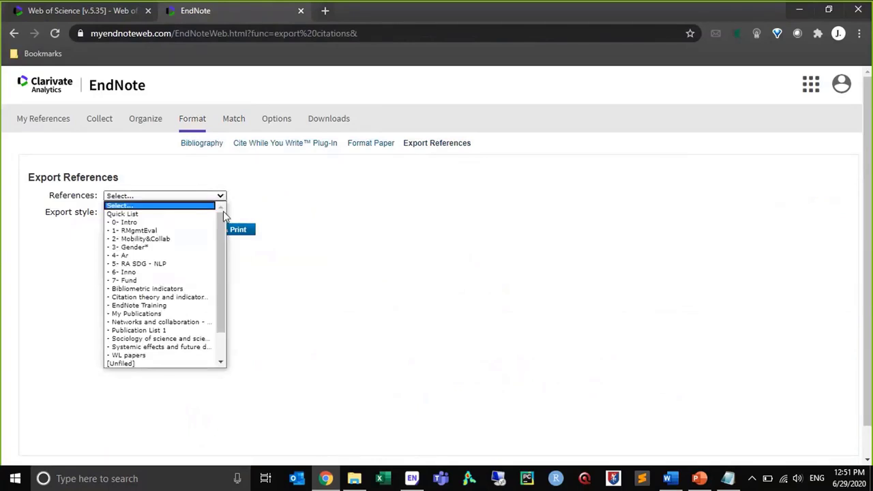
left_click(204, 239)
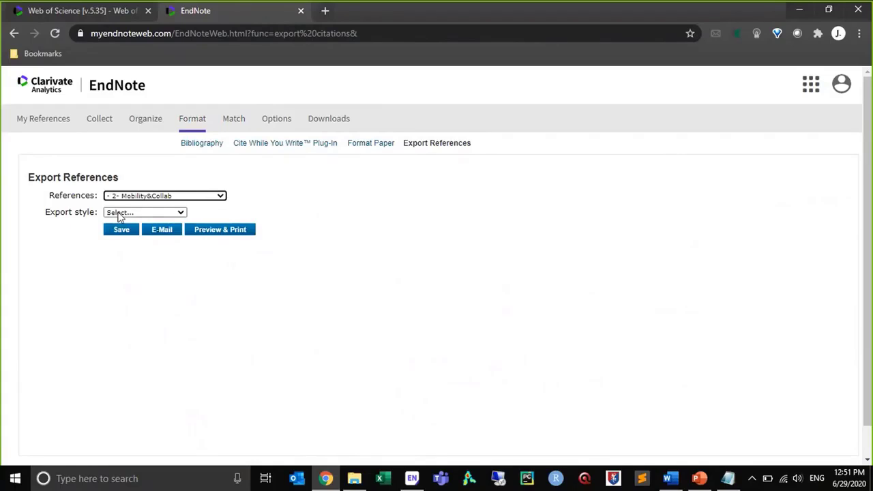
Preview the selected group's references in the BibTeX Export style, and switch back to the EndNote X9 library
left_click(120, 214)
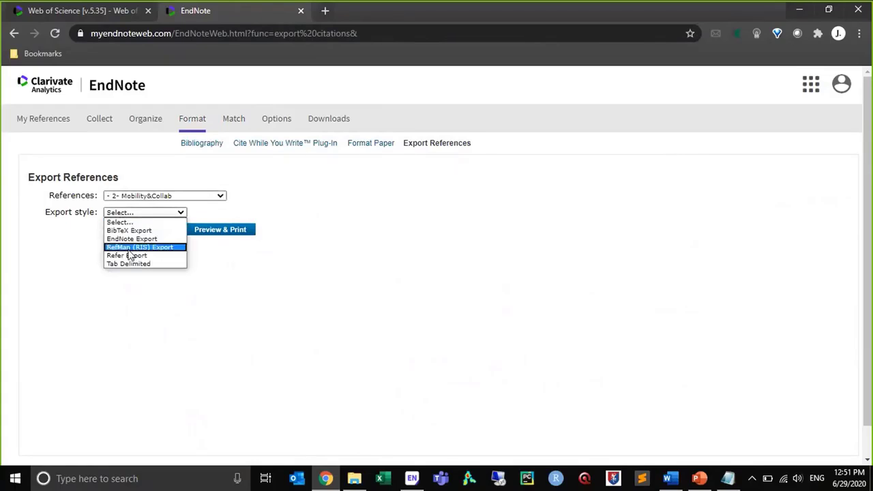
left_click(129, 230)
left_click(201, 231)
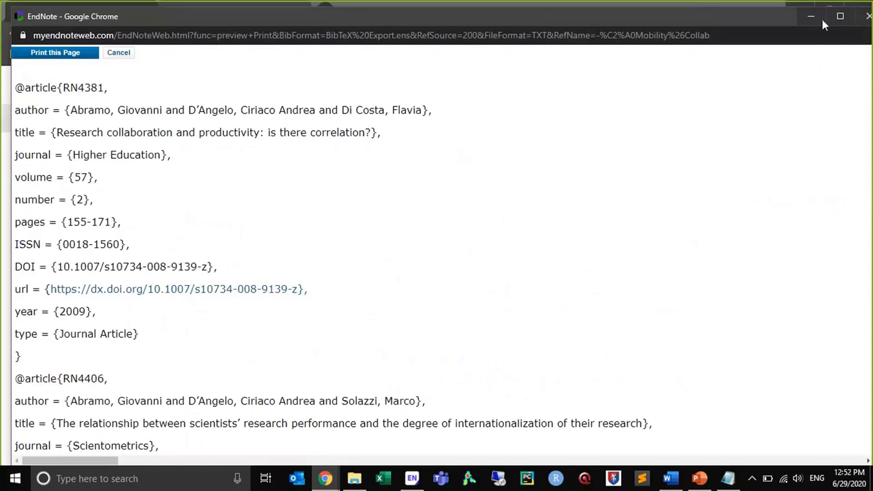
left_click(862, 18)
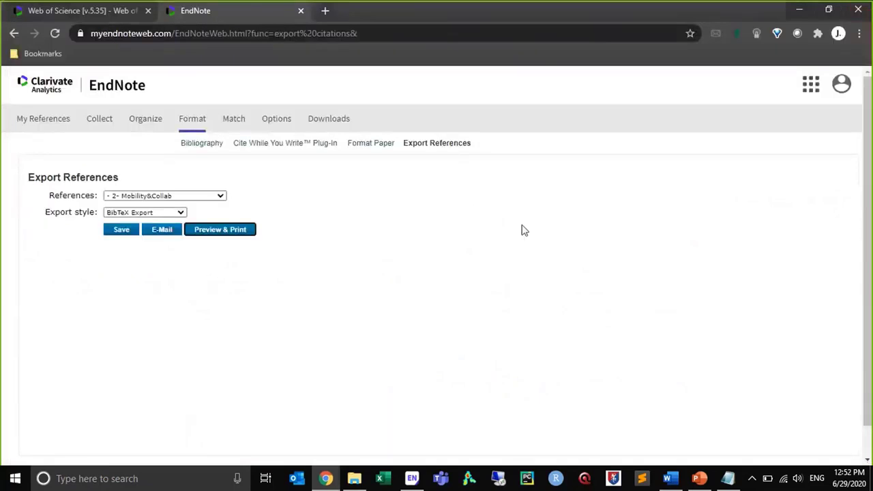
left_click(412, 479)
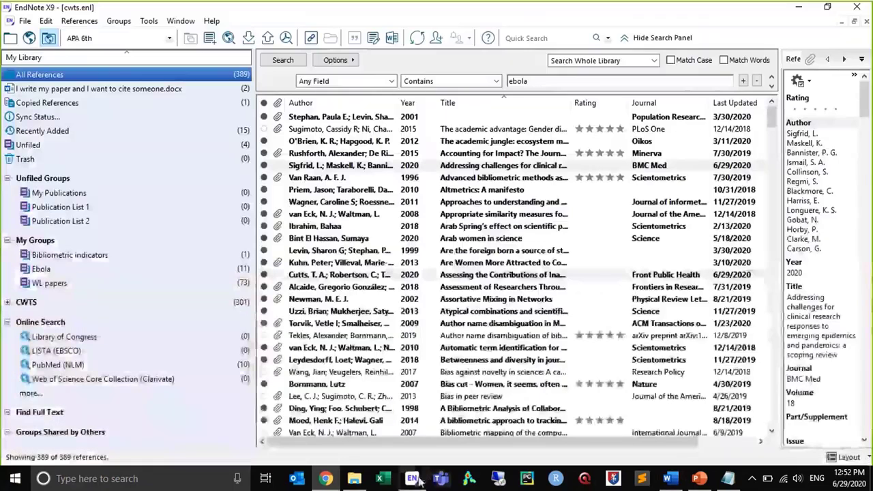
Open the program preferences at the Sync settings, then close them without changing anything
left_click(25, 20)
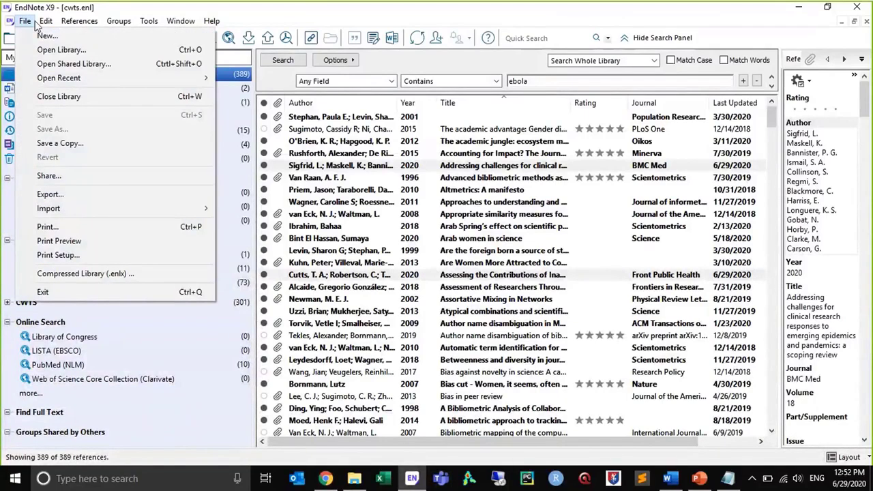
mouse_move(42, 24)
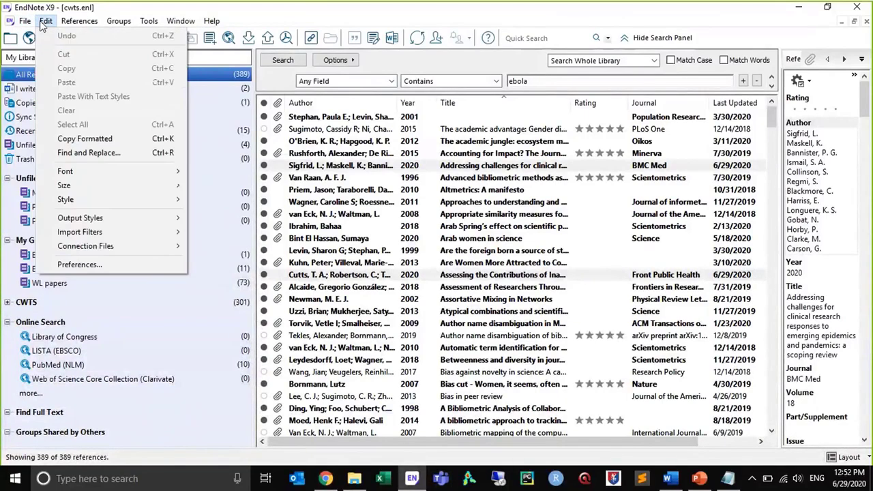
left_click(77, 265)
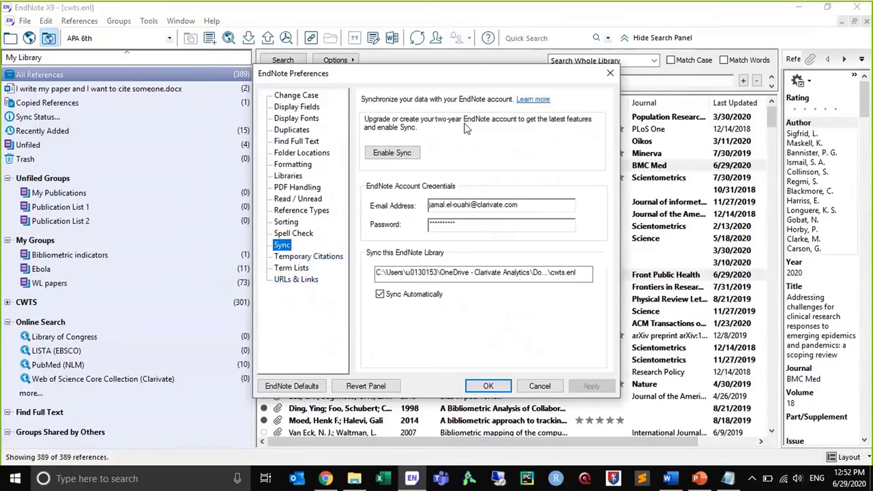
left_click(610, 75)
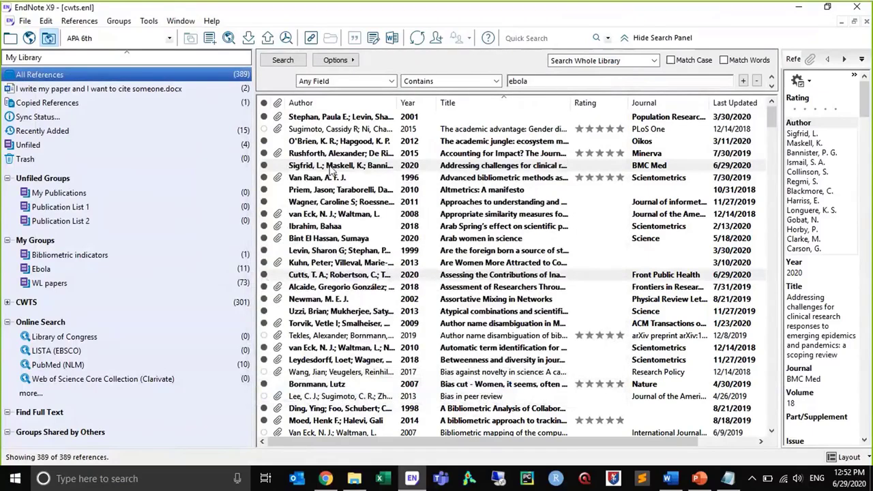
Sort all references by rating with the highest-rated first, and switch to local library mode
left_click(599, 101)
left_click(608, 102)
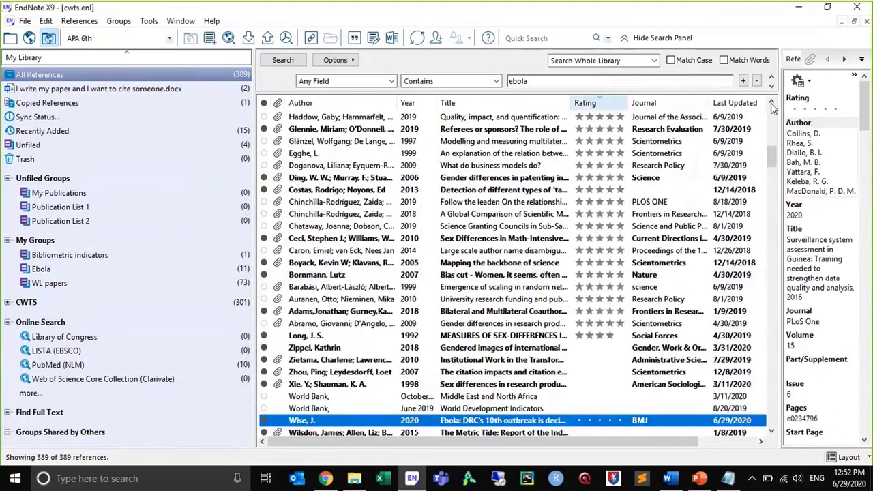
left_click_drag(771, 161, 771, 113)
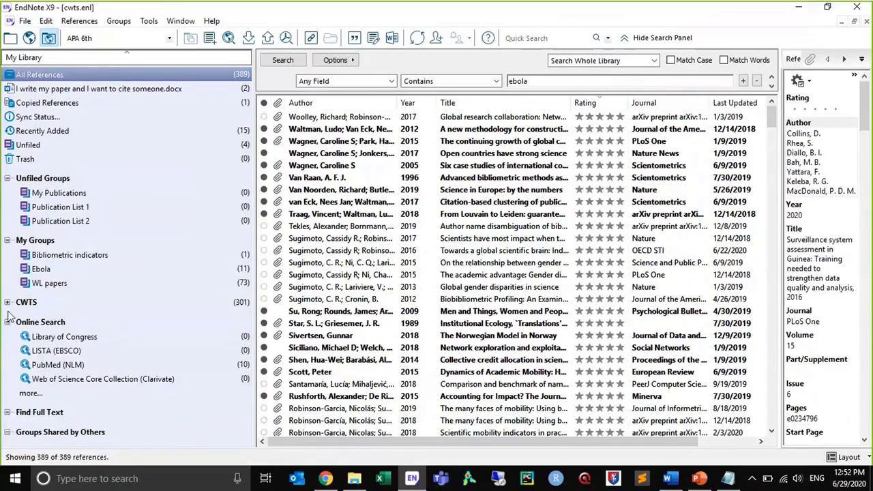
left_click(11, 39)
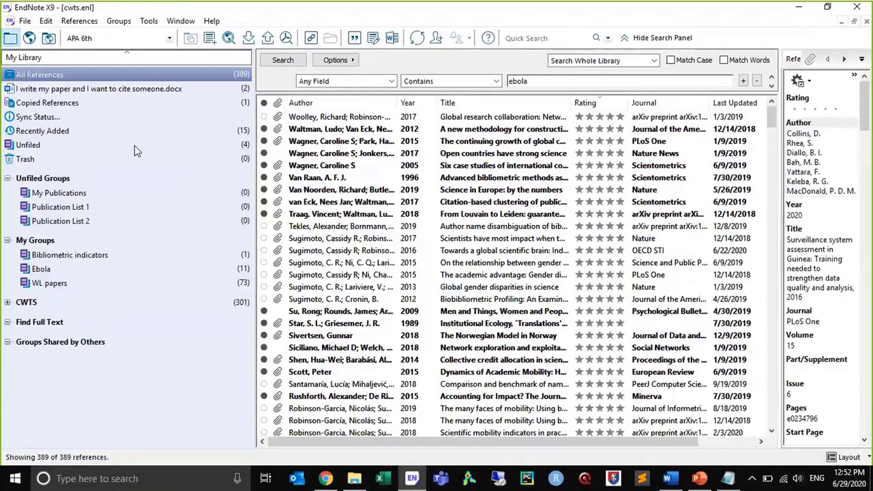
Run Manuscript Matcher on the references cited in the group "I write my paper and I want to cite someone.docx"
left_click(102, 90)
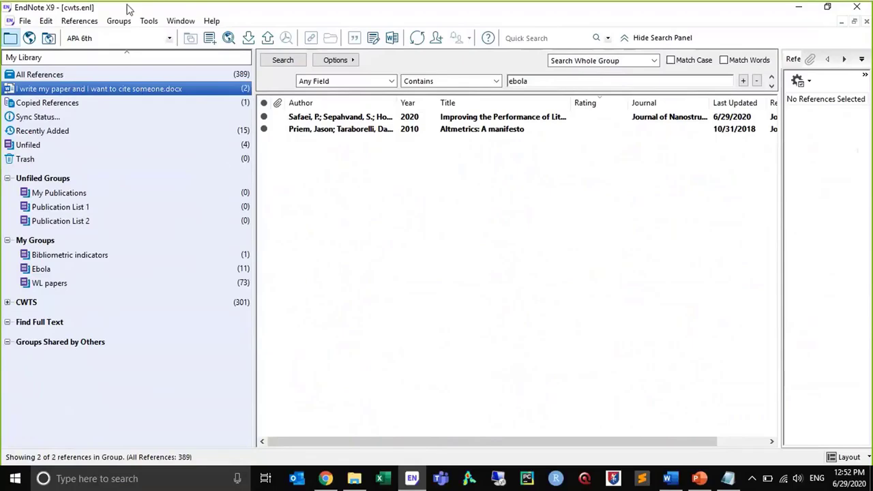
left_click(146, 21)
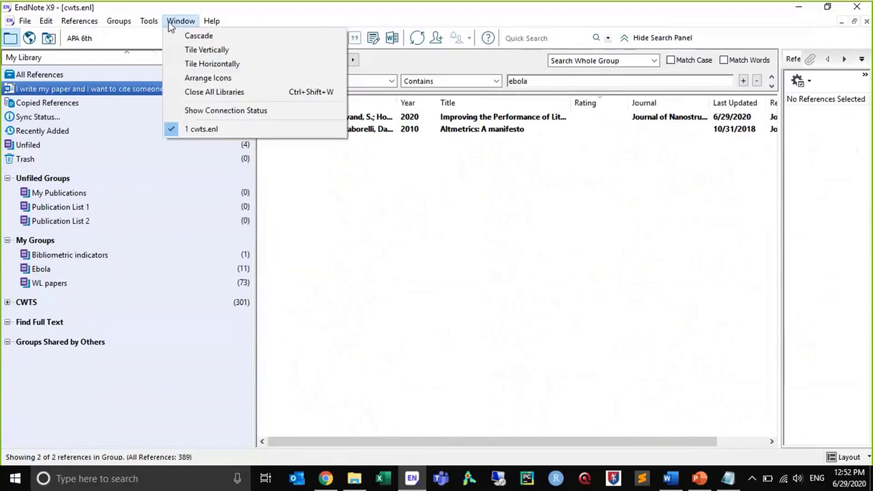
mouse_move(132, 25)
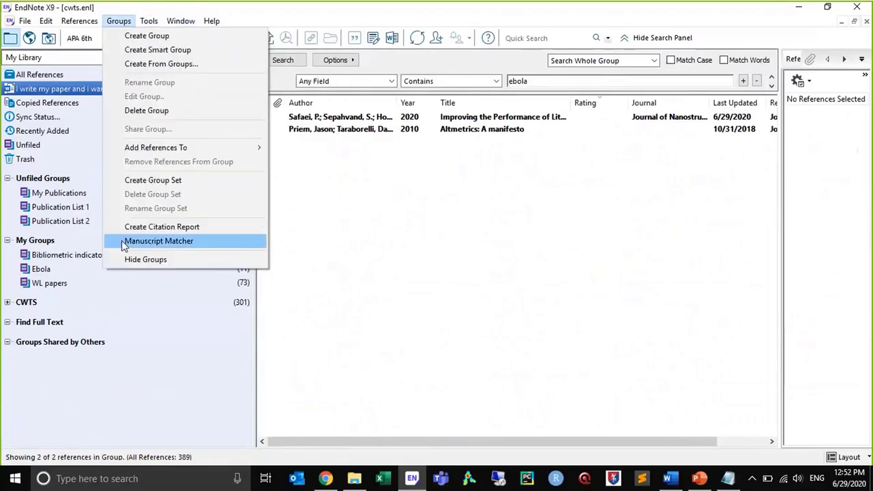
left_click(131, 241)
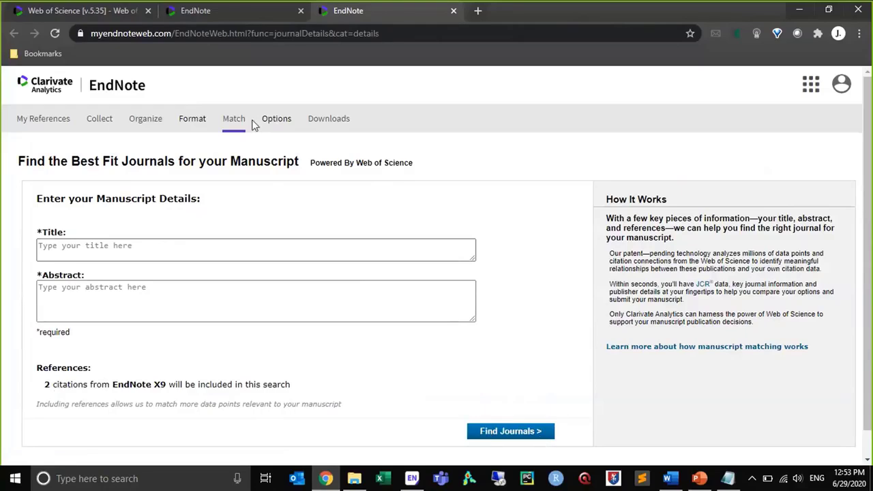
Return to the Export References page in the browser, and show the Downloads folder in File Explorer
left_click(239, 10)
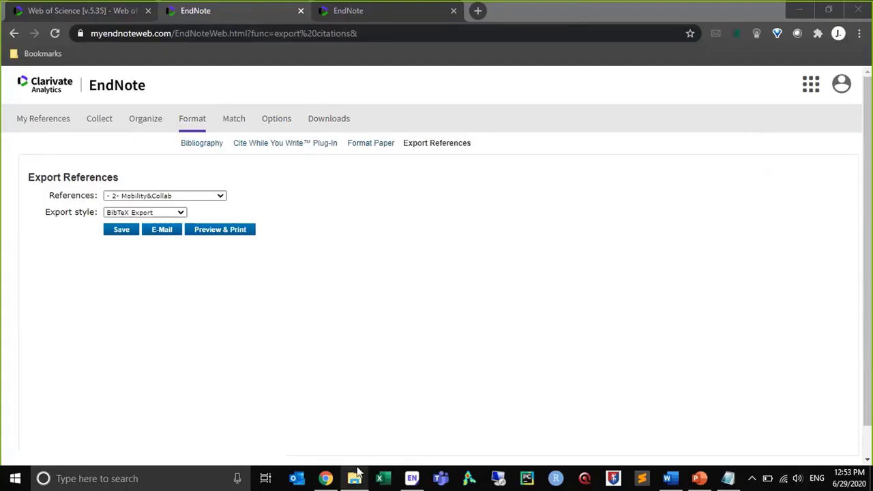
left_click(358, 478)
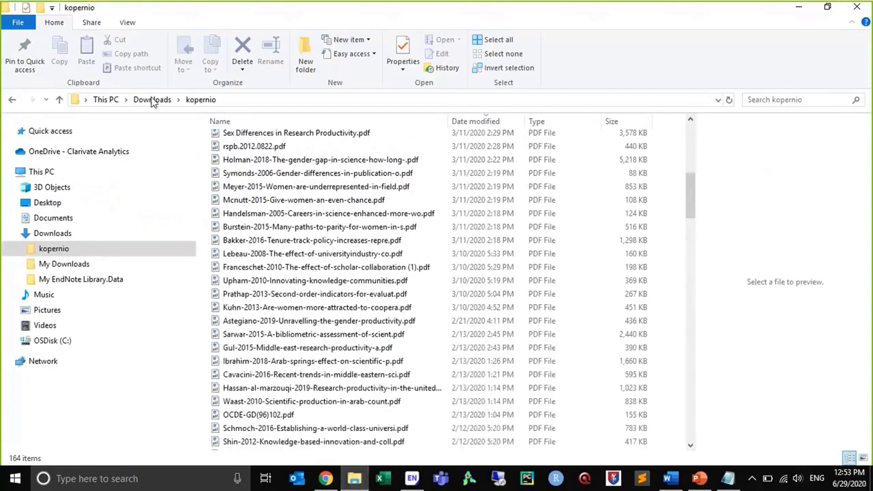
left_click(153, 100)
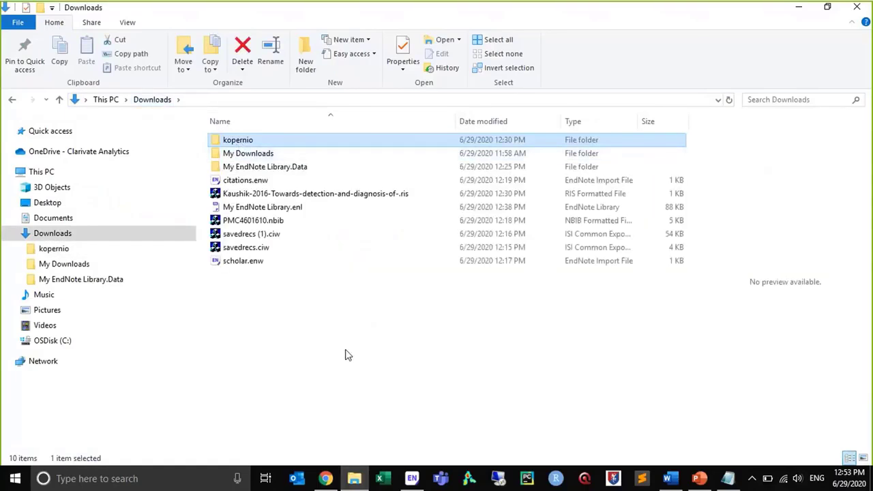
Switch to EndNote X9 and examine the PDF Handling preferences for renaming and automatic import, then cancel
left_click(414, 479)
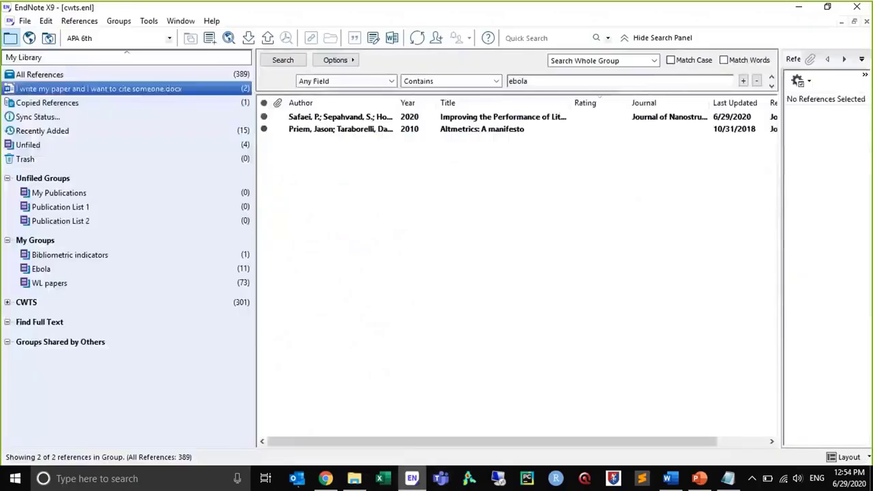
left_click(26, 21)
mouse_move(46, 21)
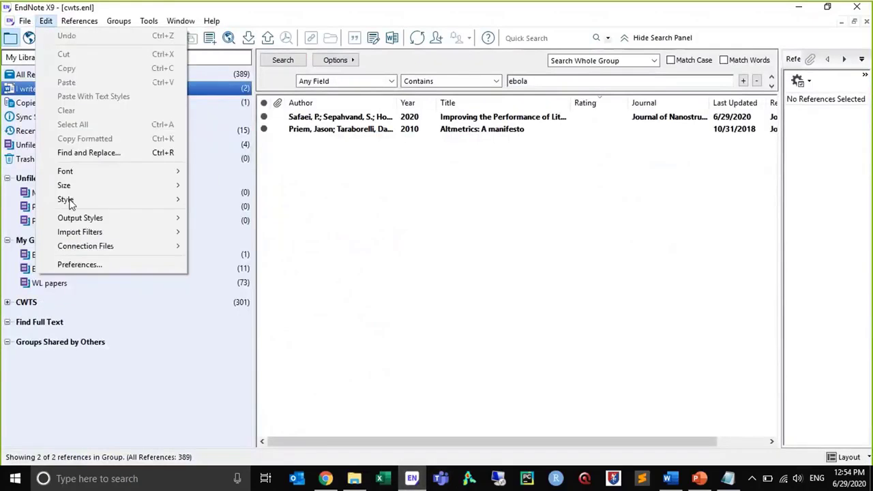
left_click(80, 266)
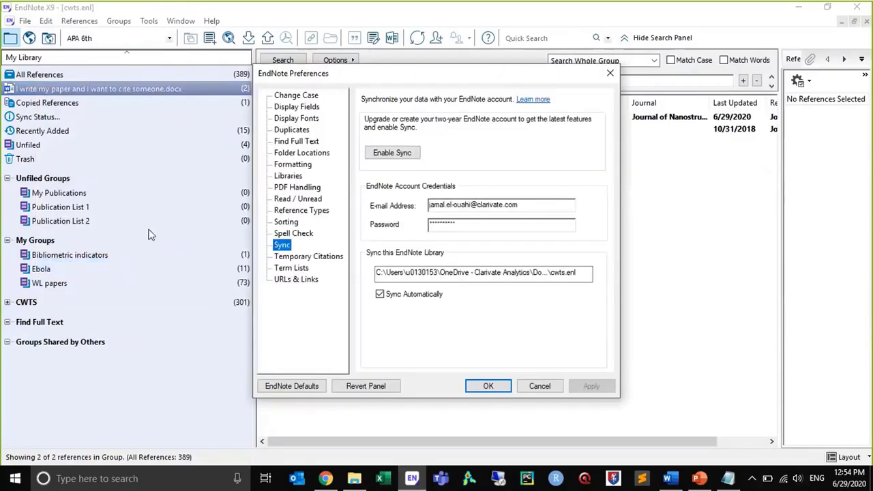
left_click(308, 186)
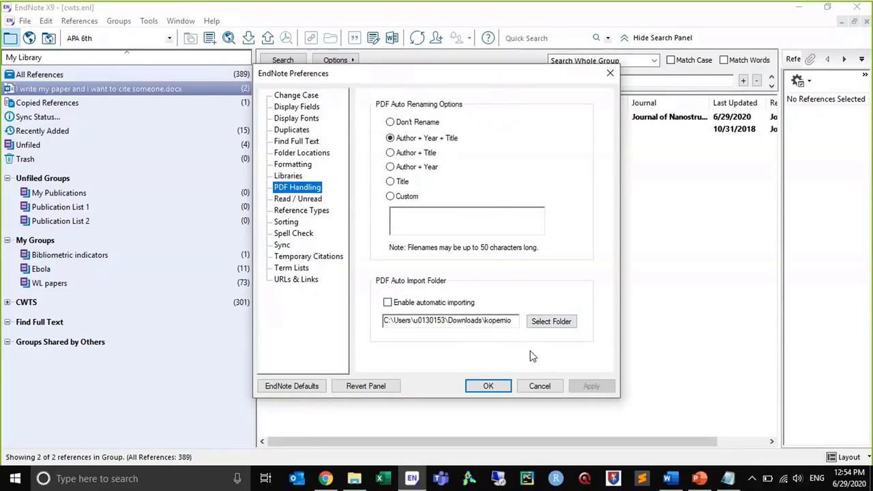
left_click(542, 386)
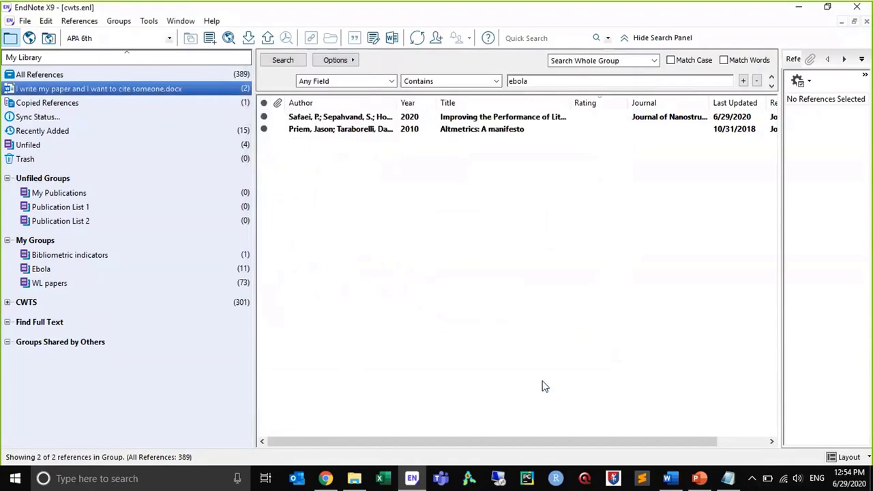
Switch to File Explorer and open the 2016 ebola detection and diagnosis PDF from the kopernio folder
left_click(353, 481)
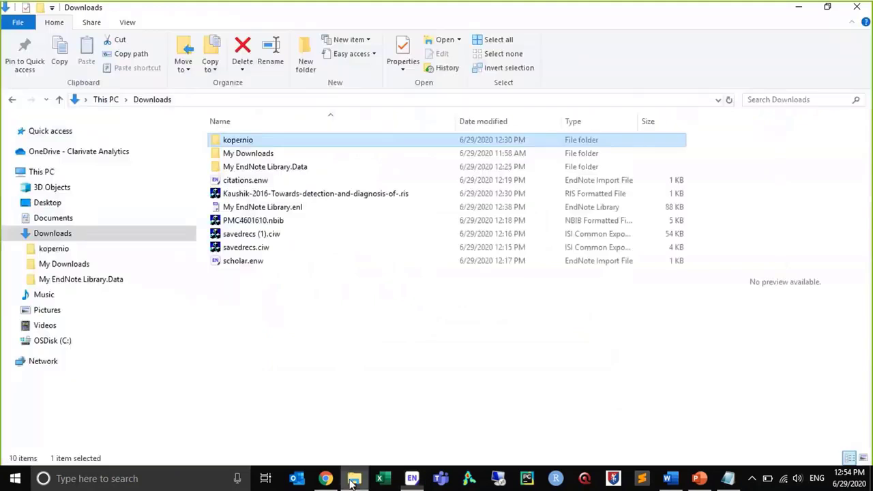
double_click(268, 141)
double_click(269, 142)
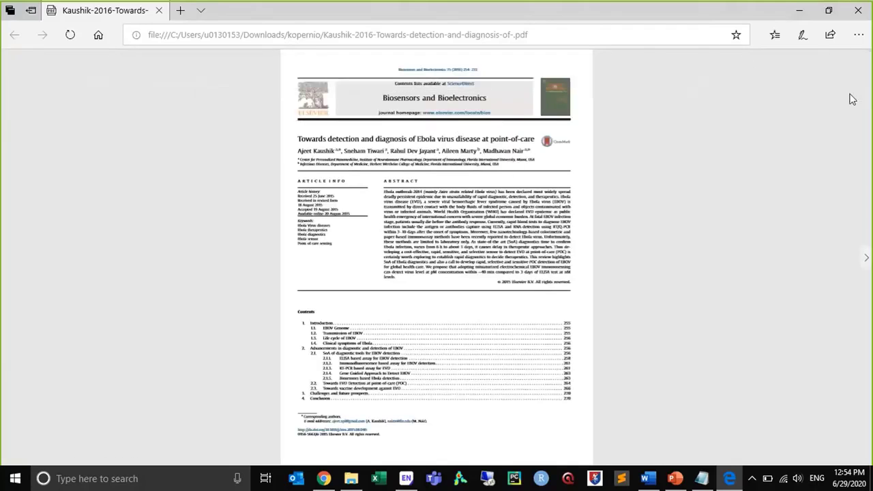
Enlarge the PDF by two zoom levels and look through its first page from title to contents list
left_click(859, 37)
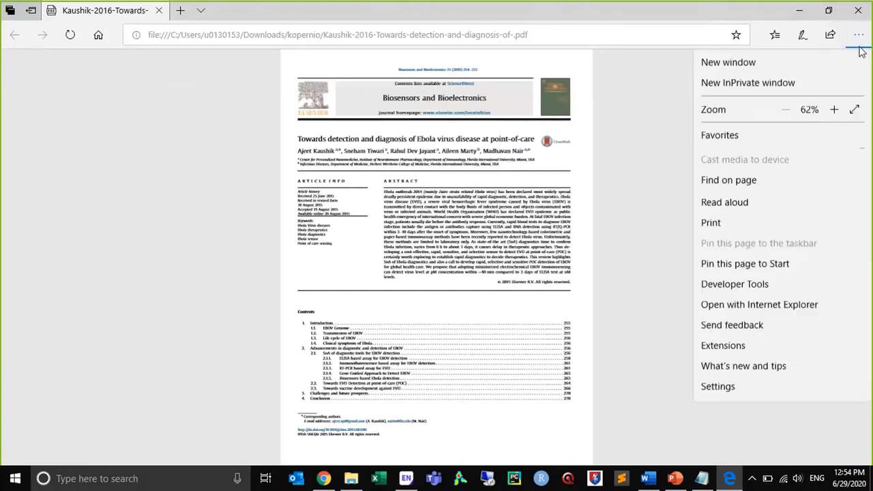
left_click(834, 111)
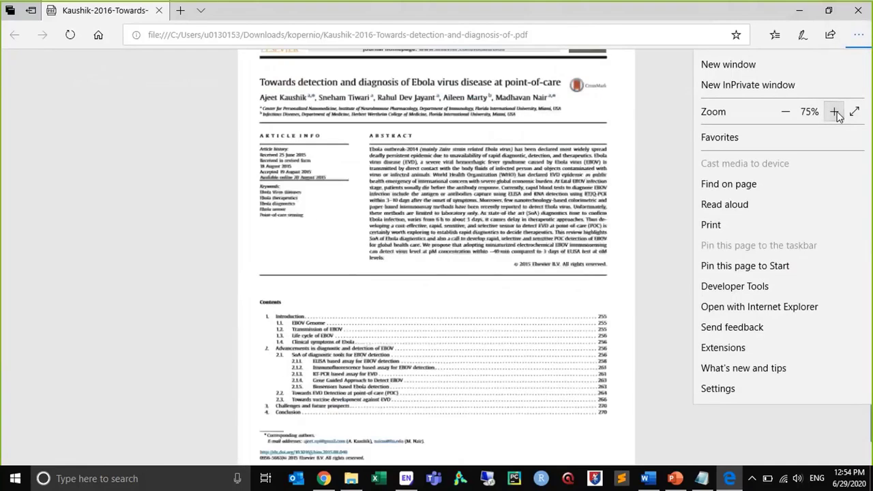
left_click(835, 111)
left_click(606, 103)
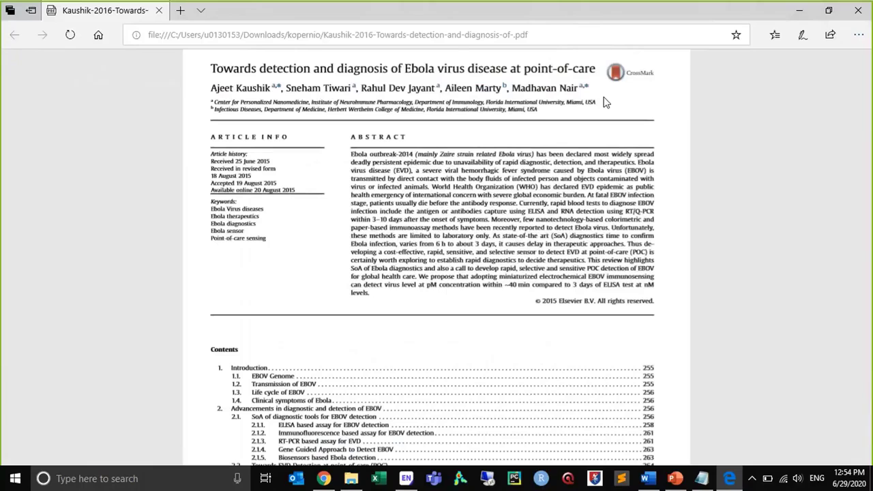
left_click_drag(871, 170, 868, 260)
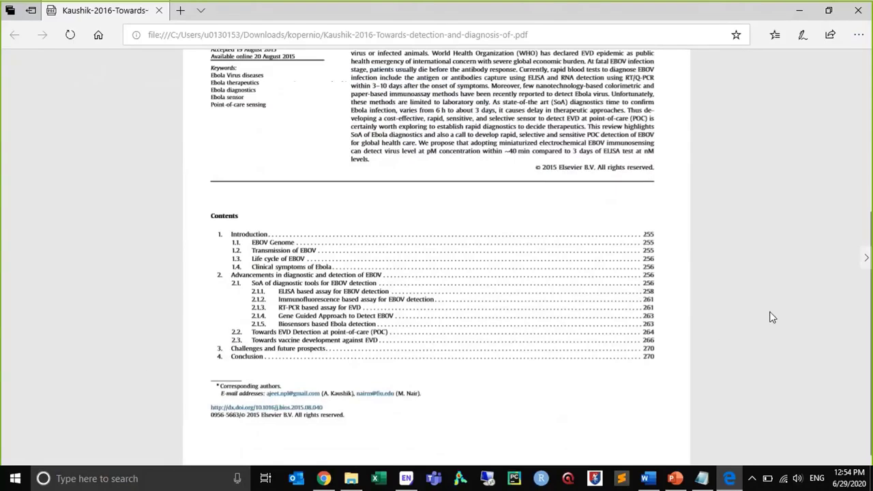
left_click_drag(869, 330, 869, 75)
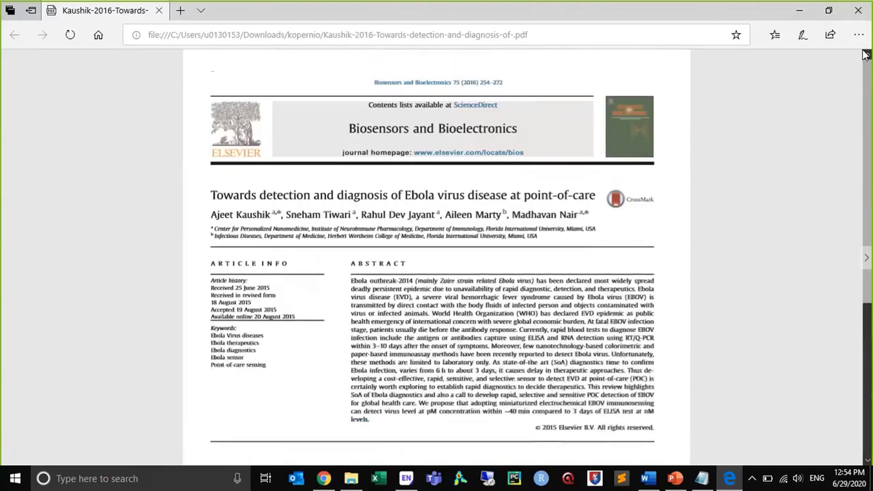
Close the PDF and go back from the kopernio folder to Downloads, returning to the EndNote X9 library
left_click(862, 11)
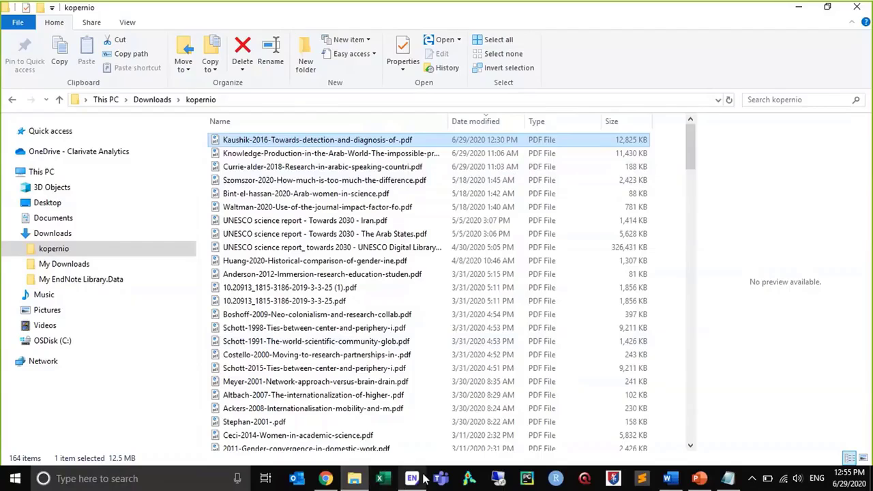
left_click(10, 101)
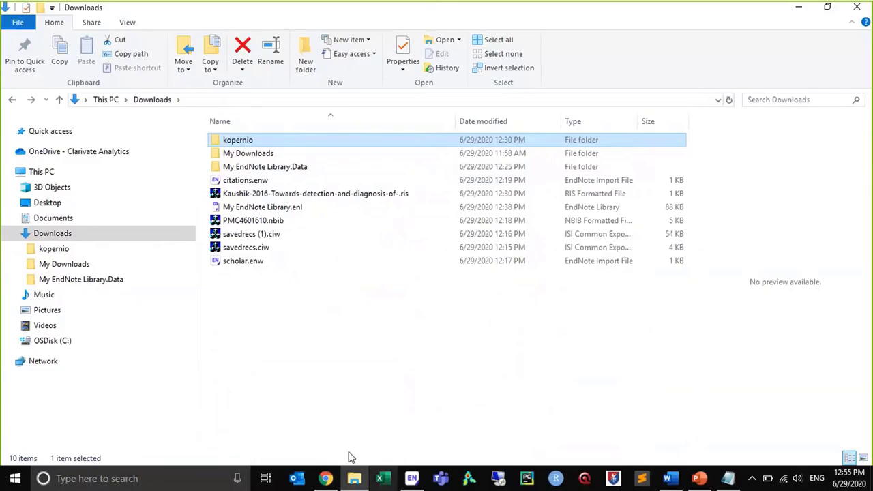
left_click(413, 479)
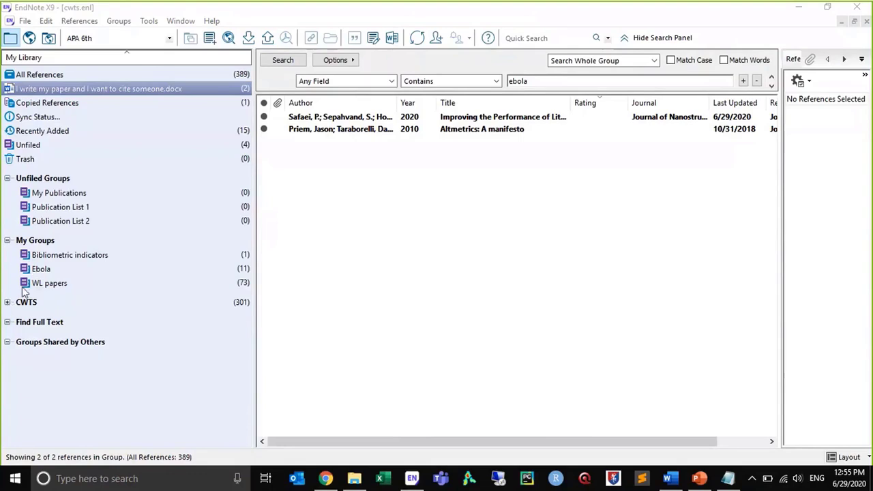
Show the references in the Ebola group, and collapse the My Groups set
left_click(52, 262)
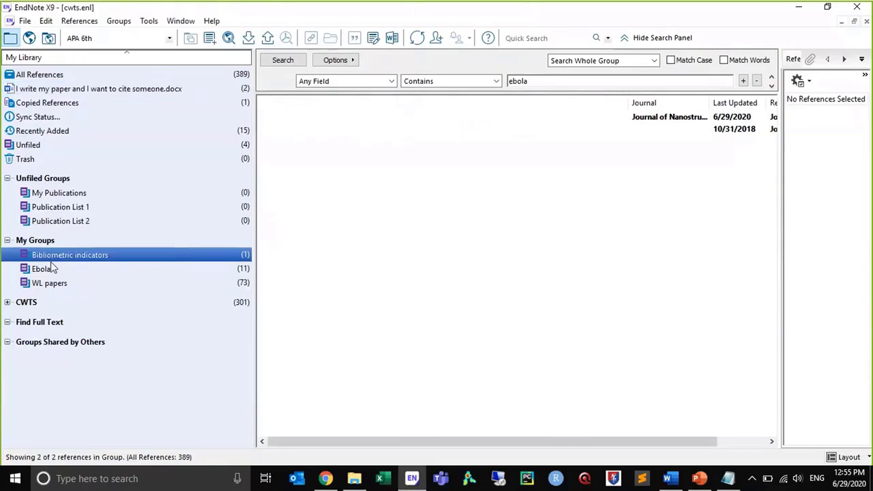
left_click(49, 268)
left_click(50, 257)
left_click(49, 269)
left_click(7, 240)
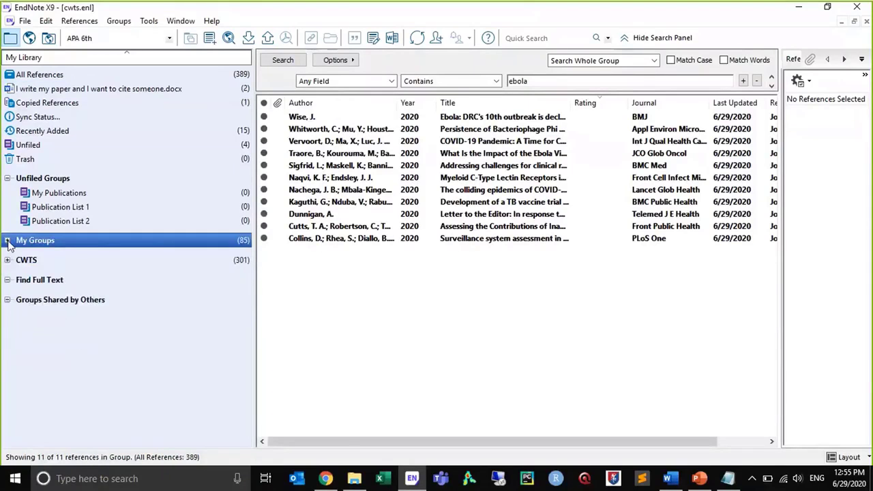
Expand the CWTS group set and show the references in its 2- Mobility&Collab group
left_click(7, 260)
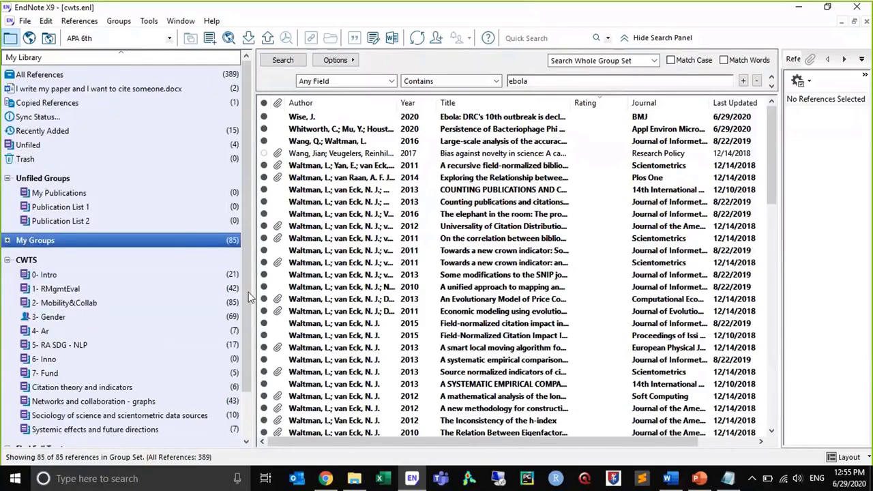
scroll(216, 340, "down", 1)
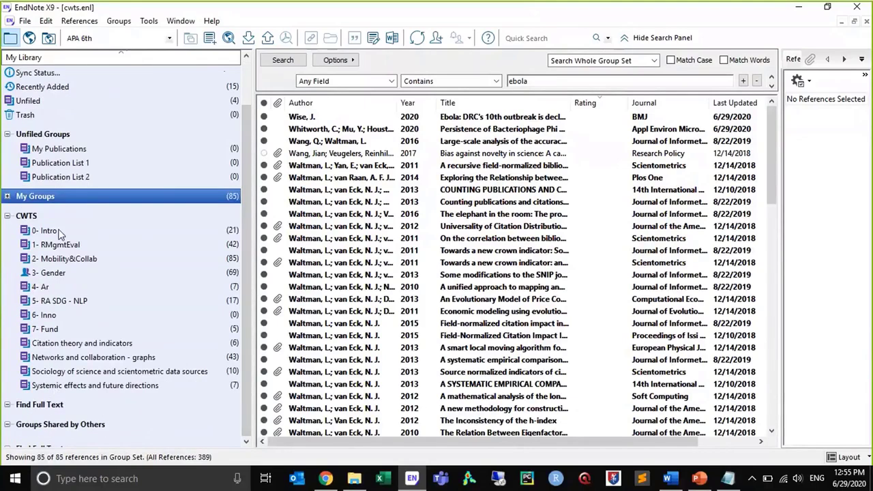
left_click(64, 260)
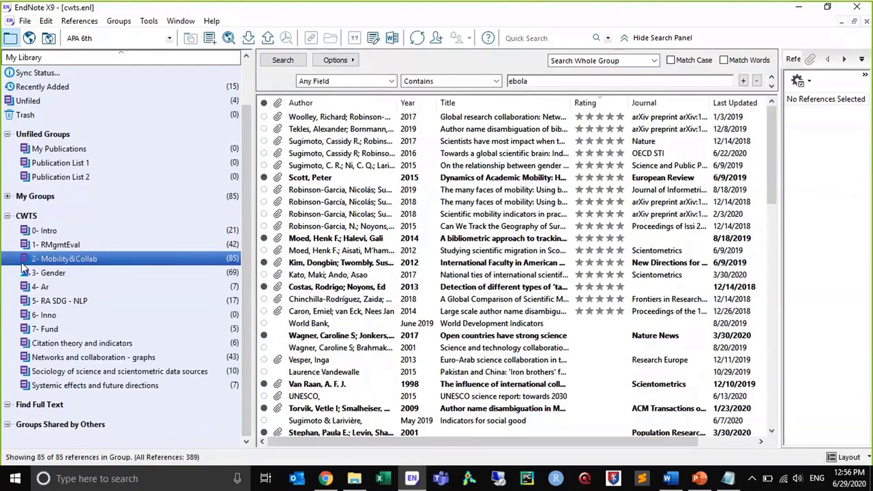
View the management options of the CWTS group set, and show all references in the set
right_click(30, 217)
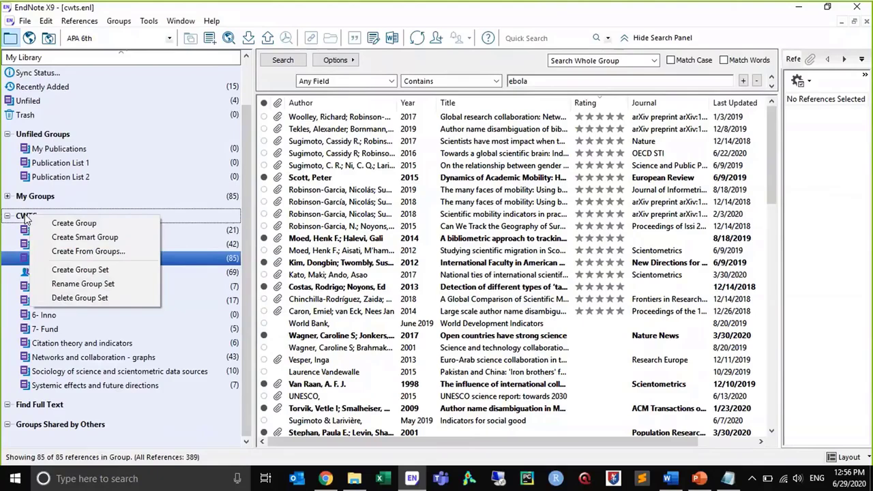
left_click(25, 217)
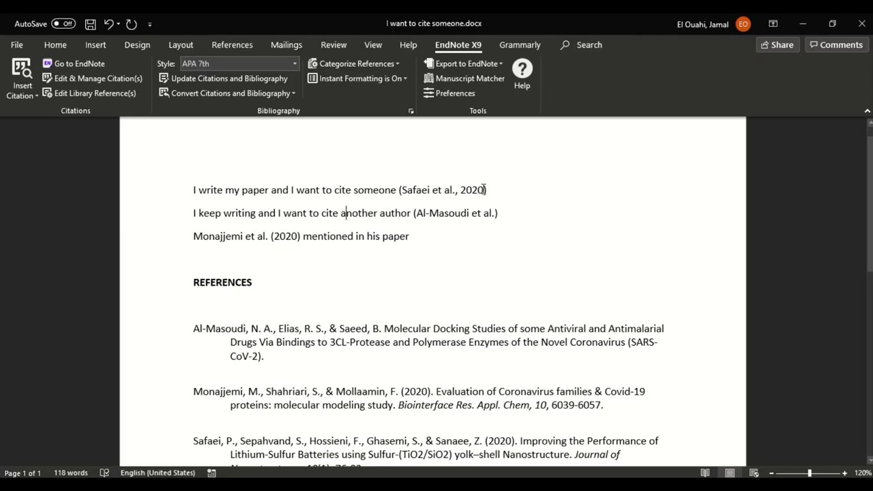
Switch from Word to the EndNote X9 library and move all references in the Unfiled group to the trash
key("alt+Tab")
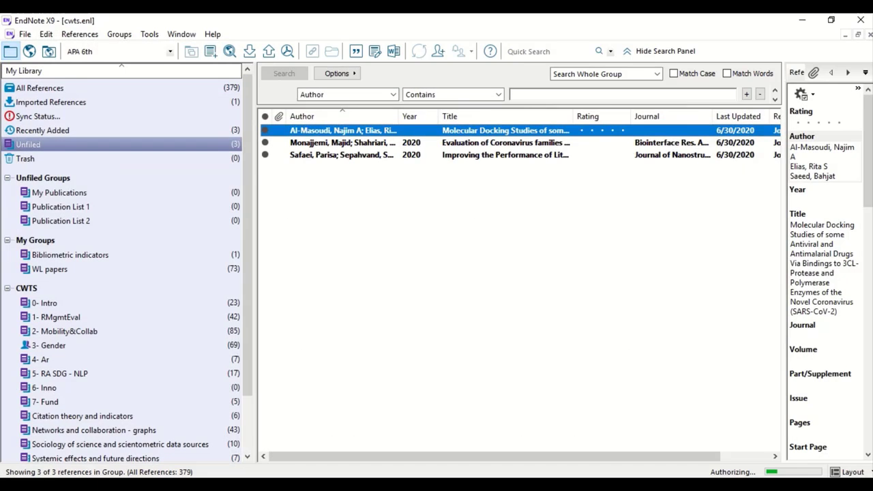
left_click(361, 156, "shift")
key("Delete")
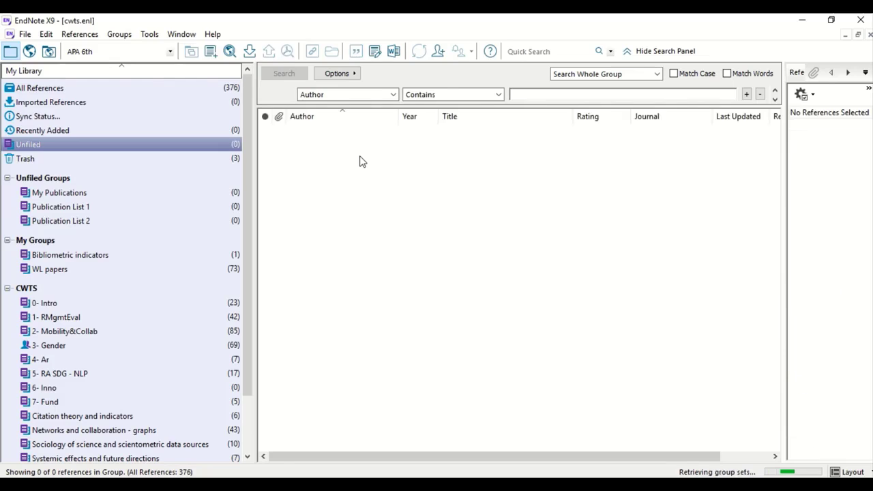
Return to the Word document, check the citation in its first sentence, and export its traveling library to the existing cwts library
key("alt+Tab")
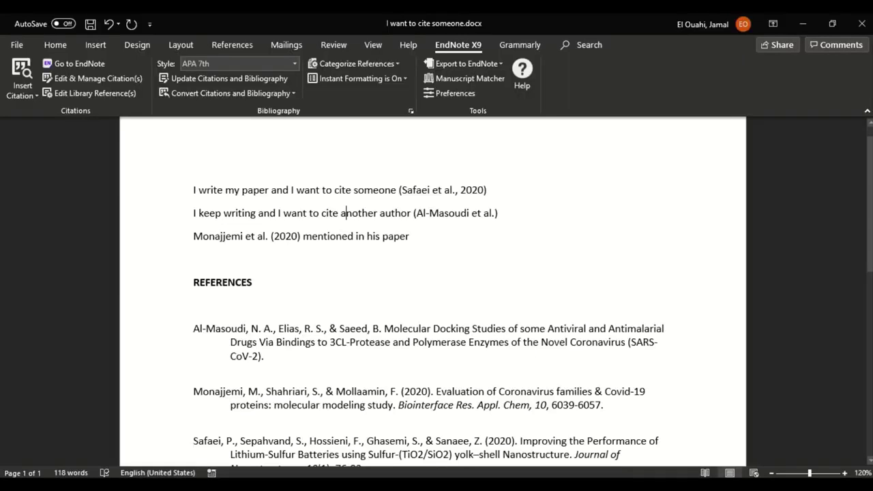
left_click(436, 189)
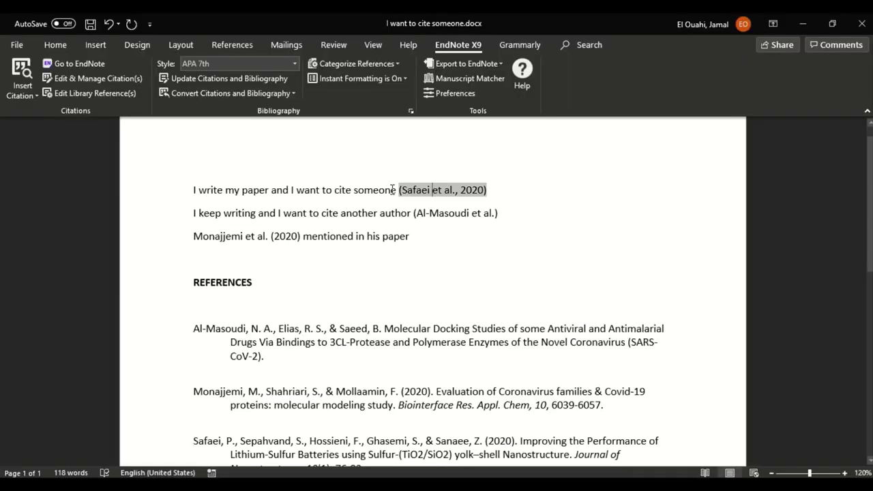
left_click(326, 190)
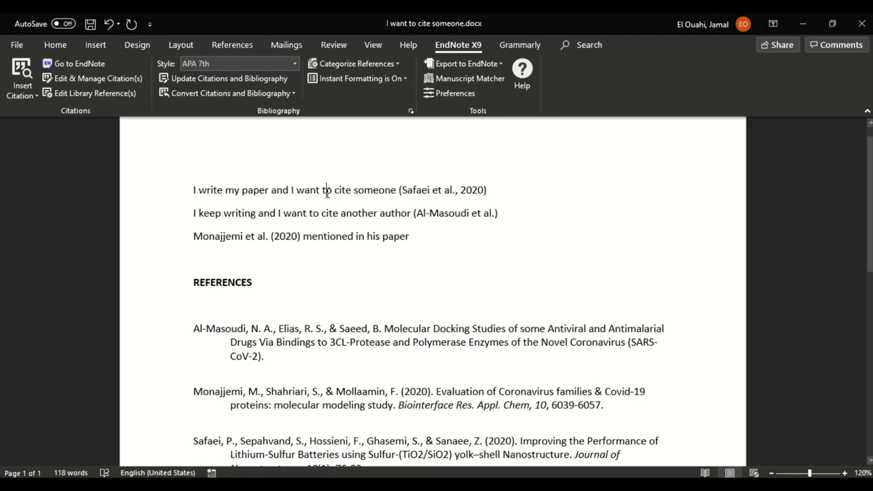
left_click(464, 64)
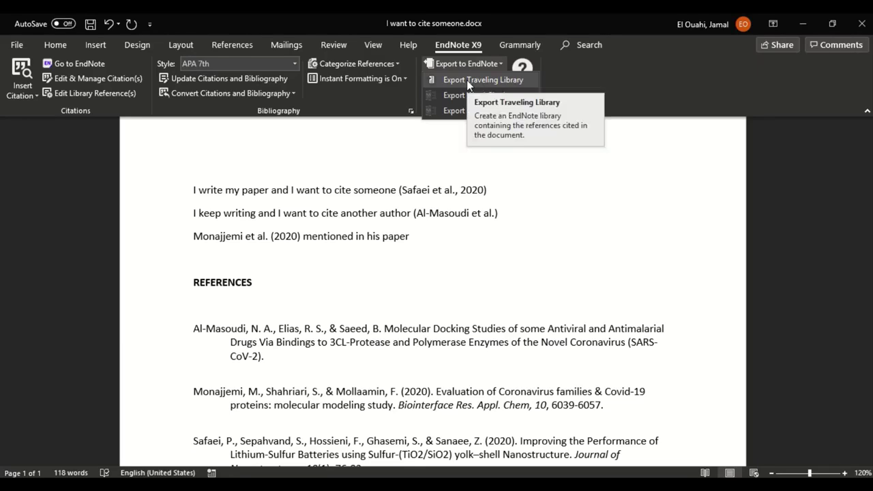
left_click(516, 80)
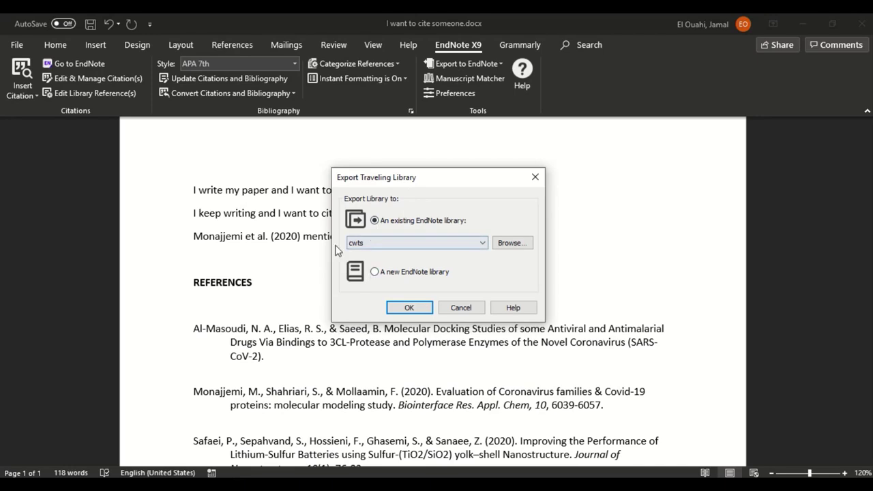
left_click(410, 308)
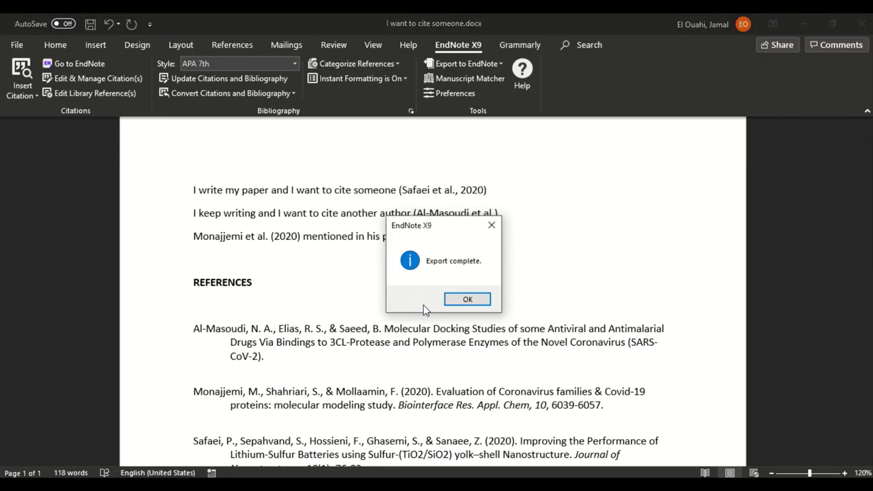
left_click(468, 299)
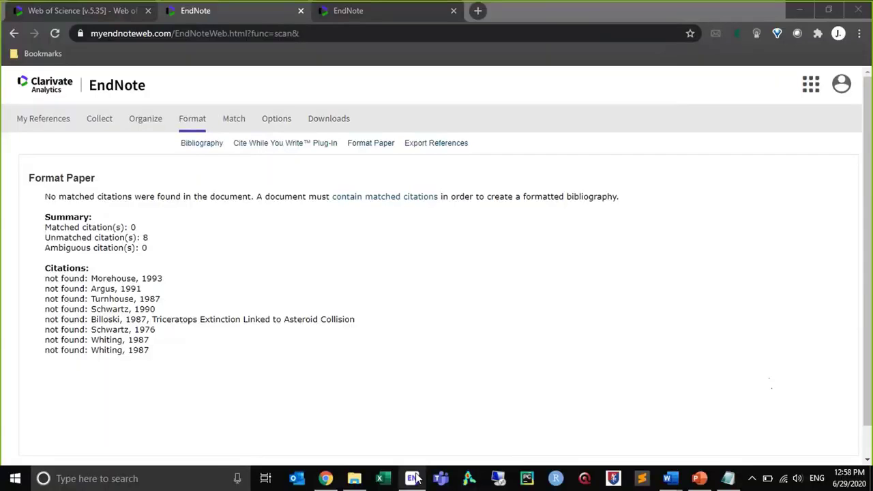
Switch from the browser to the EndNote X9 library
left_click(414, 478)
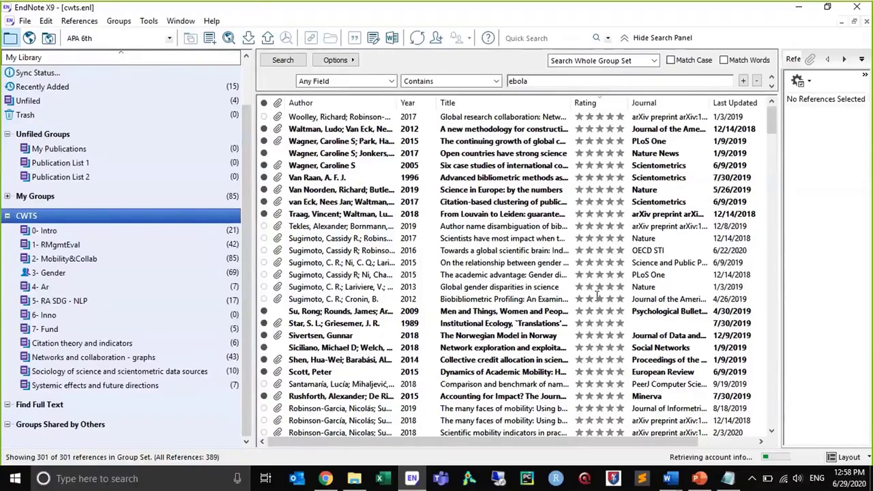
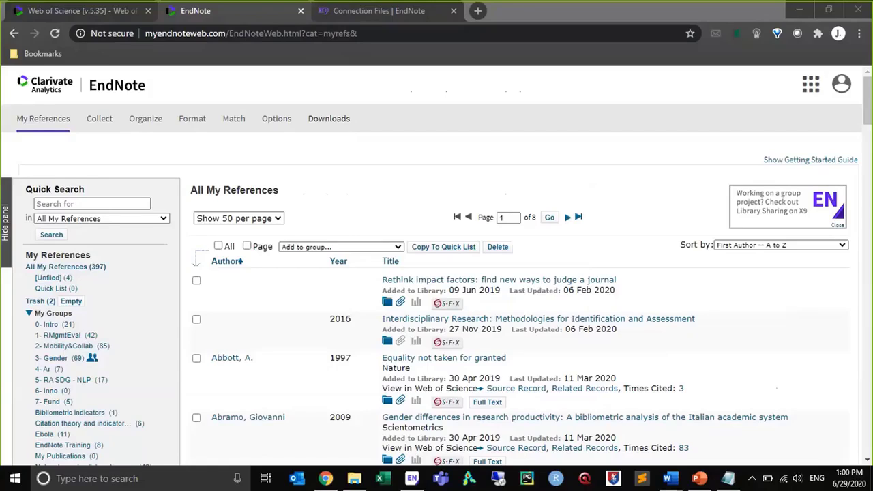
In the browser, open the playlists page of the EndNoteTraining YouTube channel in place of the EndNote online page
left_click(189, 18)
left_click(172, 36)
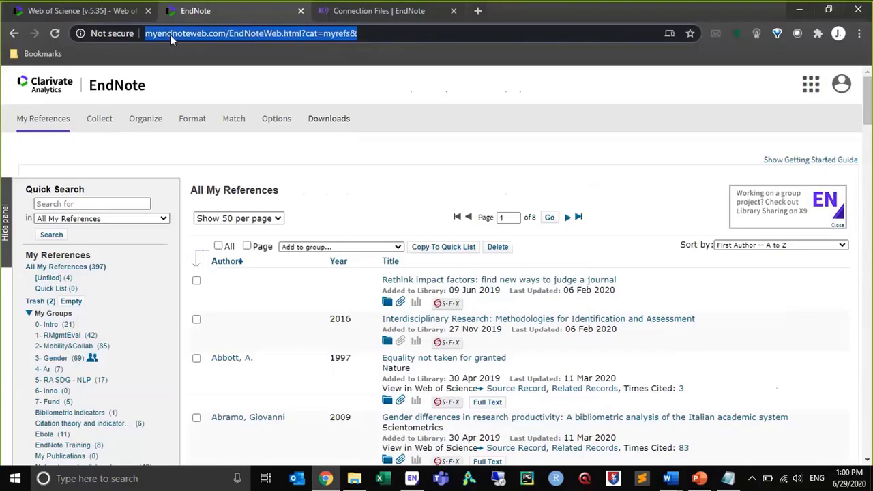
type("endn")
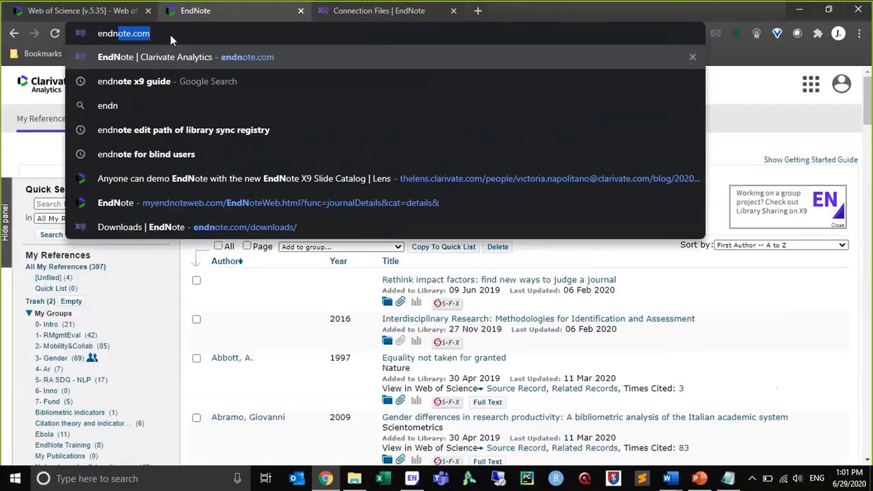
key("ctrl+a")
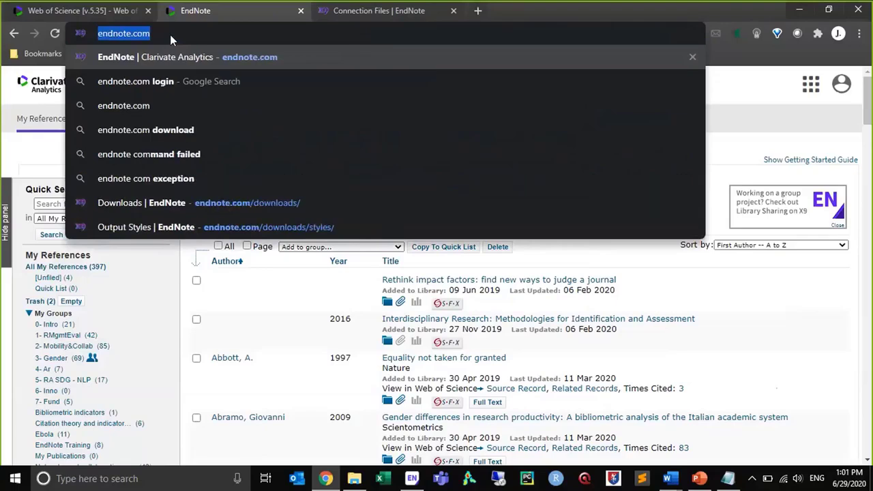
type("youtu")
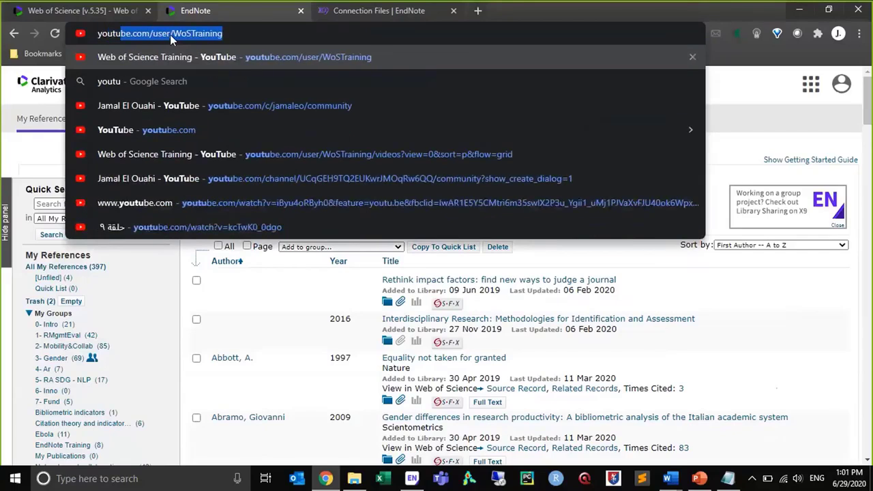
type("be.com")
key("Tab")
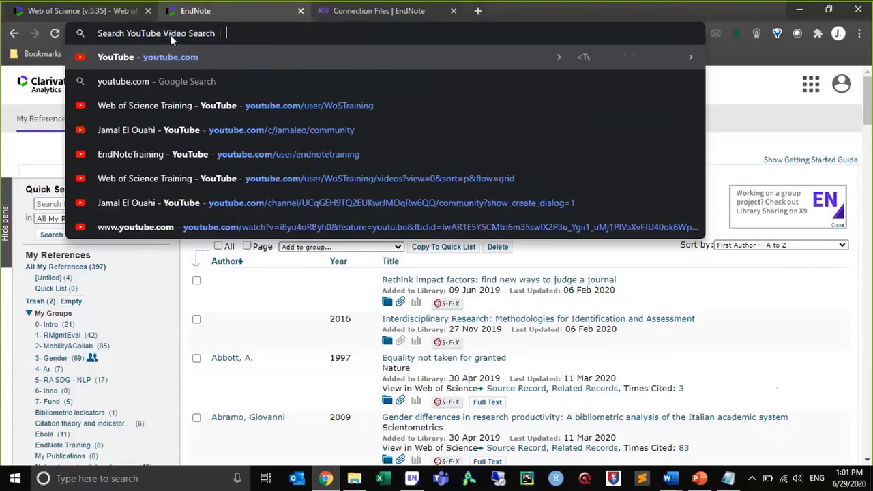
type("endnote")
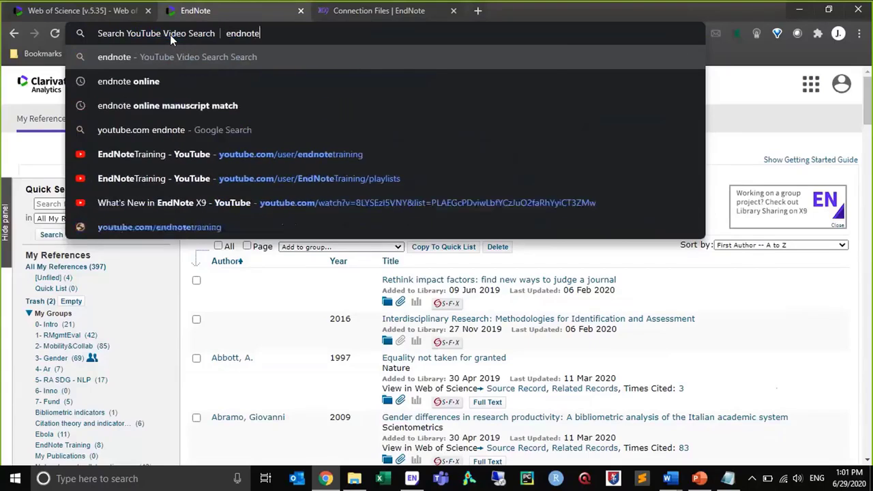
key("Down")
key("Down")
key("Down")
key("Down")
key("Down")
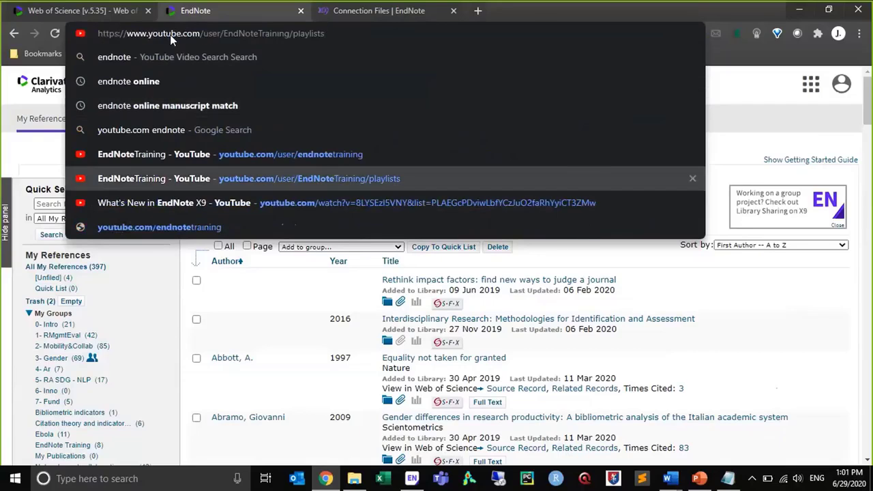
key("Return")
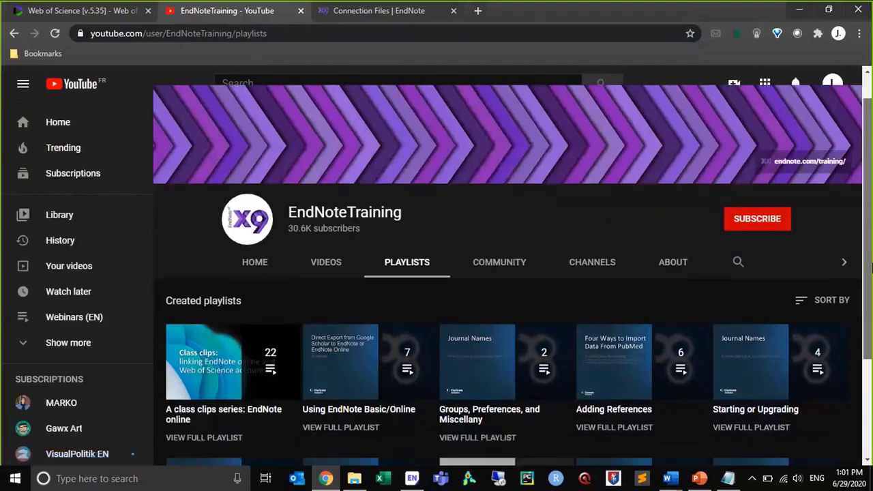
Open the EndNote X9 playlist, pause its first video, and look through the playlist's training videos
scroll(508, 266, "down", 2)
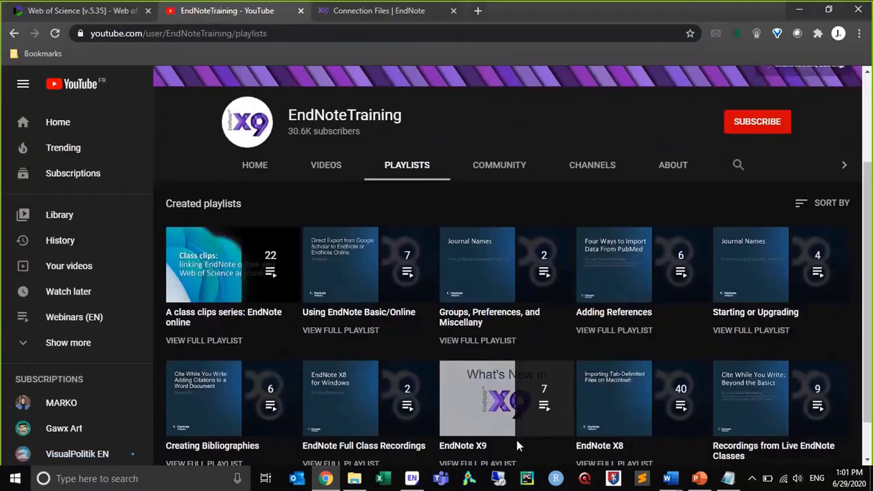
left_click(468, 447)
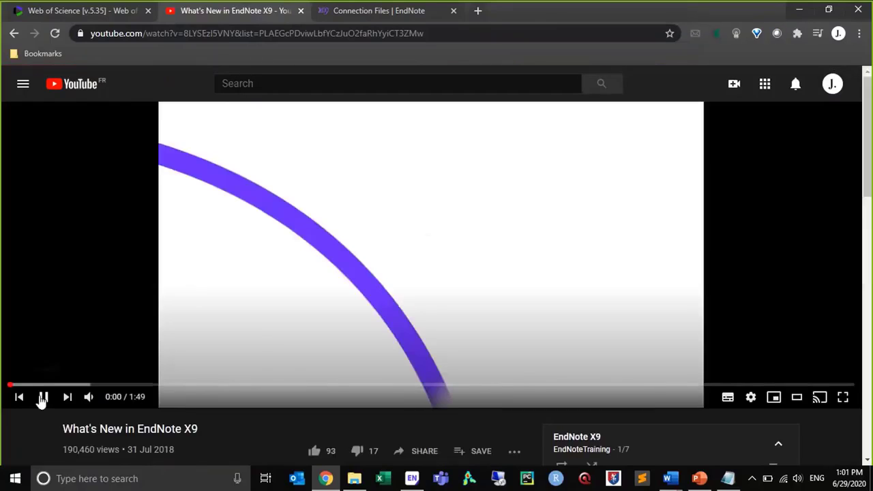
left_click(41, 397)
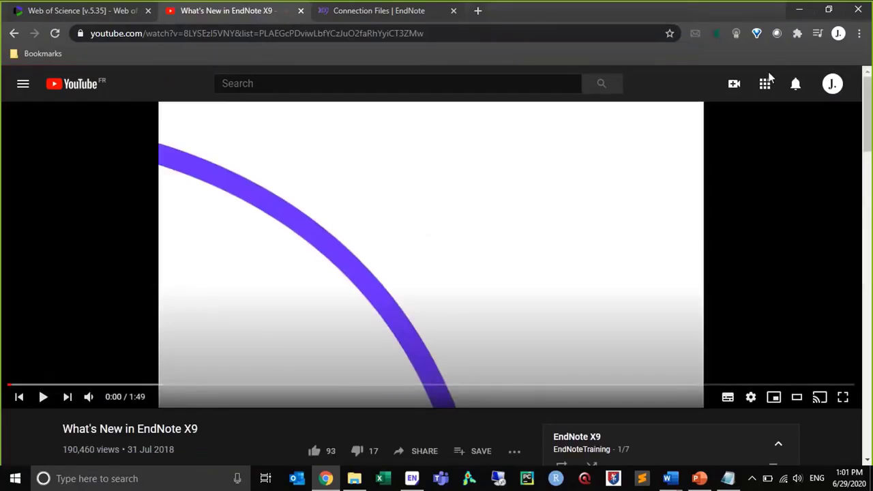
scroll(869, 102, "down", 4)
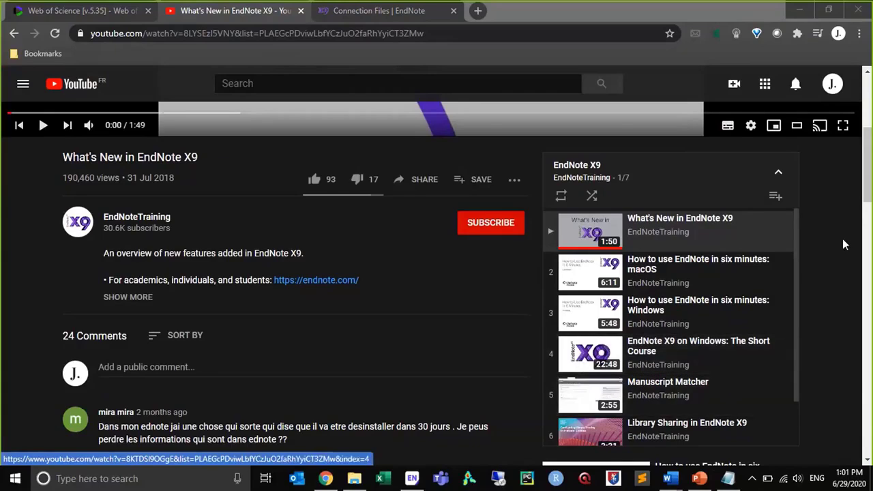
scroll(789, 261, "down", 1)
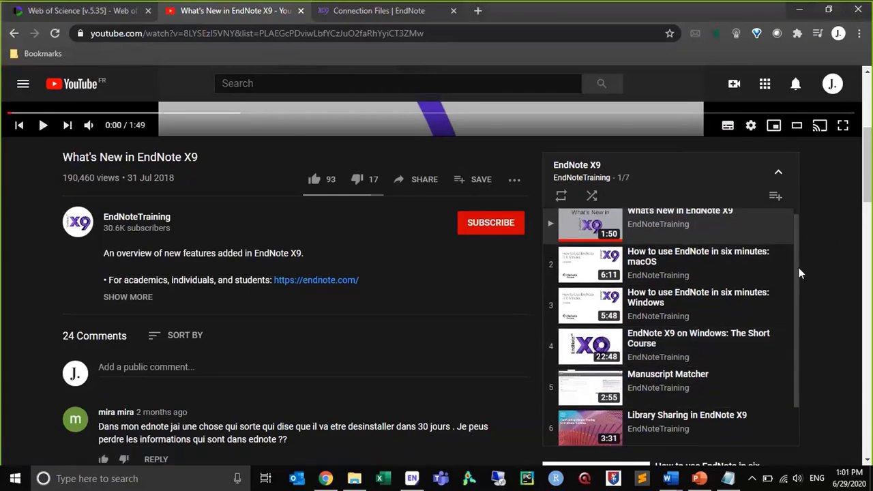
scroll(799, 273, "down", 1)
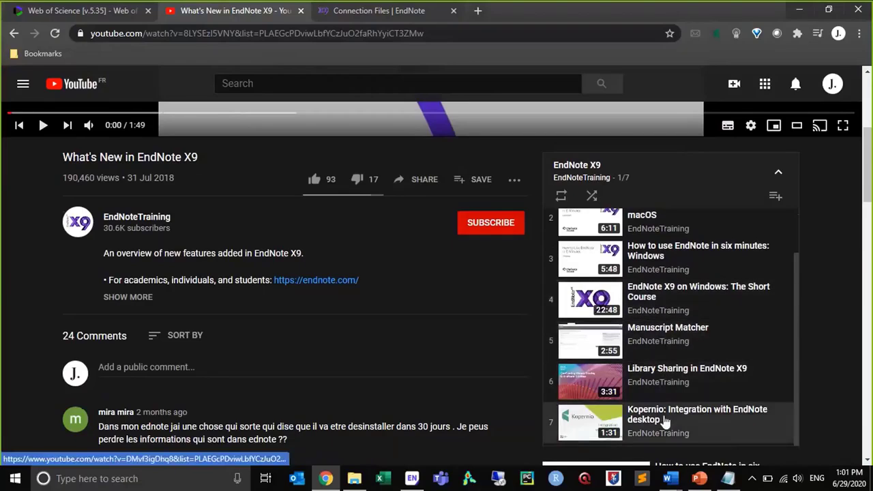
Switch to EndNote X9, dismiss the connection chooser, and return from online mode to the local cwts library
left_click(413, 479)
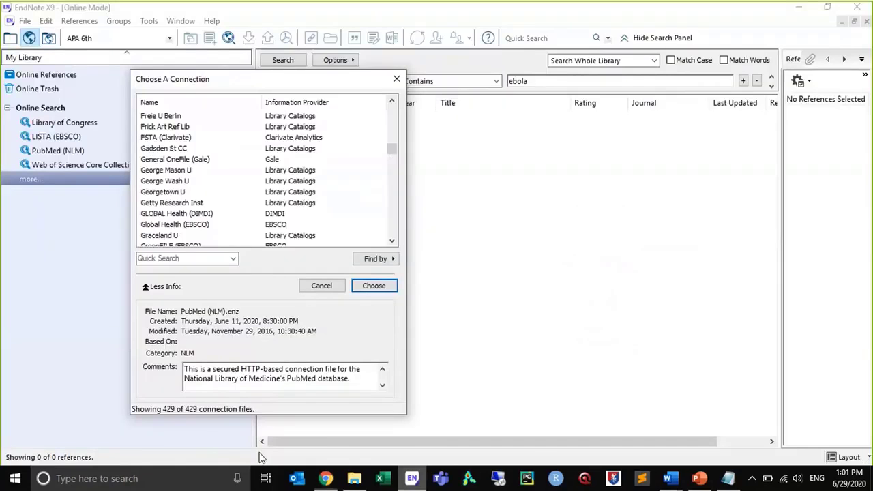
left_click(258, 82)
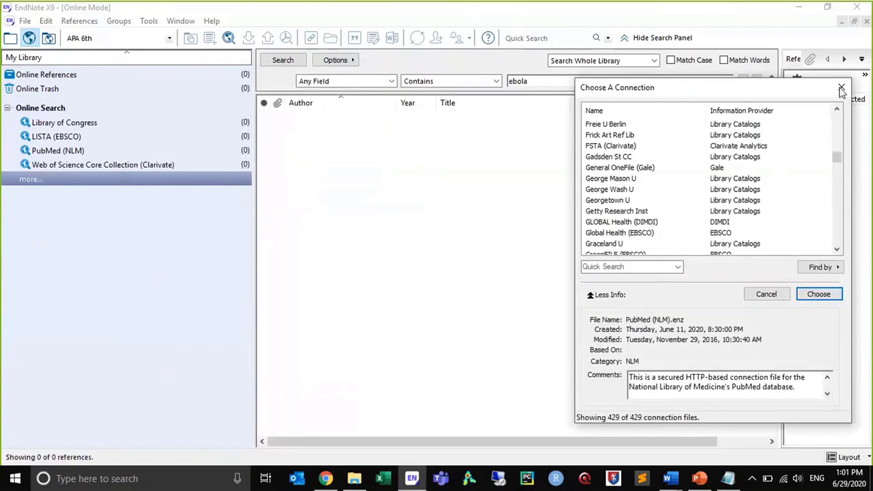
left_click(842, 88)
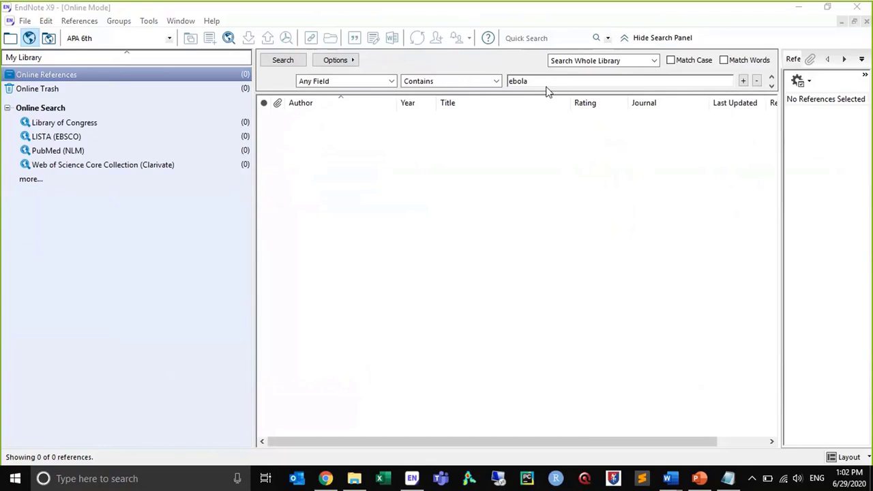
left_click(29, 39)
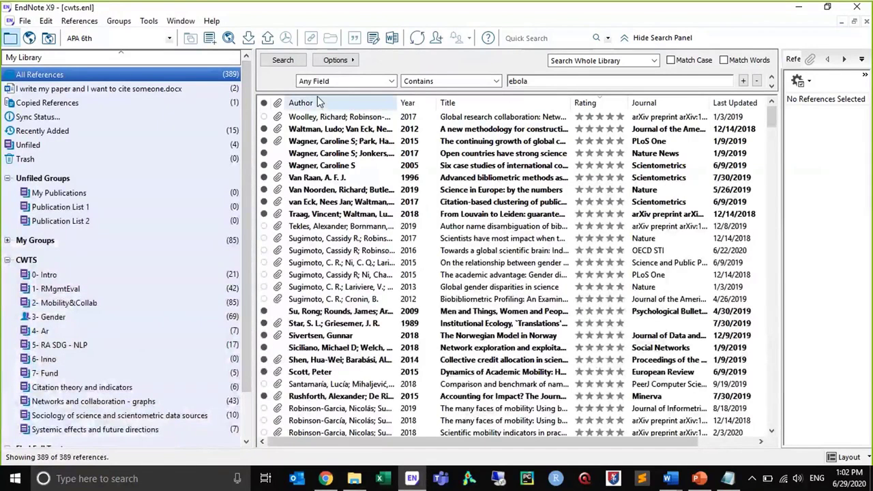
Start sharing the library by entering a colleague's e-mail address, and view the available permission levels
left_click(437, 39)
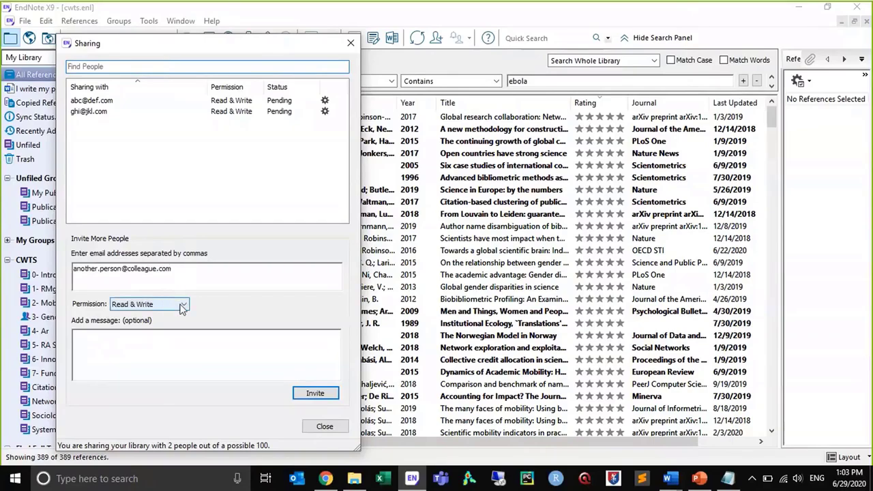
left_click(182, 305)
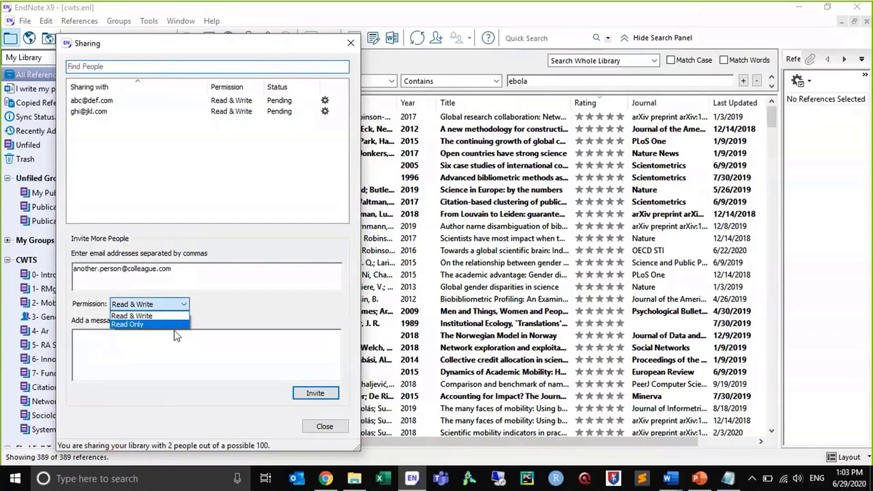
Draft the invitation message "Hi, this is an access to my library best regards," with the sender's first name, and close sharing without inviting
left_click(174, 337)
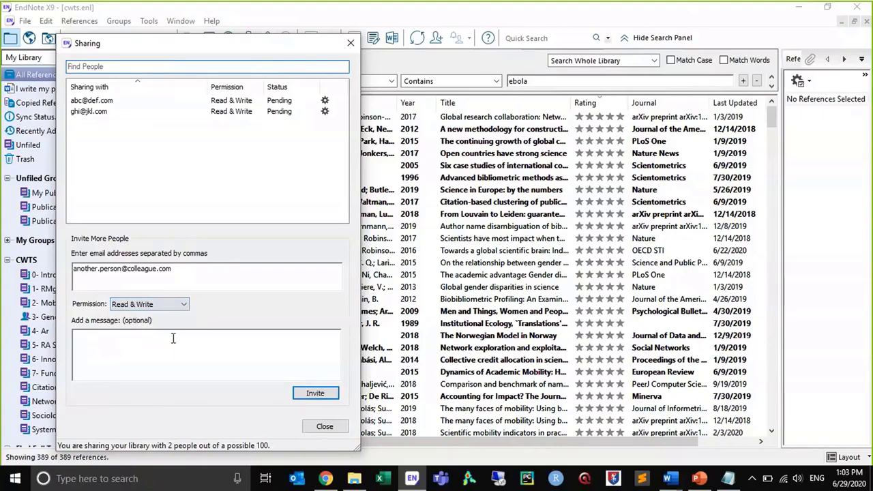
type("Hi,")
key("Return")
type("this is an access to my")
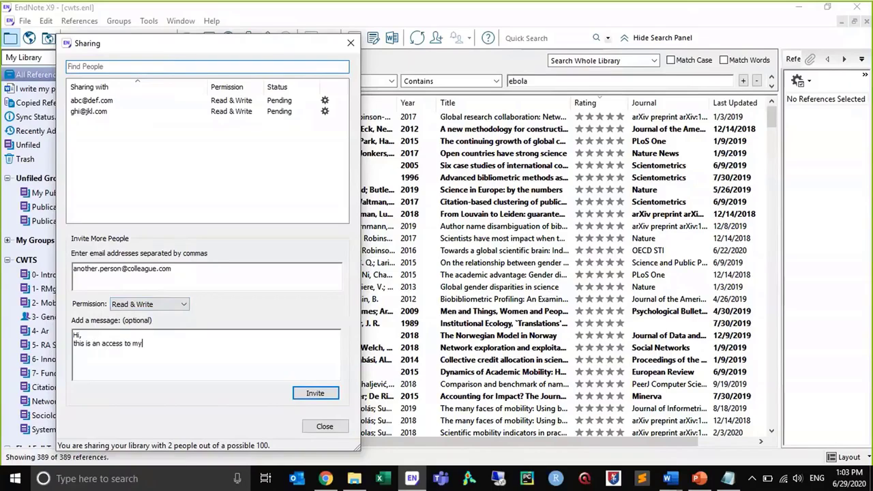
type(" library")
key("Return")
type("best regards,")
key("Return")
type("Jamal")
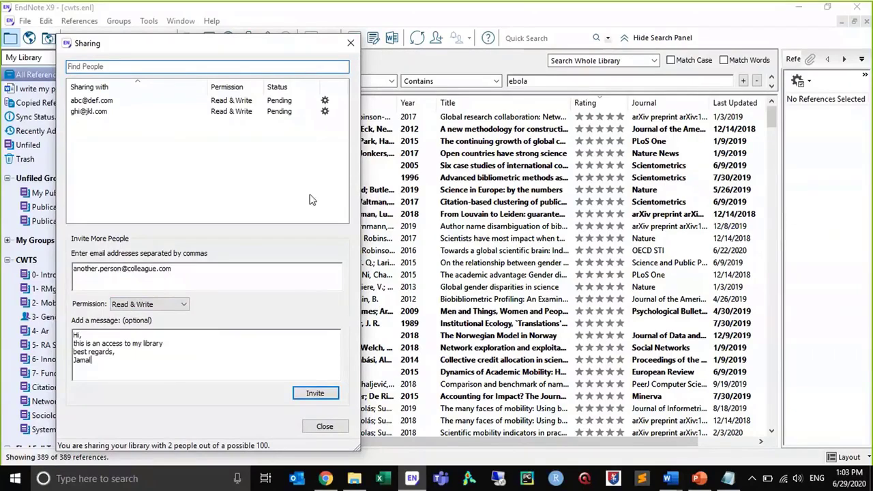
left_click(353, 45)
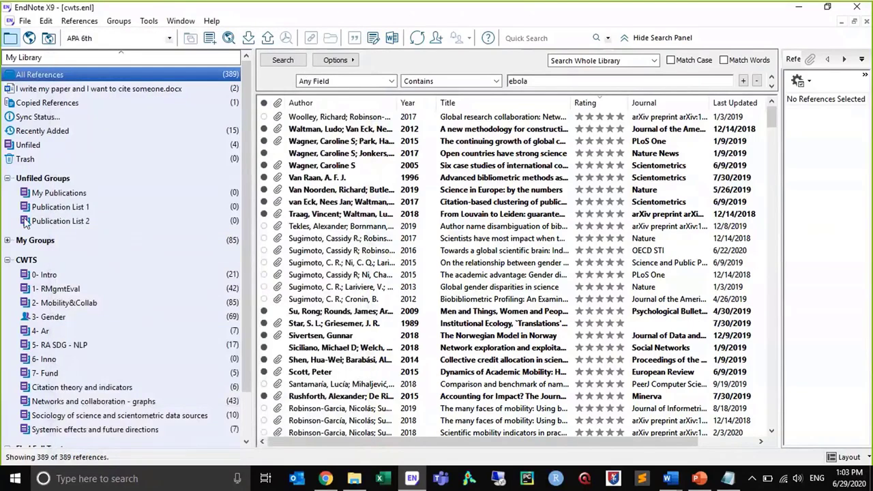
Show the references in the 1- RMgmtEval group and view its Share Group option without opening it
left_click(52, 292)
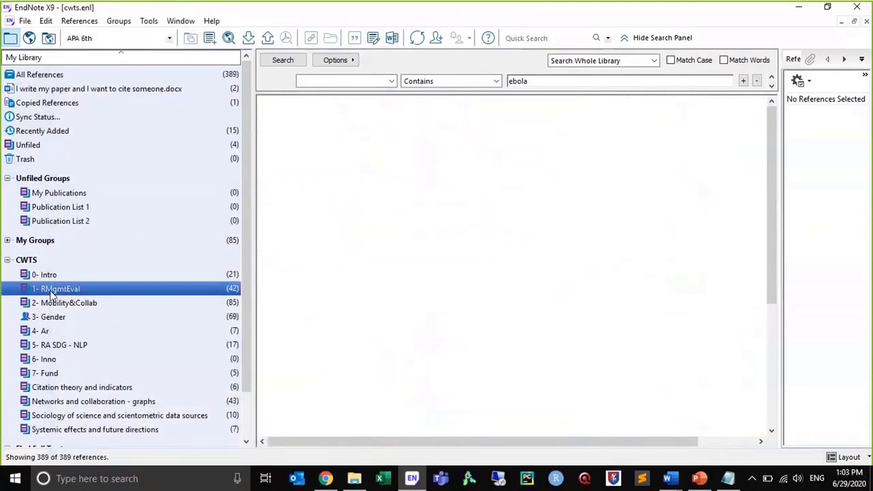
right_click(52, 292)
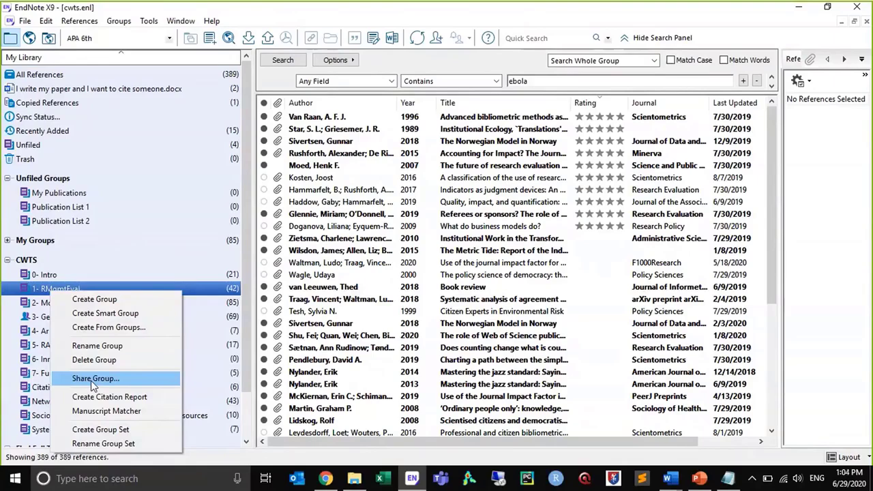
key("Escape")
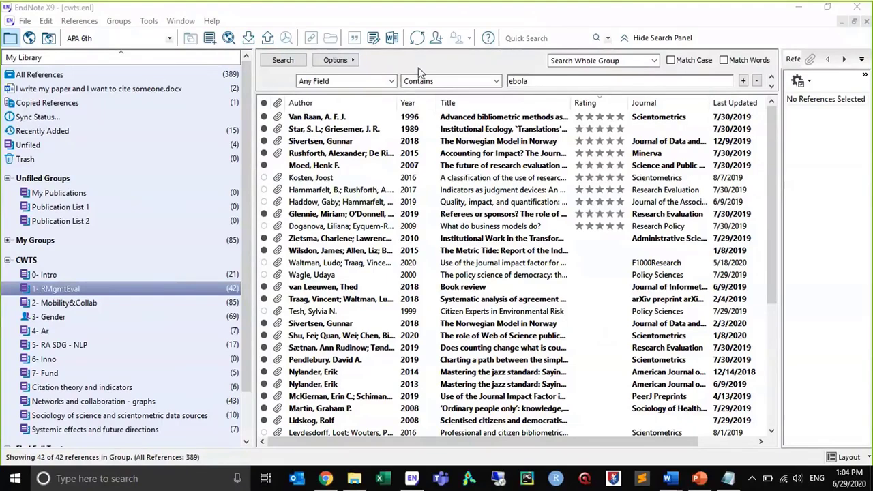
Switch to the browser, close the YouTube page, and open EndNote online from the Web of Science record page
left_click(325, 478)
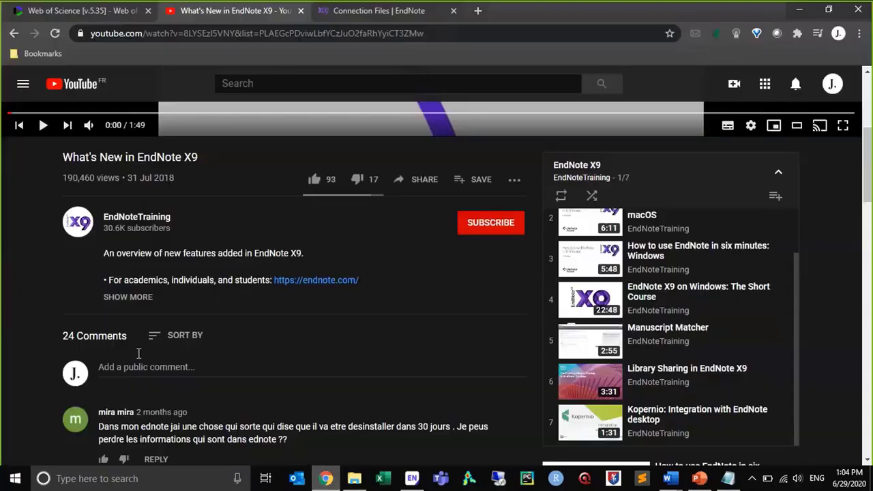
left_click(85, 15)
key("ctrl+Tab")
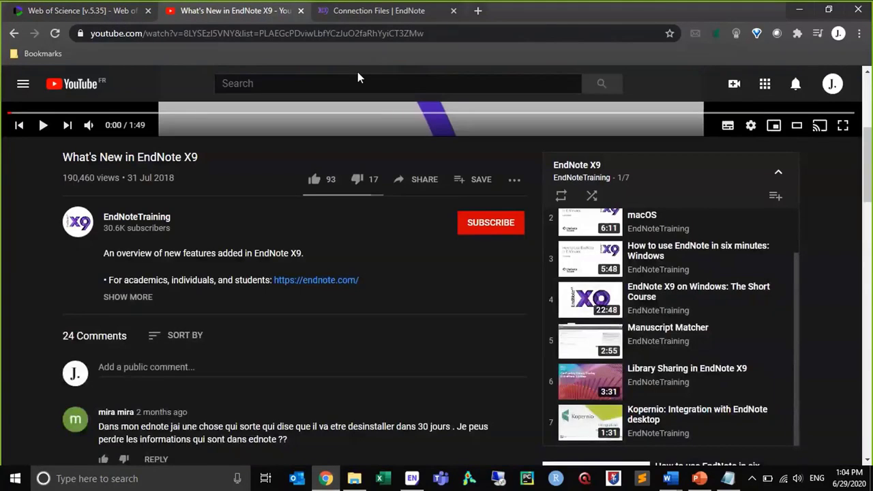
left_click_drag(164, 17, 60, 6)
left_click(149, 11)
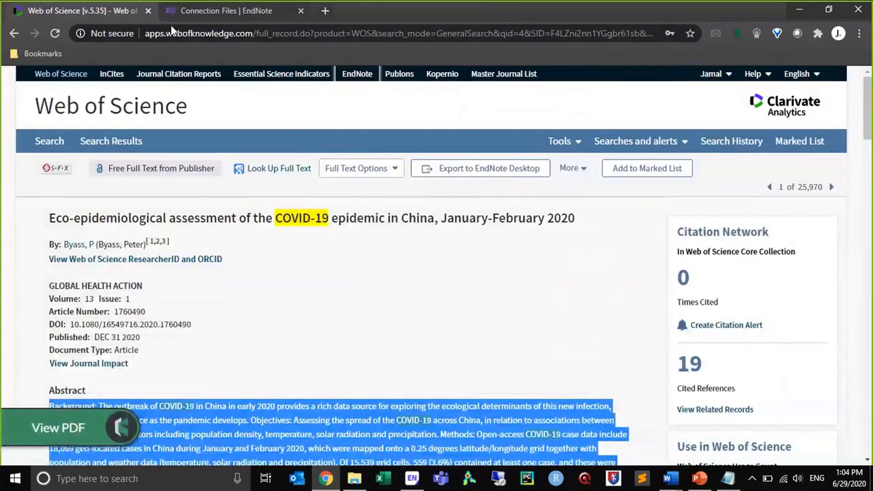
left_click(359, 74)
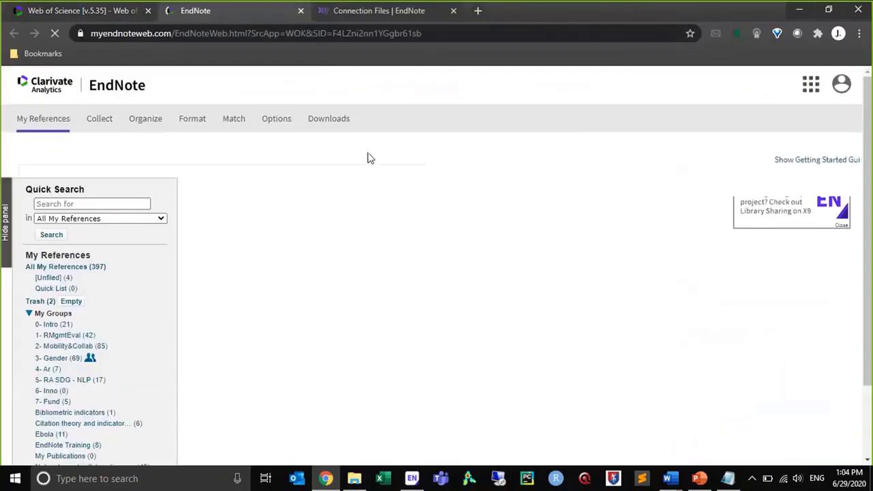
Open the online search in EndNote online and connect to the PubMed (NLM) database
mouse_move(106, 121)
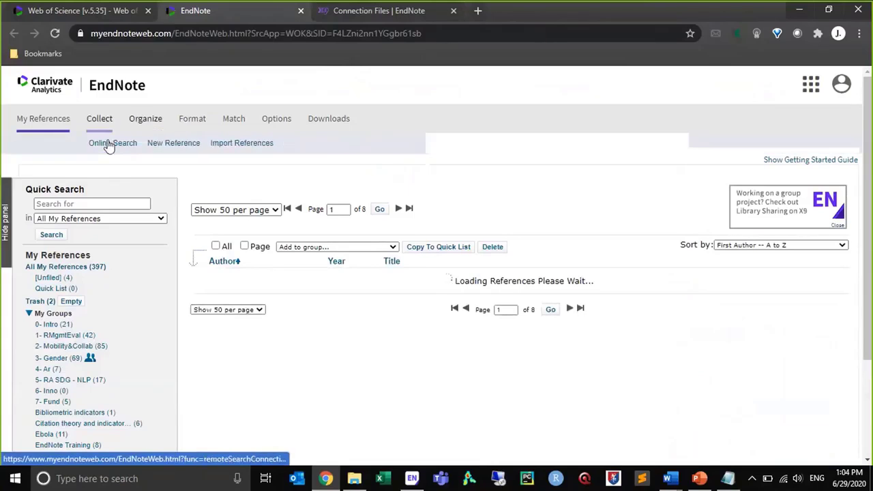
left_click(109, 144)
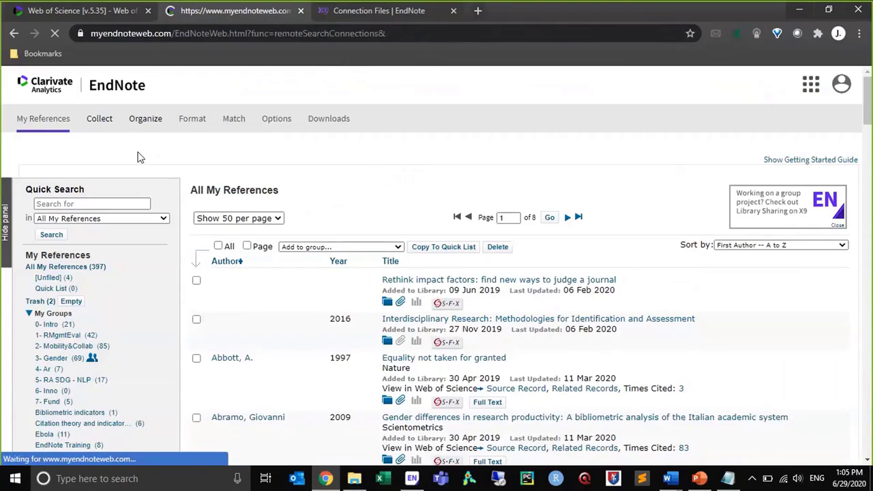
left_click(123, 232)
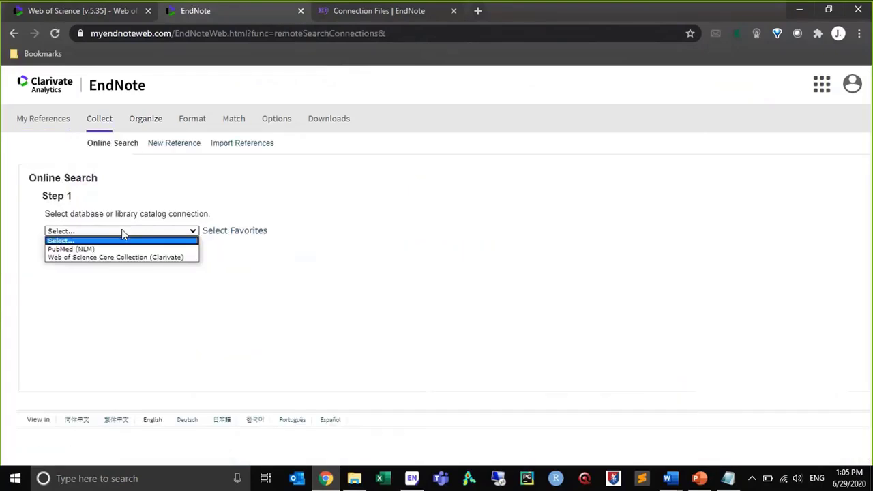
left_click(114, 248)
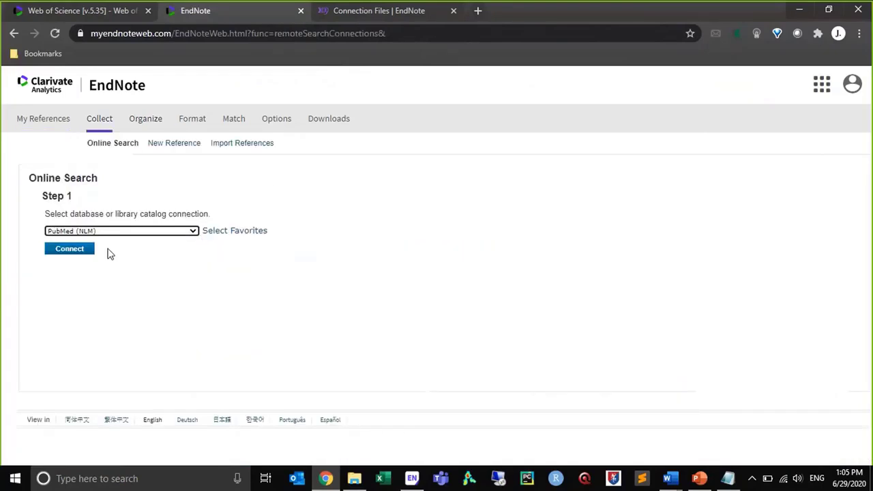
left_click(69, 249)
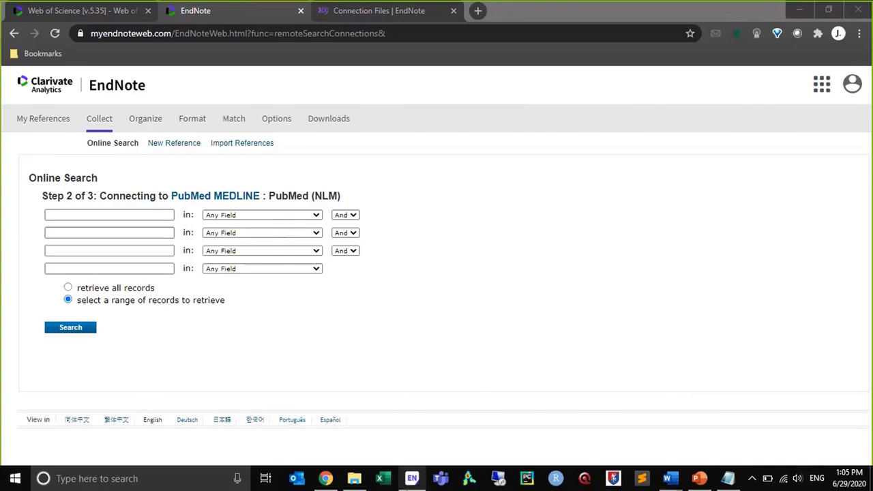
Switch to EndNote X9, show all references in the library, and sort them by file attachment
left_click(412, 478)
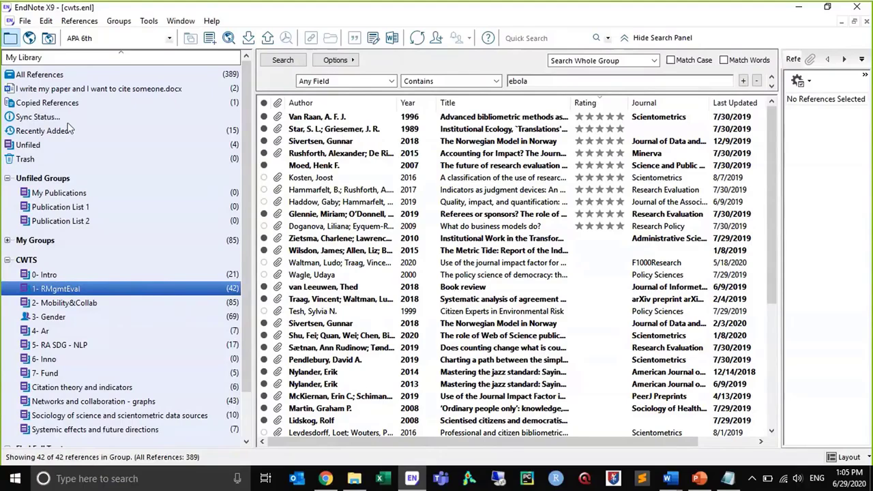
left_click(63, 76)
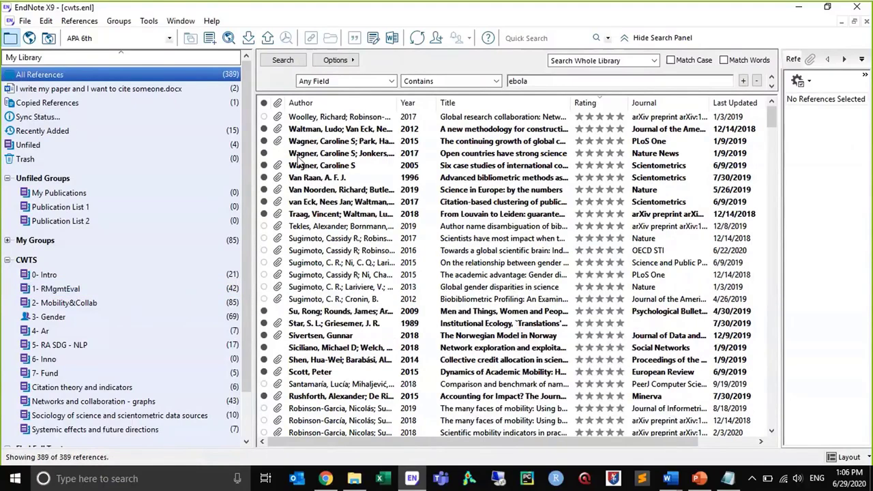
left_click(299, 154)
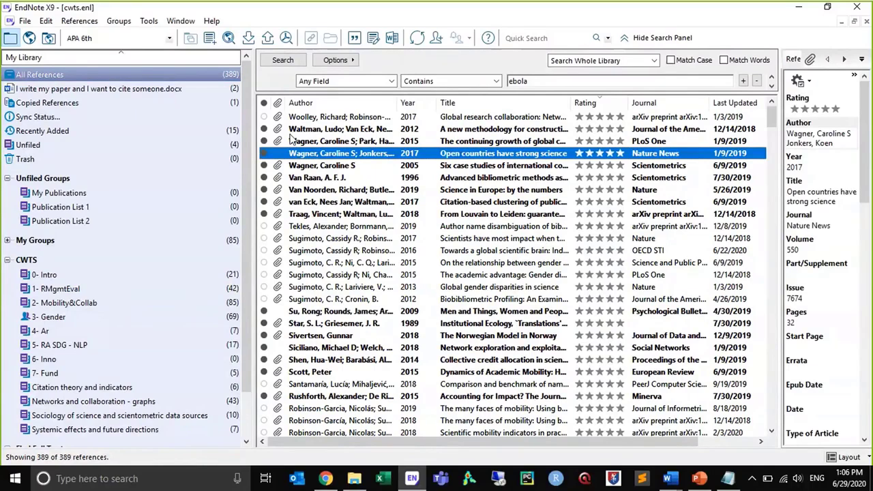
left_click(279, 103)
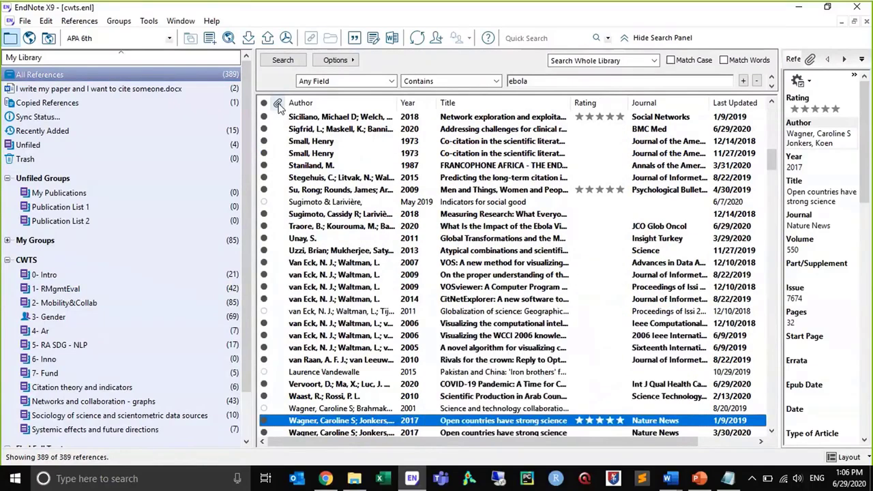
Select the four references from "VOS: A new method" through "CitNetExplorer" and view their Find Full Text options without running them
left_click(302, 143)
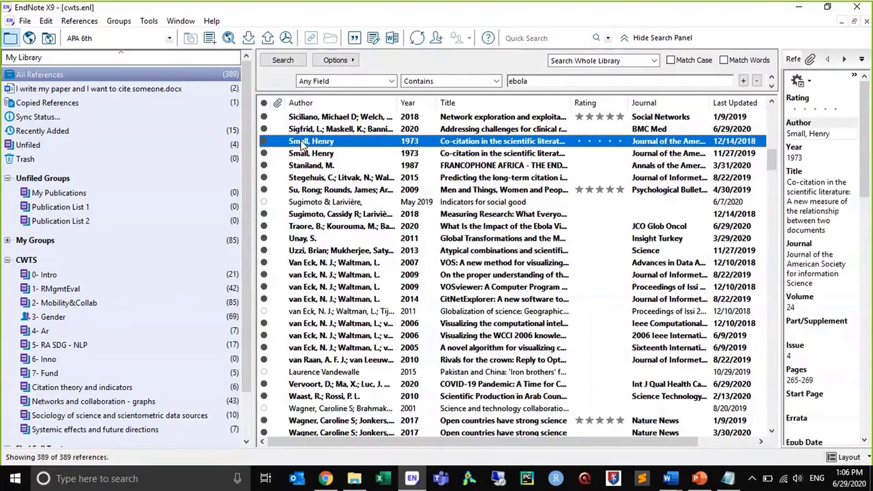
left_click(301, 266)
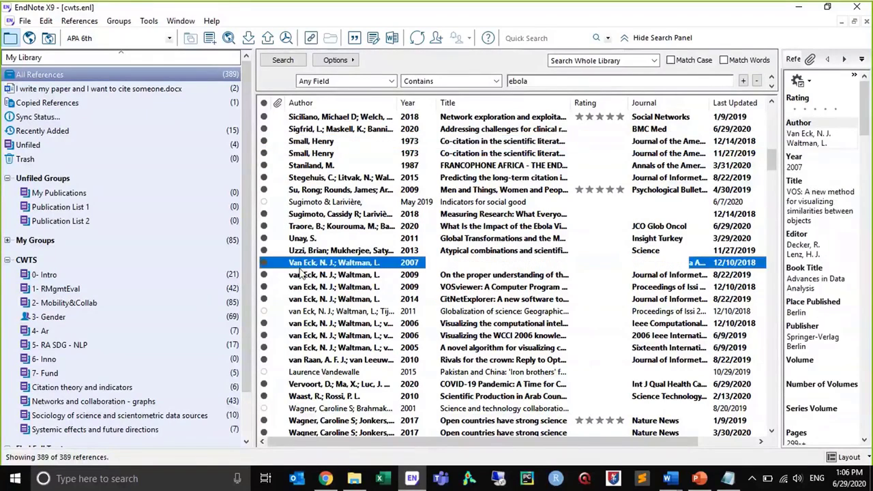
left_click(305, 300, "shift")
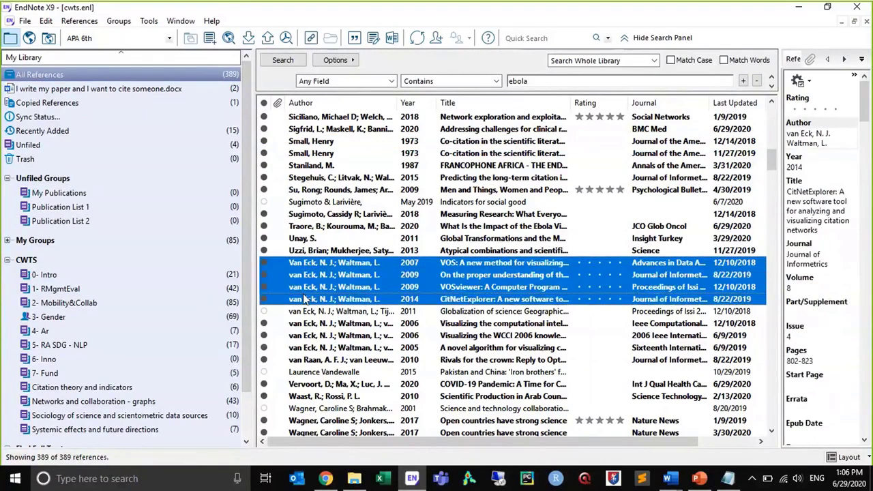
right_click(305, 300)
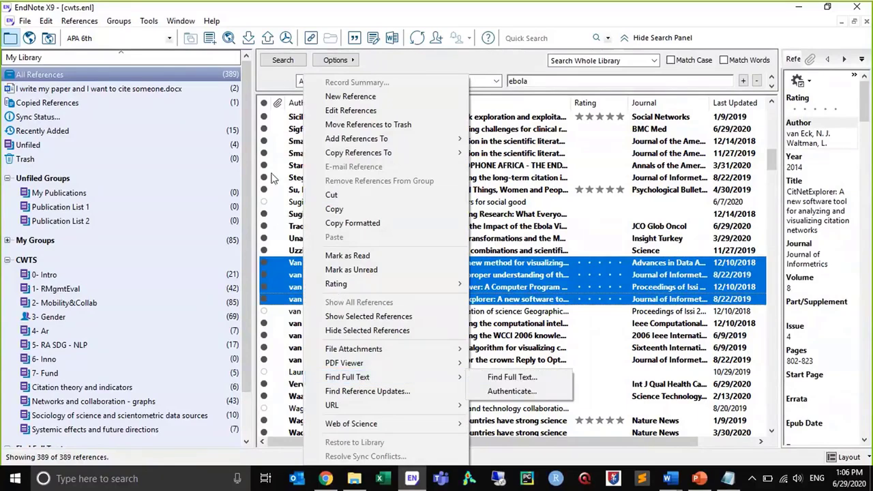
left_click(273, 178)
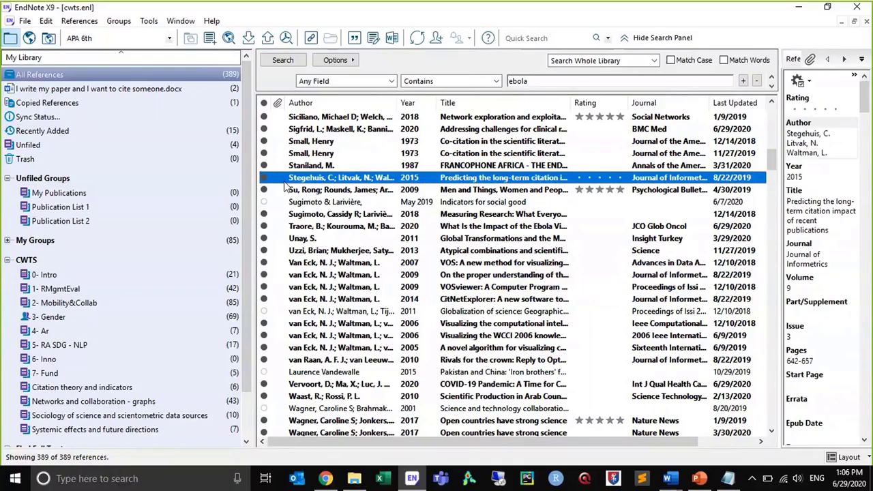
Review the PDF Handling preferences for auto renaming and the auto import folder, and close them without changes
left_click(26, 21)
mouse_move(46, 22)
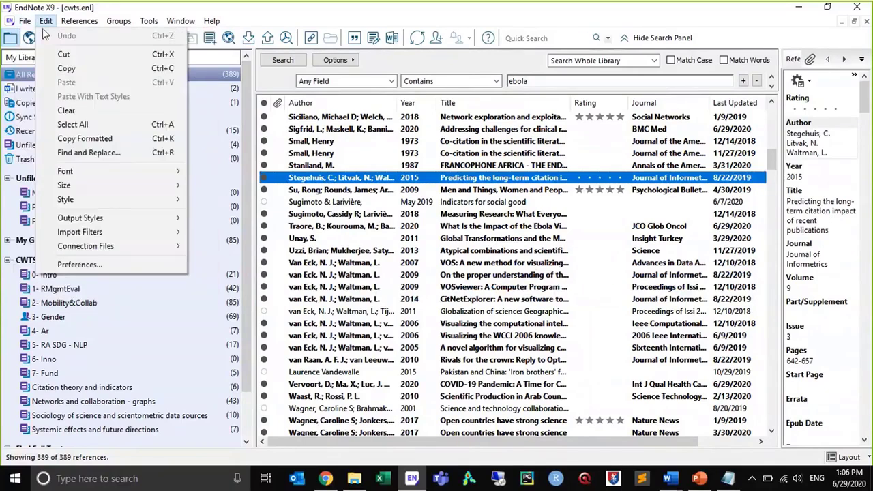
left_click(64, 269)
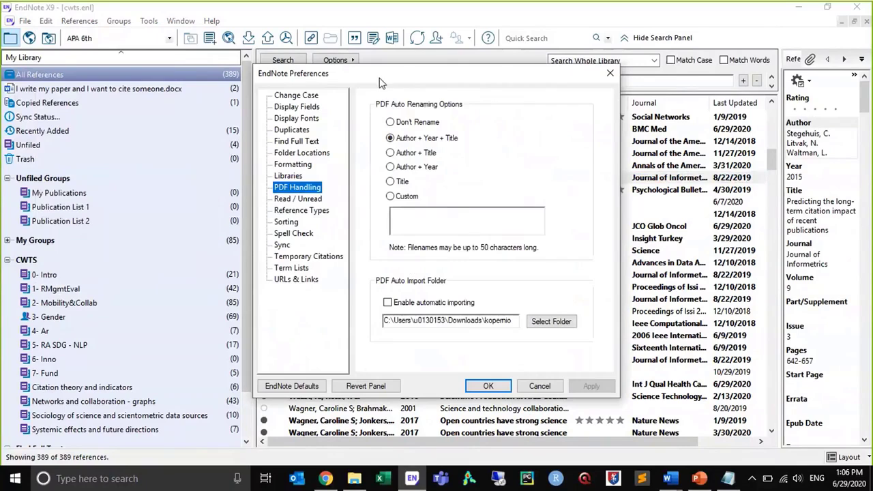
left_click_drag(406, 77, 258, 85)
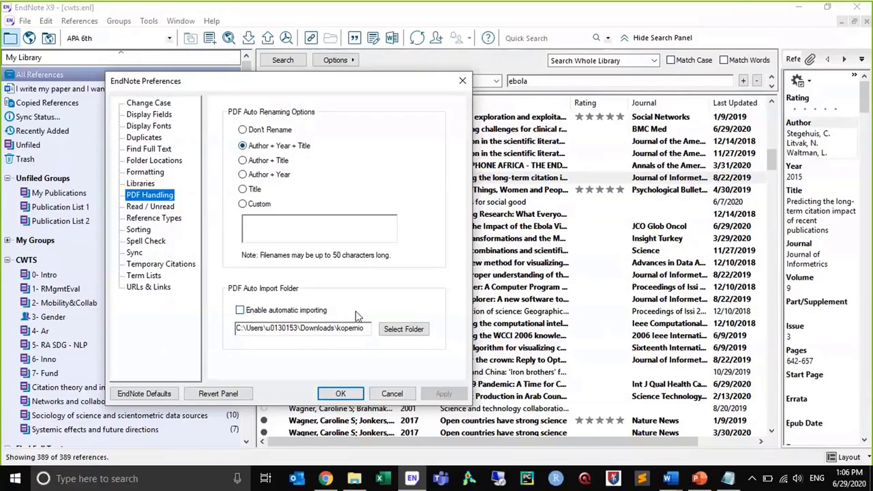
left_click(376, 389)
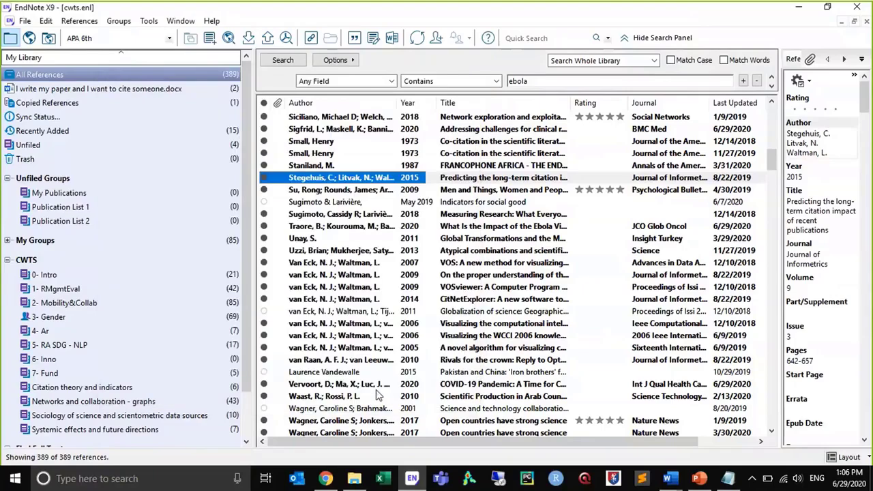
View the Output Styles options, and review the Libraries, Duplicates and Find Full Text preferences without changing them
left_click(46, 21)
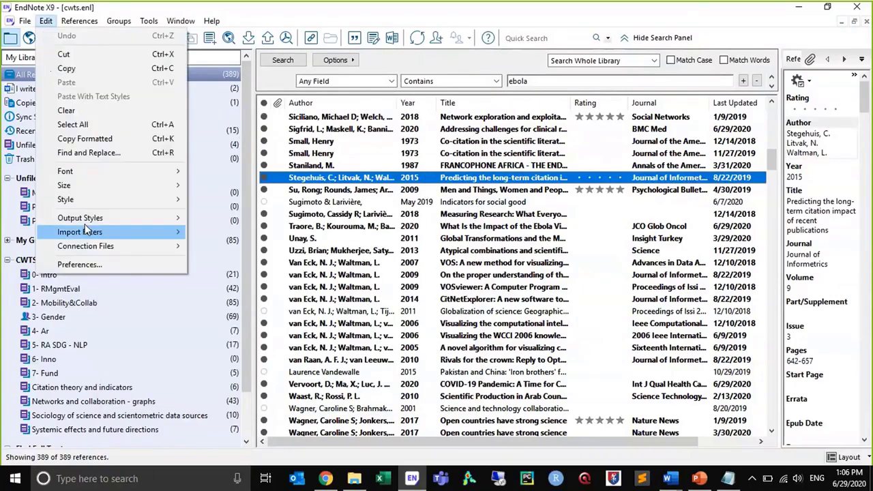
mouse_move(83, 217)
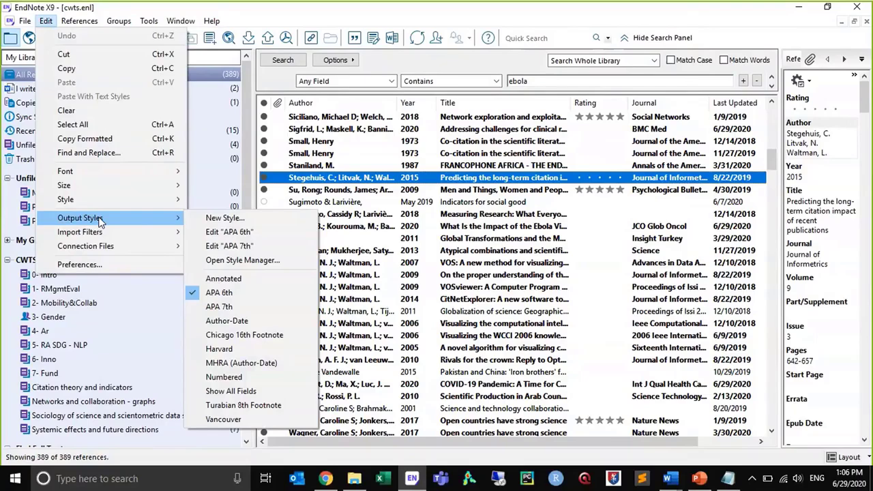
left_click(79, 264)
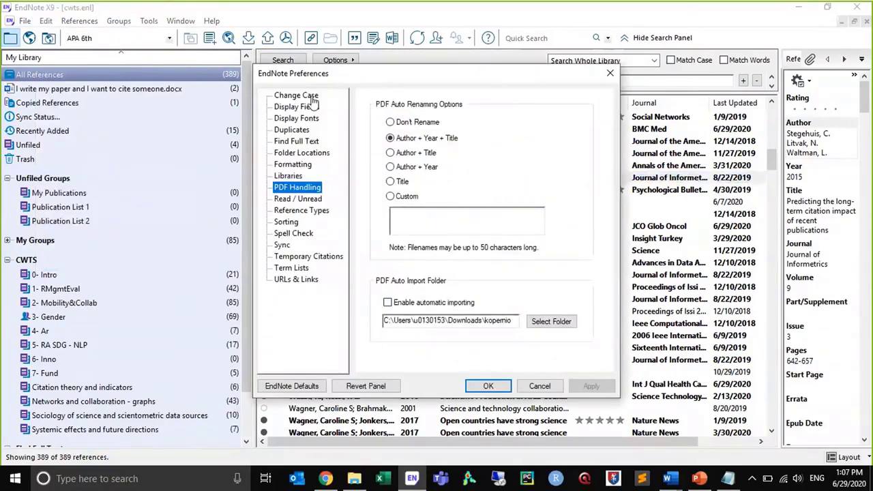
left_click_drag(337, 79, 221, 84)
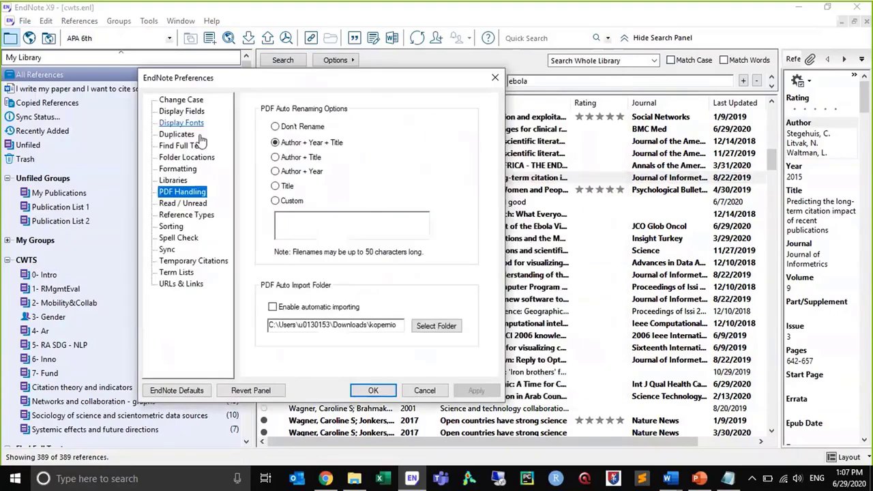
left_click(178, 181)
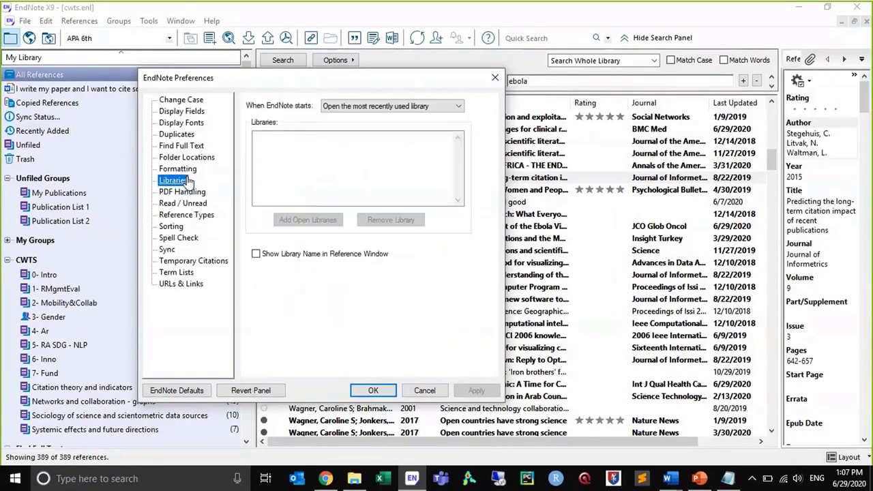
left_click(176, 136)
left_click(179, 145)
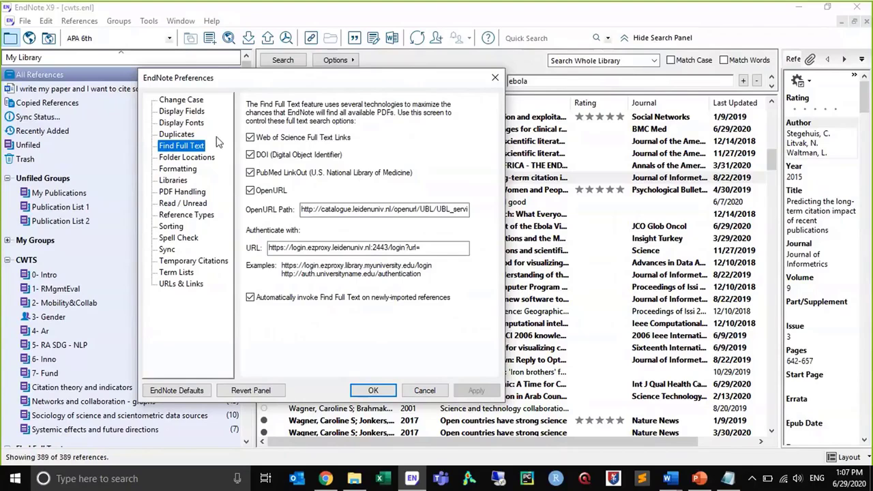
left_click(494, 79)
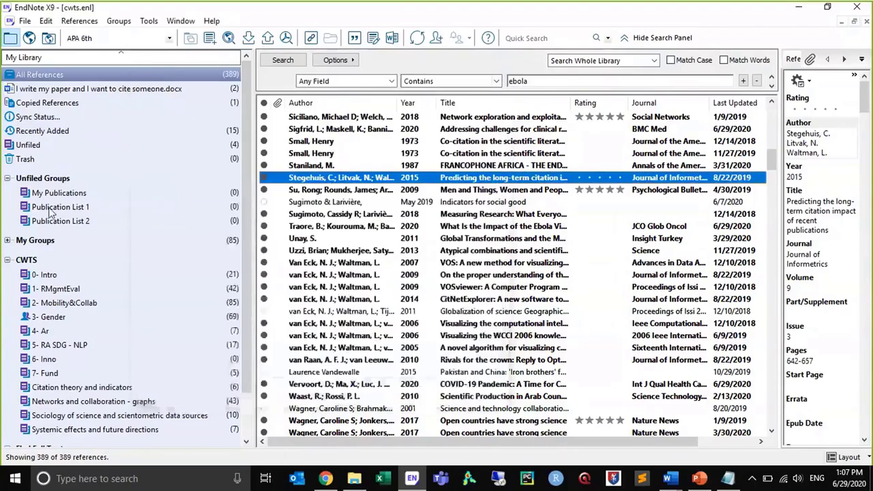
Show the references in the 3- Gender group and view the group's available commands without choosing one
left_click(53, 317)
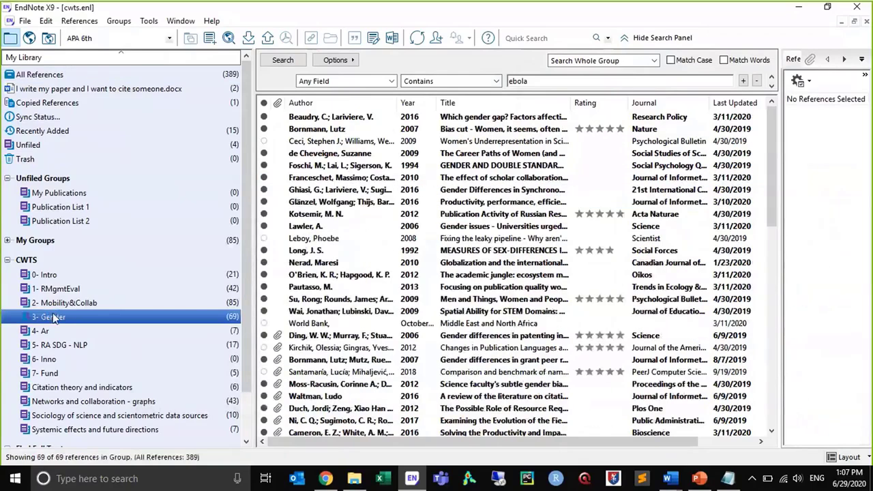
right_click(54, 318)
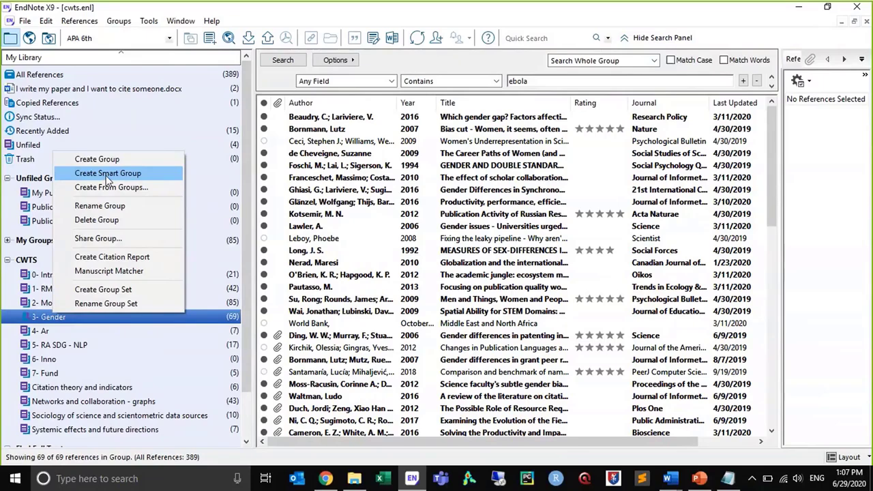
left_click(39, 221)
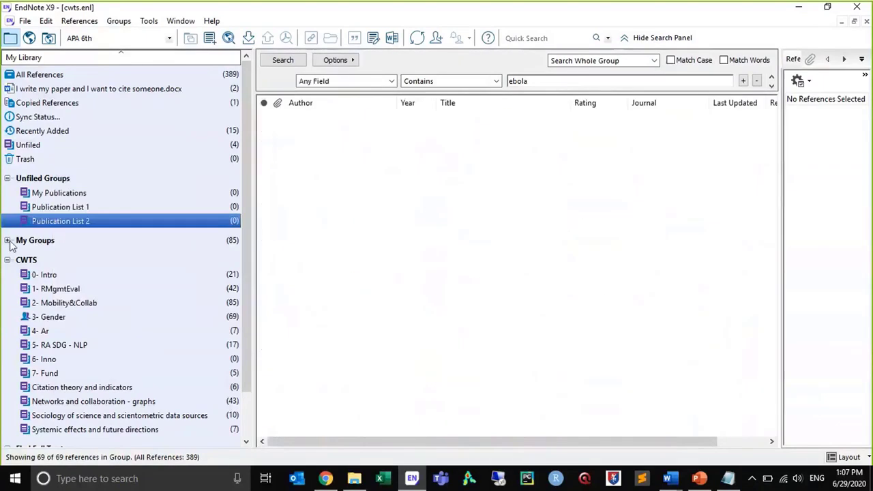
Create a smart group in My Groups with the default name, for references whose author contains the given surname and year contains 2017
double_click(38, 239)
right_click(36, 244)
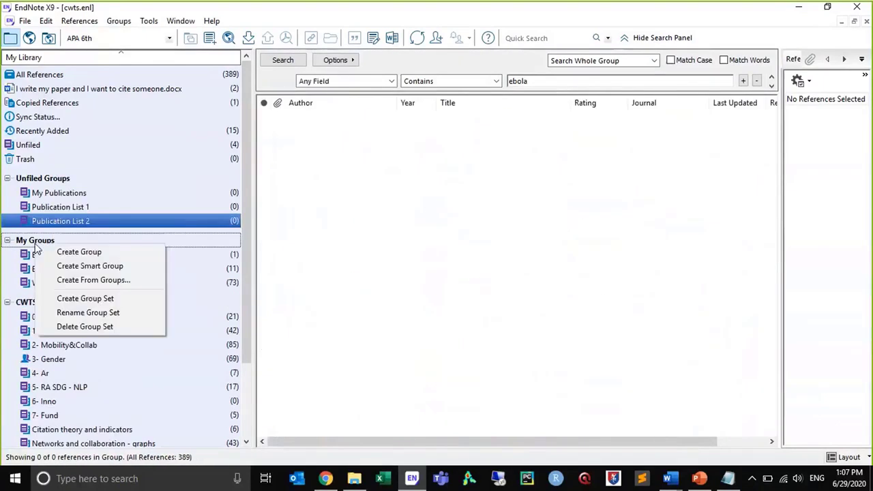
left_click(61, 267)
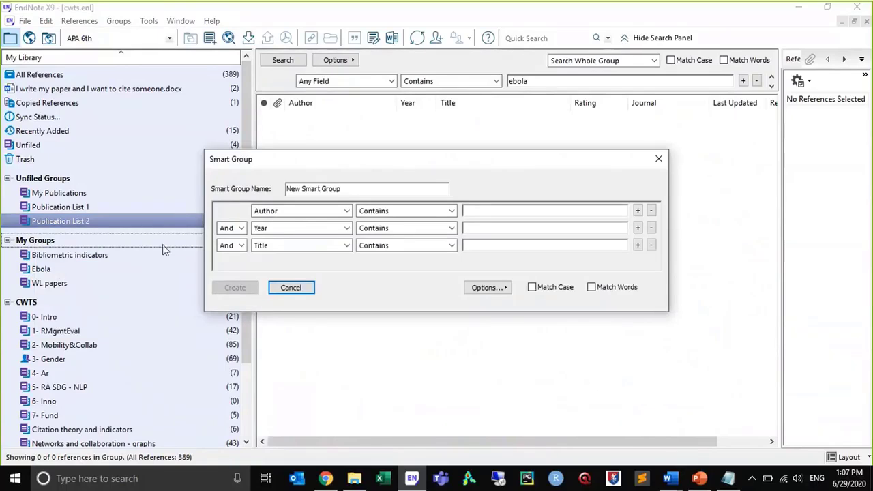
left_click_drag(273, 159, 132, 145)
left_click(230, 179)
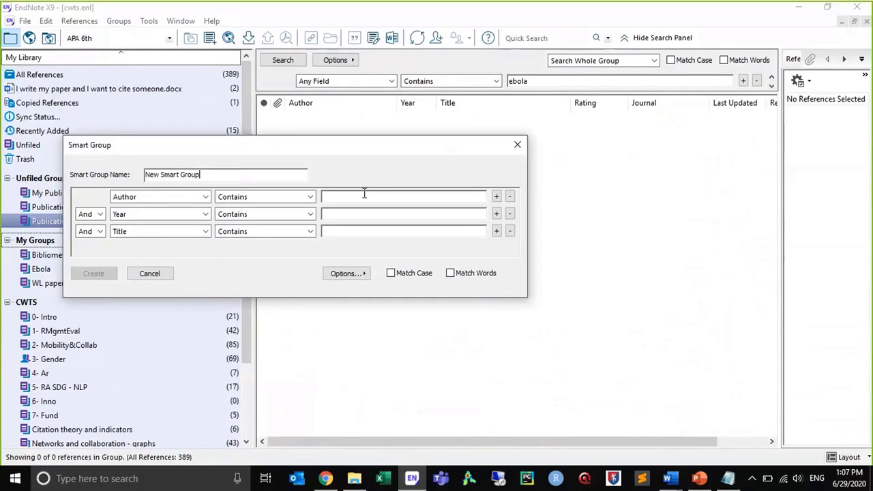
left_click(709, 93)
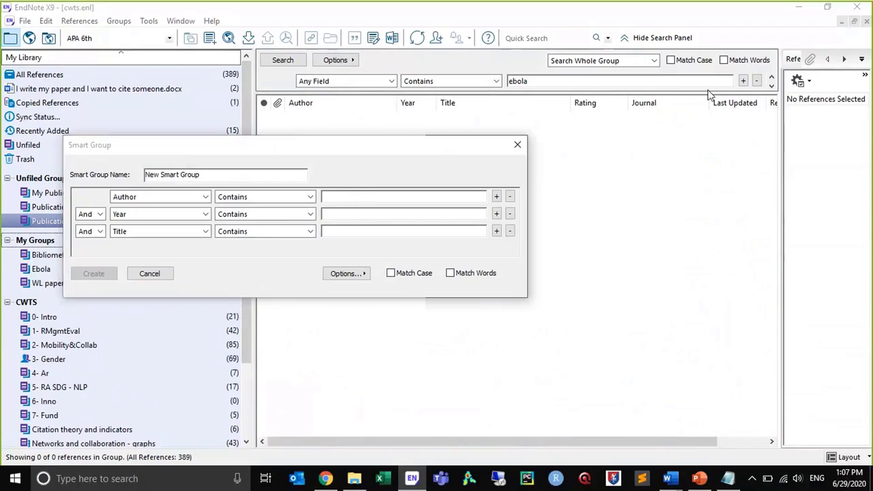
left_click(375, 195)
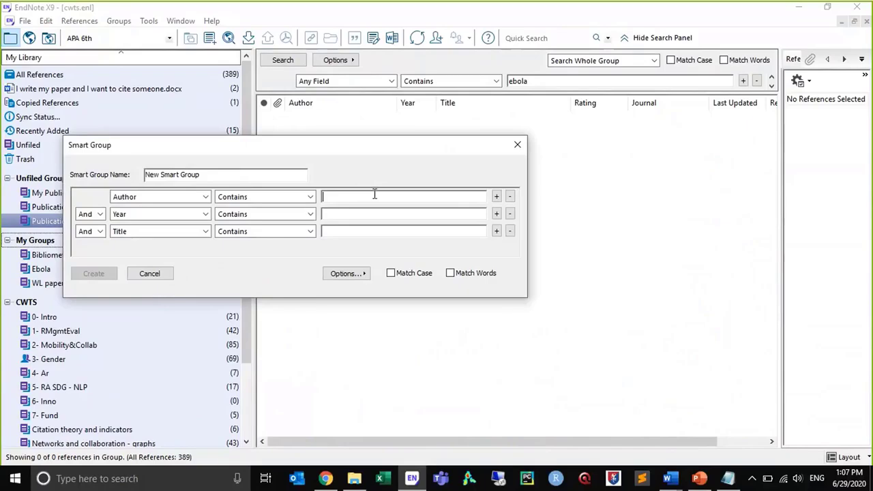
type("waltman")
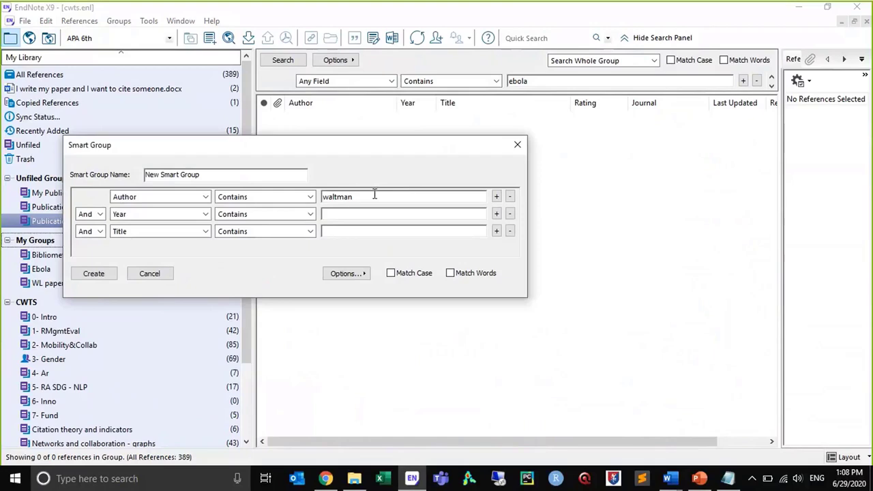
left_click(352, 217)
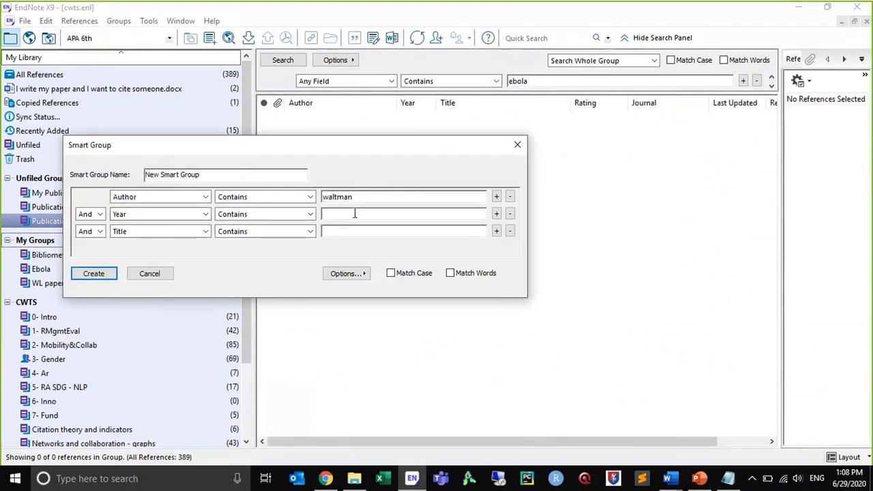
type("2017")
left_click(97, 274)
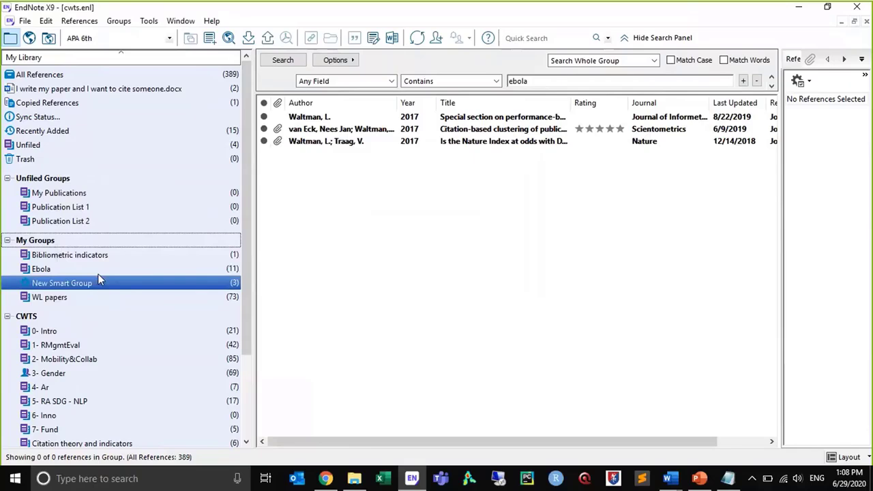
Compare the references in the WL papers group with those in the new smart group
left_click(82, 298)
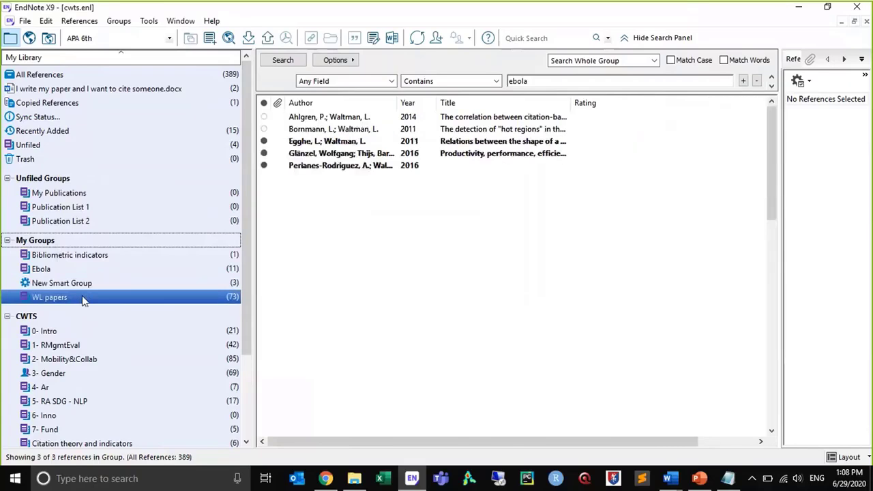
left_click(77, 283)
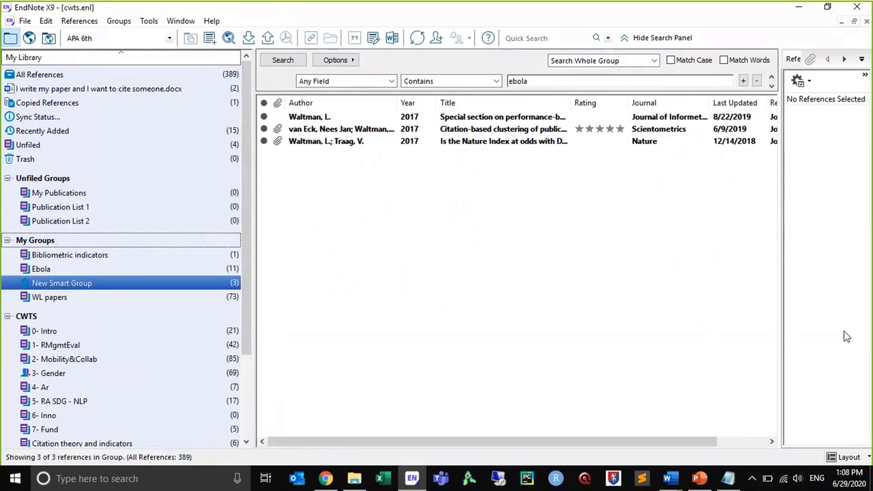
key("alt+Tab")
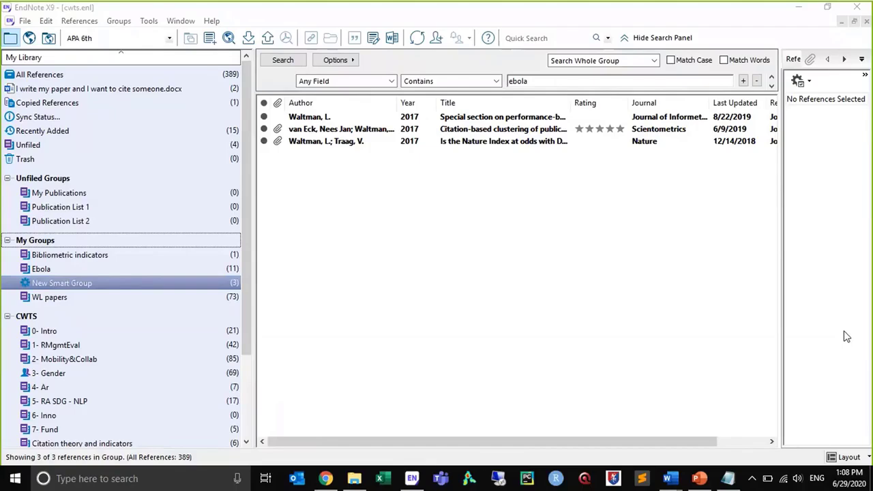
Switch to EndNote online in Chrome, list all references, and view the attachments of the 2005 record "Moving people and knowledge"
left_click(325, 480)
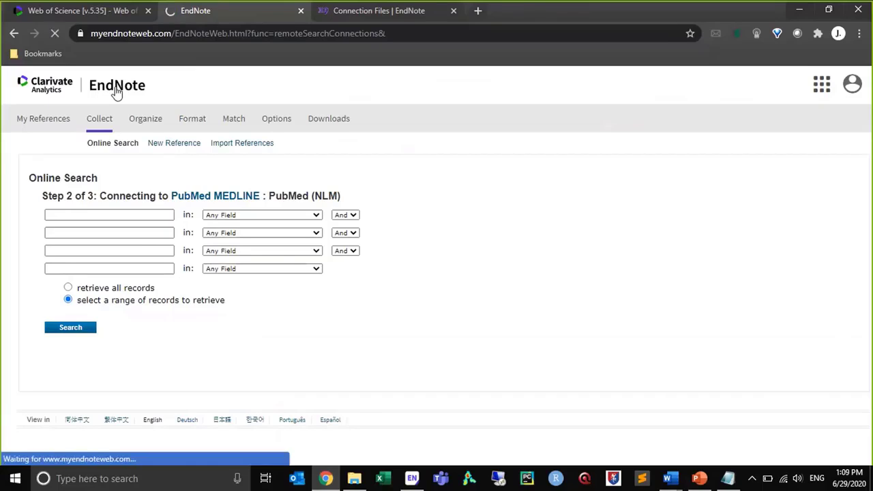
left_click(50, 128)
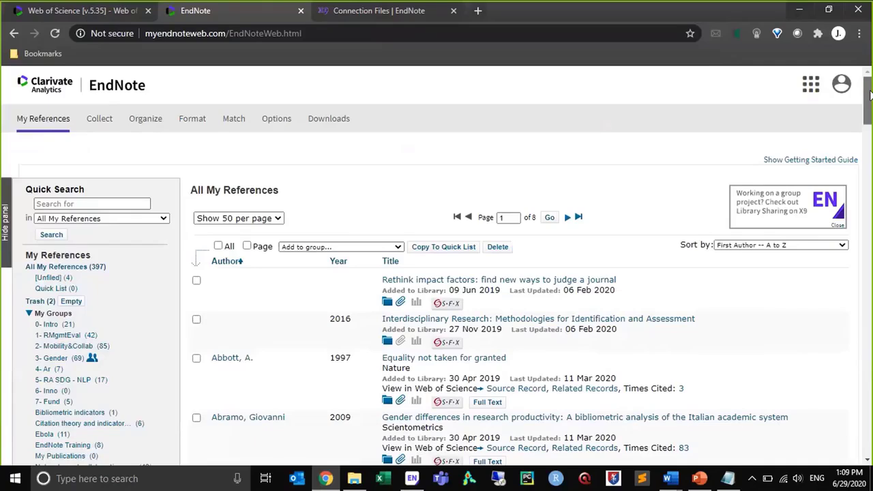
left_click_drag(871, 95, 871, 125)
scroll(428, 301, "down", 1)
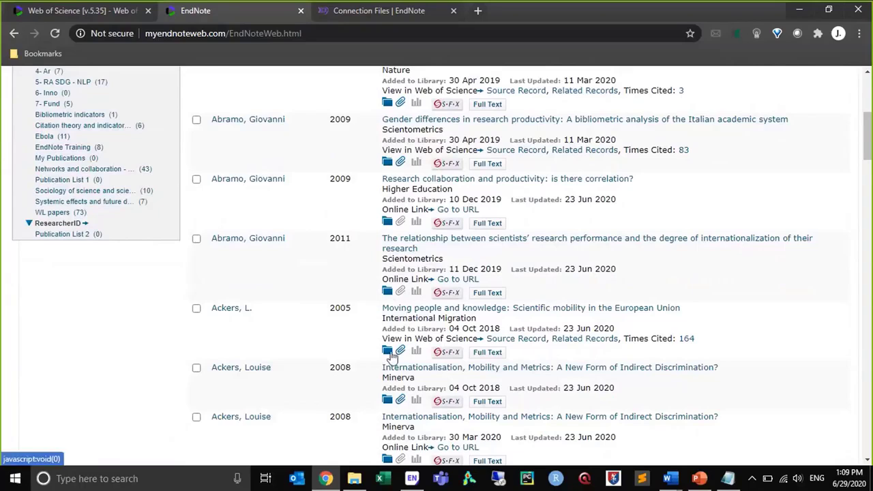
left_click(390, 353)
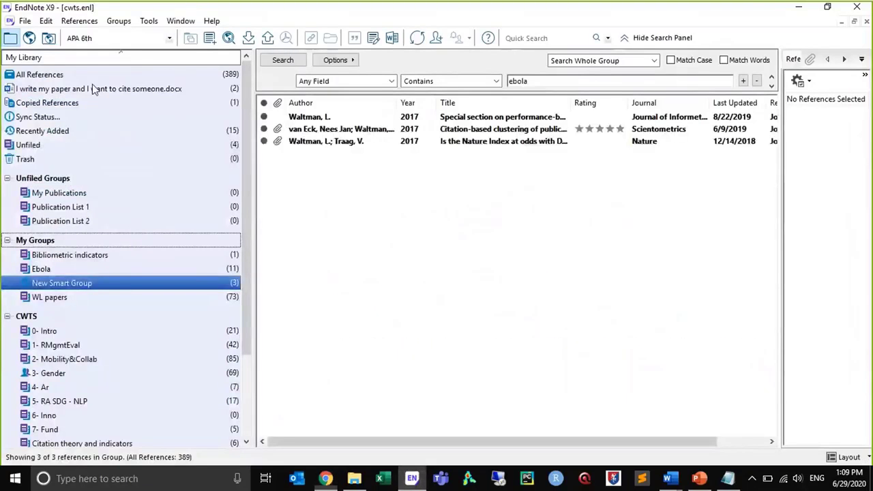
Switch to the EndNote X9 library, find "Moving people and knowledge" among all references, view its attached PDF, and close the record
left_click(82, 75)
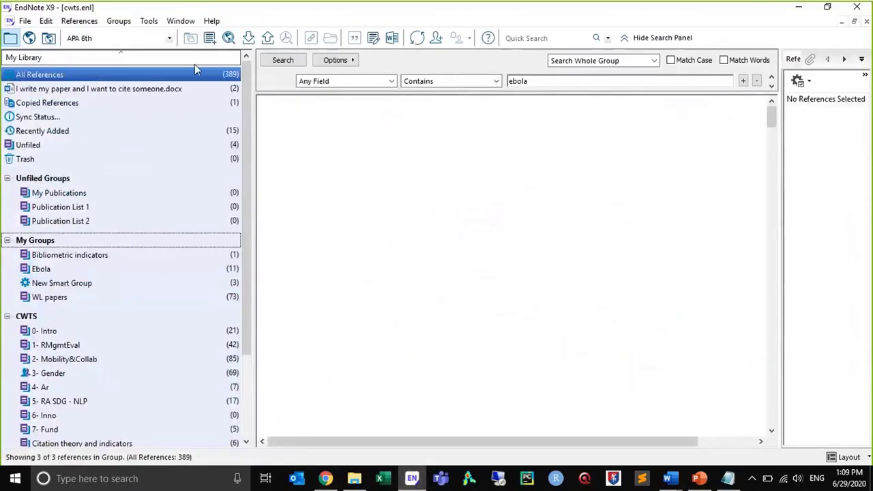
left_click(316, 104)
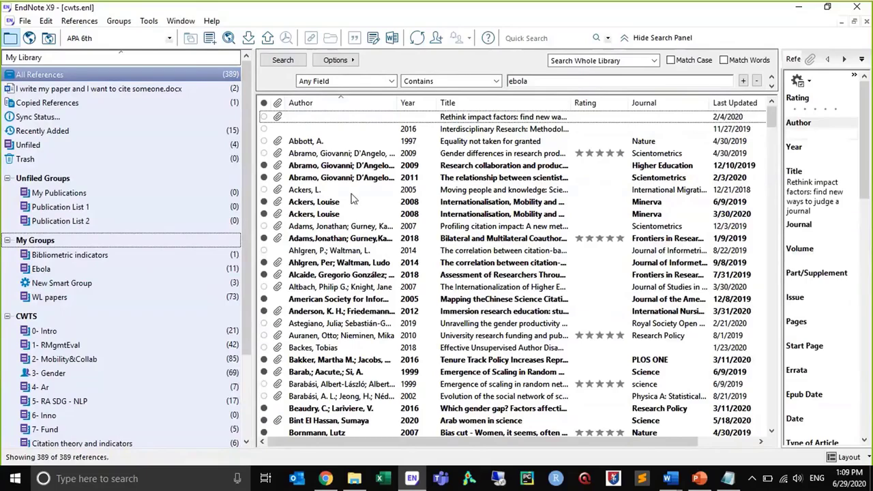
left_click(329, 191)
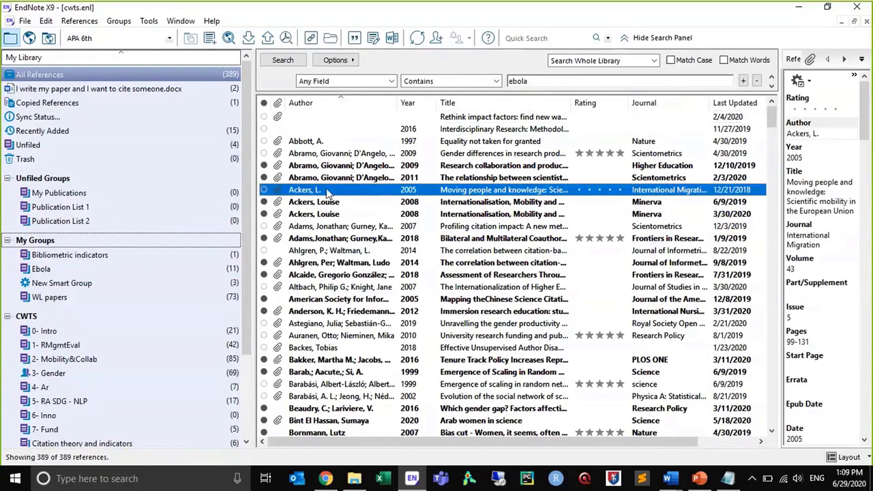
double_click(327, 193)
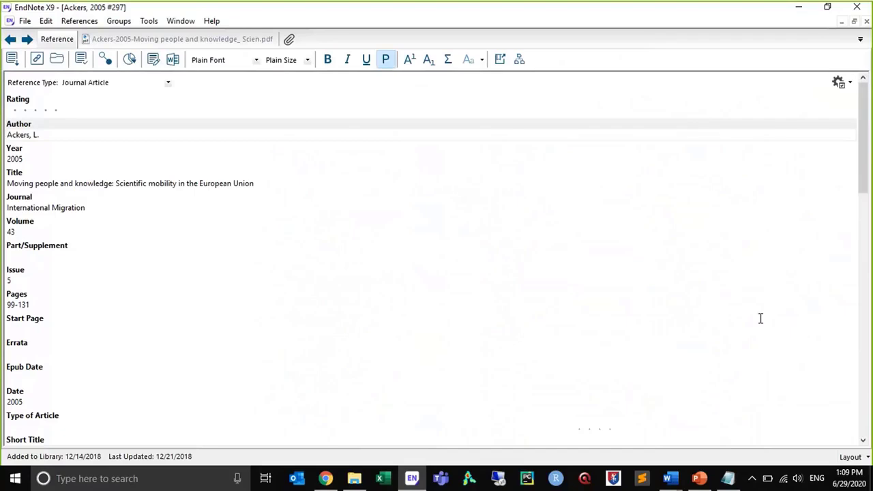
left_click(157, 43)
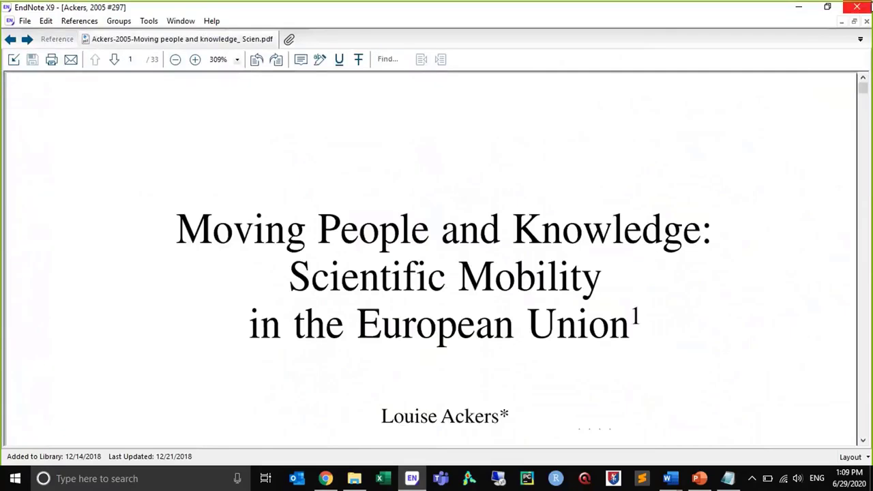
left_click(866, 22)
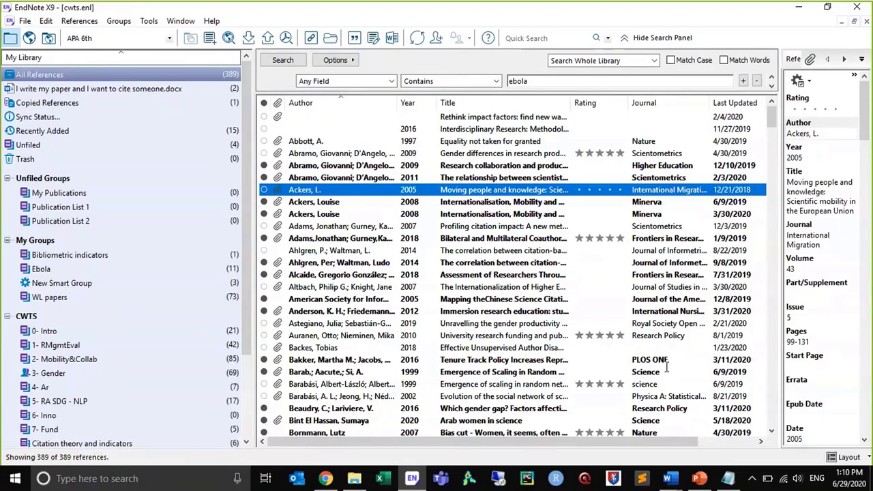
Switch to the EndNote presentation in PowerPoint and show its title slide
left_click(700, 479)
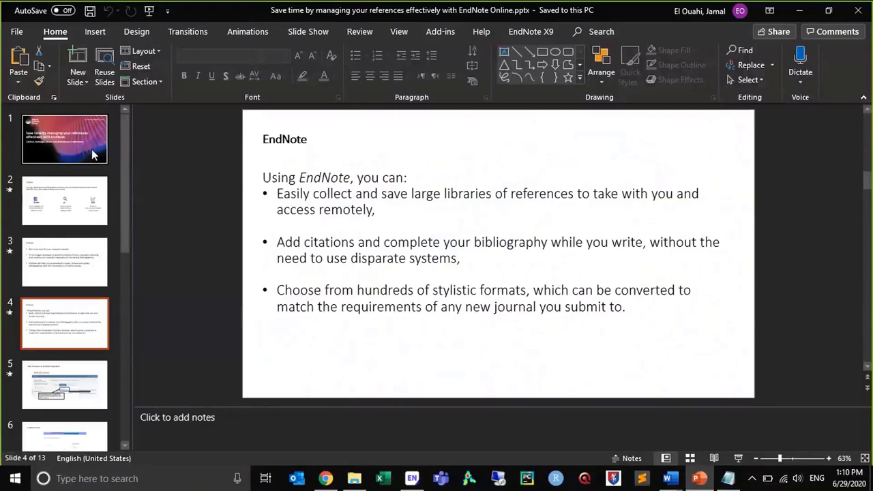
left_click(92, 149)
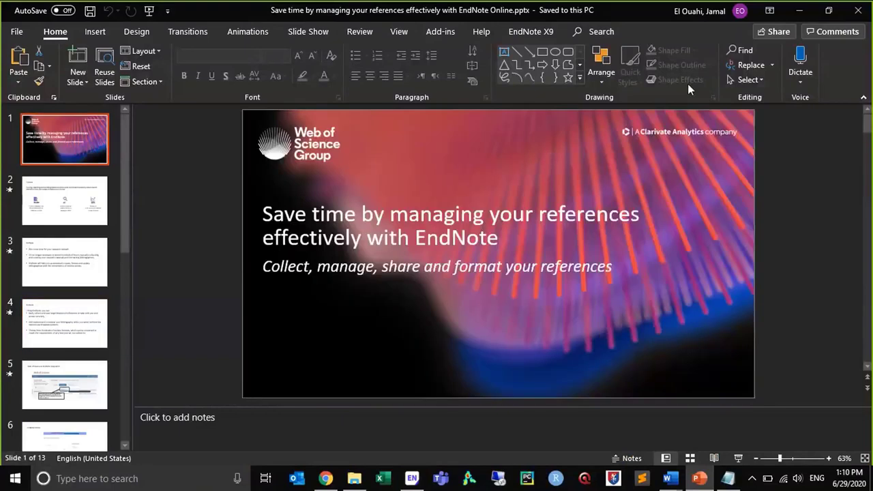
Switch to Chrome, open the EndNote support site from the Connection Files page, and review its common questions and contact options
left_click(326, 479)
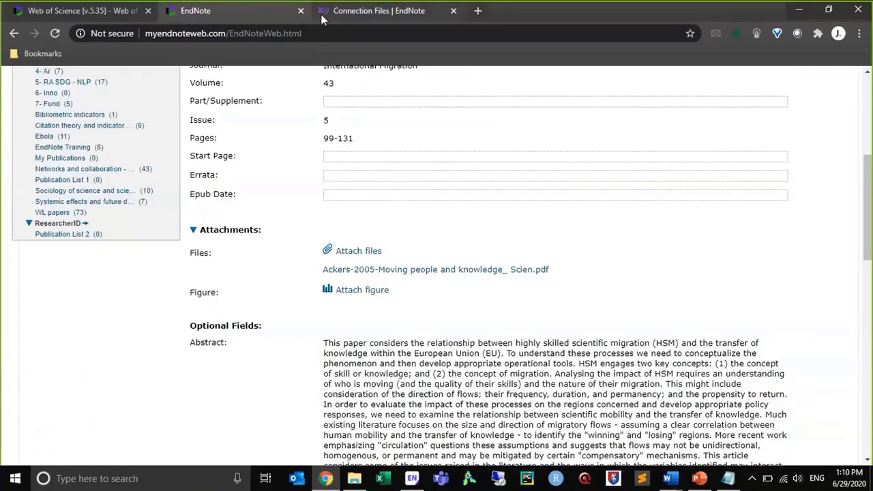
left_click(322, 17)
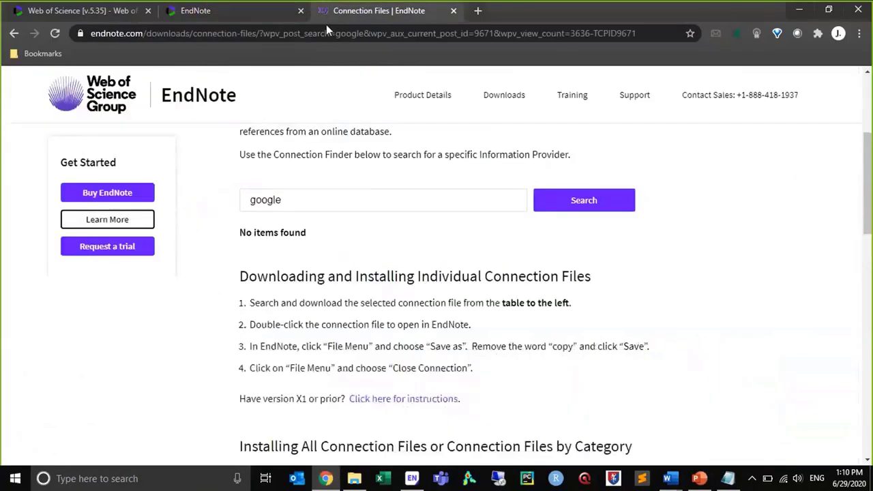
left_click(627, 101)
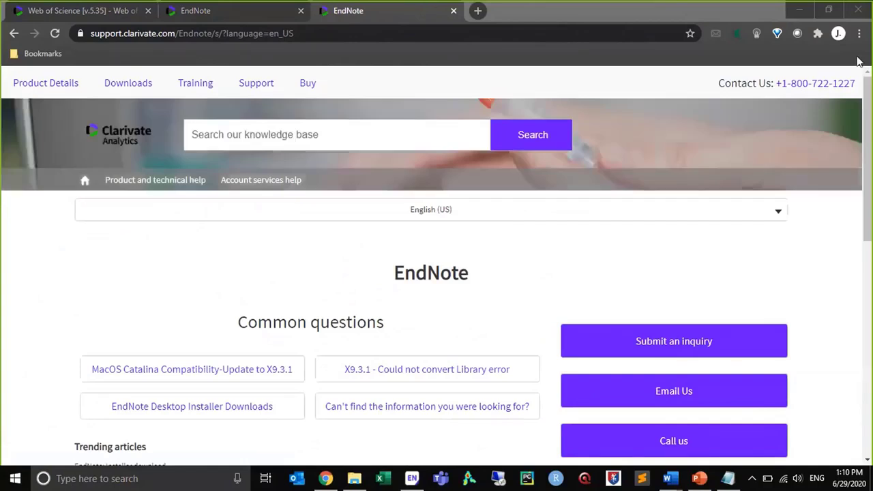
scroll(669, 379, "down", 2)
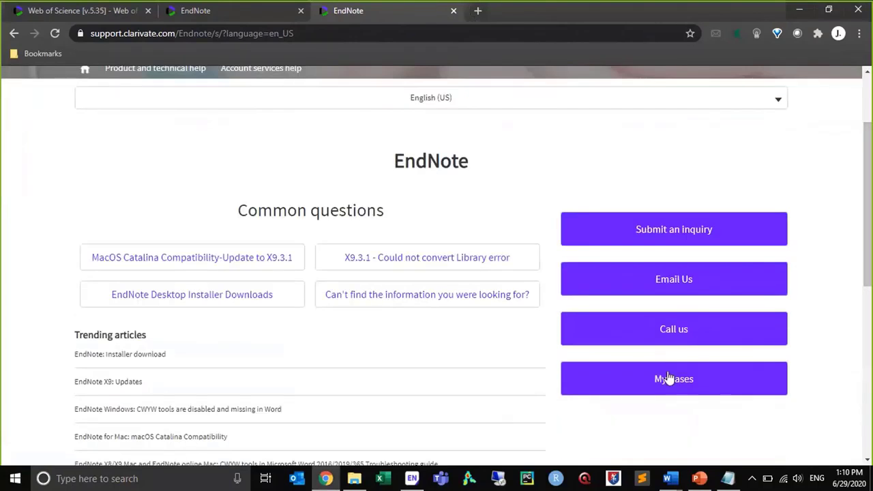
left_click_drag(871, 247, 774, 176)
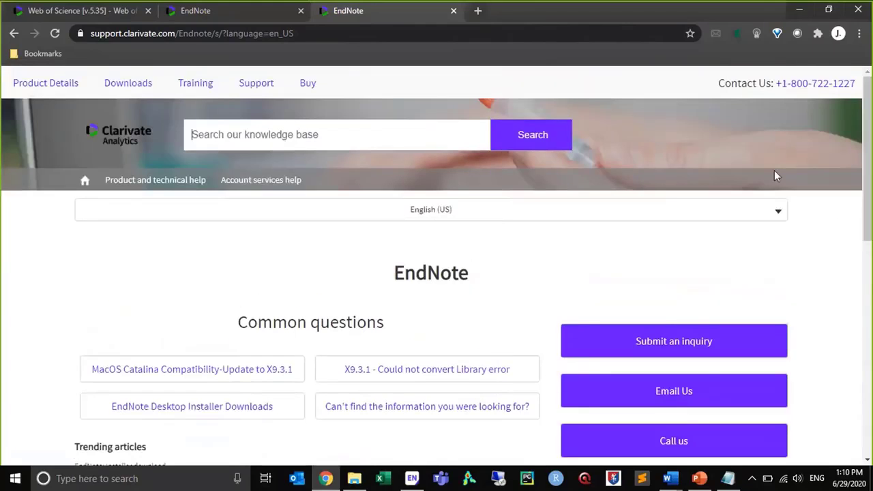